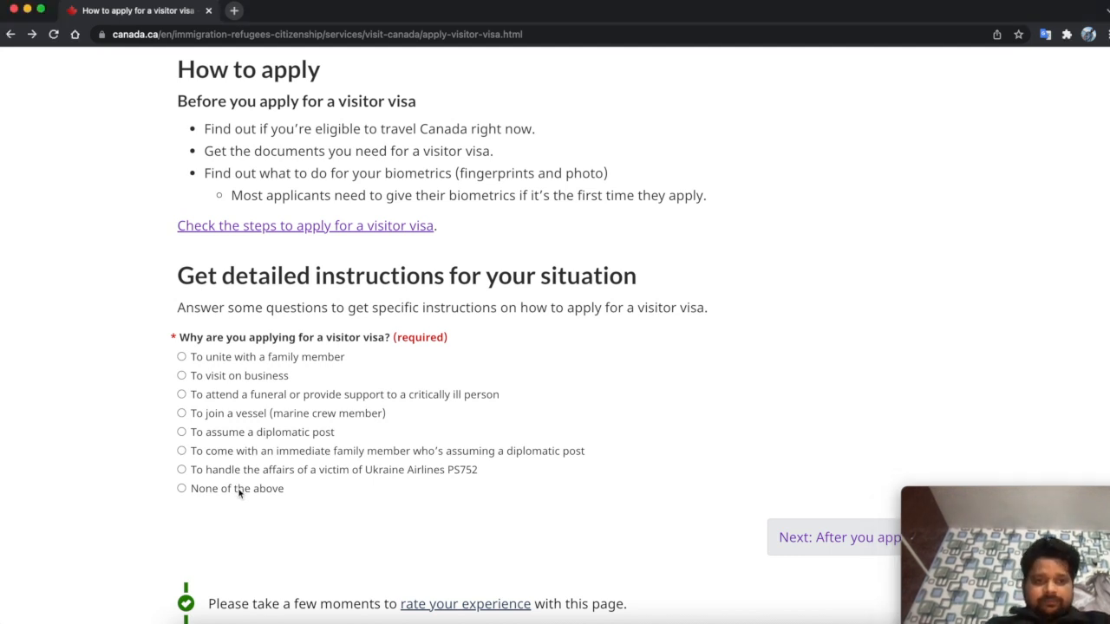
- Choose 'To unite with a family member' as the visa reason and get instructions
{"action": "left_click", "coordinate": [182, 489]}
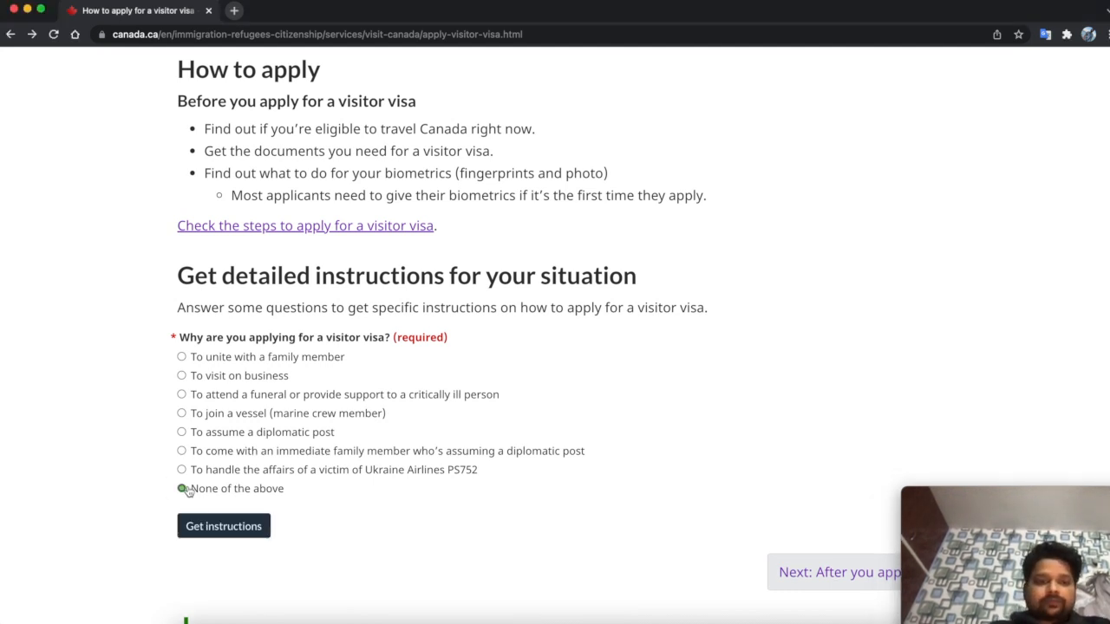
{"action": "left_click", "coordinate": [182, 356]}
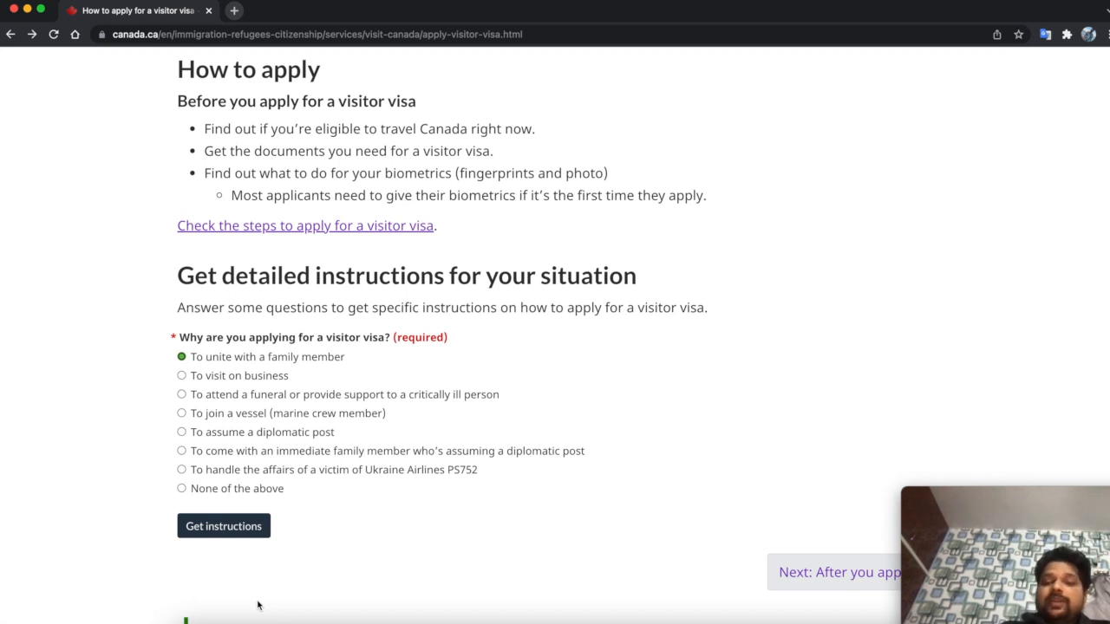
{"action": "left_click", "coordinate": [232, 536]}
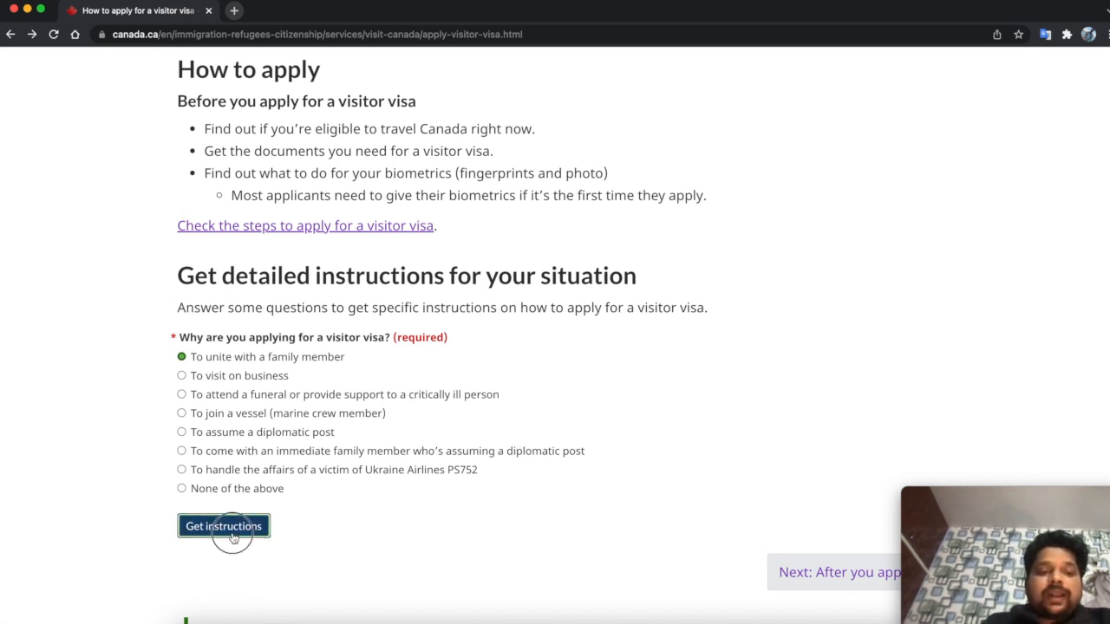
{"action": "scroll", "coordinate": [426, 536], "scroll_direction": "down", "scroll_amount": 1}
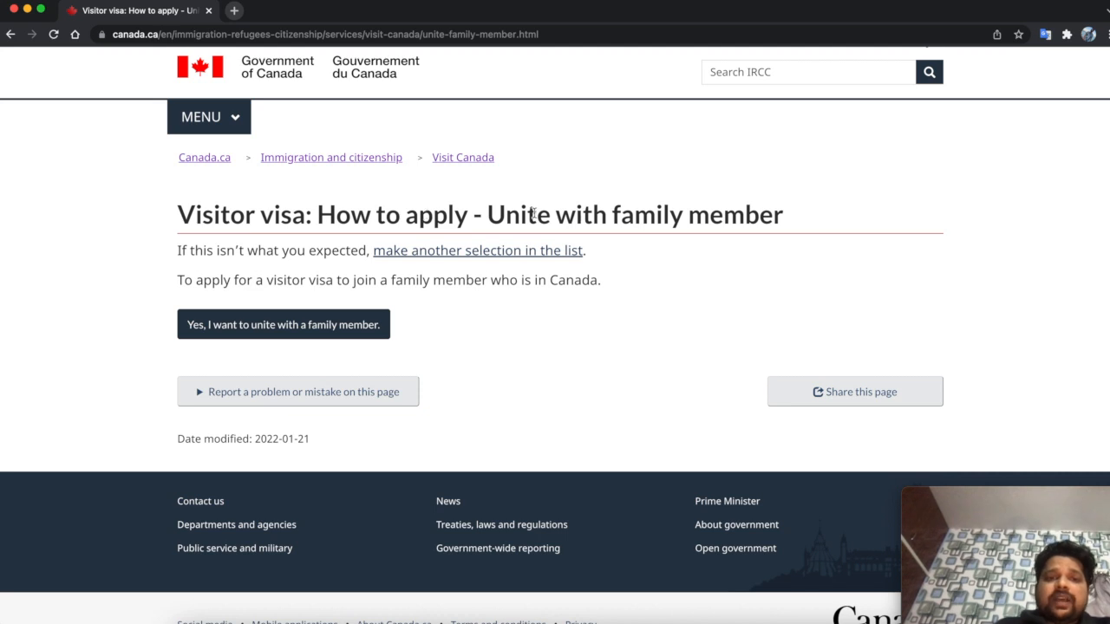
- Confirm uniting with a family member and open the IRCC Portal application guide
{"action": "left_click_drag", "start_coordinate": [503, 215], "coordinate": [779, 213]}
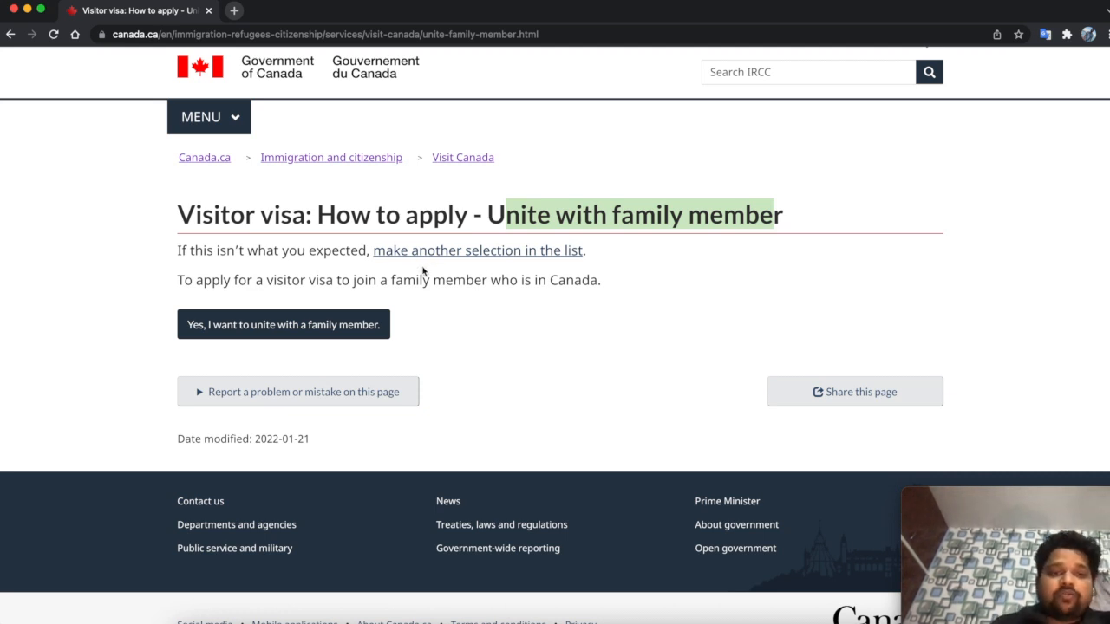
{"action": "left_click", "coordinate": [354, 331]}
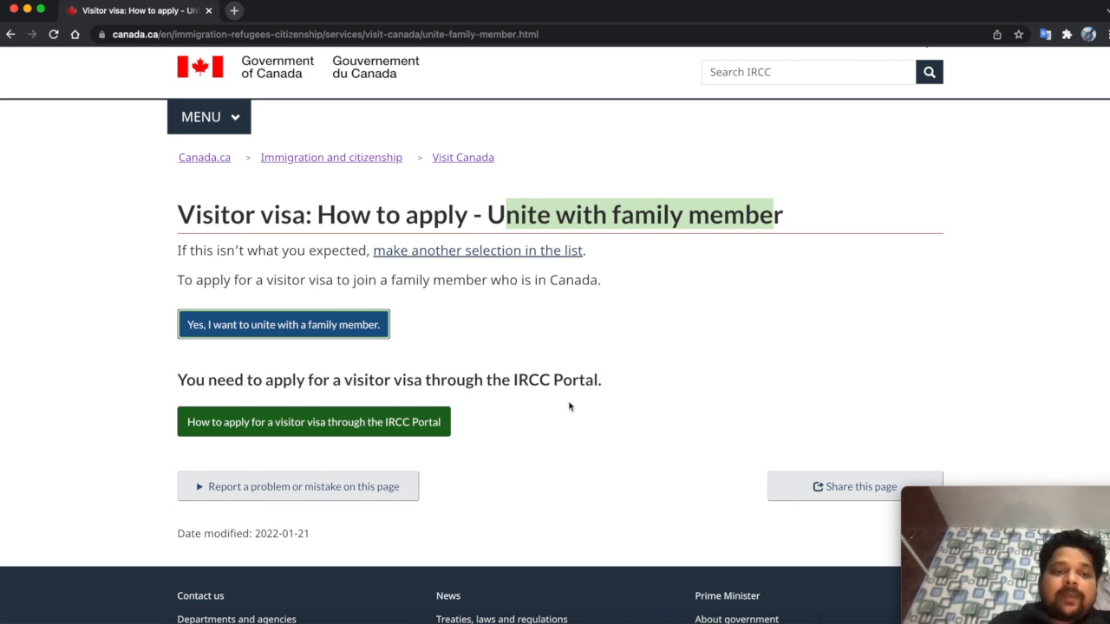
{"action": "left_click", "coordinate": [284, 424]}
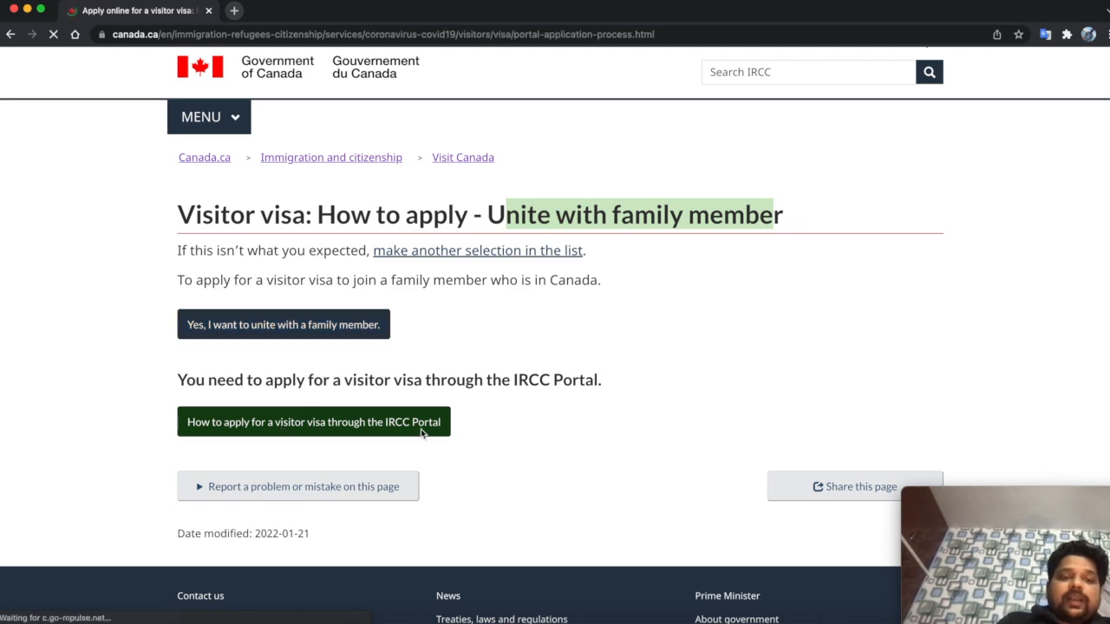
{"action": "scroll", "coordinate": [441, 437], "scroll_direction": "down", "scroll_amount": 3}
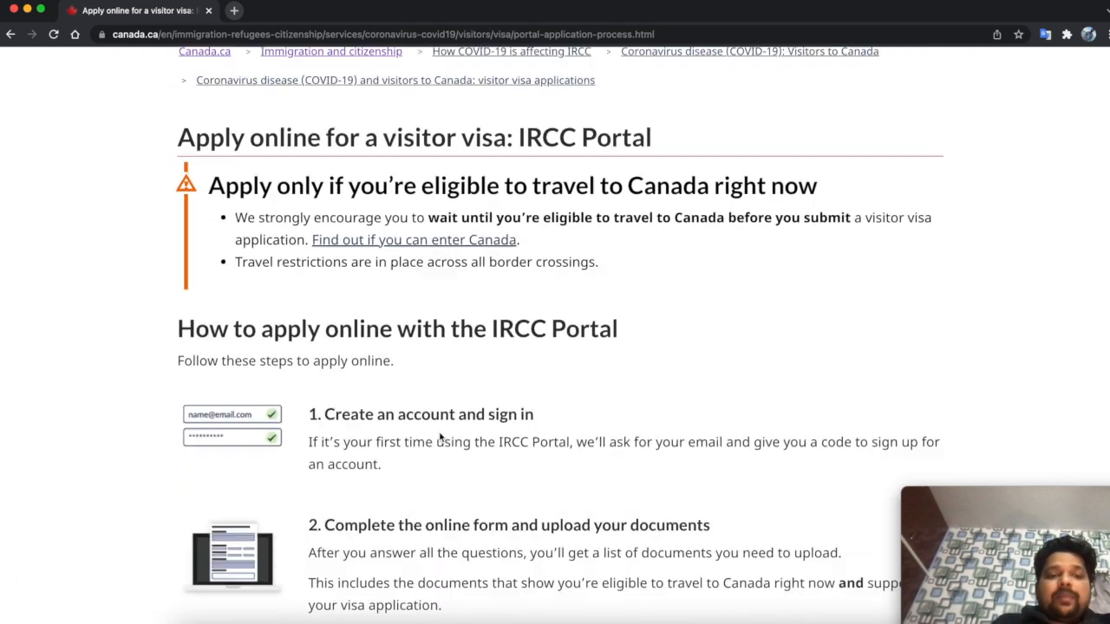
{"action": "scroll", "coordinate": [525, 482], "scroll_direction": "down", "scroll_amount": 3}
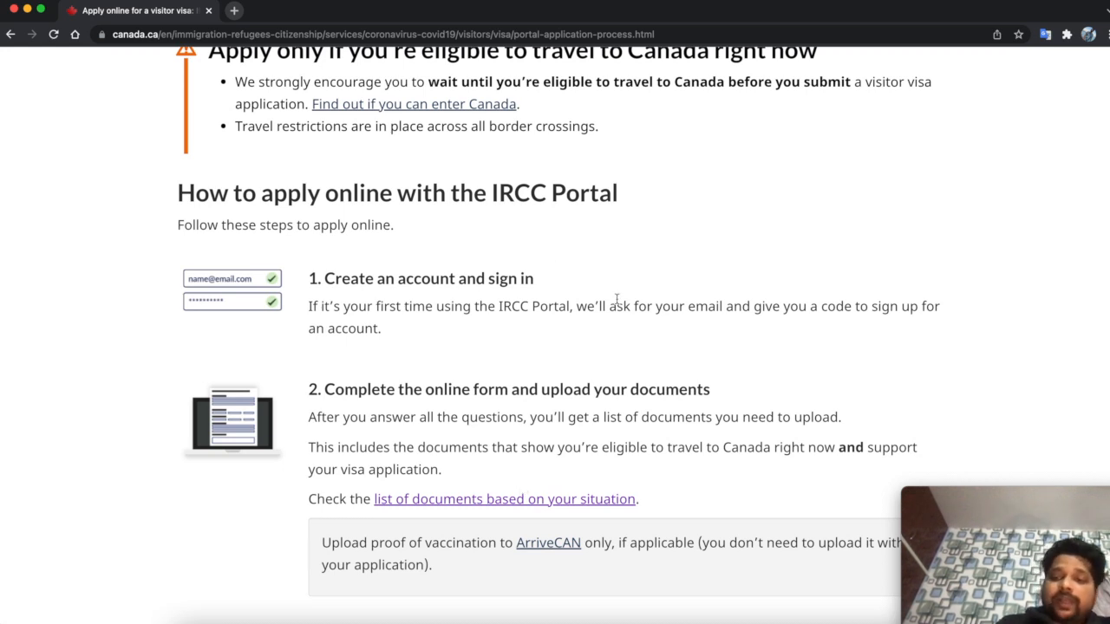
{"action": "scroll", "coordinate": [616, 298], "scroll_direction": "down", "scroll_amount": 2}
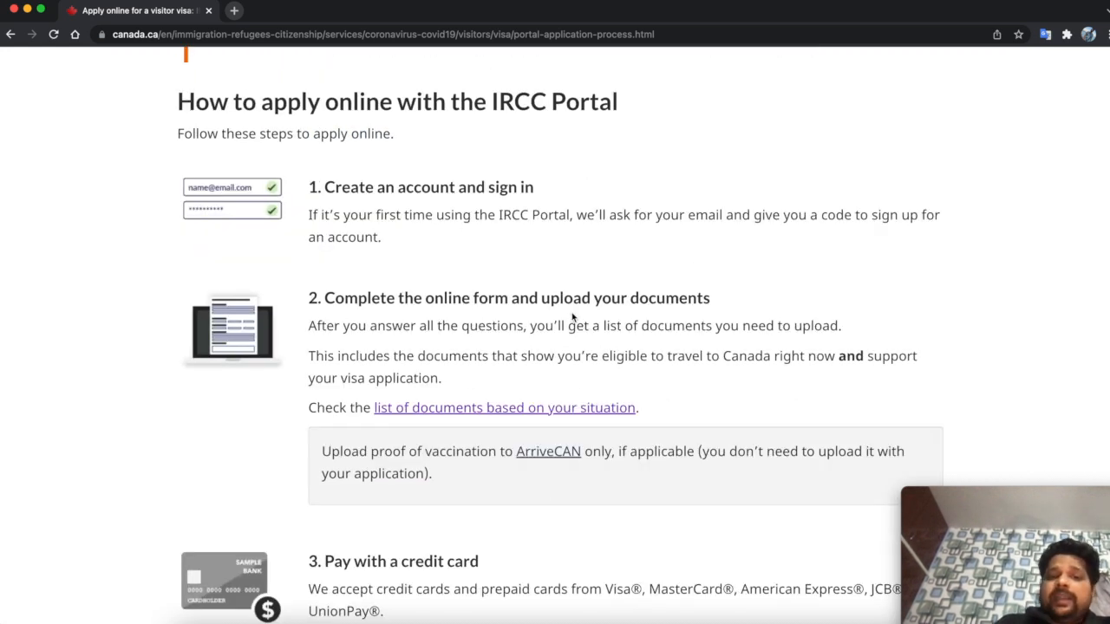
{"action": "scroll", "coordinate": [652, 343], "scroll_direction": "down", "scroll_amount": 5}
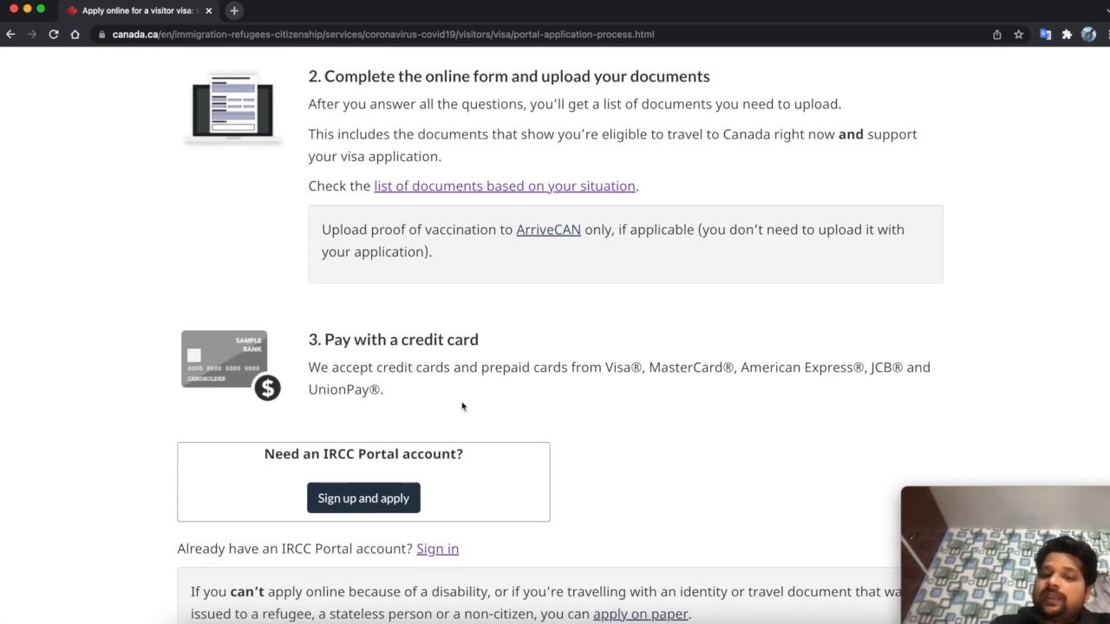
{"action": "scroll", "coordinate": [462, 407], "scroll_direction": "down", "scroll_amount": 1}
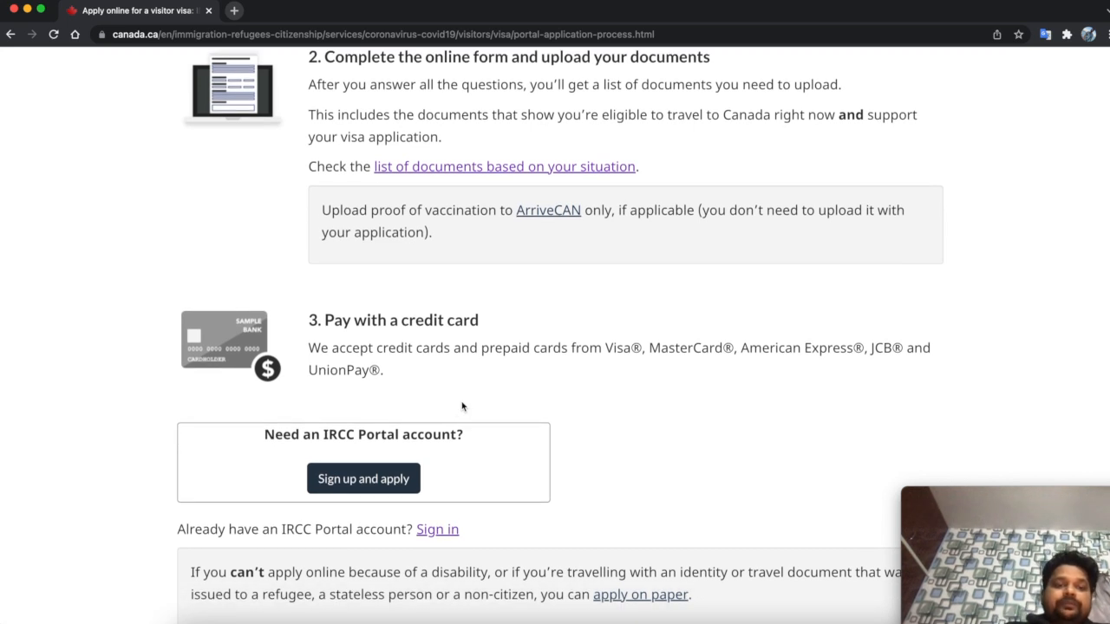
{"action": "left_click_drag", "start_coordinate": [276, 435], "coordinate": [473, 434]}
{"action": "left_click", "coordinate": [550, 395]}
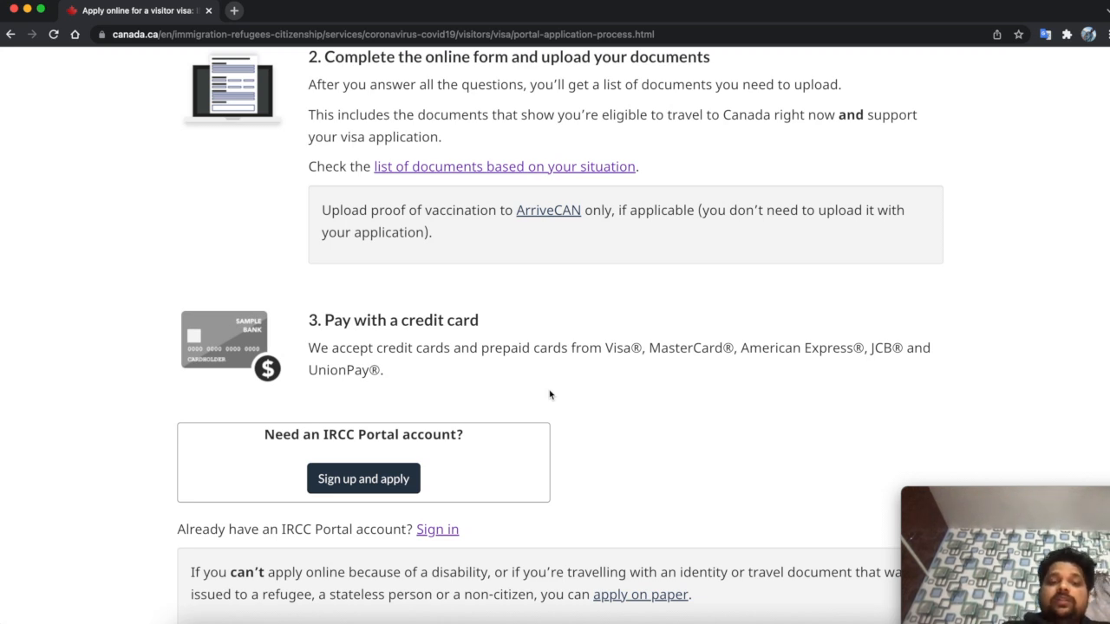
{"action": "left_click_drag", "start_coordinate": [211, 530], "coordinate": [357, 529]}
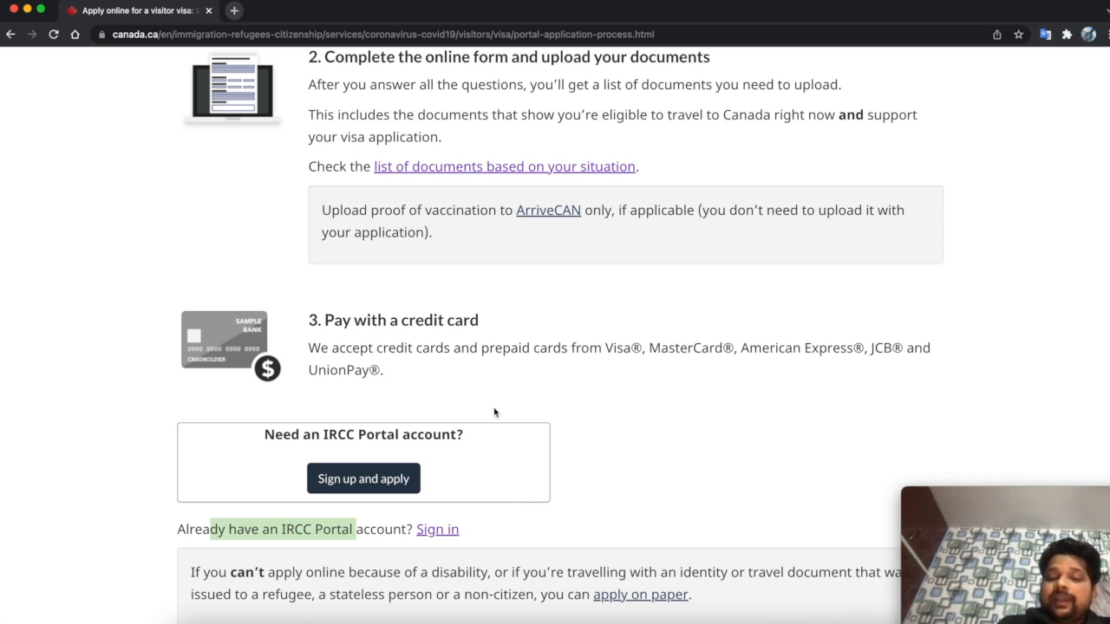
{"action": "left_click_drag", "start_coordinate": [270, 435], "coordinate": [463, 435]}
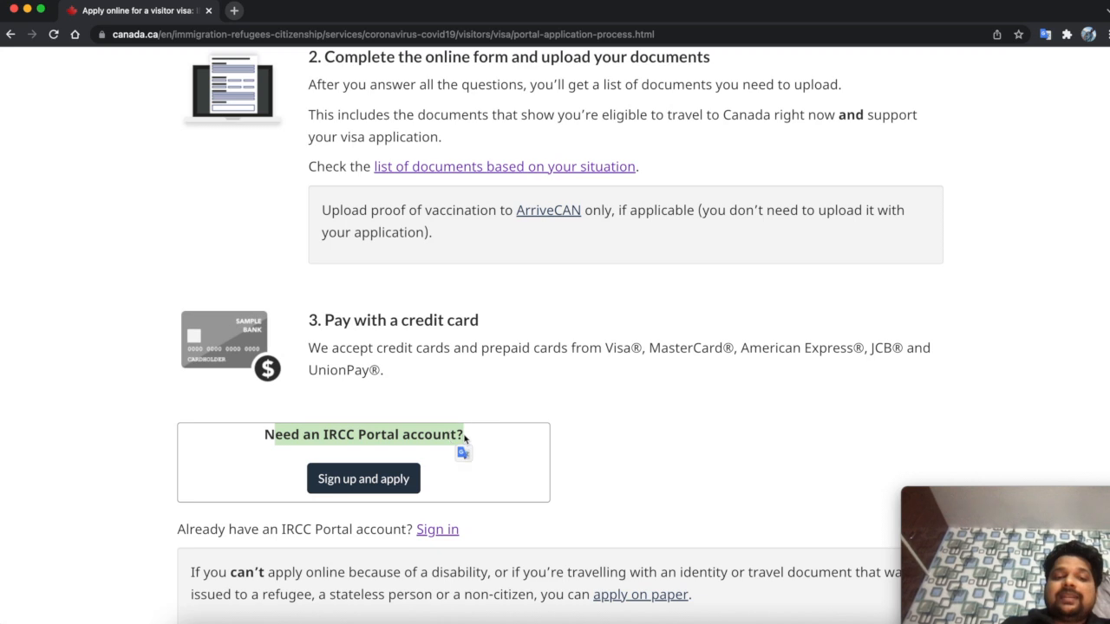
{"action": "left_click", "coordinate": [359, 482]}
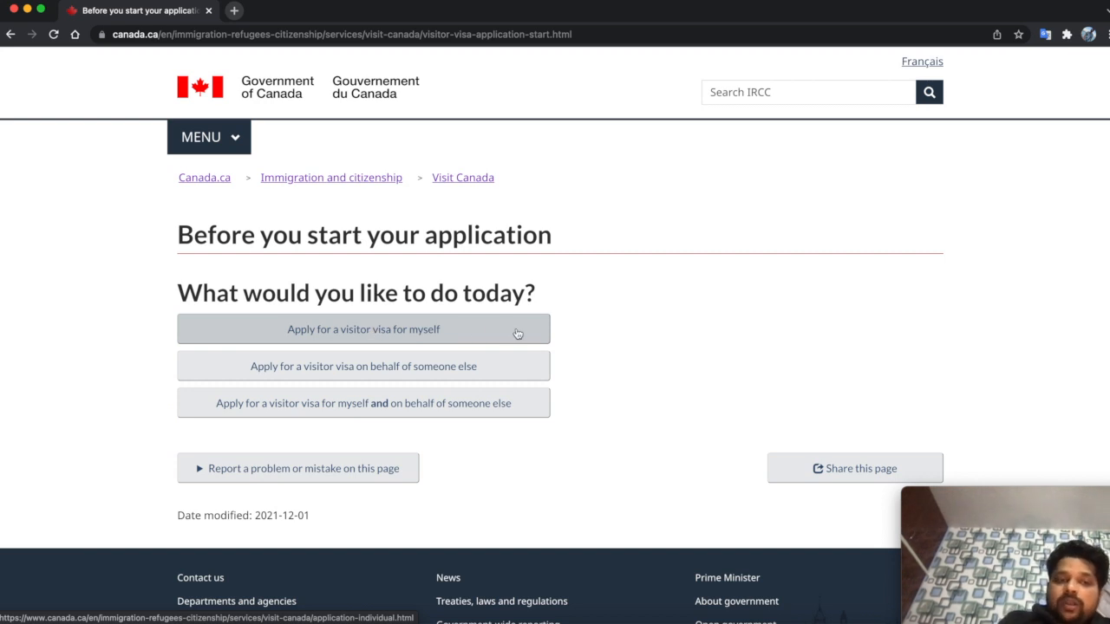
- Choose to apply for a visitor visa for yourself
{"action": "left_click", "coordinate": [435, 336]}
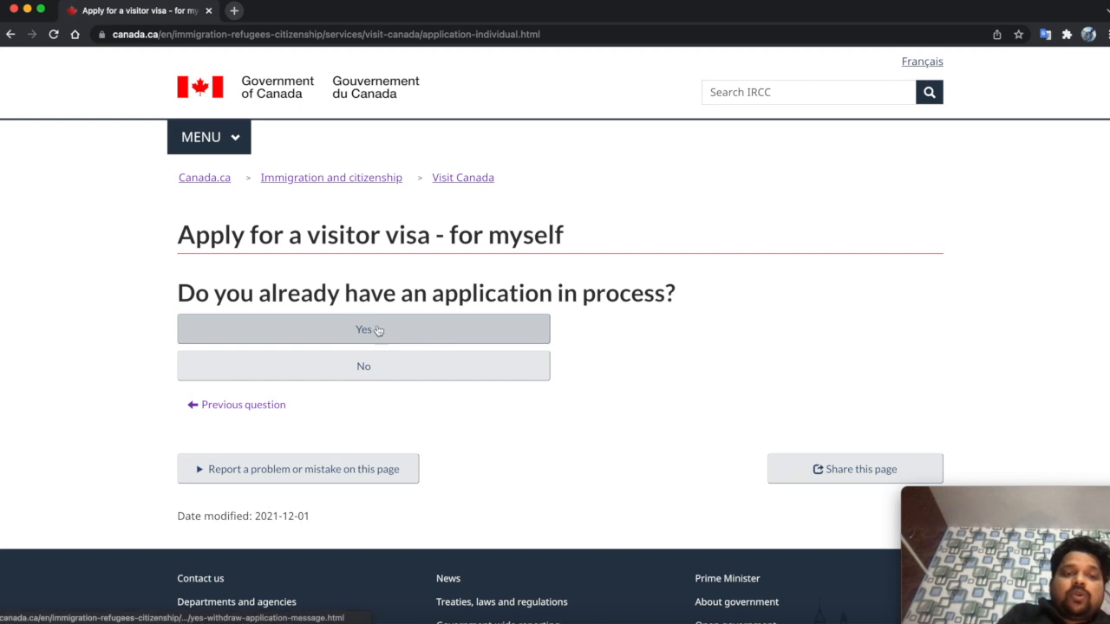
- Answer No to already having an application in process
{"action": "left_click", "coordinate": [458, 377]}
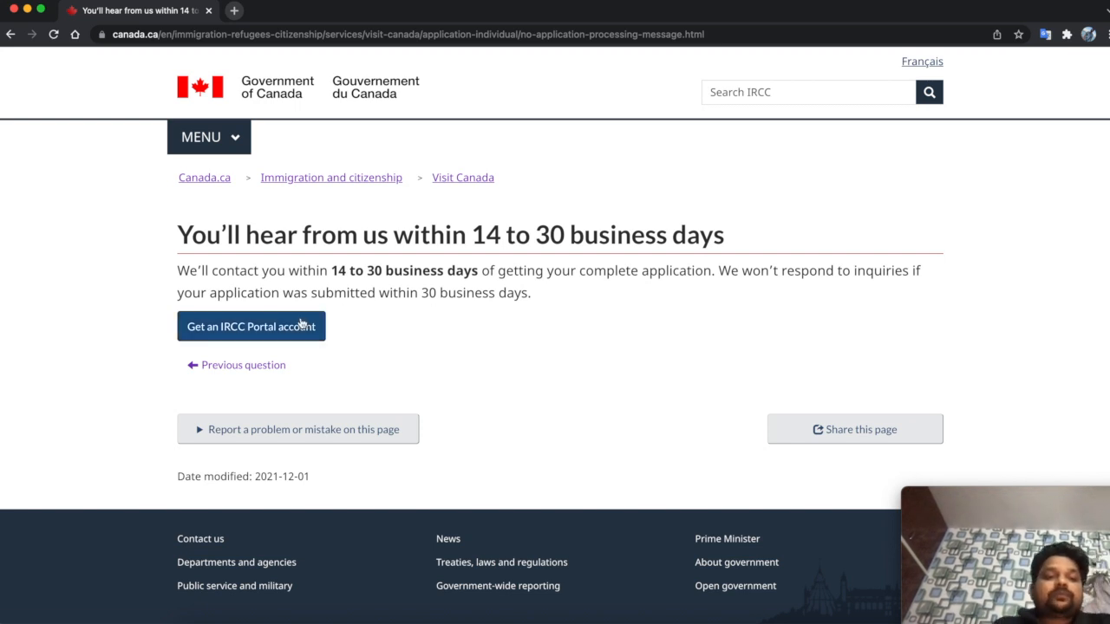
- Go to the 'Get an IRCC Portal account' page
{"action": "left_click", "coordinate": [299, 324]}
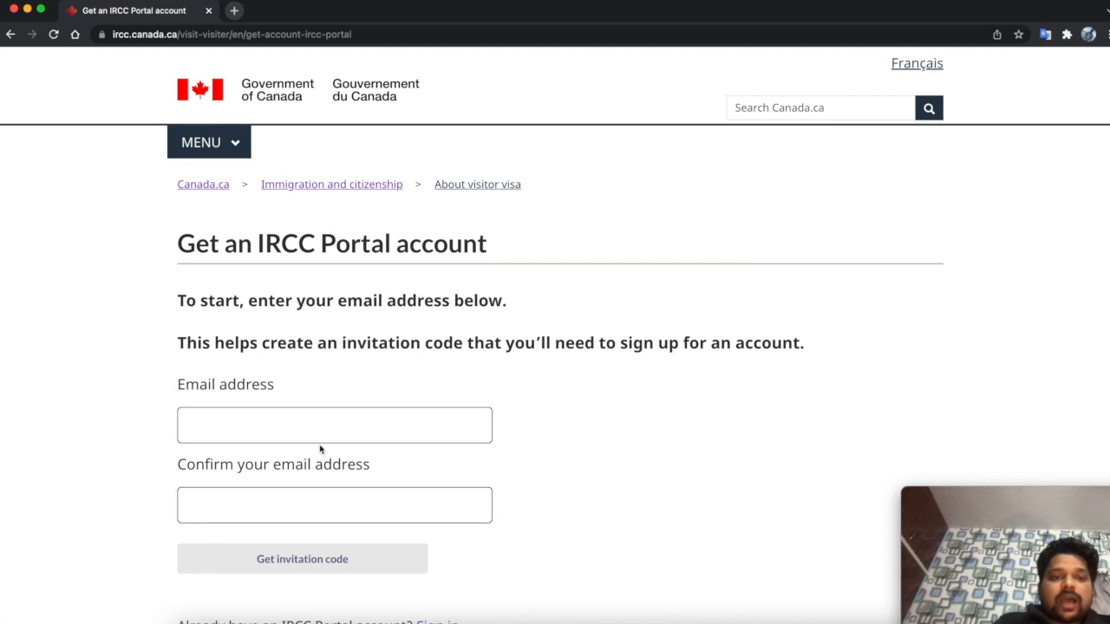
- Enter and confirm the applicant's e-mail address, then request an invitation code
{"action": "scroll", "coordinate": [482, 458], "scroll_direction": "down", "scroll_amount": 1}
{"action": "left_click", "coordinate": [272, 364]}
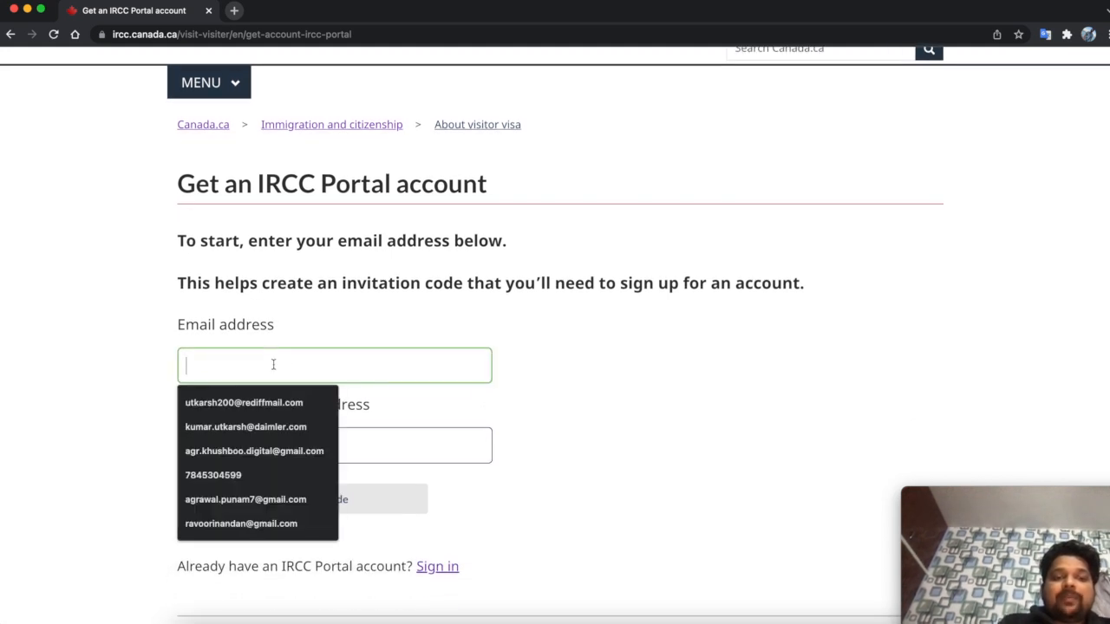
{"action": "left_click", "coordinate": [396, 324]}
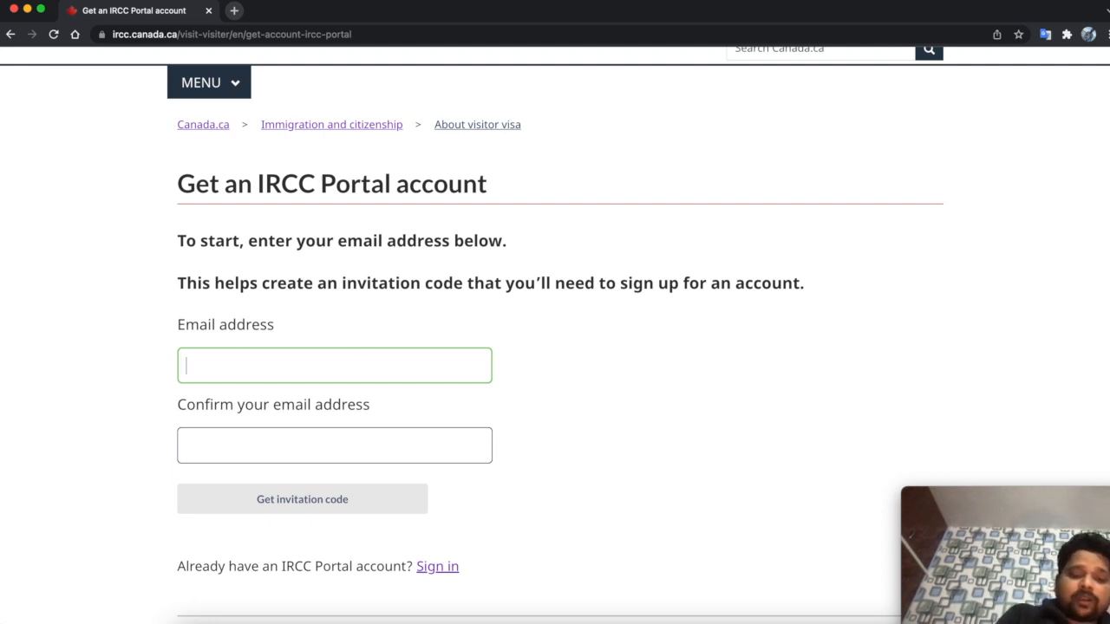
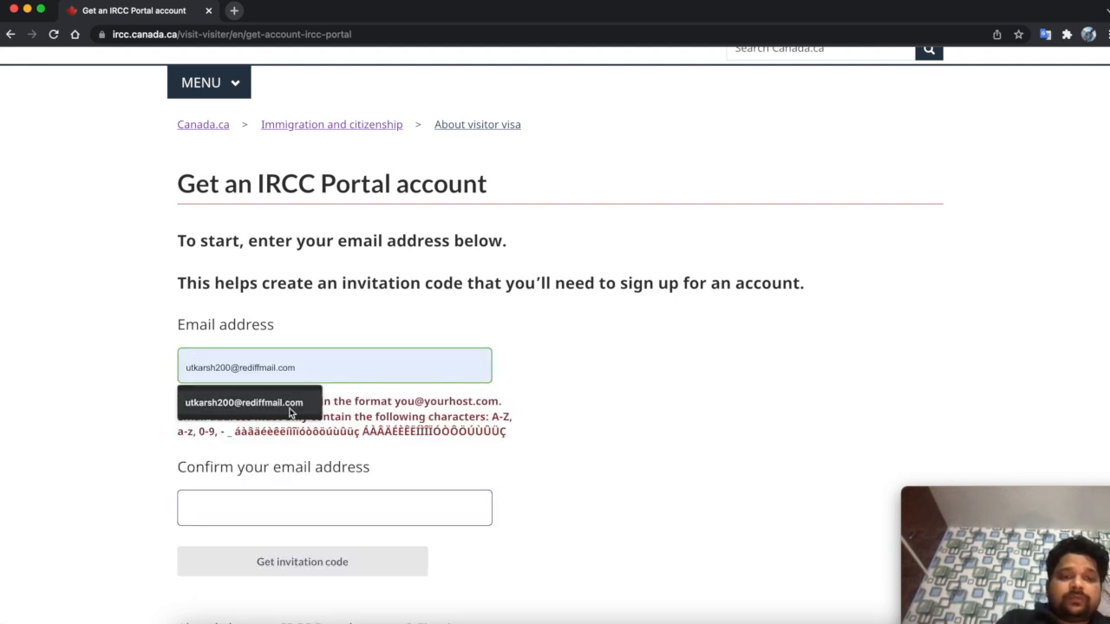
{"action": "left_click", "coordinate": [293, 404]}
{"action": "left_click", "coordinate": [290, 449]}
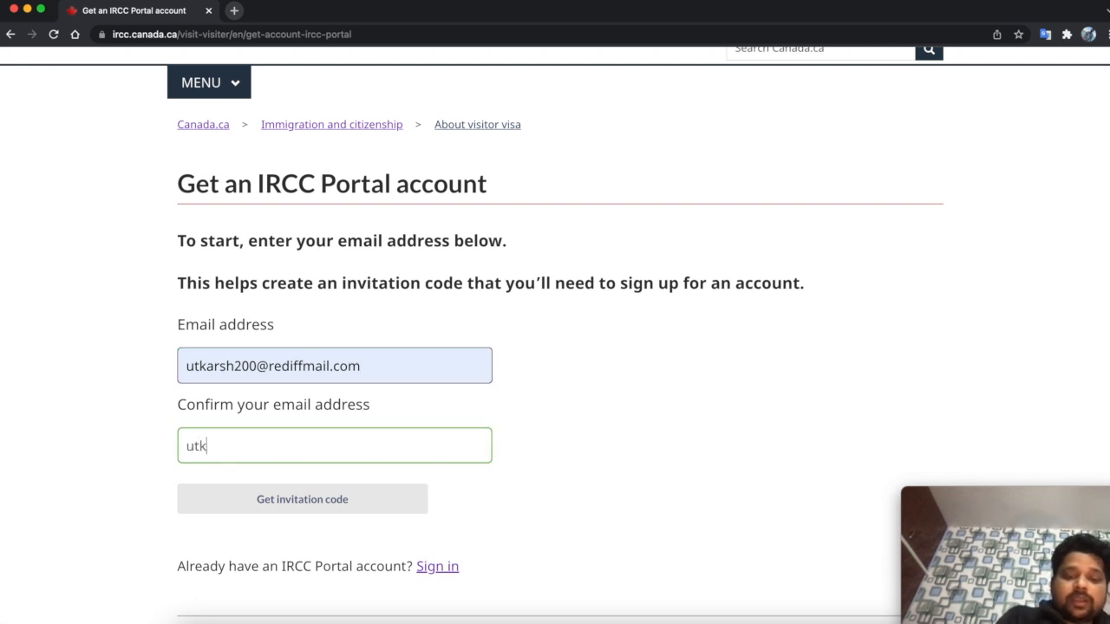
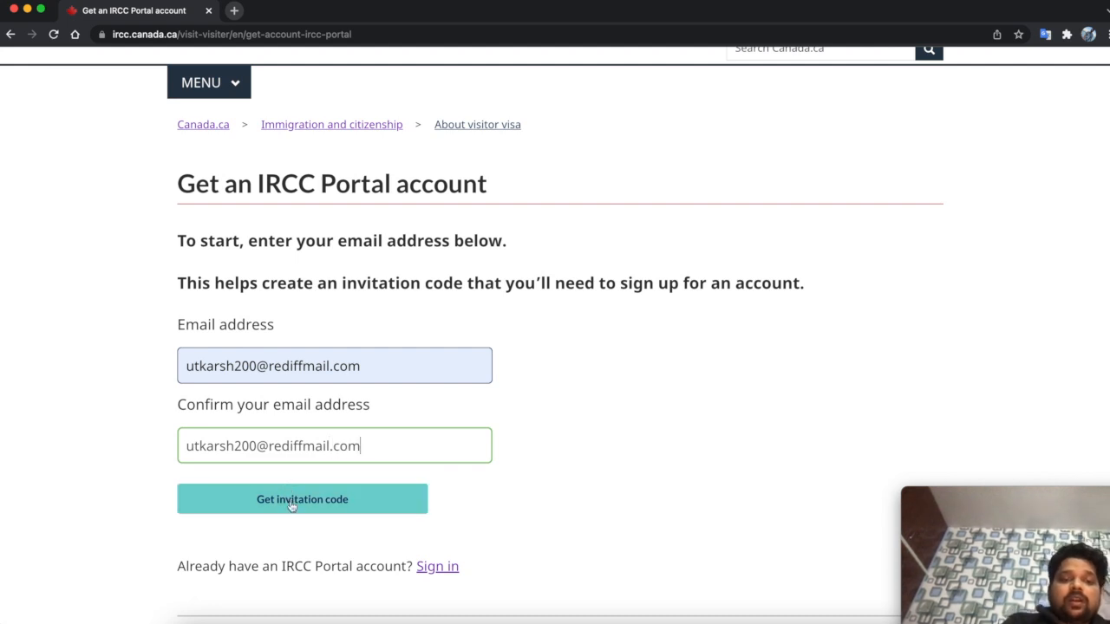
{"action": "left_click", "coordinate": [291, 502]}
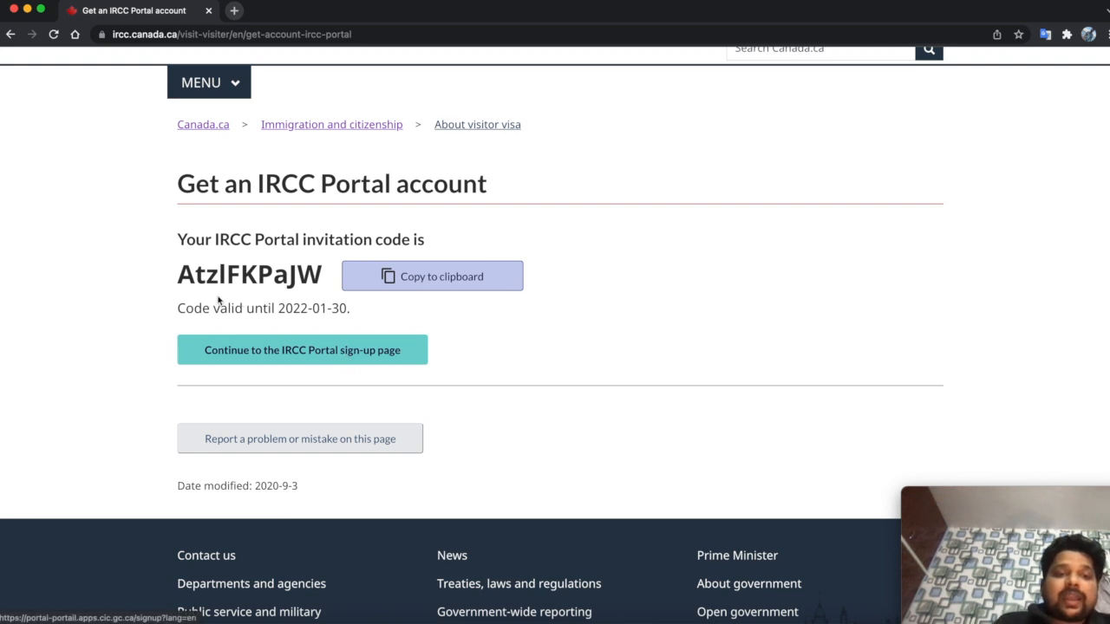
- Copy the invitation code and continue to the IRCC Portal sign-up page
{"action": "left_click", "coordinate": [414, 277]}
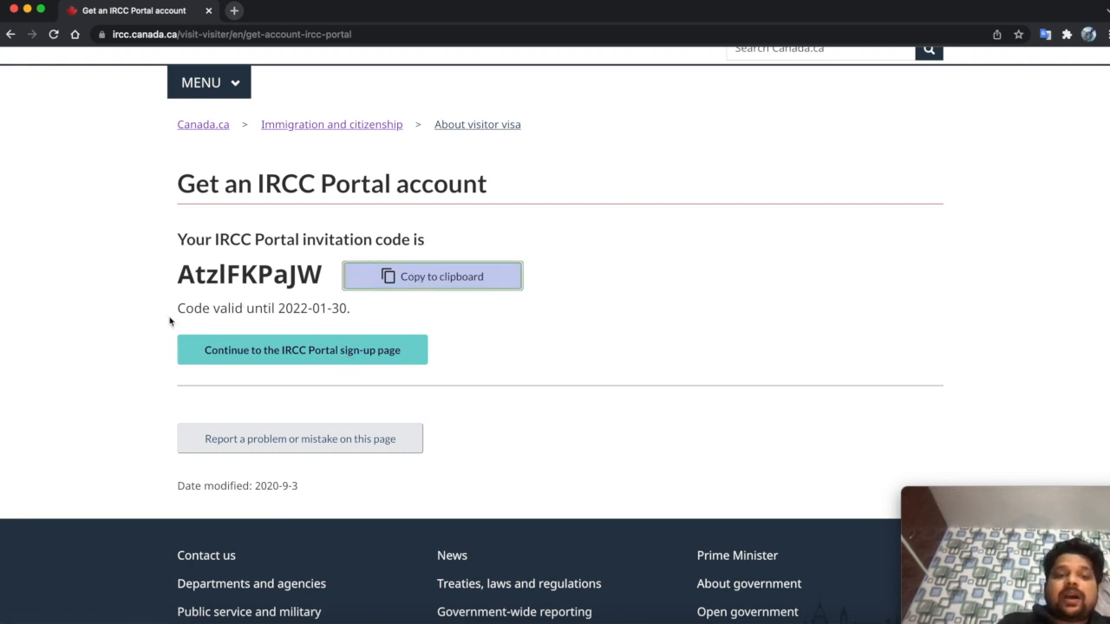
{"action": "double_click", "coordinate": [242, 292]}
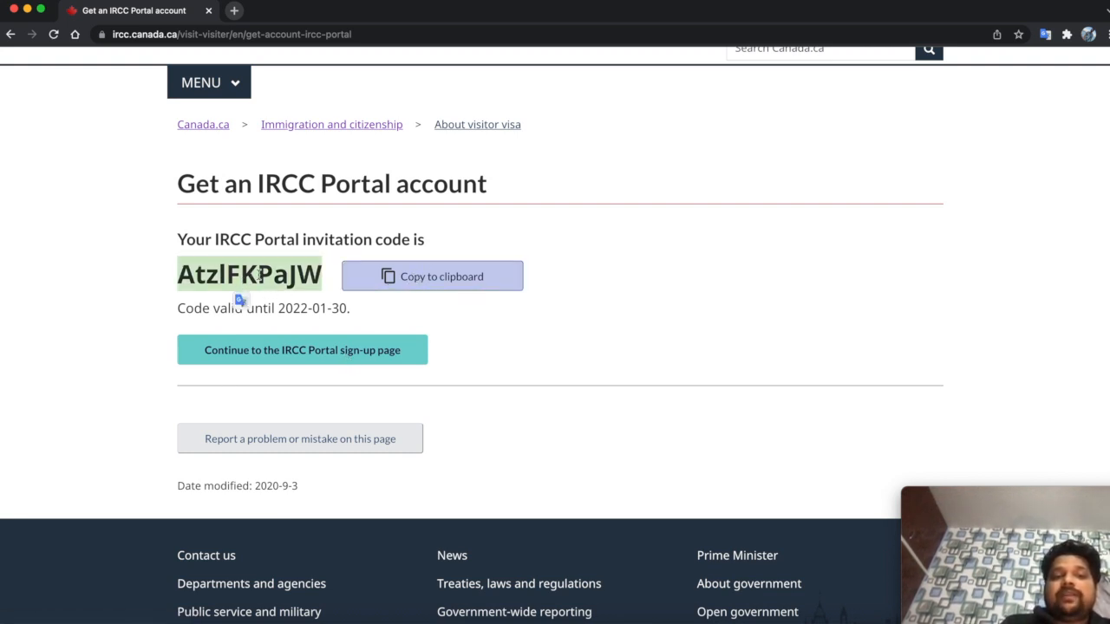
{"action": "left_click", "coordinate": [409, 285]}
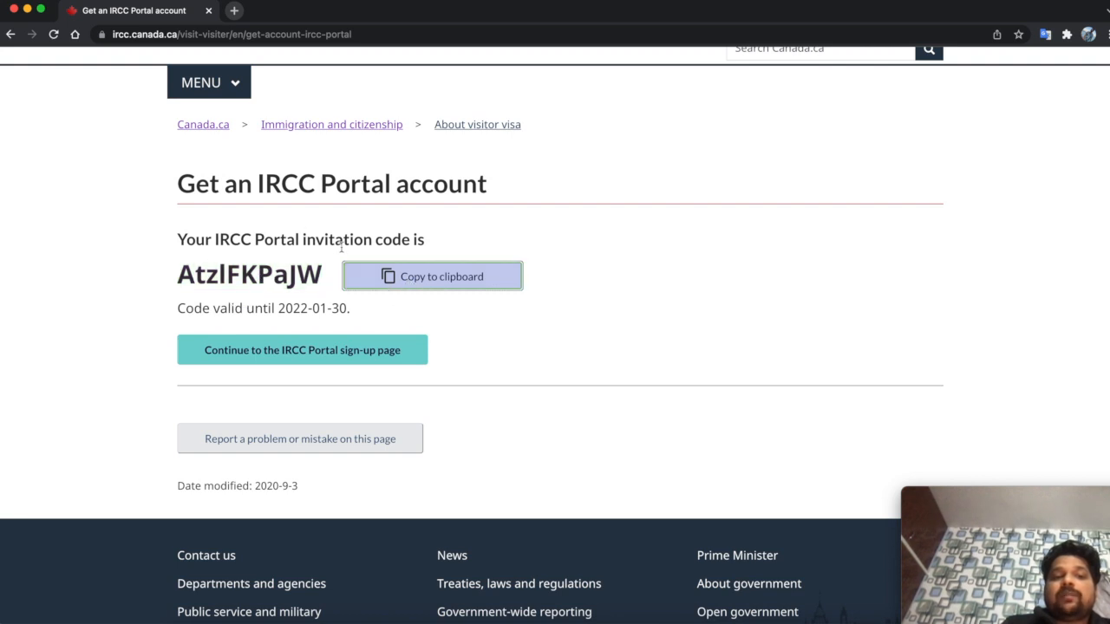
{"action": "left_click", "coordinate": [410, 288]}
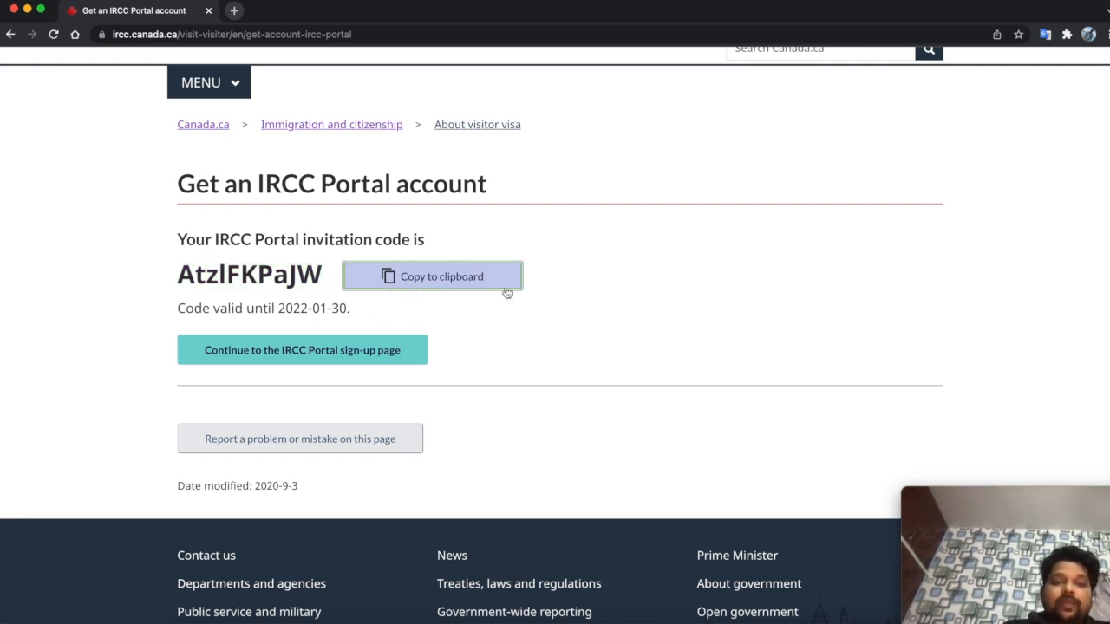
{"action": "left_click", "coordinate": [293, 356]}
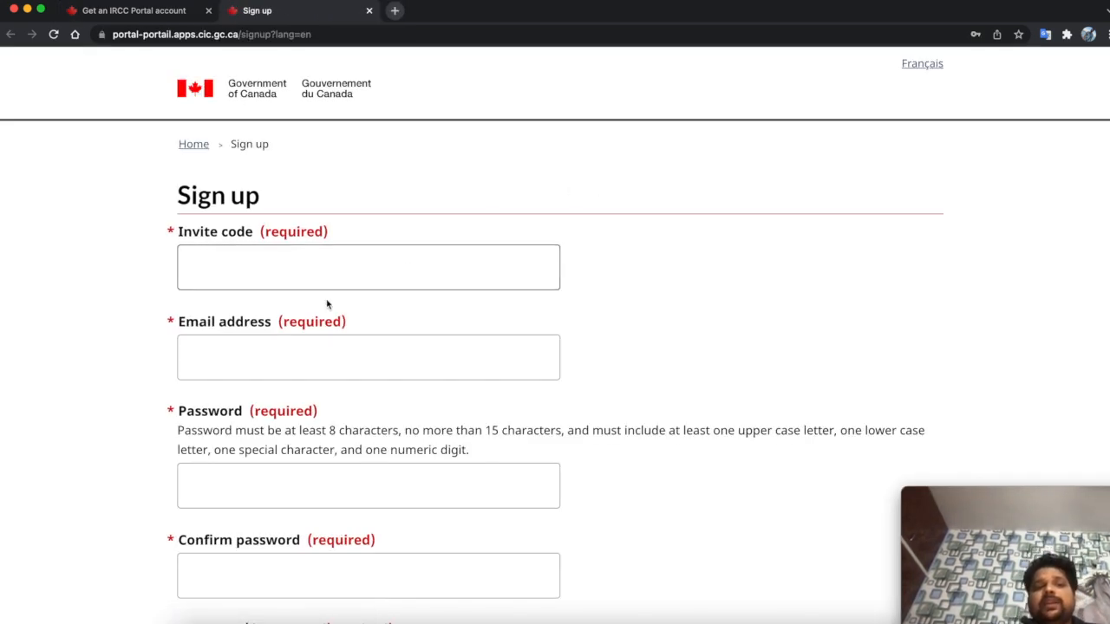
- Paste the invitation code and enter the applicant's e-mail address
{"action": "left_click", "coordinate": [243, 270]}
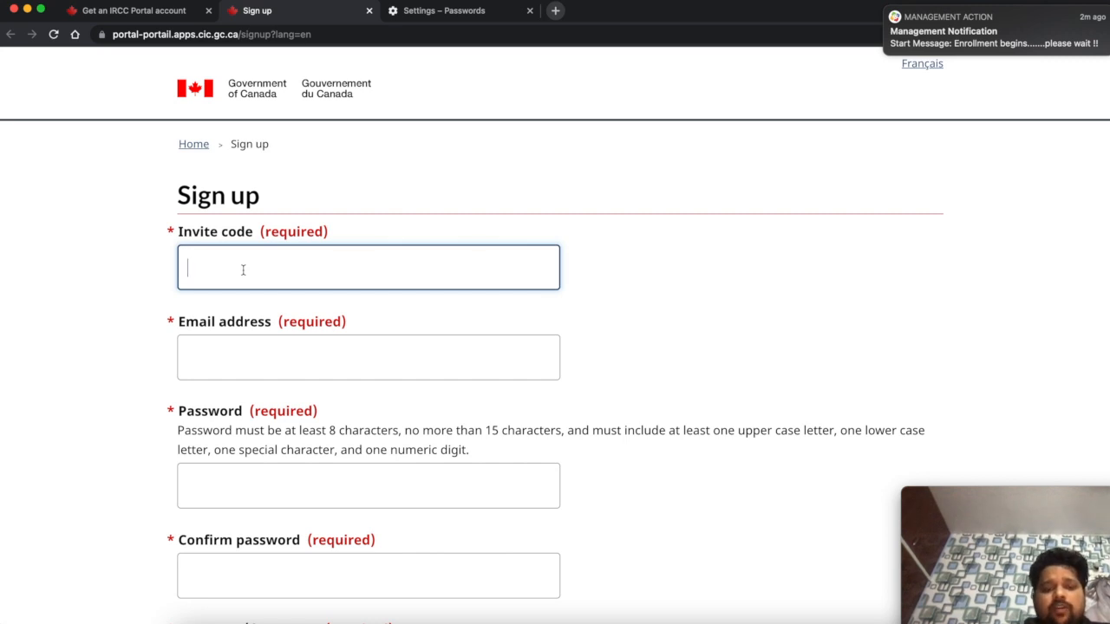
{"action": "key", "text": "super+v"}
{"action": "left_click", "coordinate": [236, 358]}
- Enter the account password in the Password field
{"action": "left_click", "coordinate": [232, 480]}
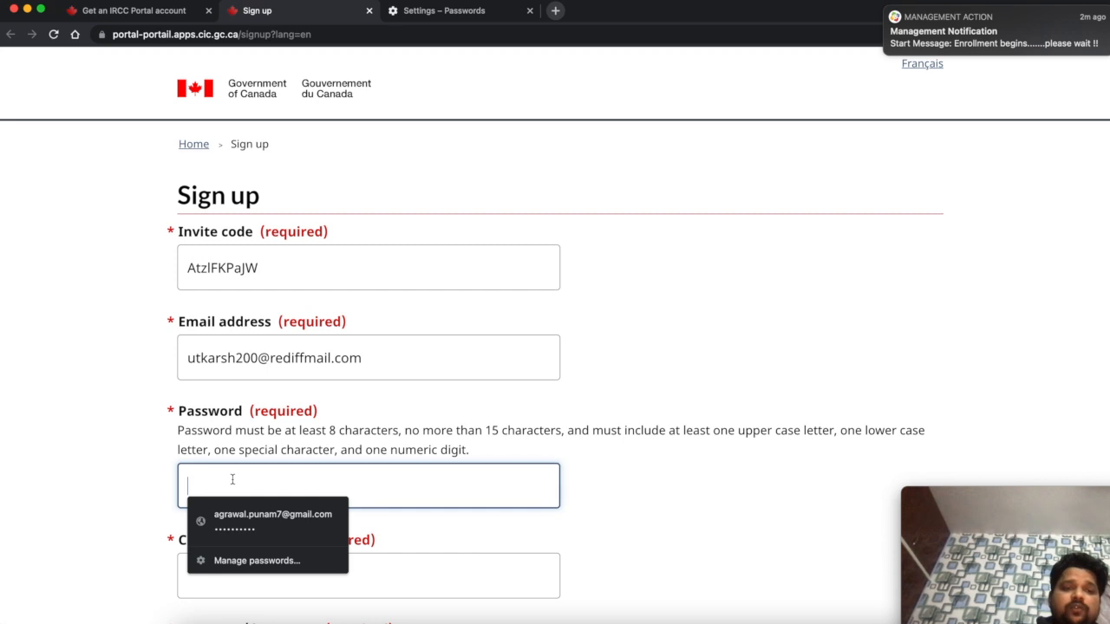
{"action": "type", "text": "••••••"}
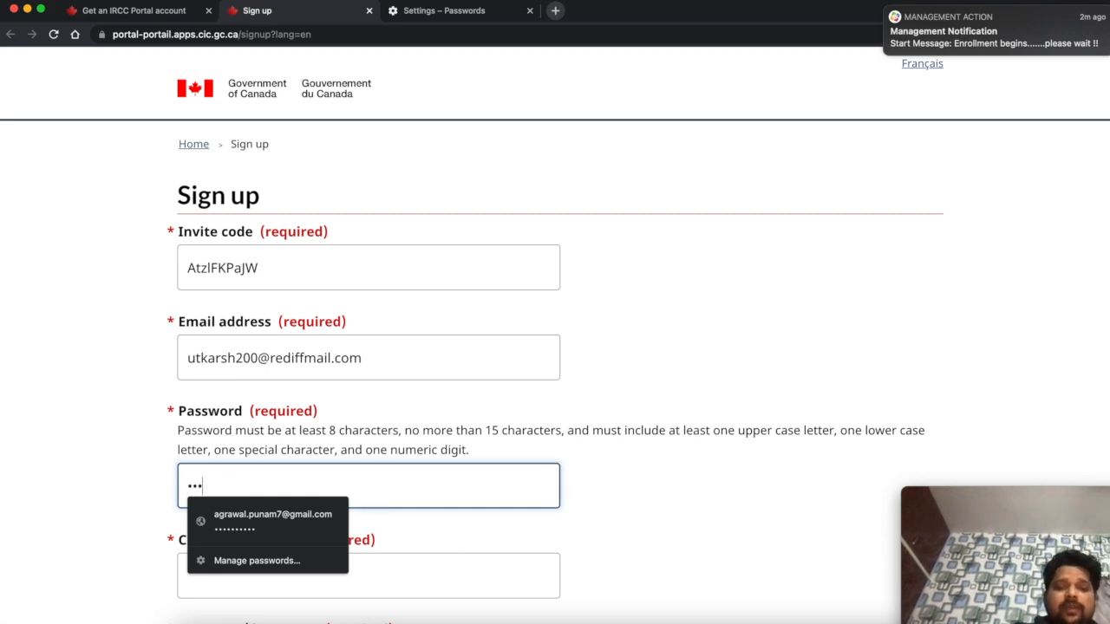
{"action": "left_click", "coordinate": [625, 509]}
{"action": "left_click", "coordinate": [318, 581]}
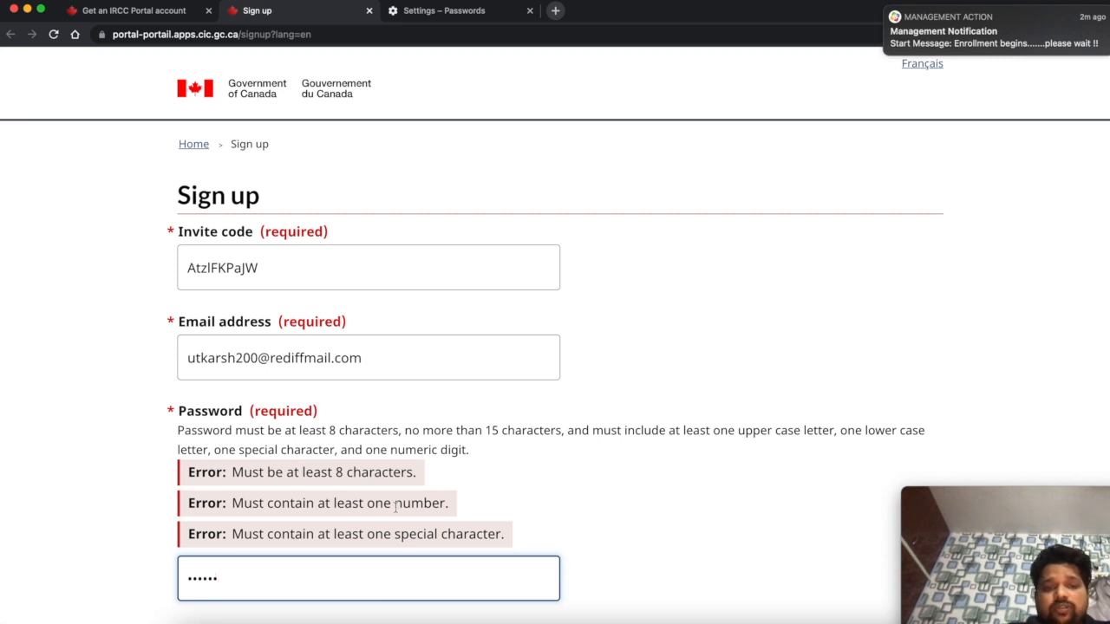
{"action": "type", "text": "@12345"}
{"action": "scroll", "coordinate": [406, 611], "scroll_direction": "down", "scroll_amount": 3}
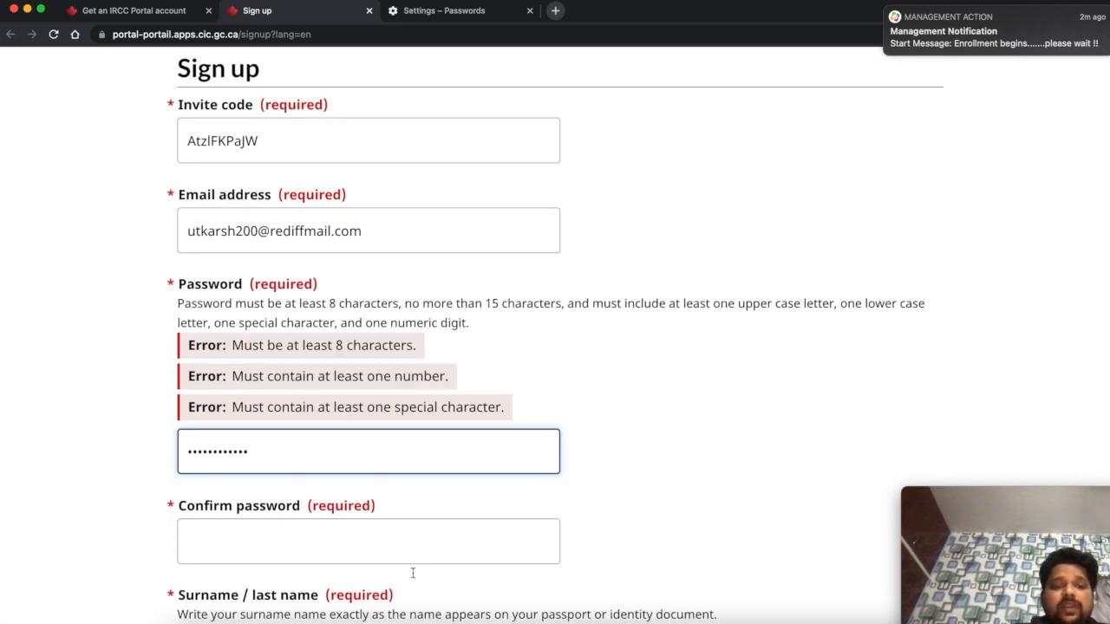
{"action": "scroll", "coordinate": [413, 573], "scroll_direction": "down", "scroll_amount": 3}
- Clear the password mistakenly typed into Surname and fill in Confirm password
{"action": "left_click", "coordinate": [339, 448]}
{"action": "type", "text": "Qwerty@12345"}
{"action": "left_click", "coordinate": [332, 488]}
{"action": "left_click", "coordinate": [334, 493]}
{"action": "triple_click", "coordinate": [334, 493]}
{"action": "key", "text": "BackSpace"}
{"action": "left_click", "coordinate": [321, 335]}
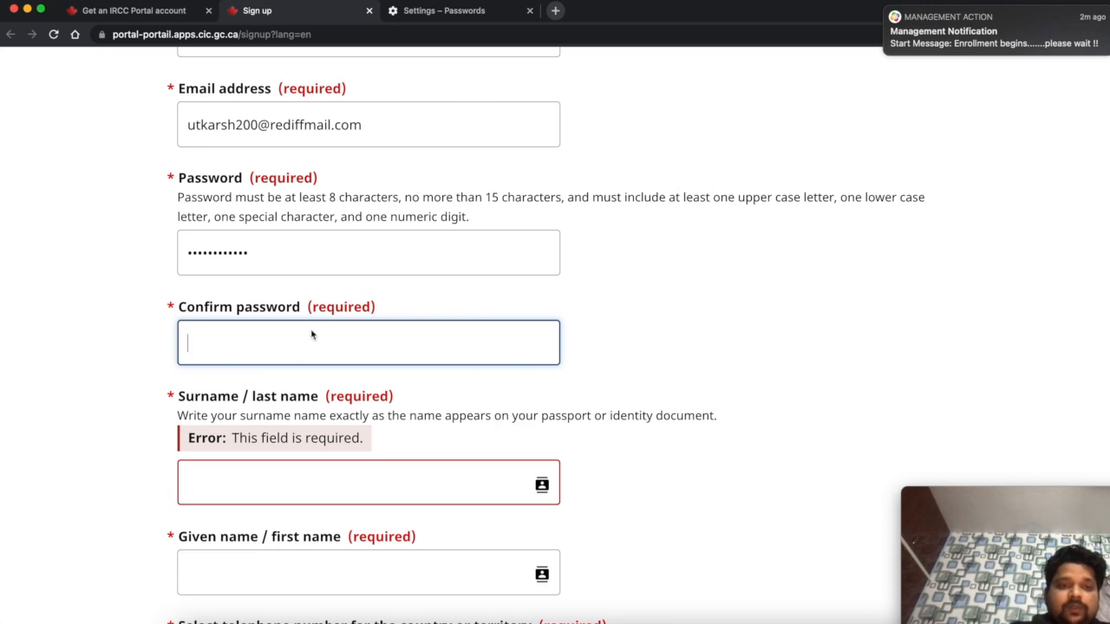
{"action": "type", "text": "Qwerty@12345"}
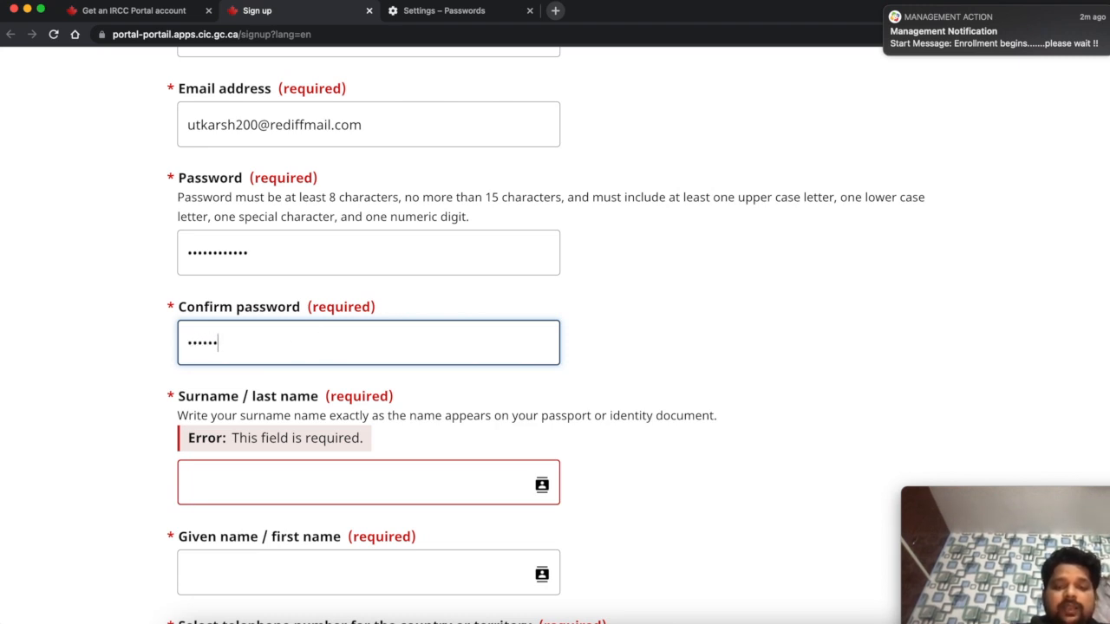
{"action": "type", "text": "5"}
{"action": "left_click", "coordinate": [769, 398]}
{"action": "left_click", "coordinate": [415, 475]}
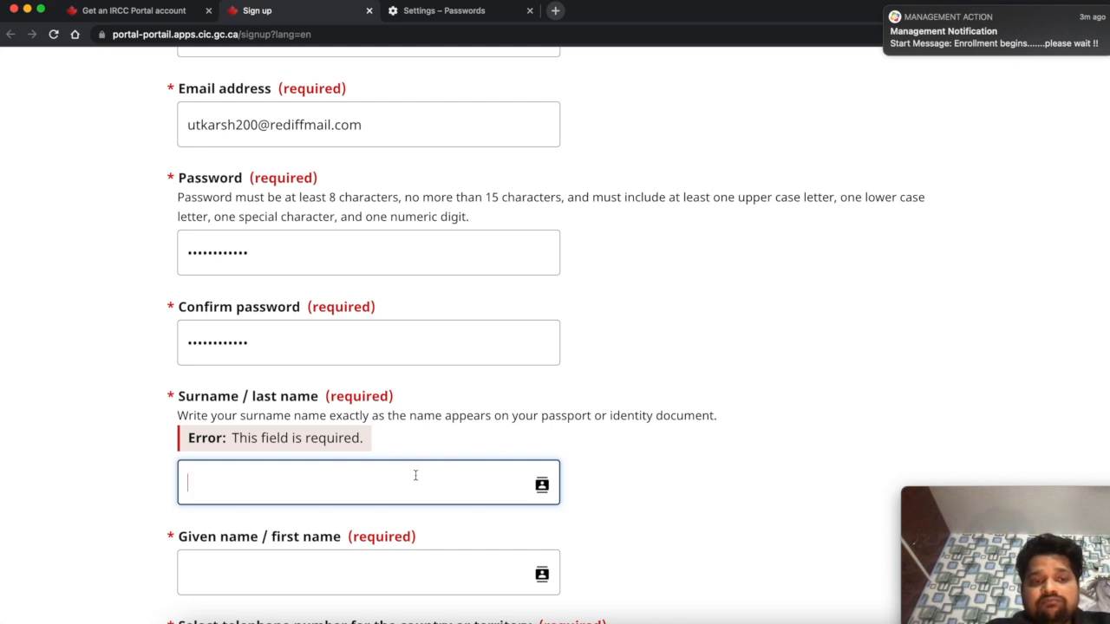
- Type the applicant's surname and given name
{"action": "type", "text": "A"}
{"action": "key", "text": "BackSpace"}
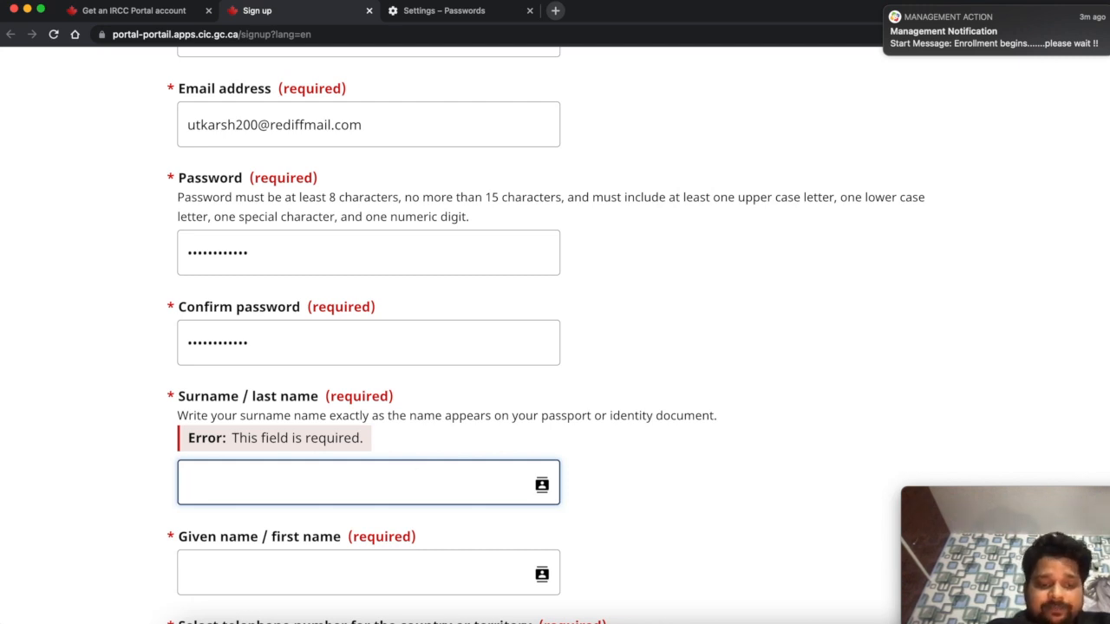
{"action": "type", "text": "Smith"}
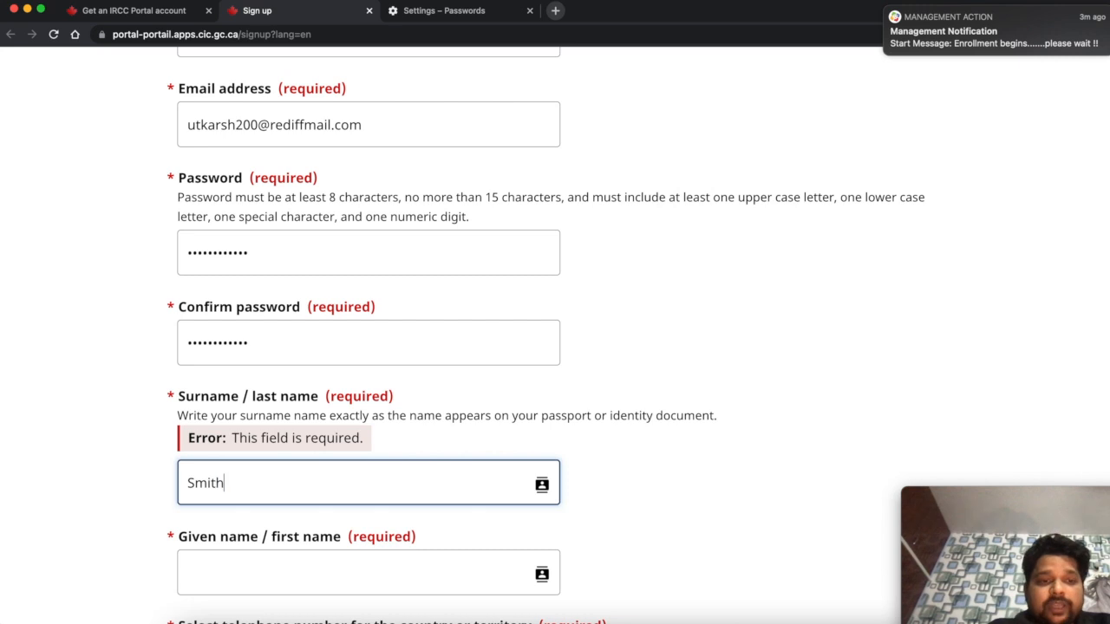
{"action": "left_click", "coordinate": [340, 575]}
{"action": "scroll", "coordinate": [330, 511], "scroll_direction": "down", "scroll_amount": 2}
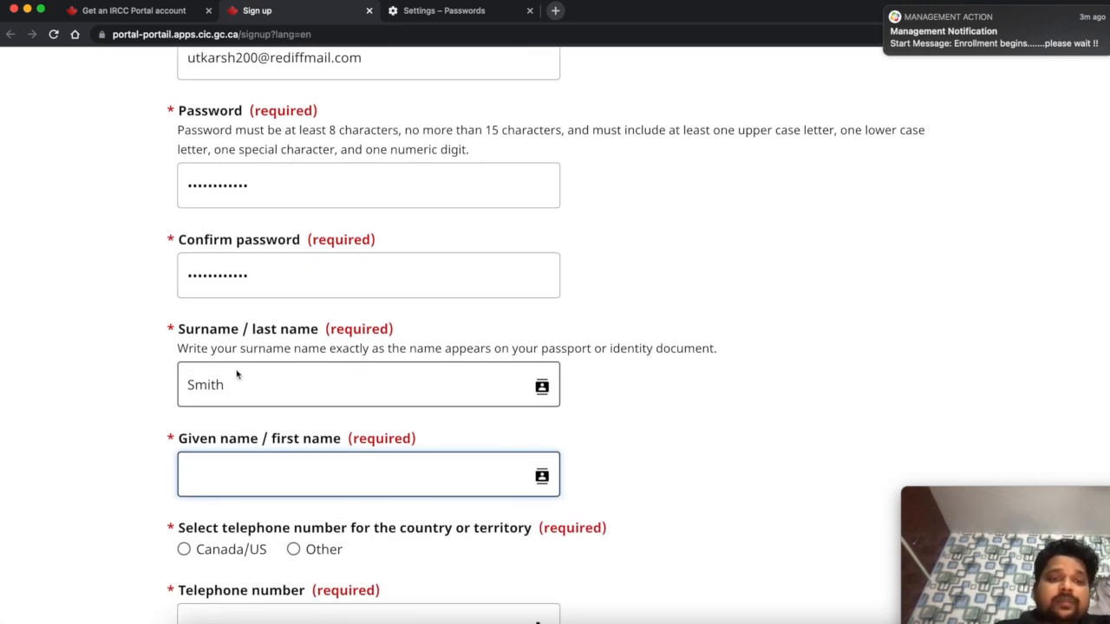
{"action": "type", "text": "Smith"}
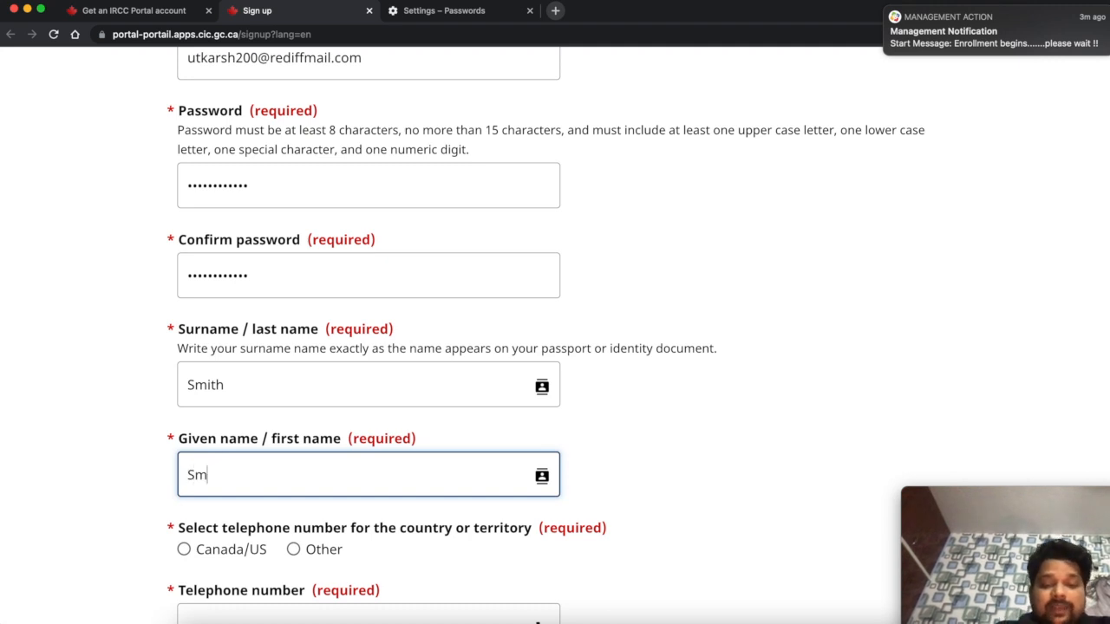
- Replace the surname with the correct family name
{"action": "double_click", "coordinate": [220, 390]}
{"action": "type", "text": "H"}
{"action": "key", "text": "BackSpace"}
{"action": "type", "text": "Jones"}
{"action": "left_click", "coordinate": [725, 447]}
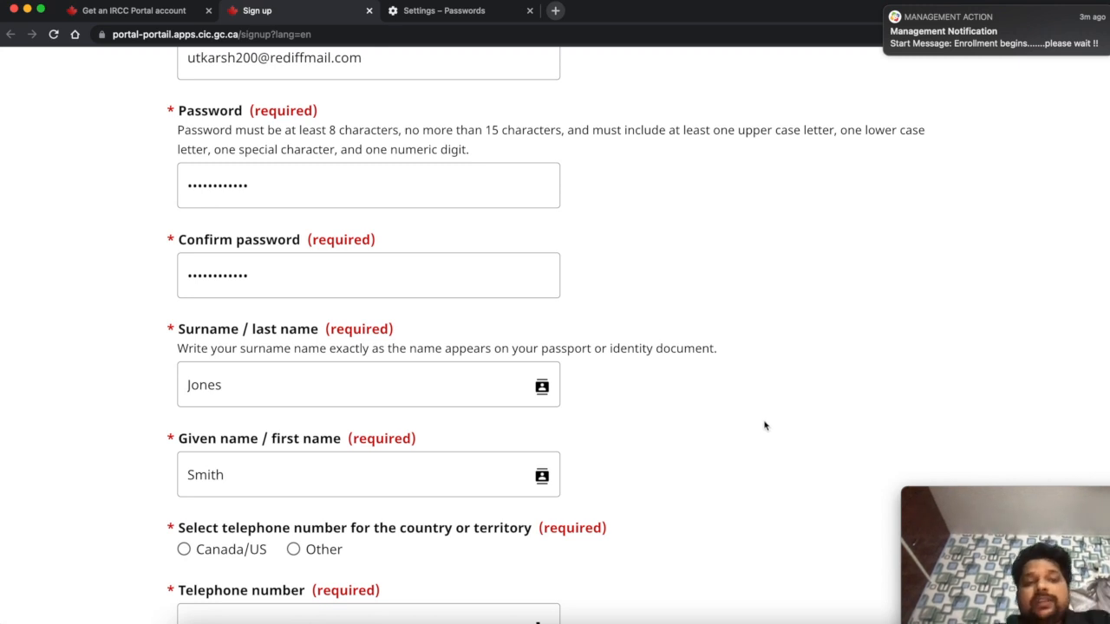
{"action": "left_click", "coordinate": [286, 480]}
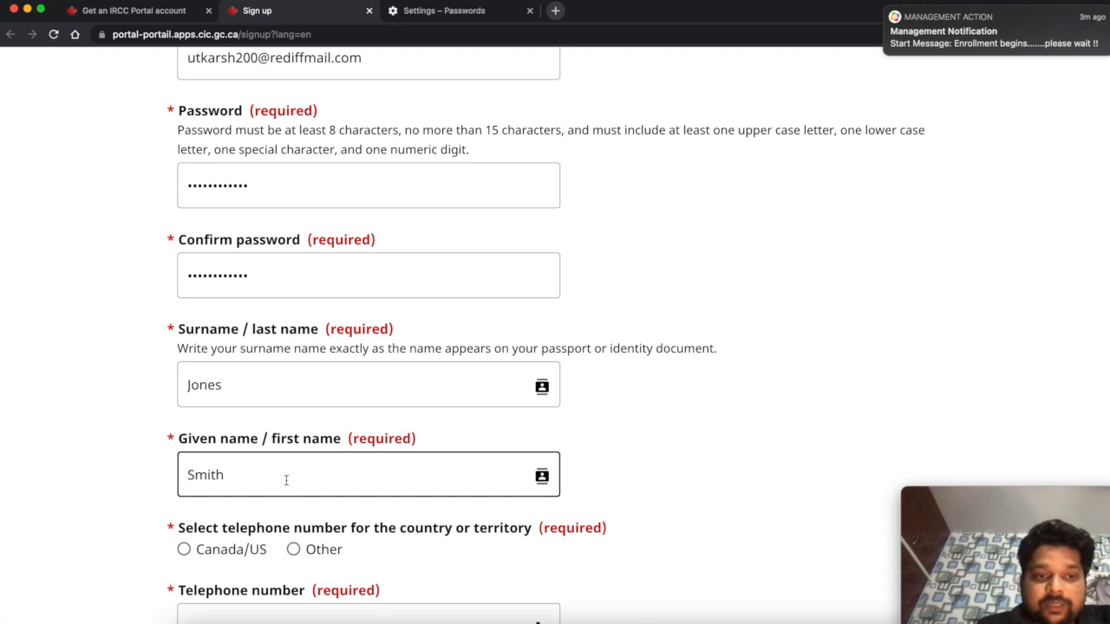
{"action": "scroll", "coordinate": [352, 441], "scroll_direction": "down", "scroll_amount": 3}
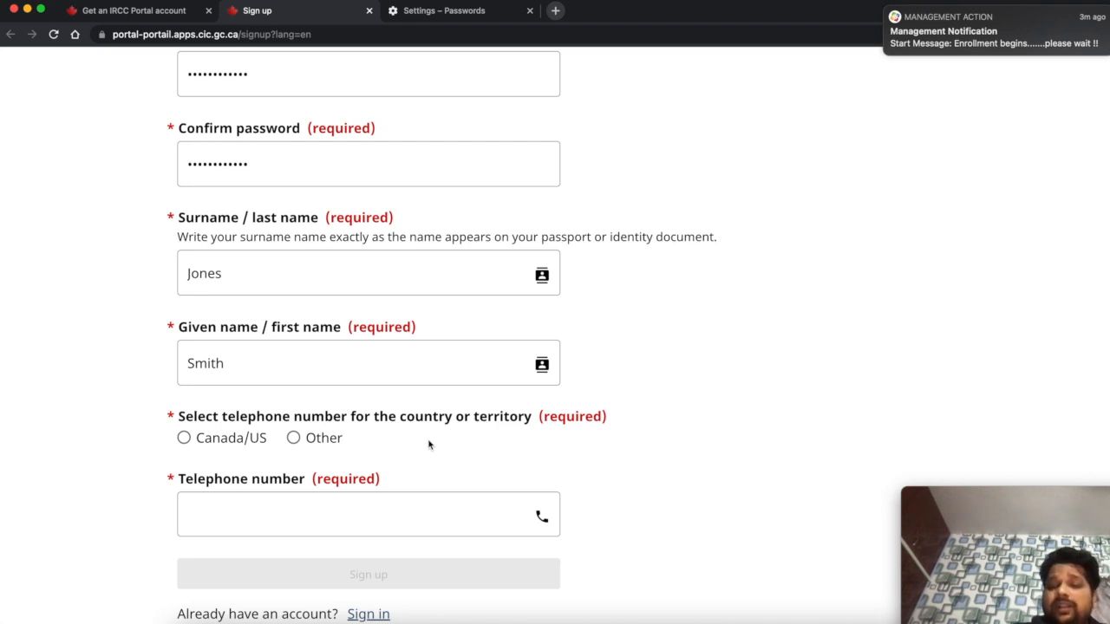
- Choose an 'Other' telephone number with dial code 91 and enter the phone number
{"action": "left_click", "coordinate": [311, 443]}
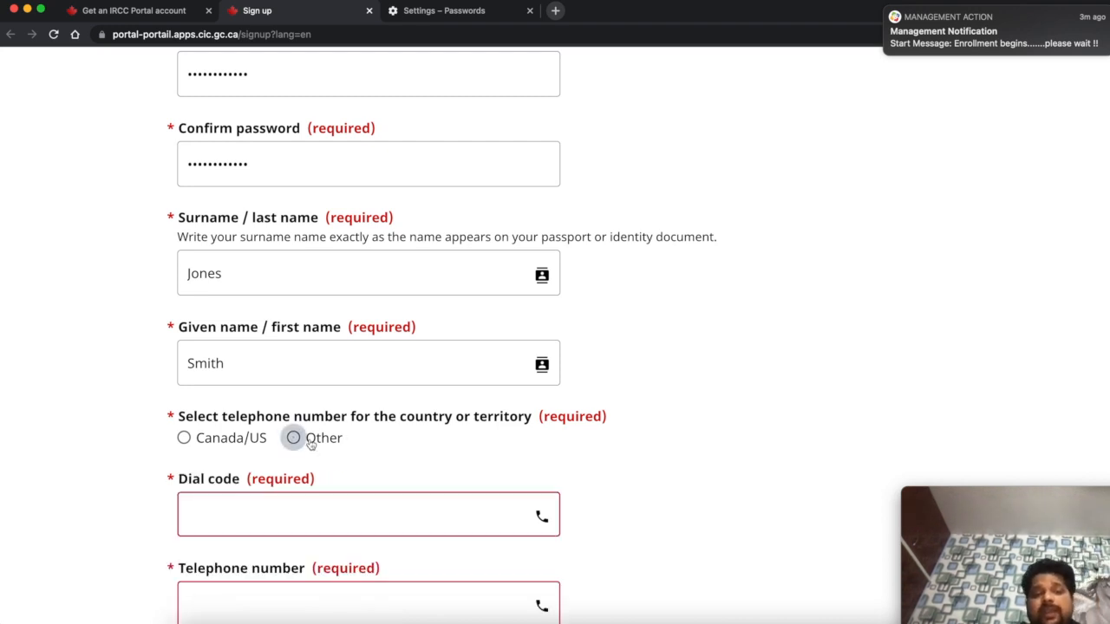
{"action": "left_click", "coordinate": [356, 514]}
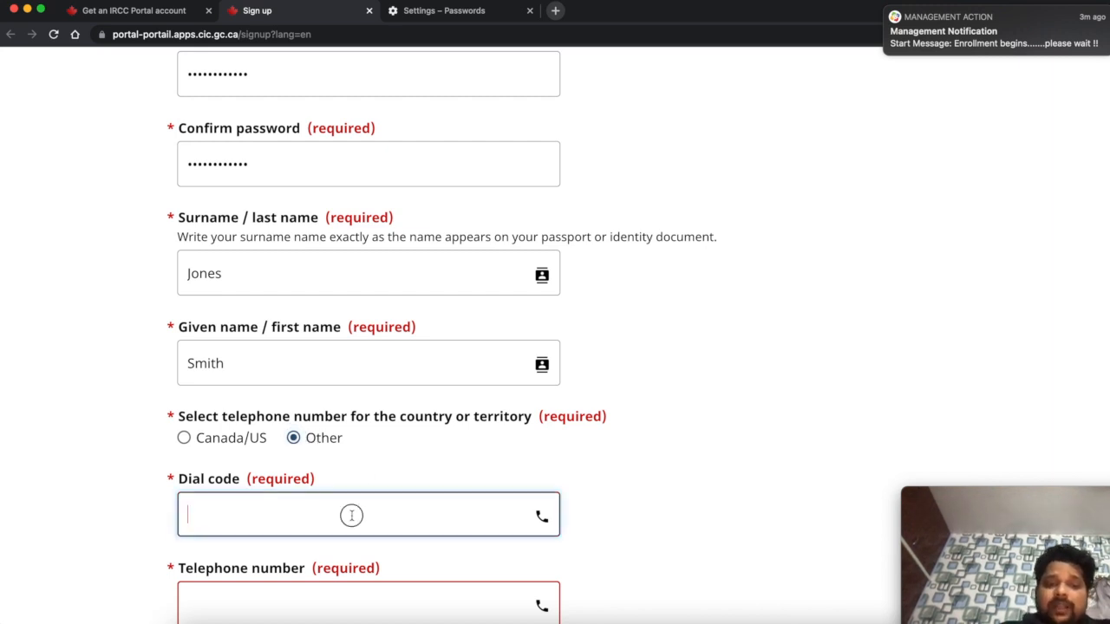
{"action": "type", "text": "91"}
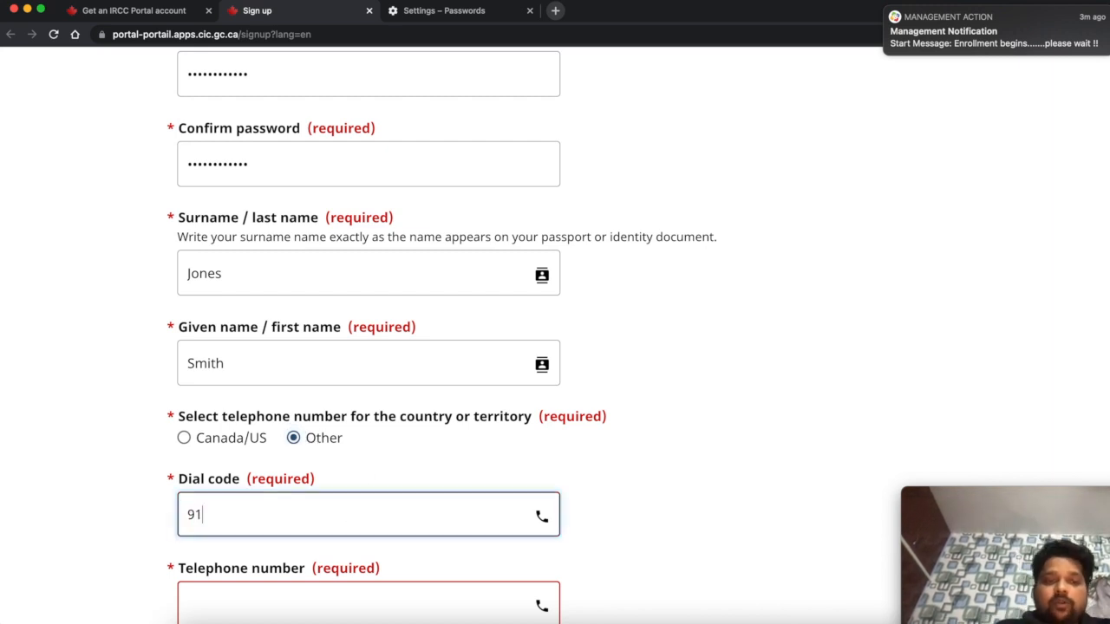
{"action": "scroll", "coordinate": [351, 515], "scroll_direction": "down", "scroll_amount": 3}
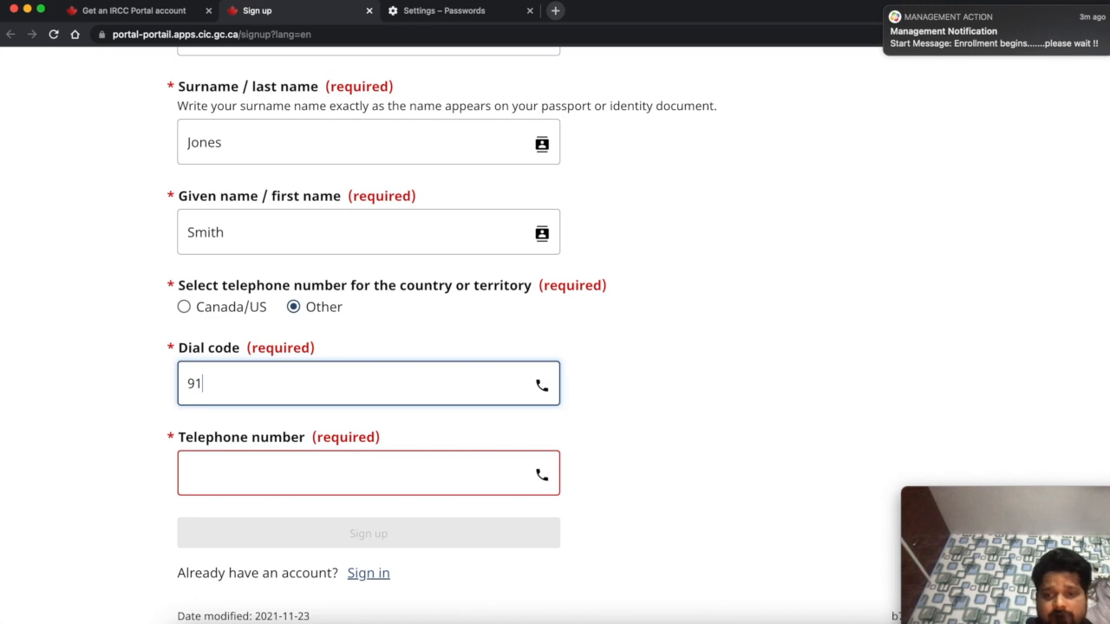
{"action": "left_click", "coordinate": [288, 478]}
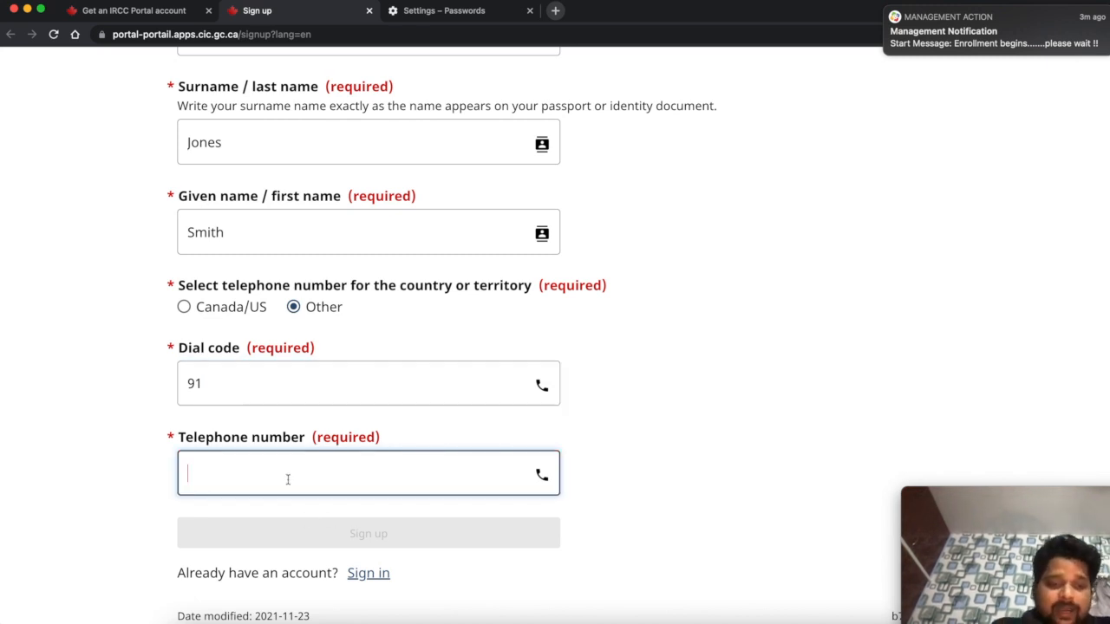
{"action": "type", "text": "99923"}
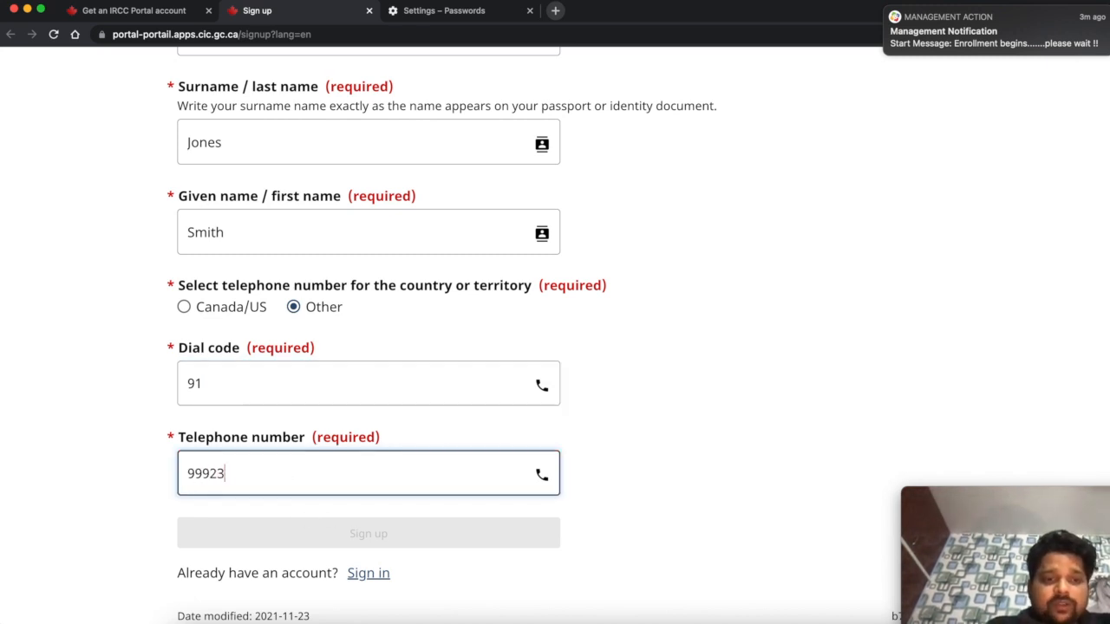
{"action": "type", "text": "4324"}
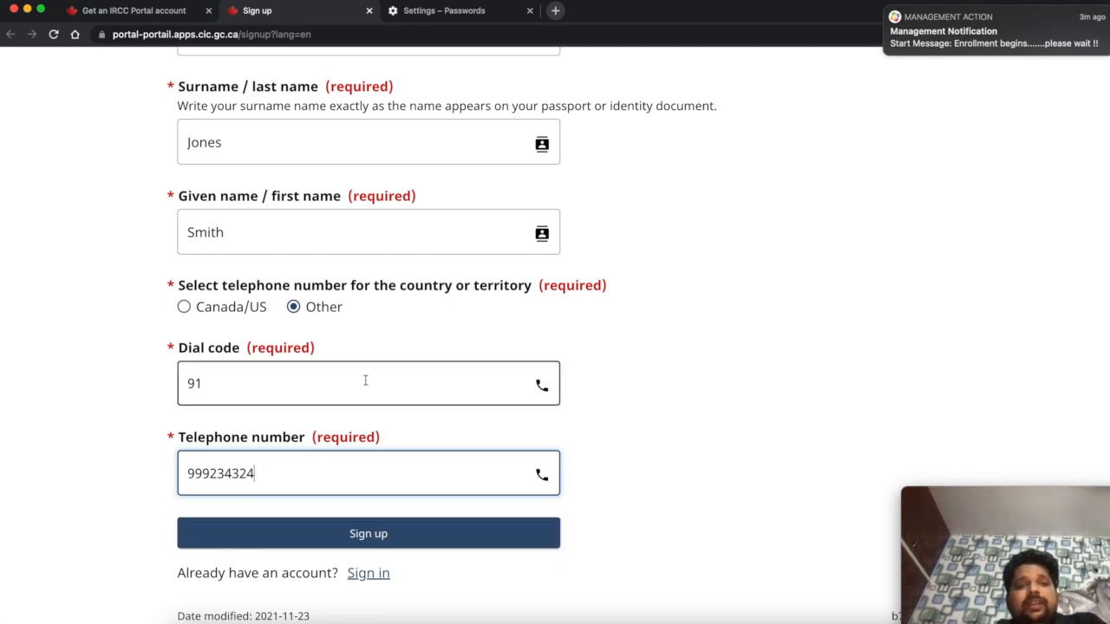
- Submit the completed sign-up form
{"action": "scroll", "coordinate": [365, 381], "scroll_direction": "up", "scroll_amount": 4}
{"action": "scroll", "coordinate": [365, 381], "scroll_direction": "down", "scroll_amount": 1}
{"action": "scroll", "coordinate": [365, 380], "scroll_direction": "up", "scroll_amount": 1}
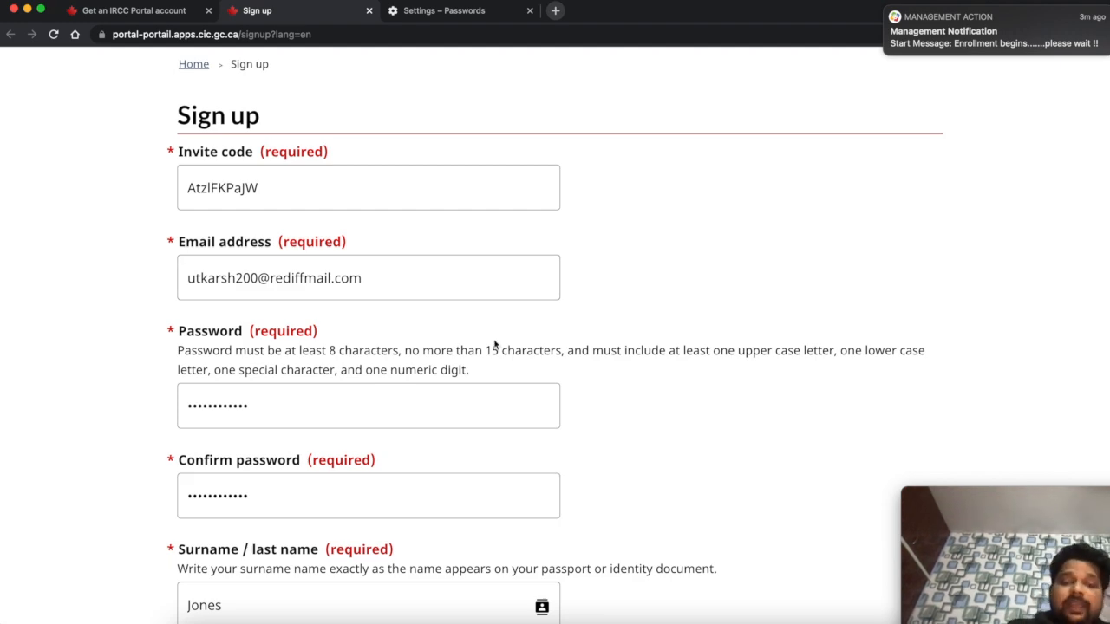
{"action": "scroll", "coordinate": [494, 345], "scroll_direction": "down", "scroll_amount": 8}
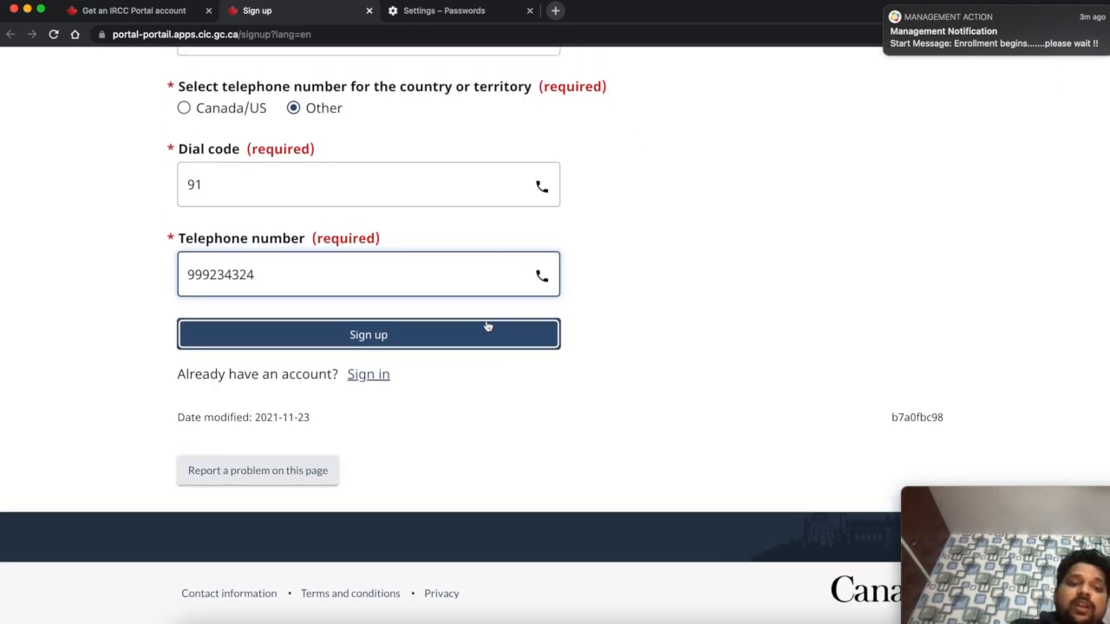
{"action": "scroll", "coordinate": [434, 286], "scroll_direction": "up", "scroll_amount": 8}
{"action": "scroll", "coordinate": [433, 281], "scroll_direction": "down", "scroll_amount": 6}
{"action": "scroll", "coordinate": [435, 287], "scroll_direction": "down", "scroll_amount": 3}
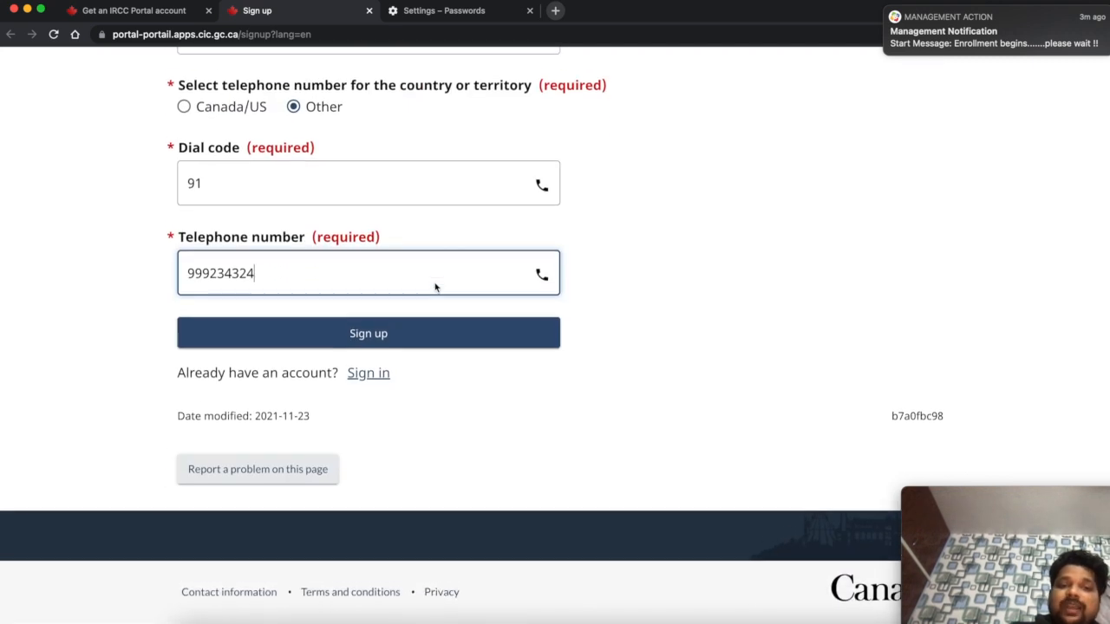
{"action": "left_click", "coordinate": [444, 340]}
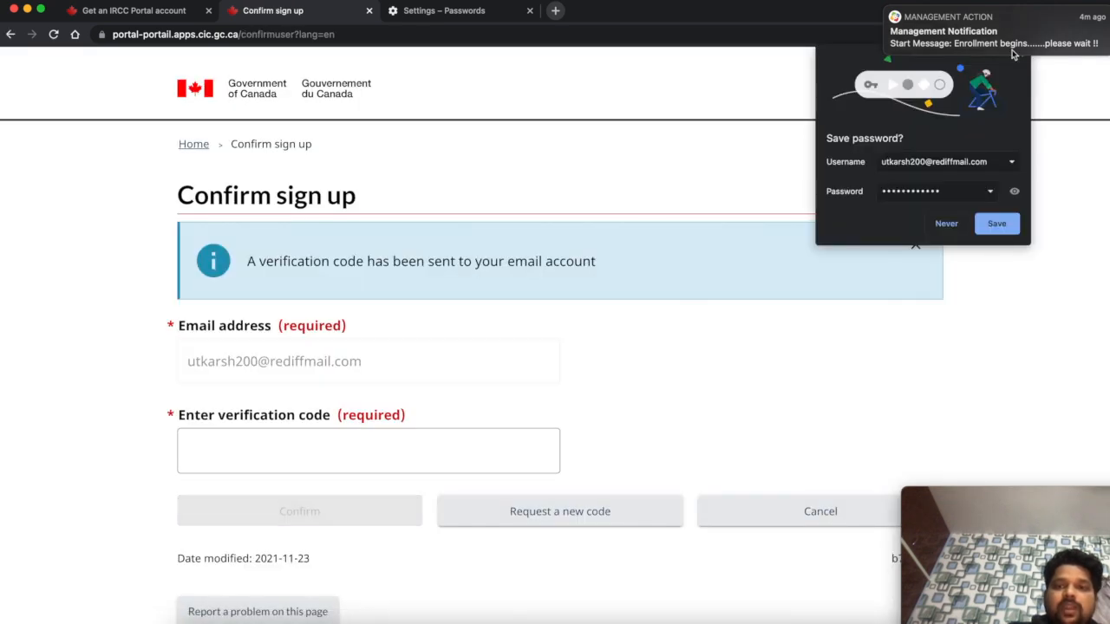
- Dismiss the browser notifications and begin entering the e-mail verification code
{"action": "left_click", "coordinate": [886, 7]}
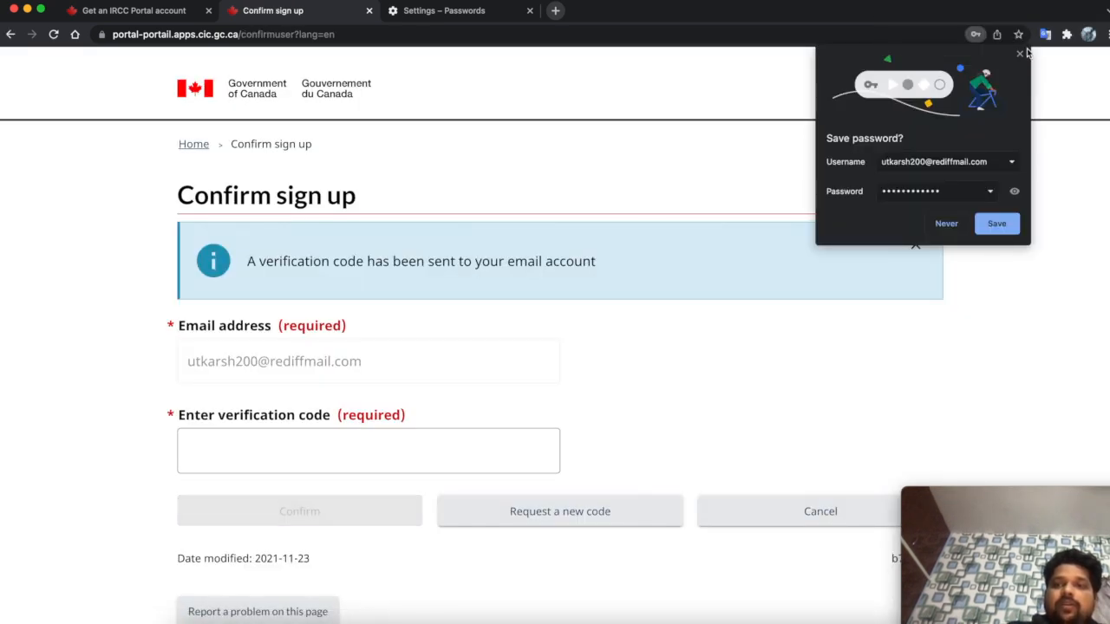
{"action": "left_click", "coordinate": [1019, 56]}
{"action": "scroll", "coordinate": [555, 347], "scroll_direction": "down", "scroll_amount": 1}
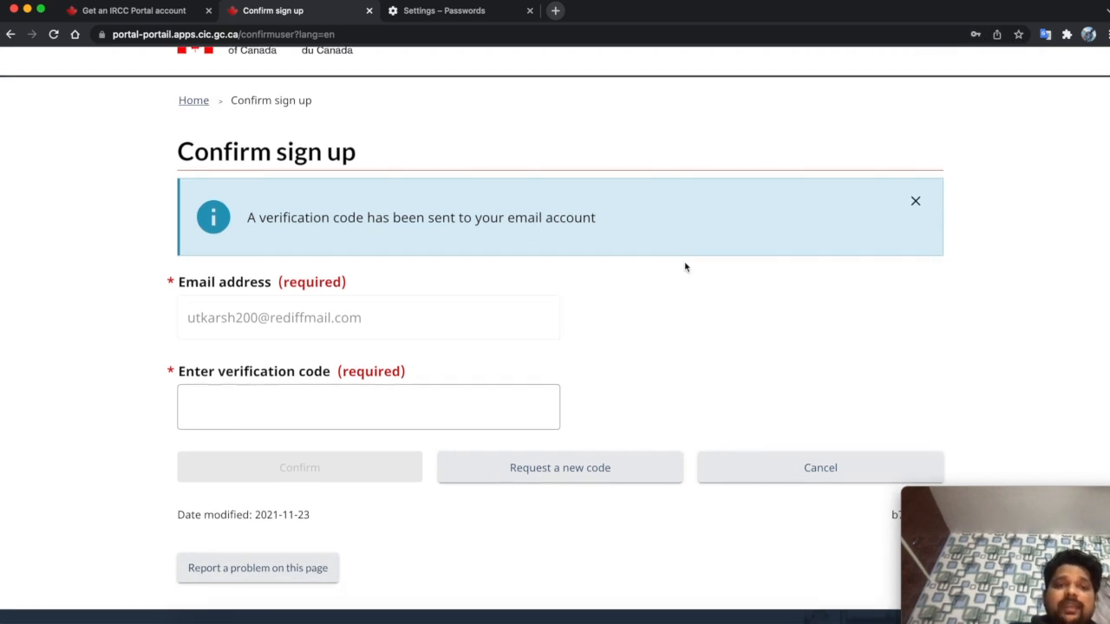
{"action": "scroll", "coordinate": [685, 268], "scroll_direction": "down", "scroll_amount": 2}
{"action": "left_click", "coordinate": [345, 247]}
{"action": "left_click", "coordinate": [256, 345]}
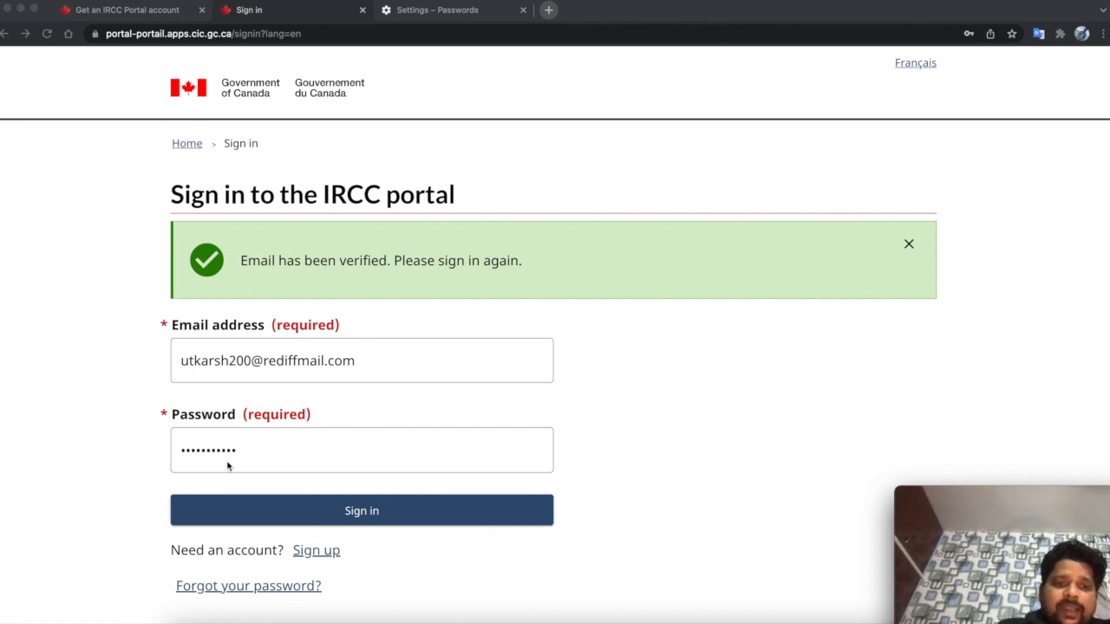
- Sign in, decline saving the password, and accept the terms and conditions
{"action": "left_click", "coordinate": [389, 516]}
{"action": "left_click", "coordinate": [339, 516]}
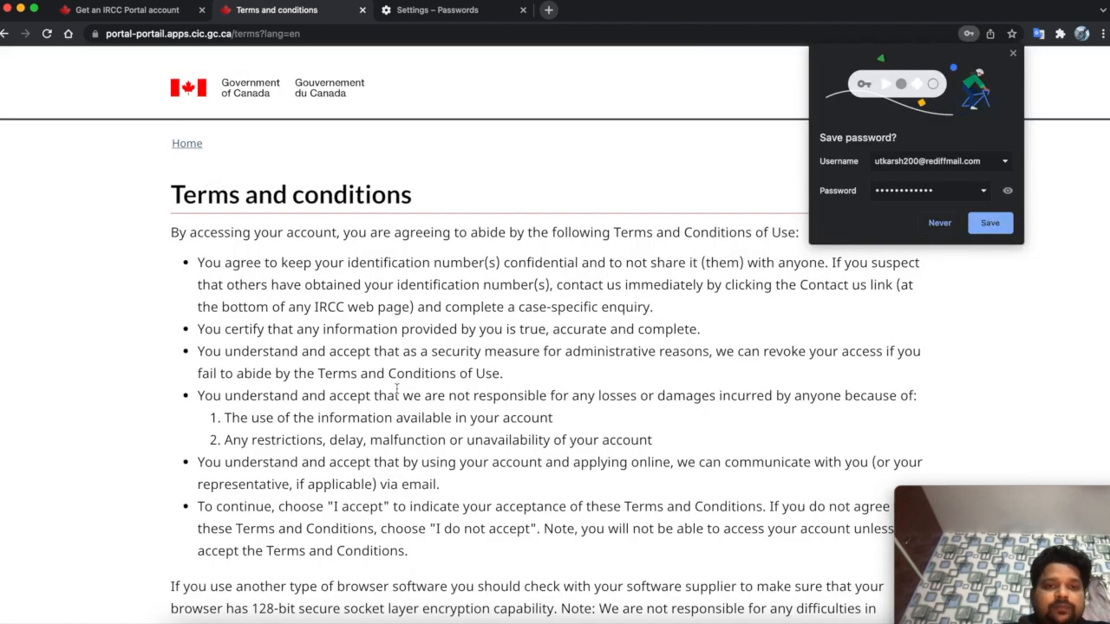
{"action": "left_click", "coordinate": [1012, 54]}
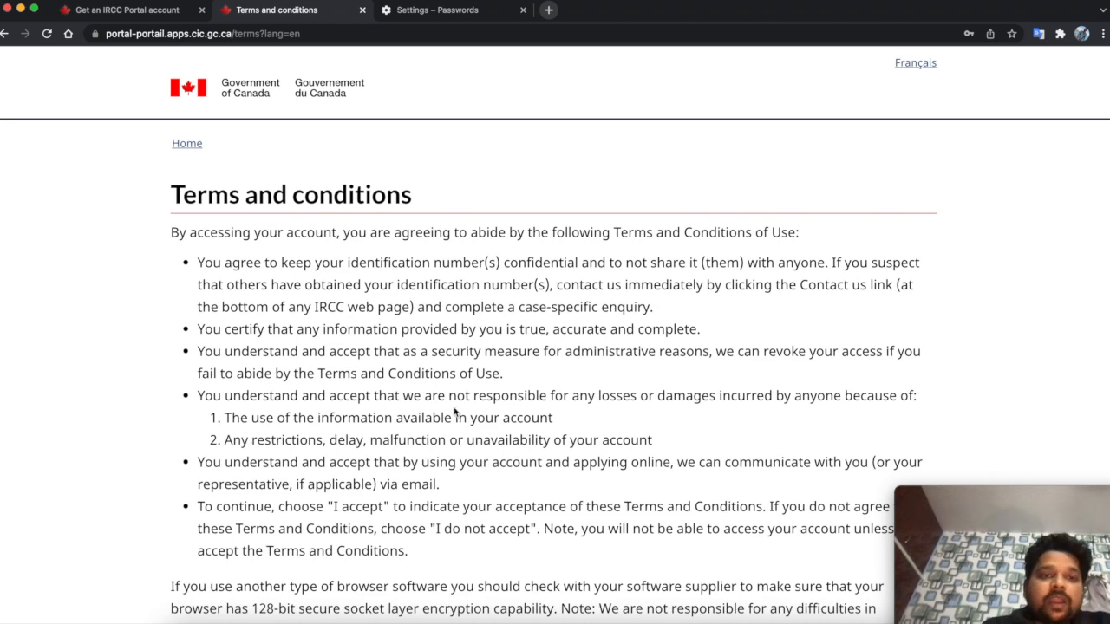
{"action": "scroll", "coordinate": [433, 417], "scroll_direction": "down", "scroll_amount": 5}
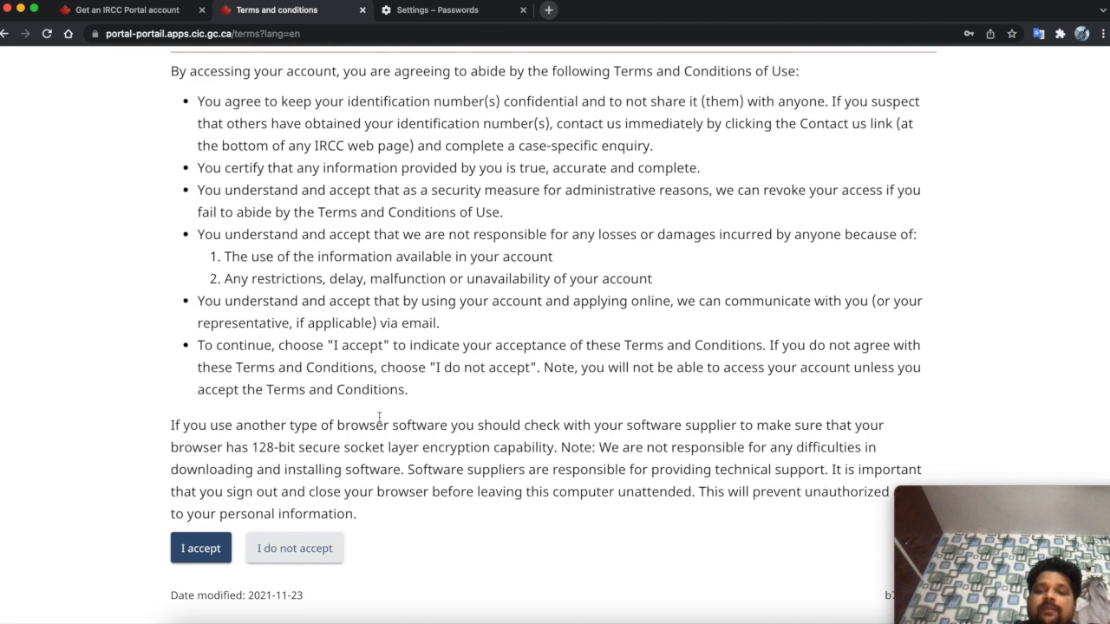
{"action": "left_click", "coordinate": [200, 552]}
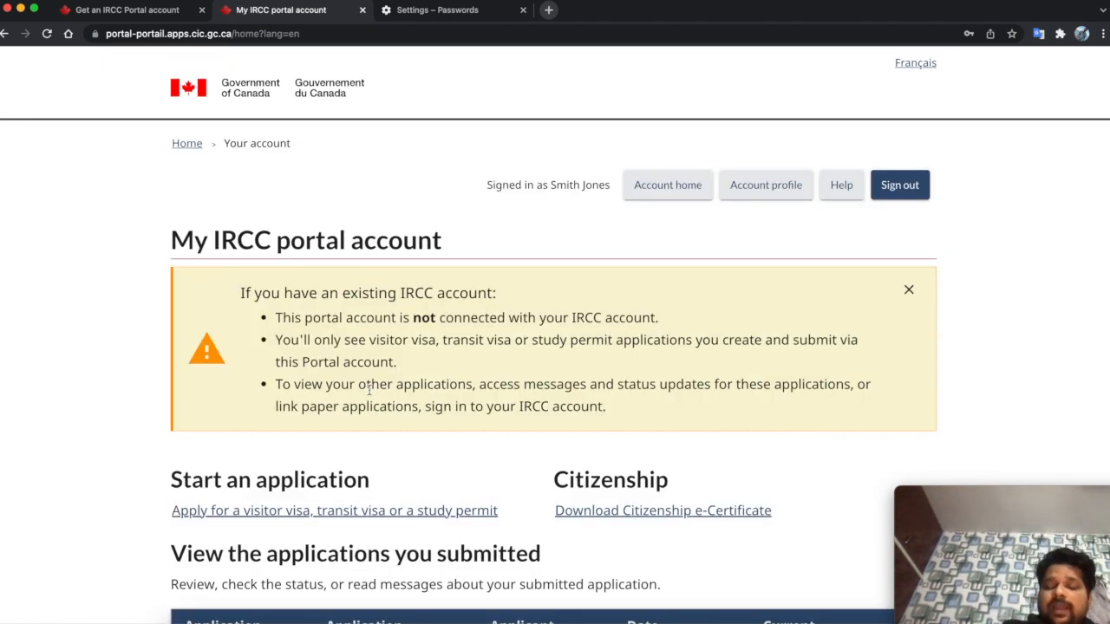
- Review the empty application tables on the account home, then begin a visitor visa application
{"action": "scroll", "coordinate": [369, 390], "scroll_direction": "down", "scroll_amount": 3}
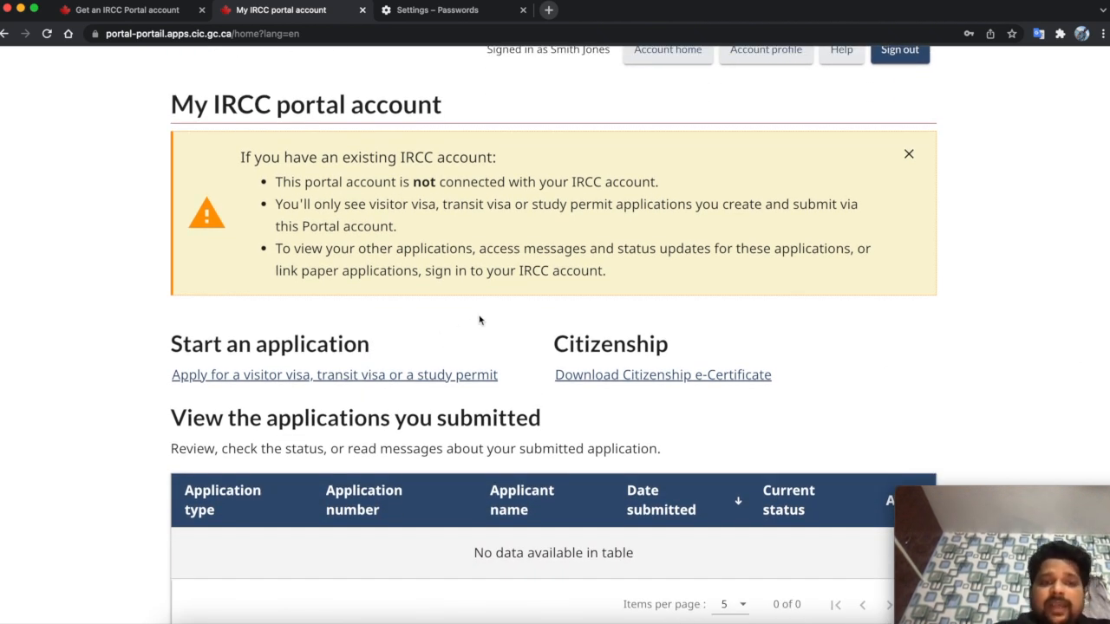
{"action": "scroll", "coordinate": [479, 319], "scroll_direction": "down", "scroll_amount": 3}
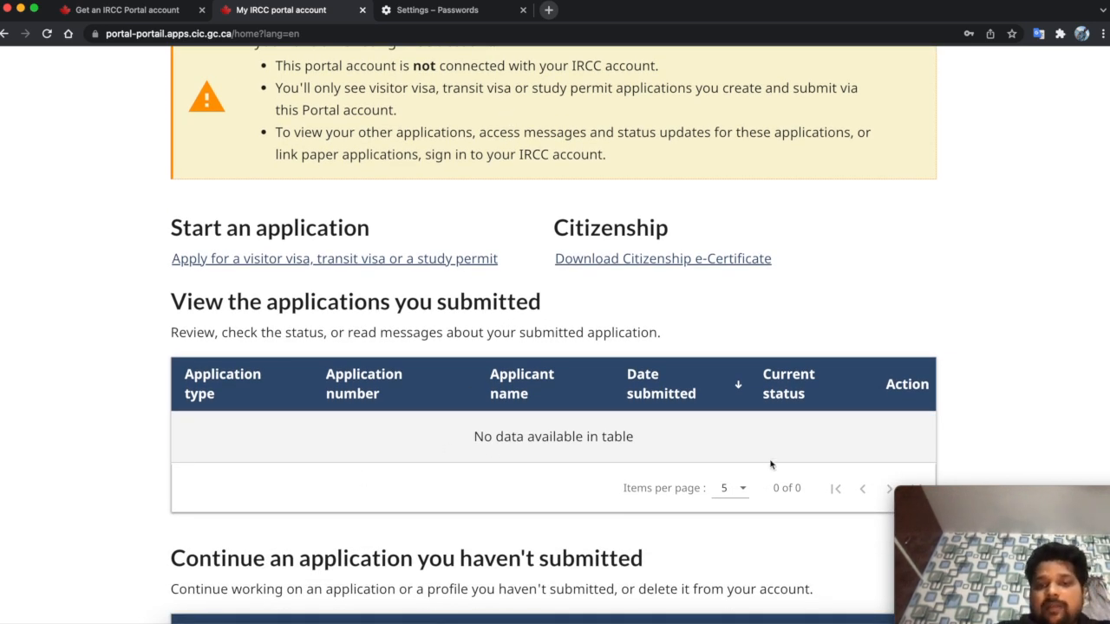
{"action": "scroll", "coordinate": [775, 419], "scroll_direction": "down", "scroll_amount": 3}
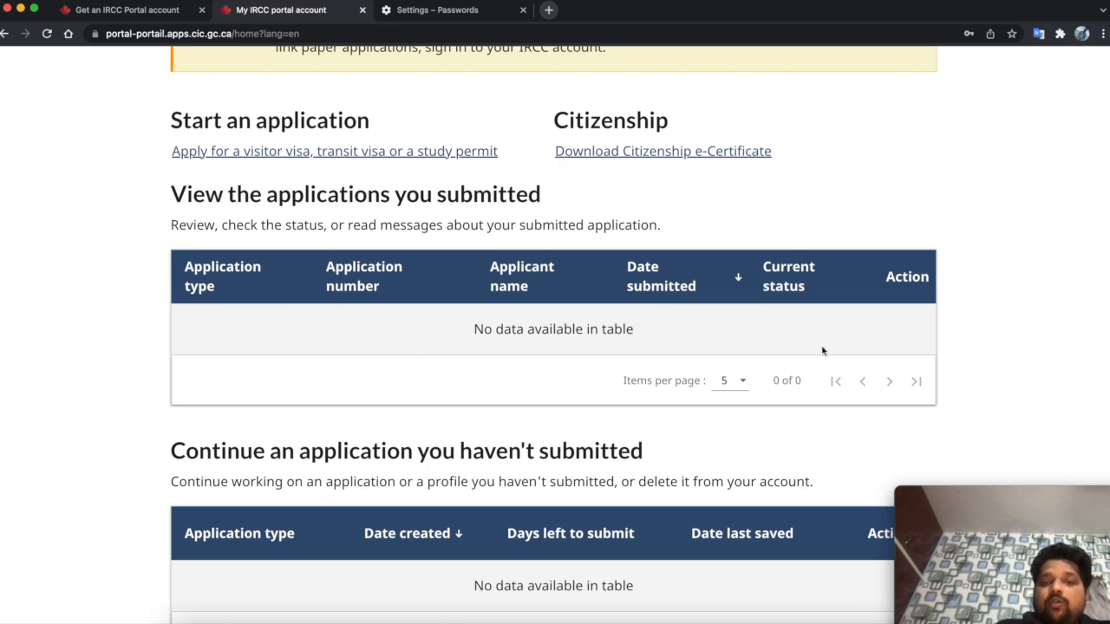
{"action": "scroll", "coordinate": [856, 352], "scroll_direction": "down", "scroll_amount": 3}
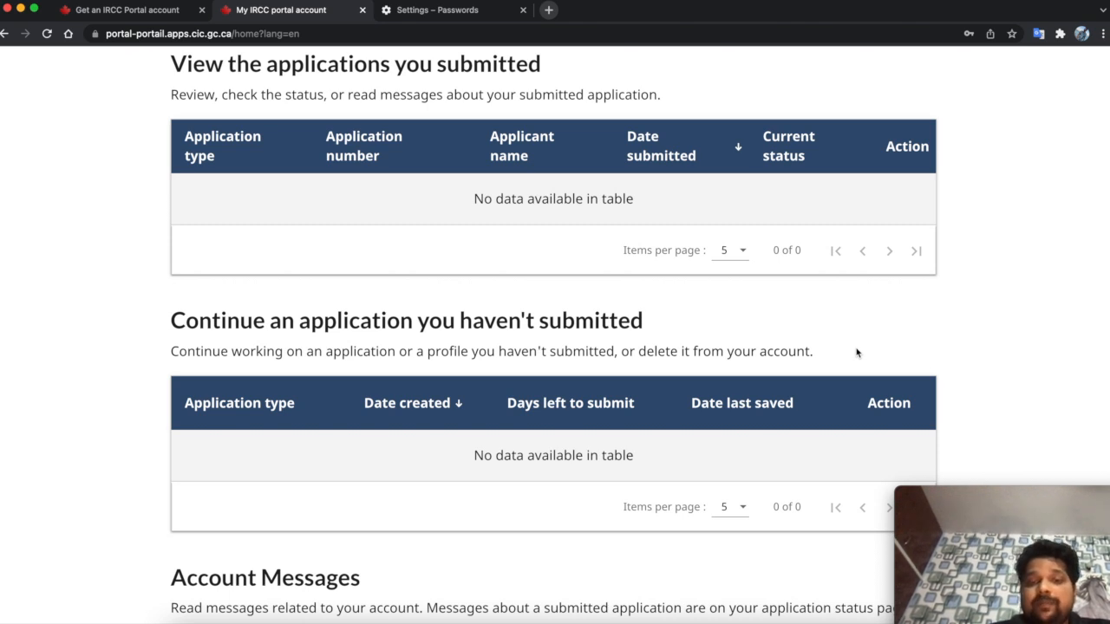
{"action": "left_click_drag", "start_coordinate": [407, 469], "coordinate": [703, 471]}
{"action": "left_click", "coordinate": [849, 477]}
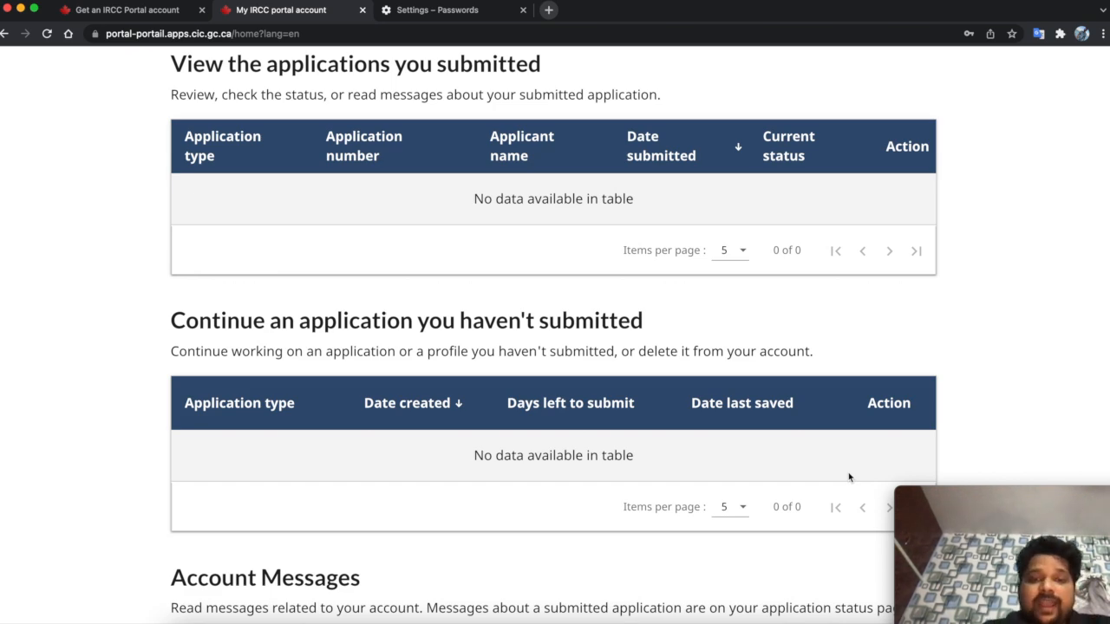
{"action": "scroll", "coordinate": [719, 316], "scroll_direction": "up", "scroll_amount": 3}
{"action": "scroll", "coordinate": [720, 315], "scroll_direction": "up", "scroll_amount": 1}
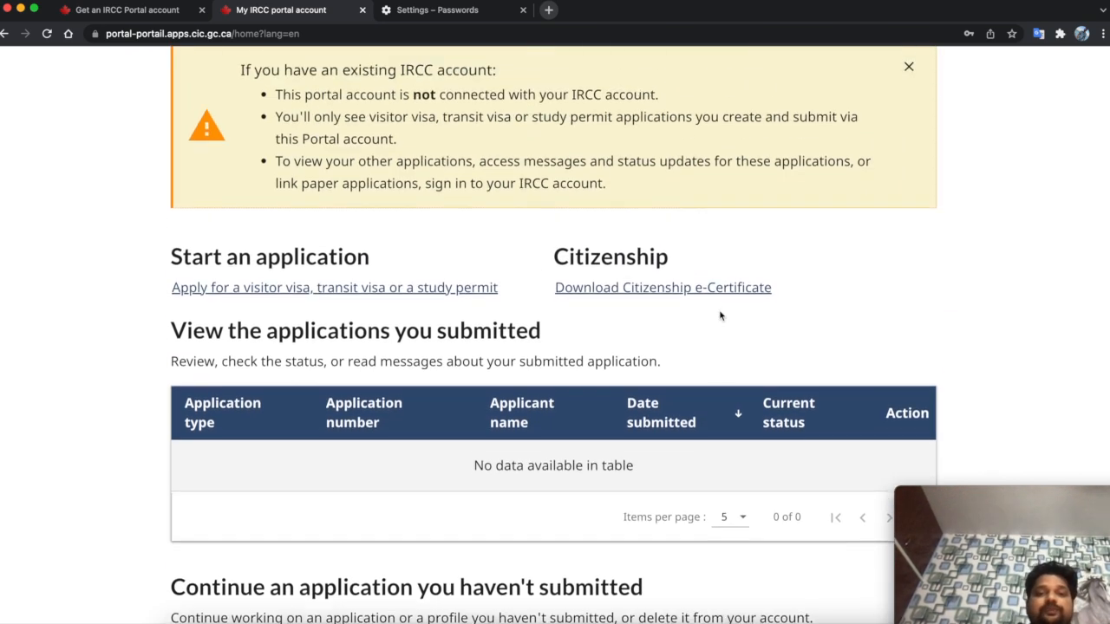
{"action": "left_click", "coordinate": [303, 299]}
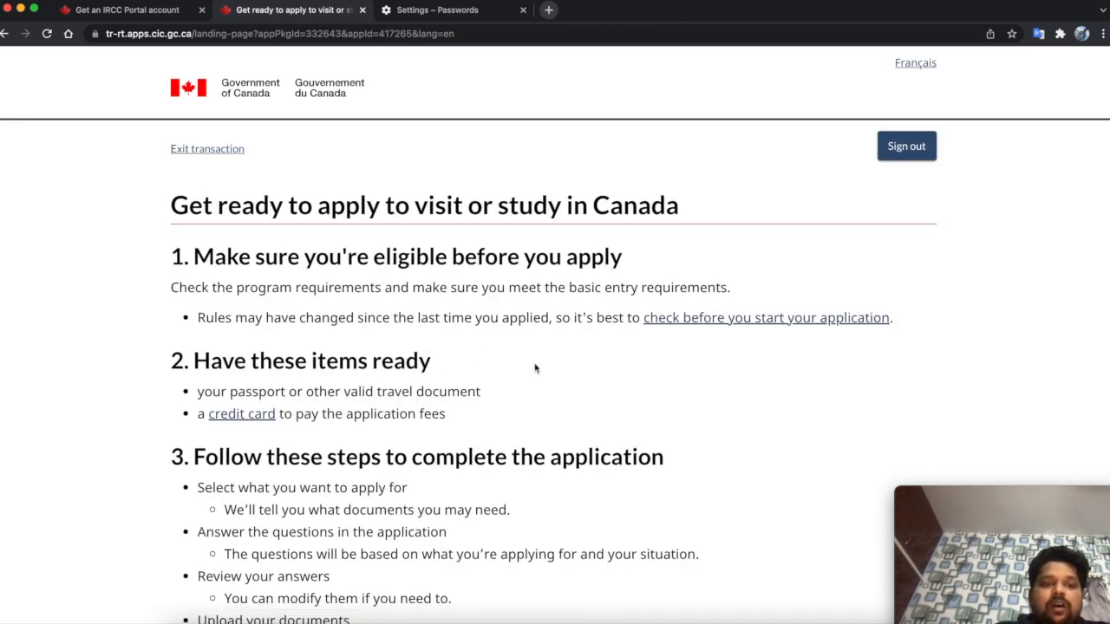
- Read the passport requirement and application steps on the Get ready page
{"action": "scroll", "coordinate": [535, 369], "scroll_direction": "down", "scroll_amount": 4}
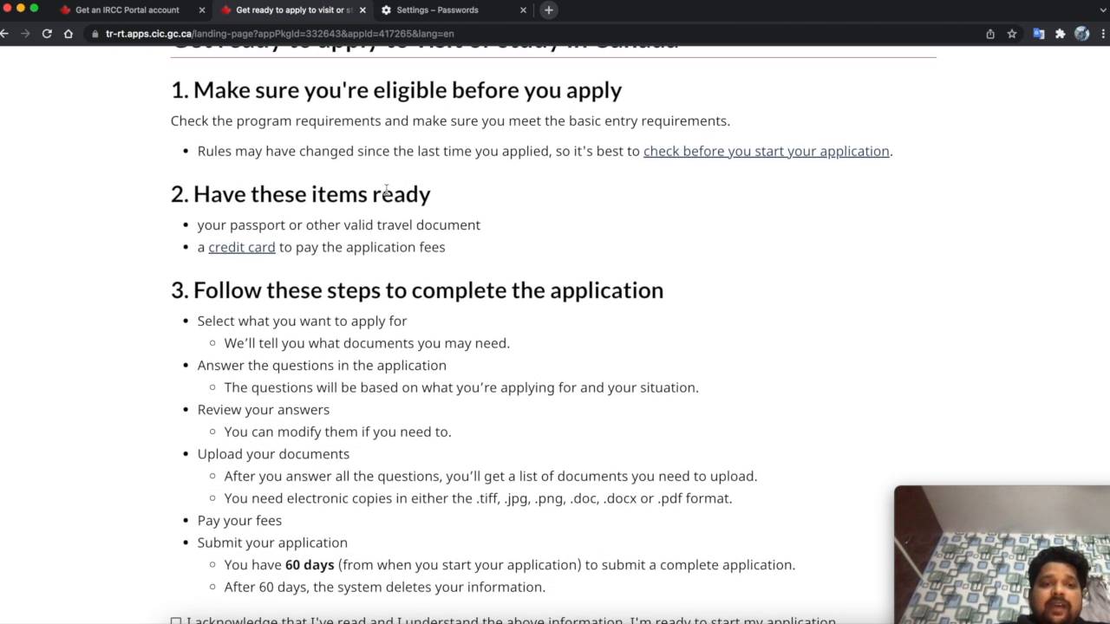
{"action": "left_click_drag", "start_coordinate": [287, 224], "coordinate": [461, 222]}
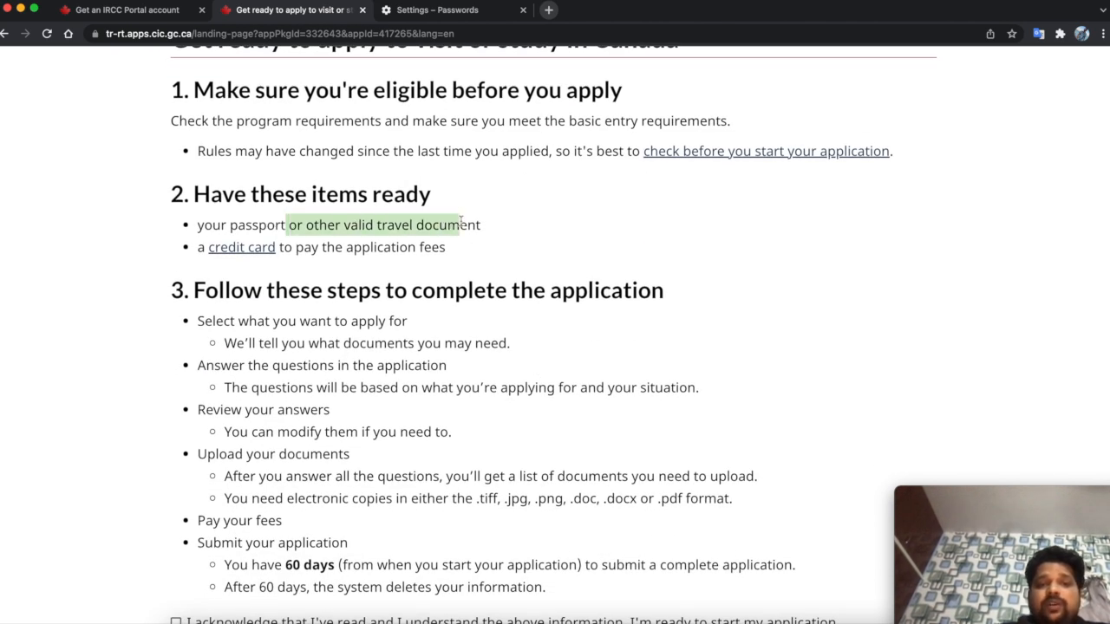
{"action": "left_click", "coordinate": [553, 228]}
{"action": "scroll", "coordinate": [553, 228], "scroll_direction": "down", "scroll_amount": 1}
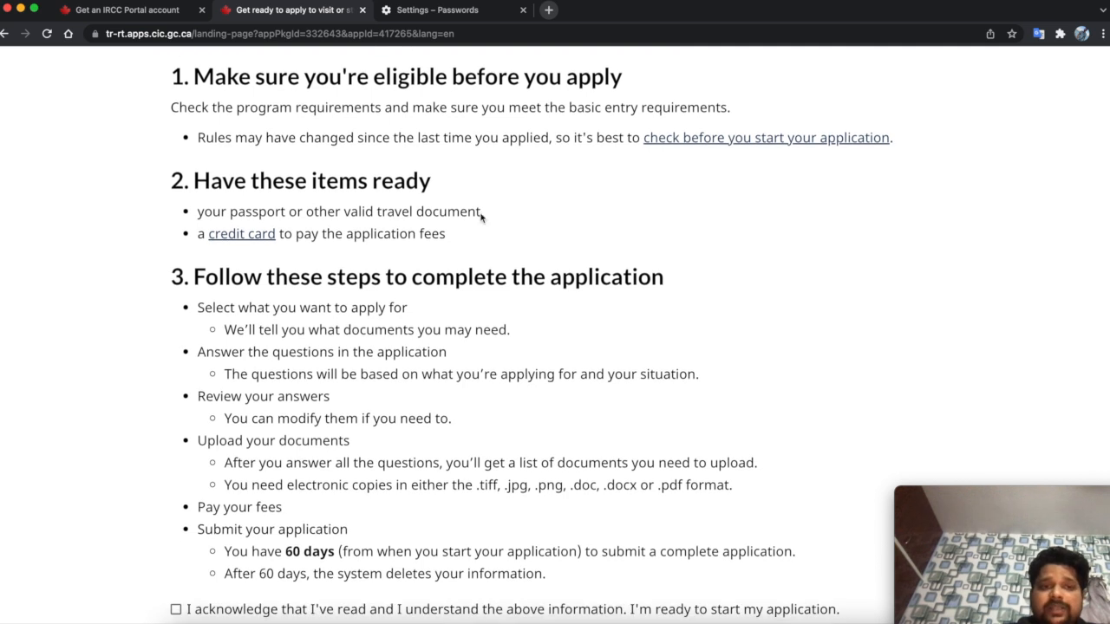
{"action": "left_click_drag", "start_coordinate": [348, 235], "coordinate": [386, 234]}
{"action": "left_click", "coordinate": [522, 254]}
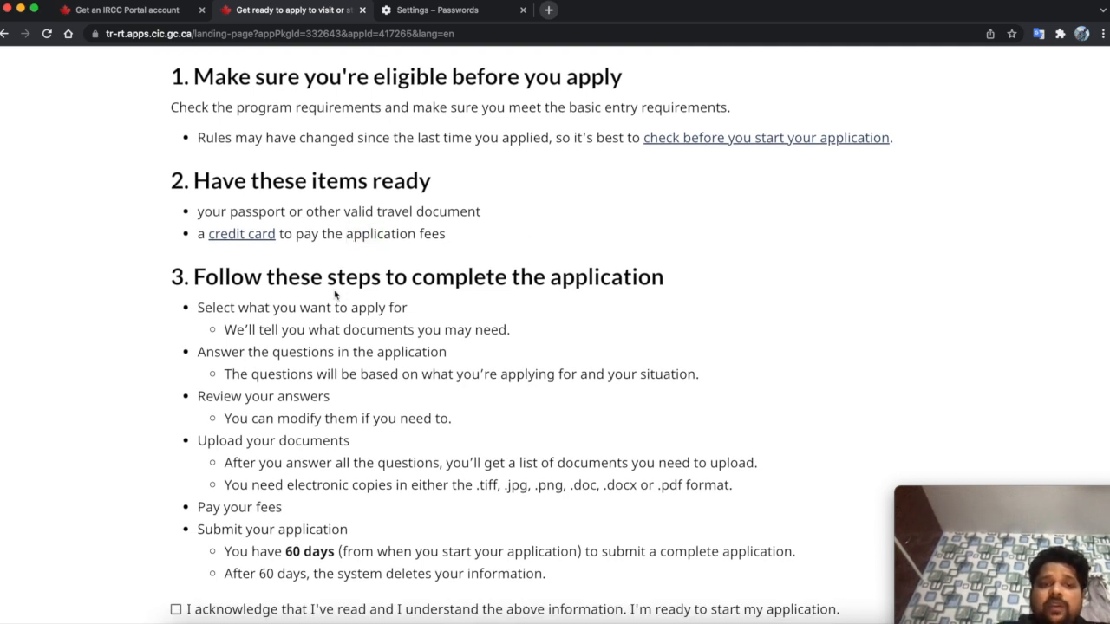
{"action": "left_click_drag", "start_coordinate": [327, 279], "coordinate": [588, 281]}
{"action": "left_click", "coordinate": [240, 315]}
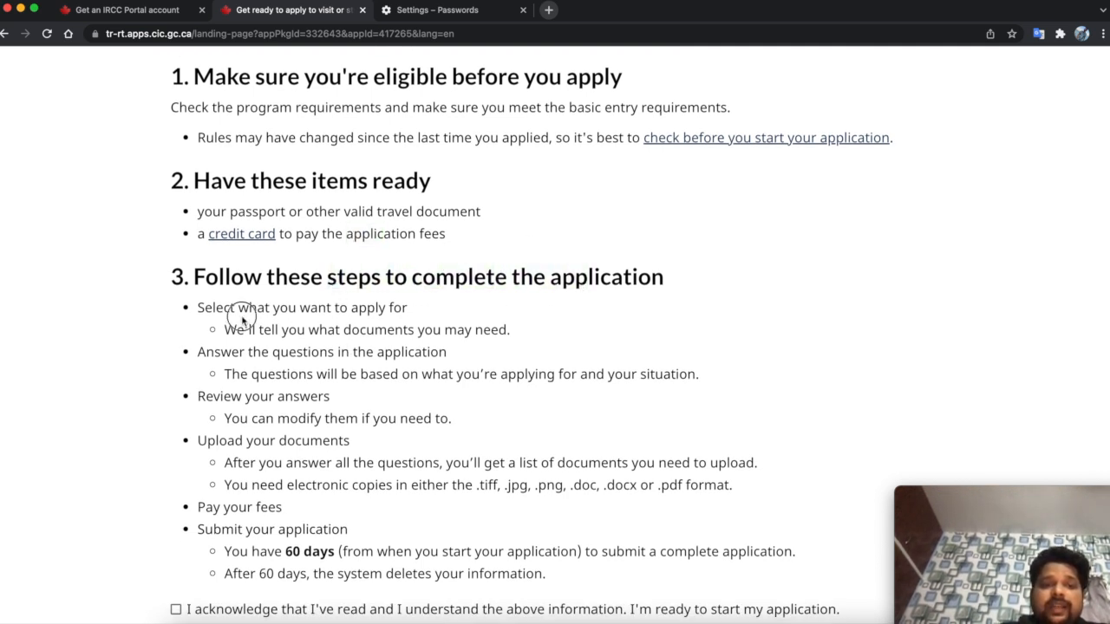
- Review the 60-day submission deadline and the note that information is deleted afterwards
{"action": "scroll", "coordinate": [369, 416], "scroll_direction": "down", "scroll_amount": 2}
{"action": "scroll", "coordinate": [364, 423], "scroll_direction": "down", "scroll_amount": 3}
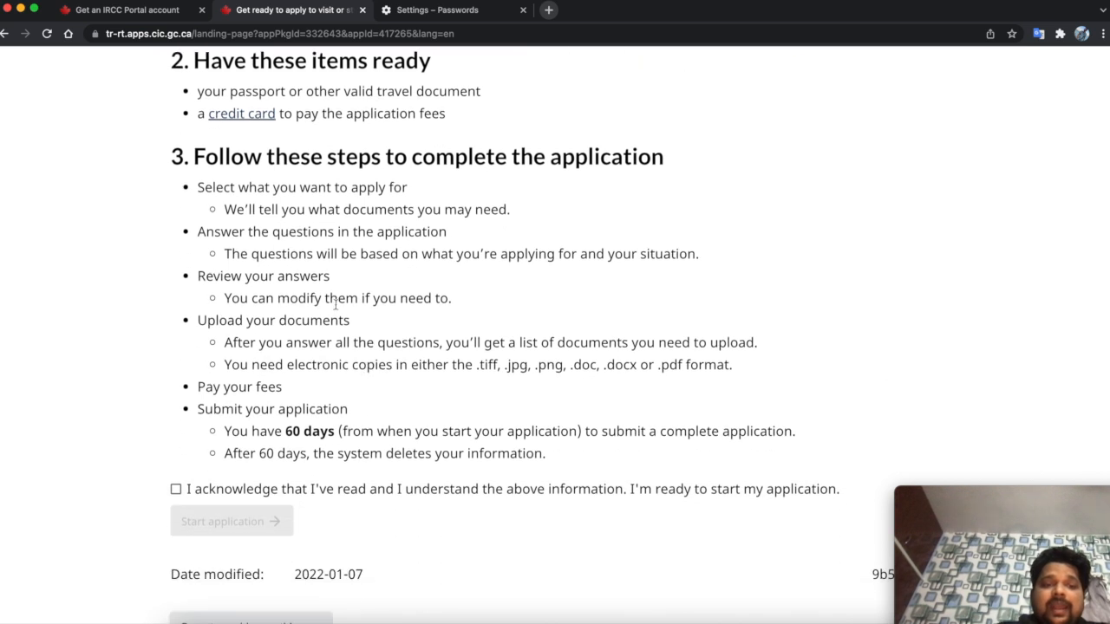
{"action": "left_click_drag", "start_coordinate": [227, 407], "coordinate": [334, 409]}
{"action": "left_click", "coordinate": [339, 431]}
{"action": "left_click_drag", "start_coordinate": [240, 433], "coordinate": [337, 433]}
{"action": "left_click_drag", "start_coordinate": [656, 431], "coordinate": [745, 431]}
{"action": "left_click_drag", "start_coordinate": [258, 454], "coordinate": [519, 454]}
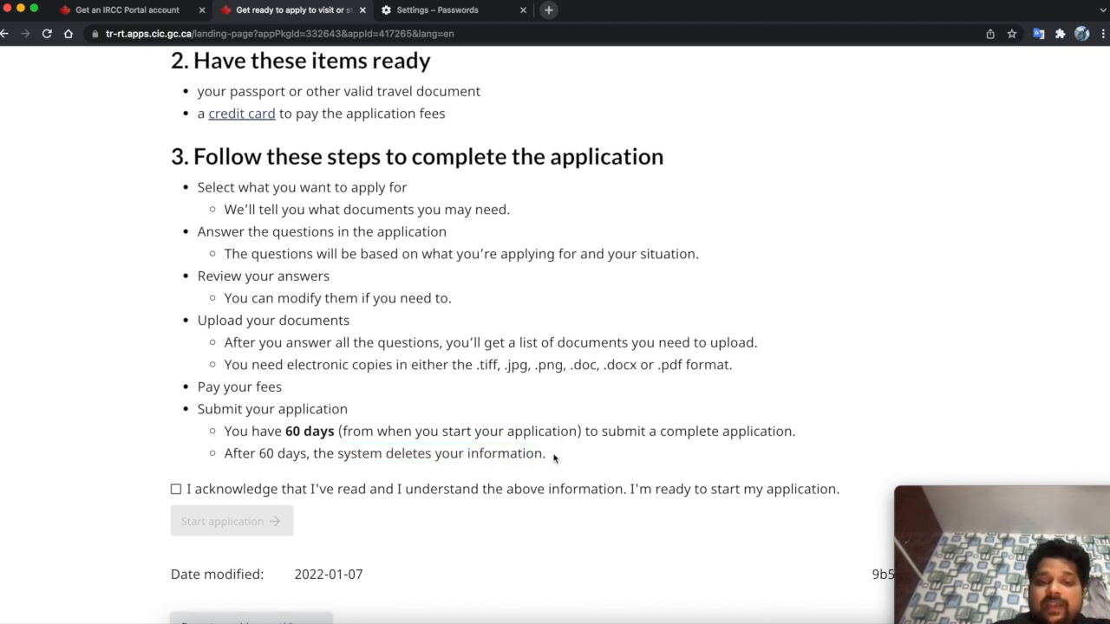
{"action": "scroll", "coordinate": [553, 458], "scroll_direction": "down", "scroll_amount": 2}
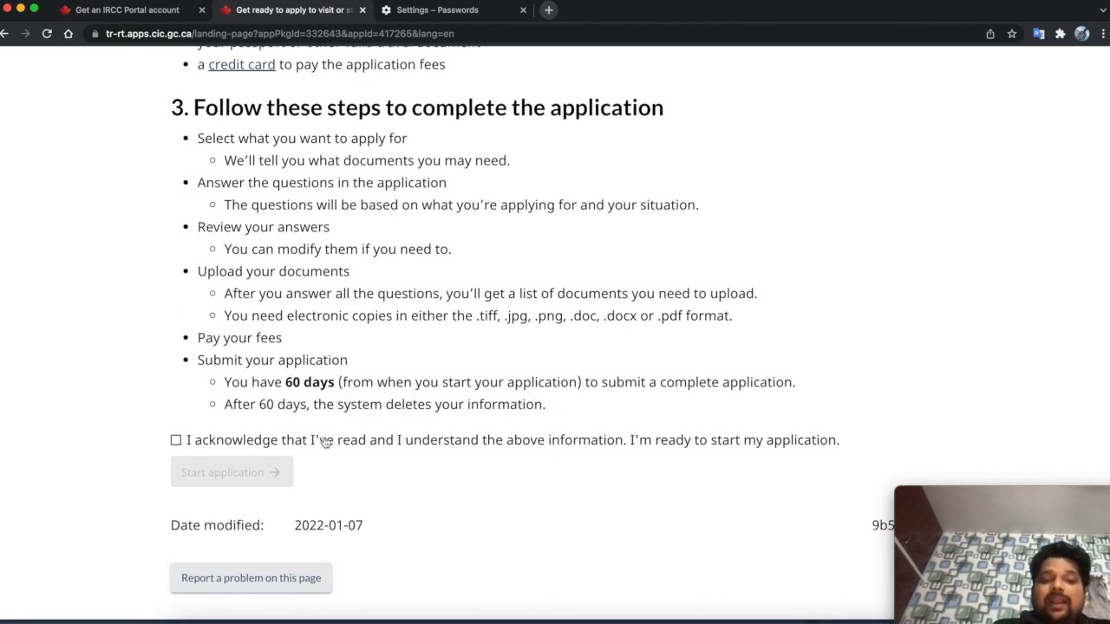
- Tick the acknowledgement checkbox and start the application
{"action": "left_click", "coordinate": [324, 441]}
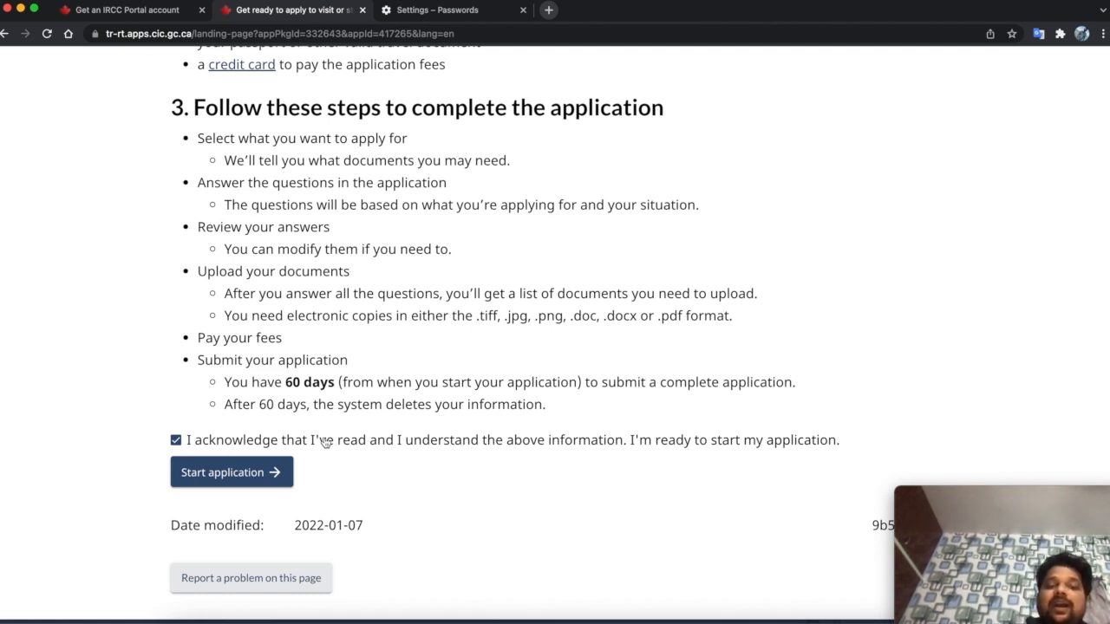
{"action": "left_click", "coordinate": [228, 473]}
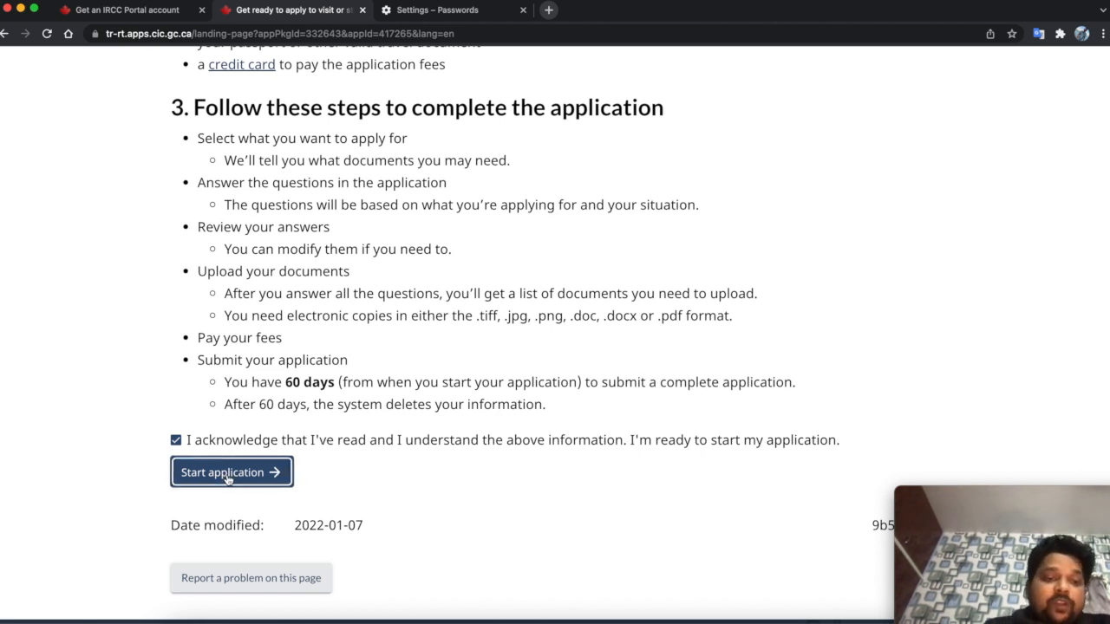
{"action": "left_click", "coordinate": [235, 484]}
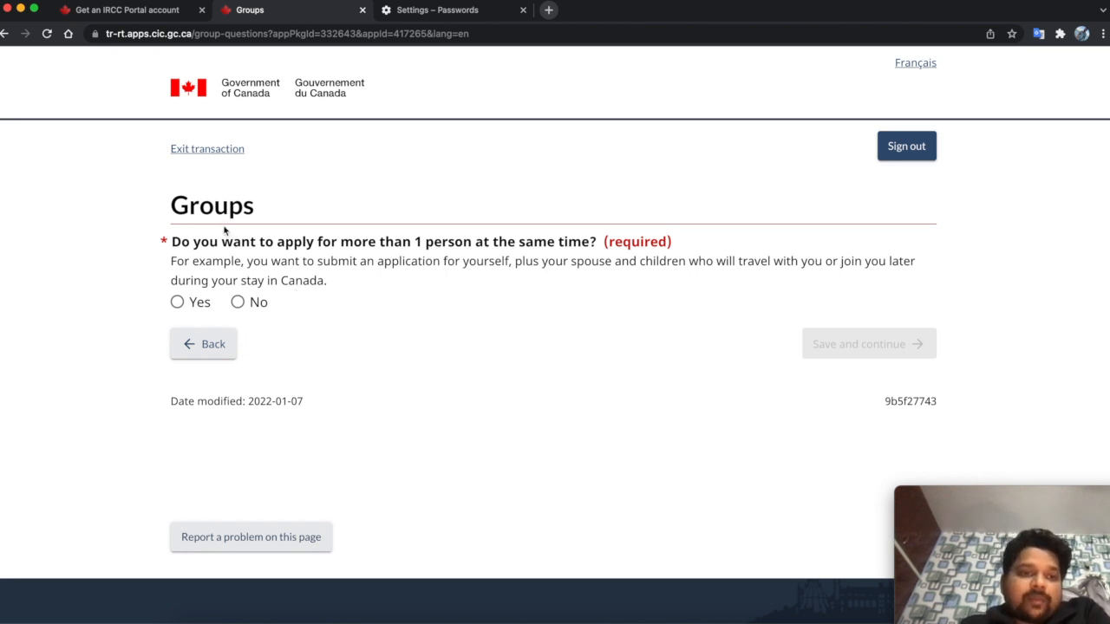
{"action": "left_click_drag", "start_coordinate": [165, 241], "coordinate": [491, 227]}
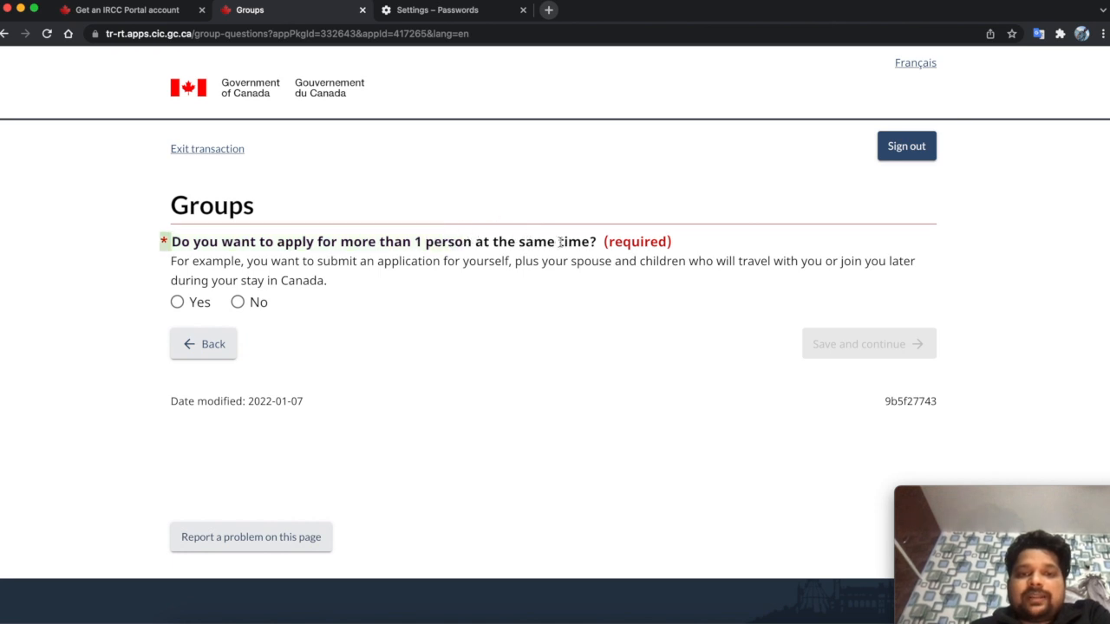
- Choose No for applying for several people at once and save the answer
{"action": "left_click", "coordinate": [250, 309]}
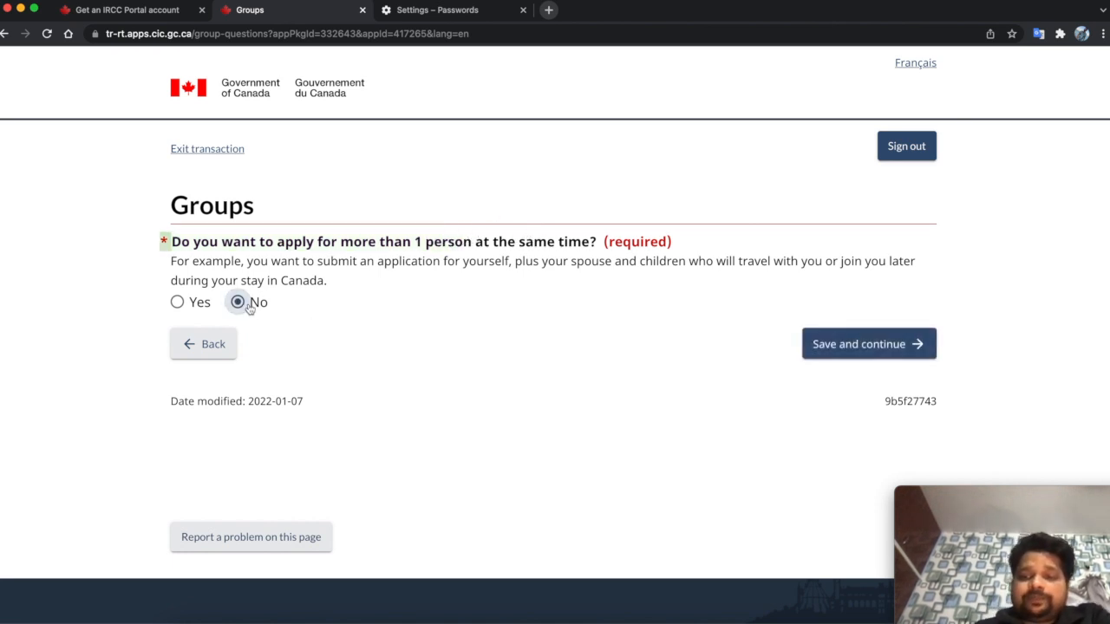
{"action": "left_click", "coordinate": [852, 347]}
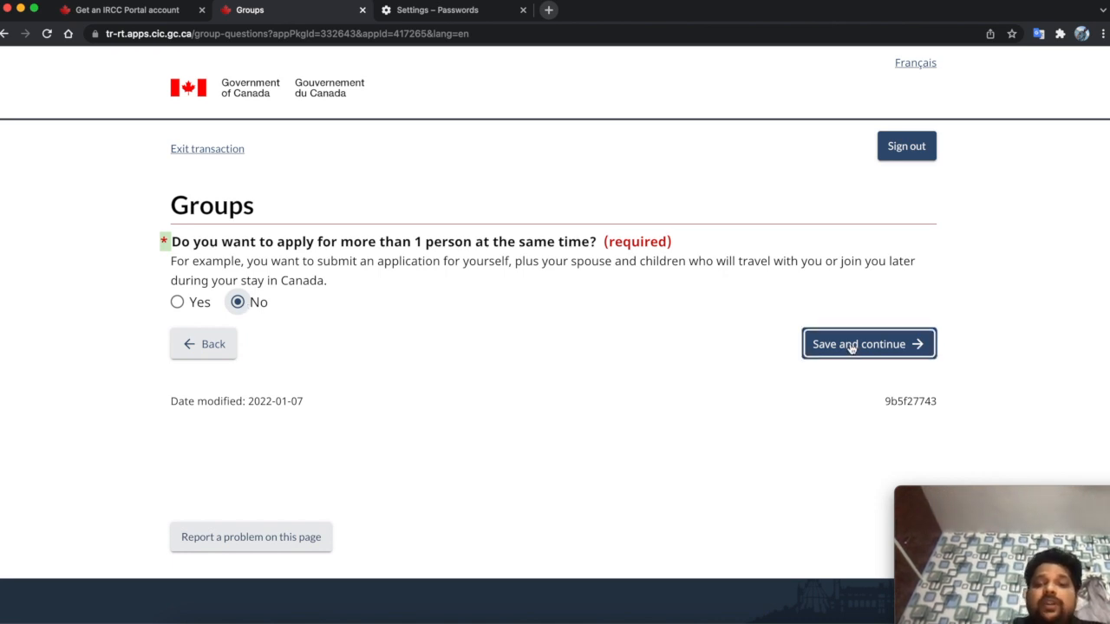
{"action": "left_click", "coordinate": [851, 346]}
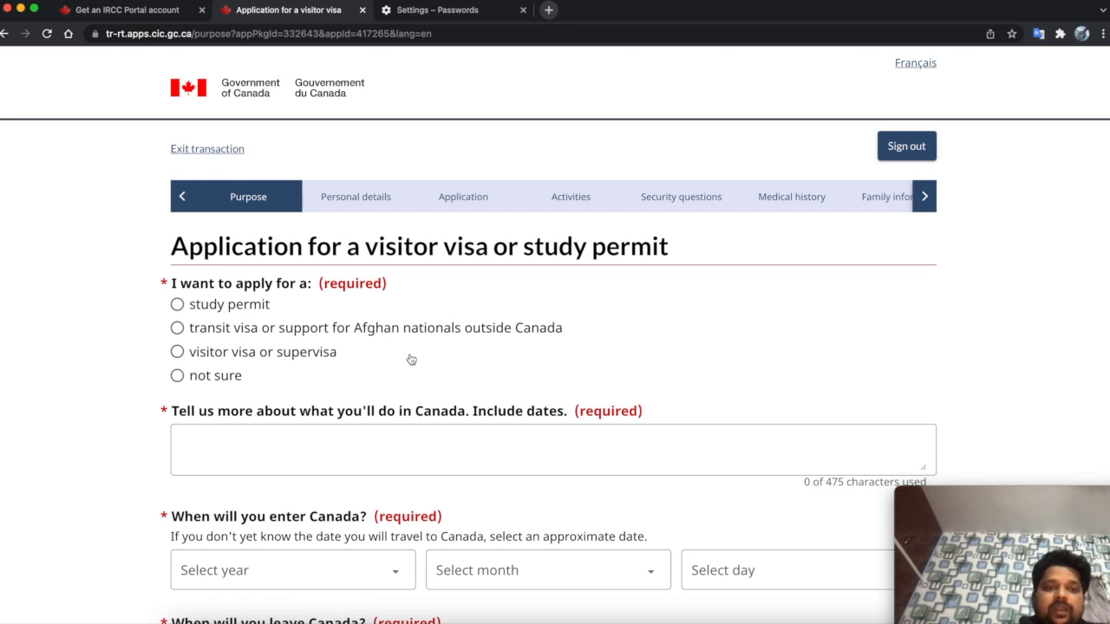
{"action": "scroll", "coordinate": [411, 359], "scroll_direction": "down", "scroll_amount": 1}
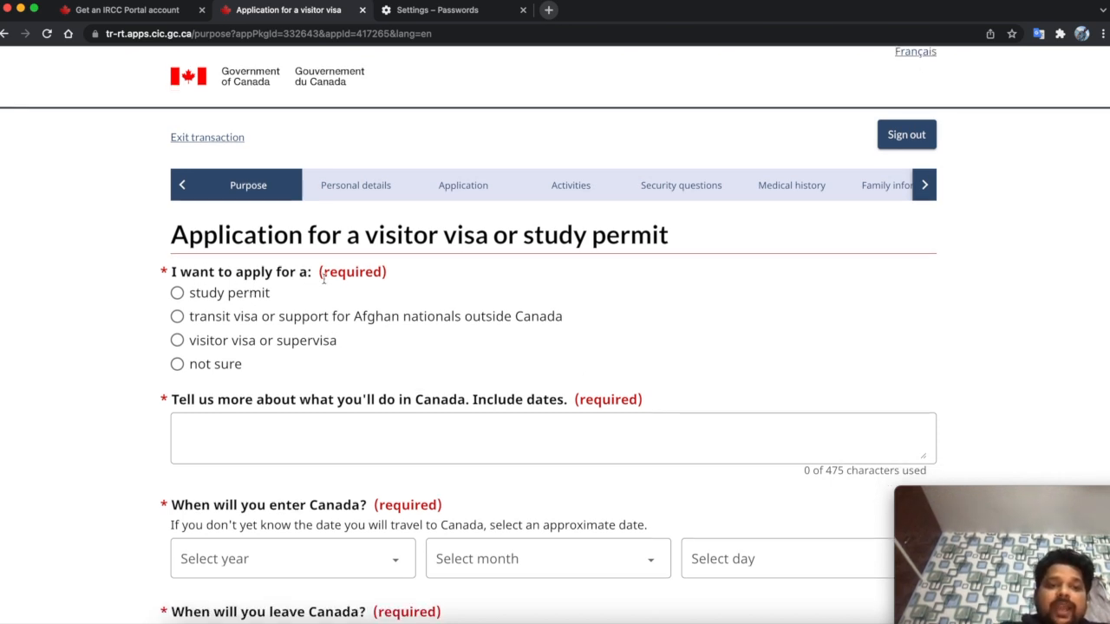
{"action": "left_click", "coordinate": [300, 349]}
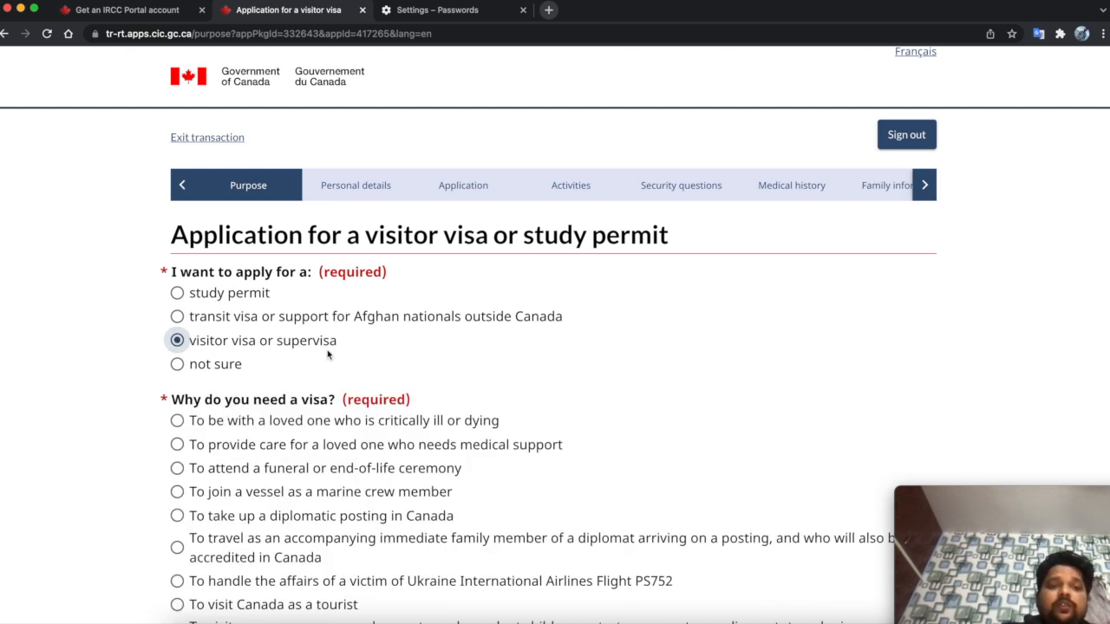
{"action": "scroll", "coordinate": [327, 353], "scroll_direction": "down", "scroll_amount": 2}
{"action": "scroll", "coordinate": [344, 547], "scroll_direction": "down", "scroll_amount": 3}
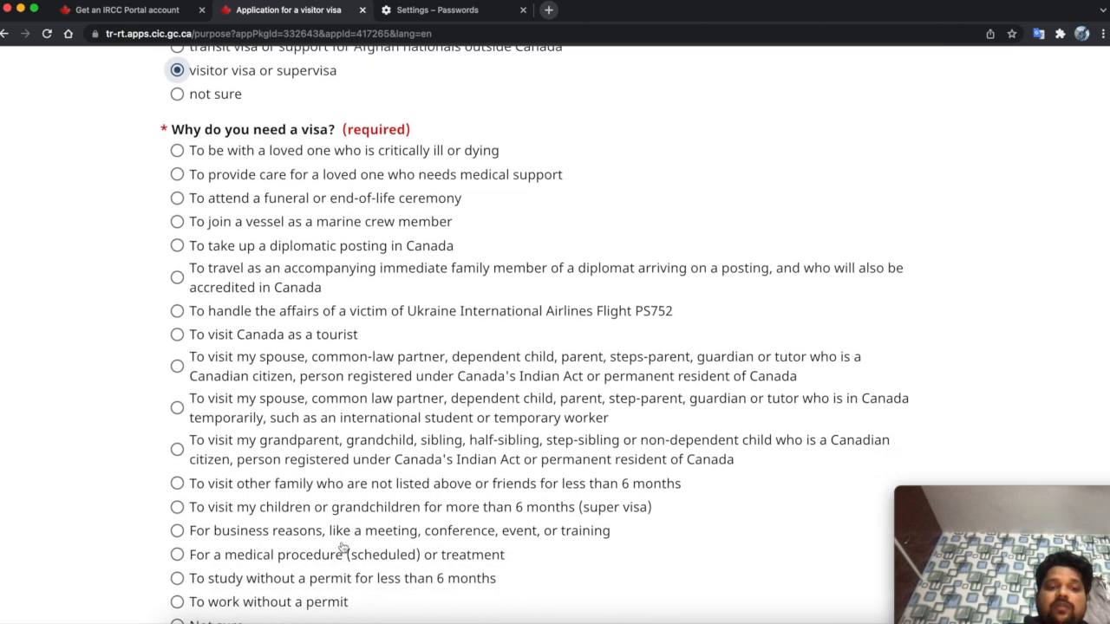
{"action": "scroll", "coordinate": [343, 548], "scroll_direction": "up", "scroll_amount": 3}
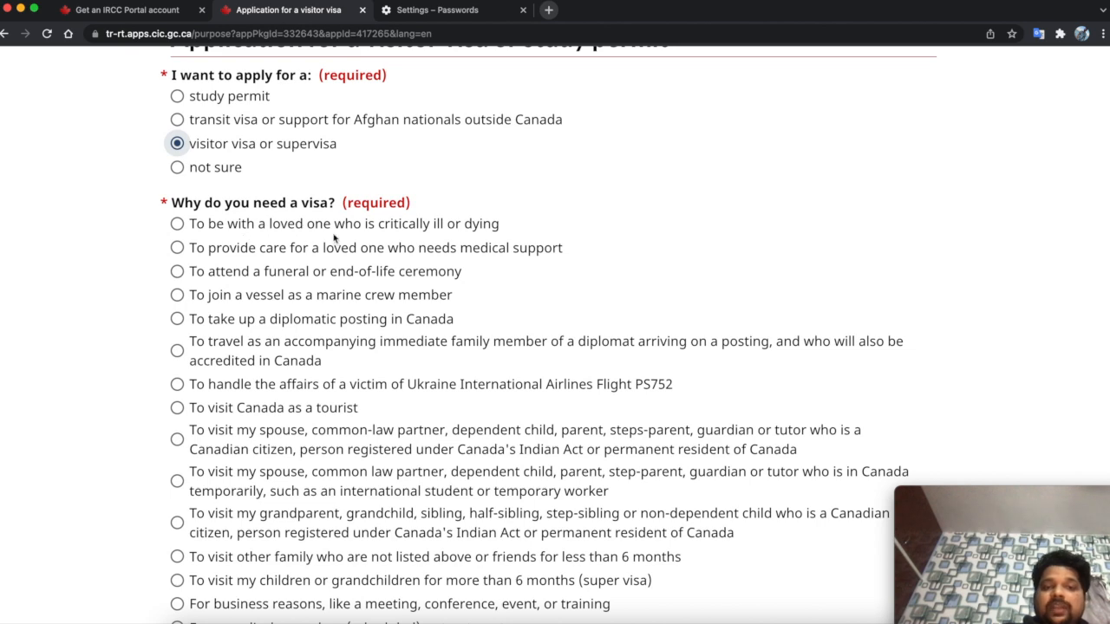
{"action": "scroll", "coordinate": [511, 238], "scroll_direction": "down", "scroll_amount": 1}
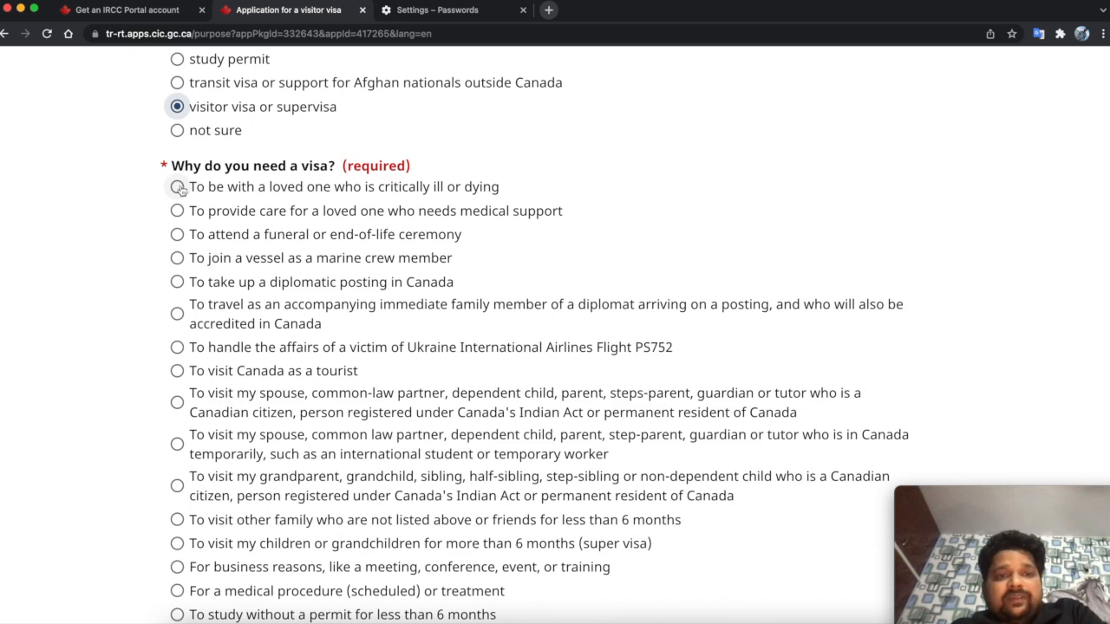
{"action": "left_click", "coordinate": [178, 375]}
- Set the date of entering Canada to 2 March 2022
{"action": "scroll", "coordinate": [178, 379], "scroll_direction": "down", "scroll_amount": 5}
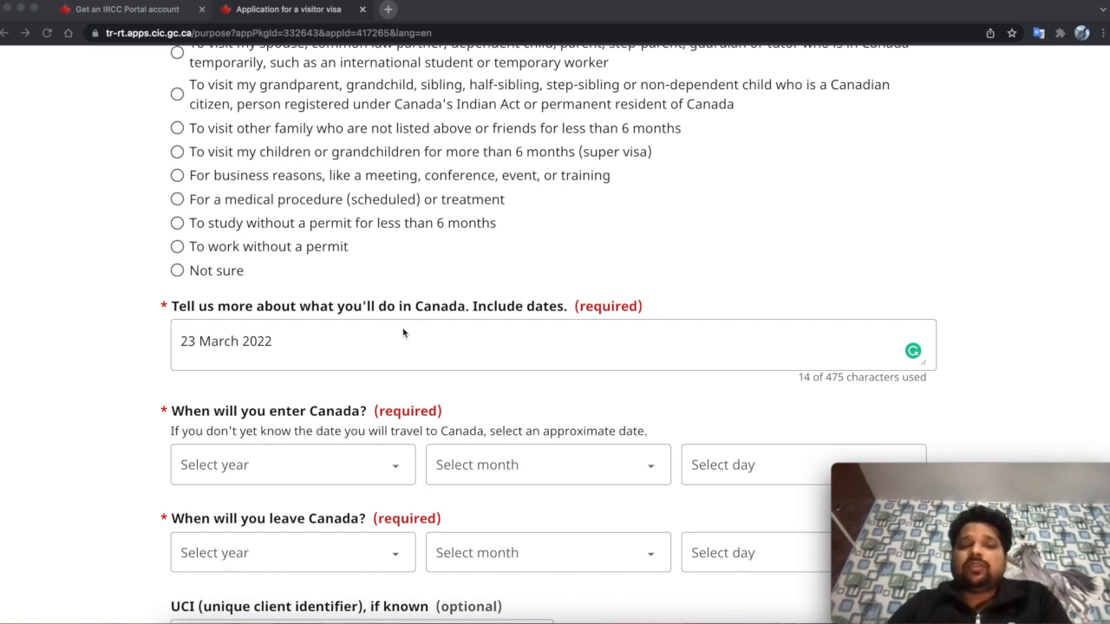
{"action": "scroll", "coordinate": [403, 332], "scroll_direction": "down", "scroll_amount": 2}
{"action": "scroll", "coordinate": [403, 333], "scroll_direction": "down", "scroll_amount": 1}
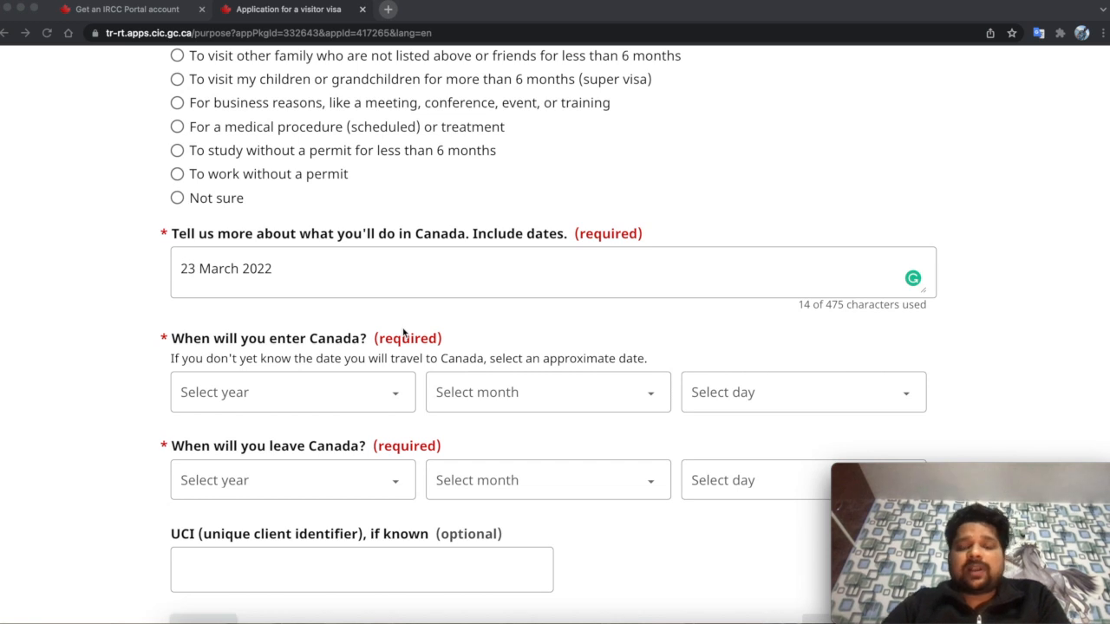
{"action": "scroll", "coordinate": [403, 332], "scroll_direction": "down", "scroll_amount": 4}
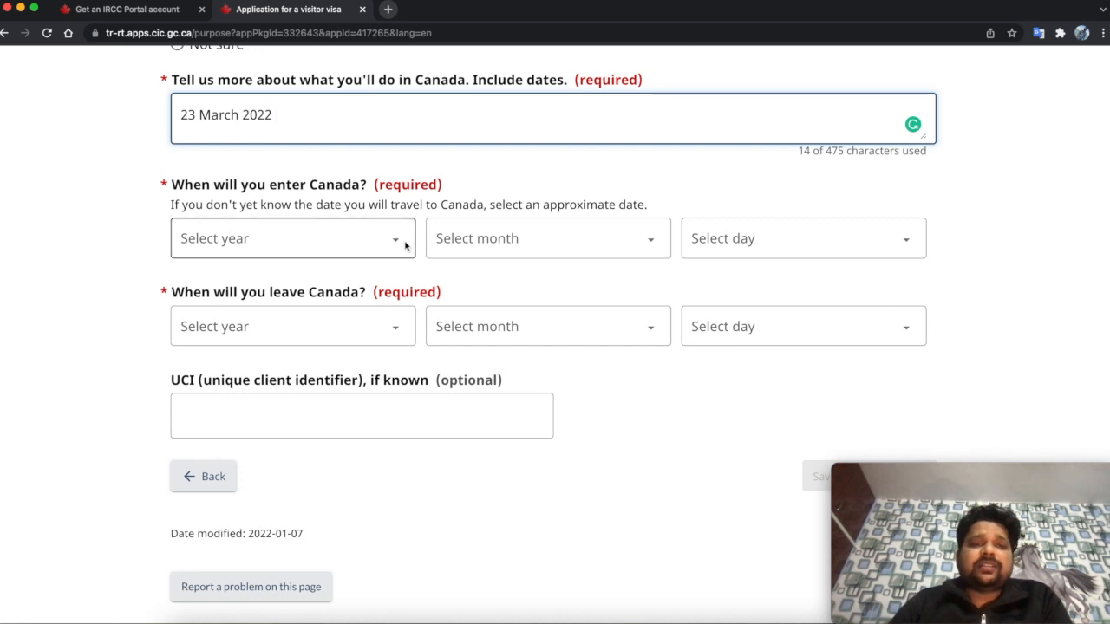
{"action": "left_click", "coordinate": [394, 241]}
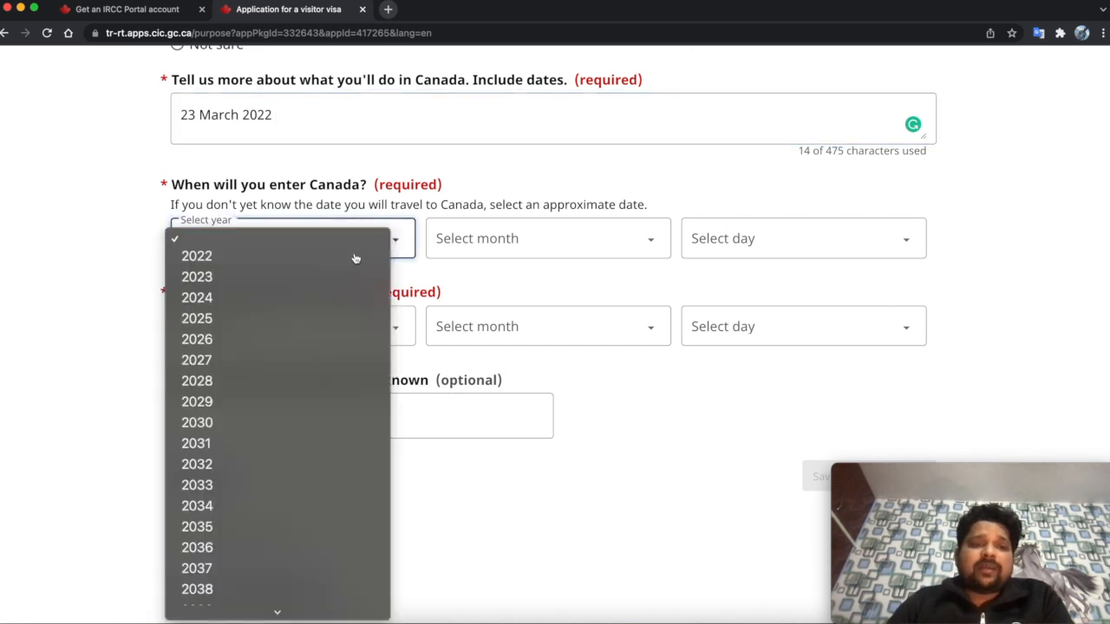
{"action": "left_click", "coordinate": [354, 255]}
{"action": "left_click", "coordinate": [483, 238]}
{"action": "left_click", "coordinate": [483, 256]}
{"action": "left_click", "coordinate": [490, 243]}
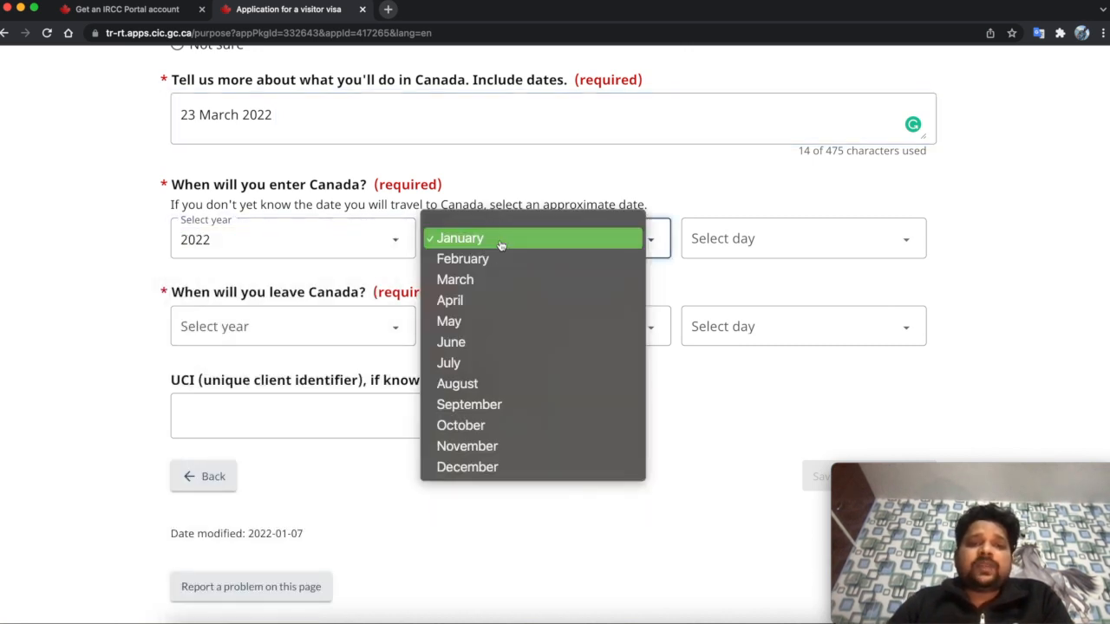
{"action": "left_click", "coordinate": [489, 280]}
{"action": "left_click", "coordinate": [764, 229]}
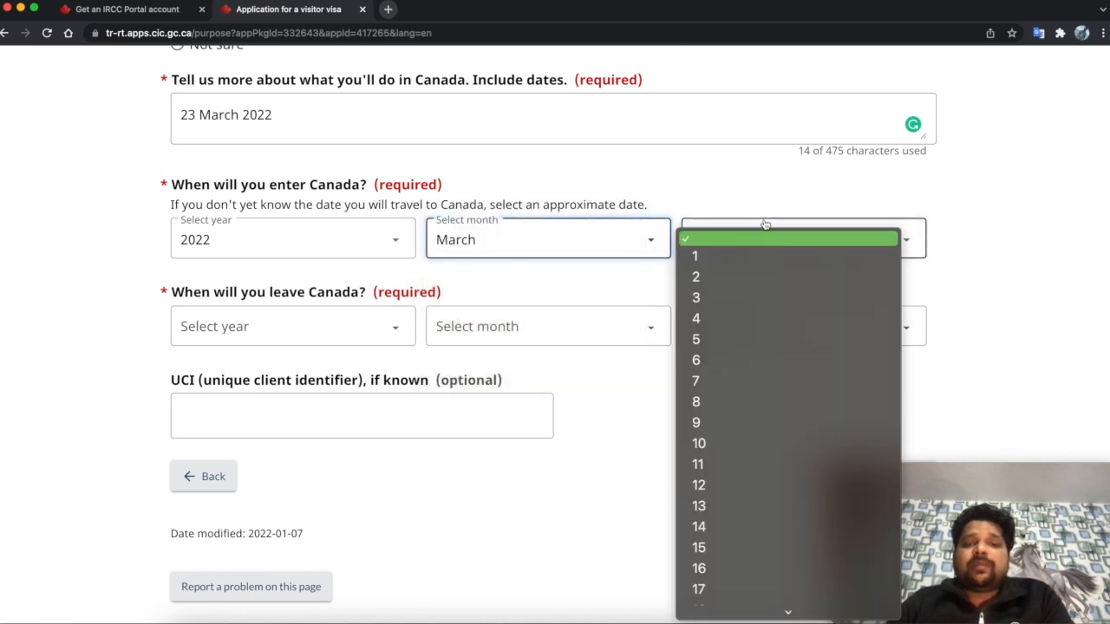
{"action": "left_click", "coordinate": [739, 276]}
- Set the date of leaving Canada to 2 April 2022 and save the purpose answers
{"action": "left_click", "coordinate": [373, 327]}
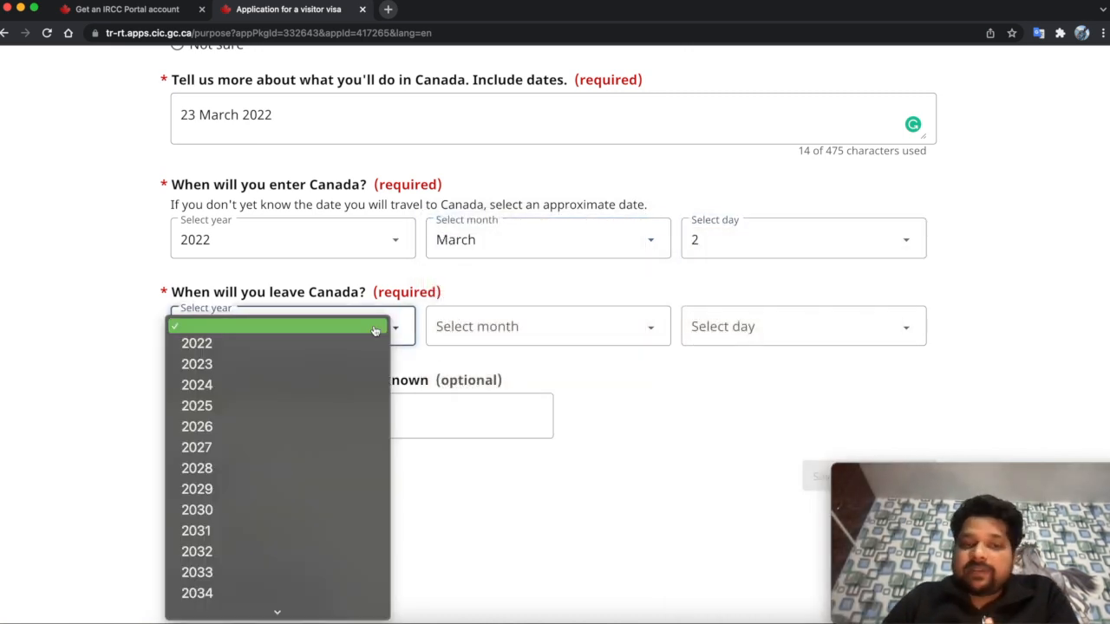
{"action": "left_click", "coordinate": [360, 342]}
{"action": "left_click", "coordinate": [510, 334]}
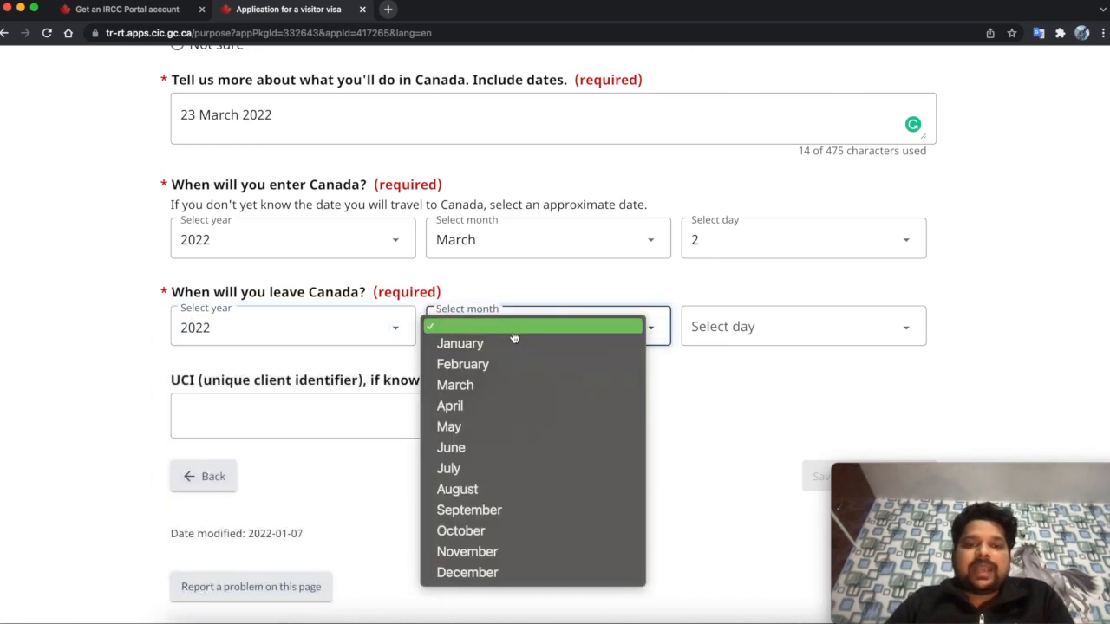
{"action": "left_click", "coordinate": [491, 405]}
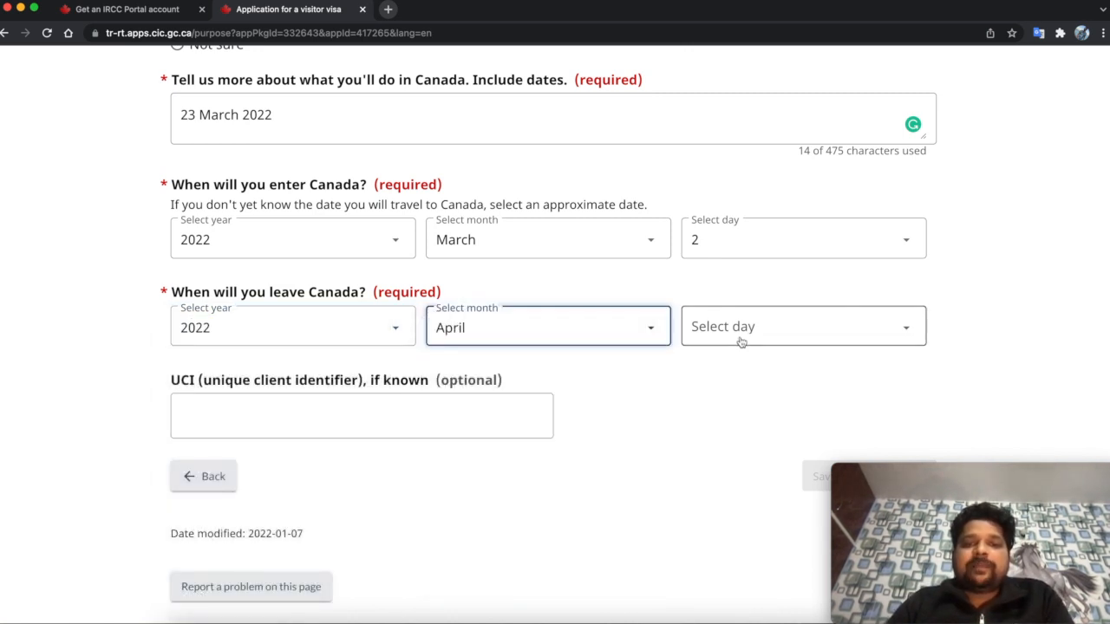
{"action": "left_click", "coordinate": [743, 326]}
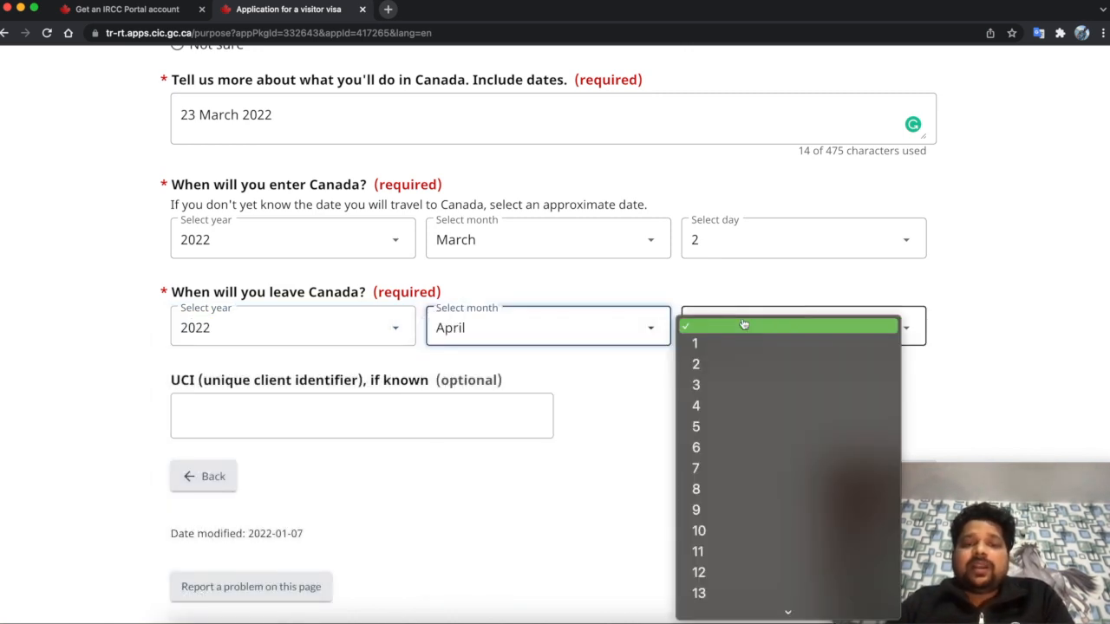
{"action": "left_click", "coordinate": [720, 373]}
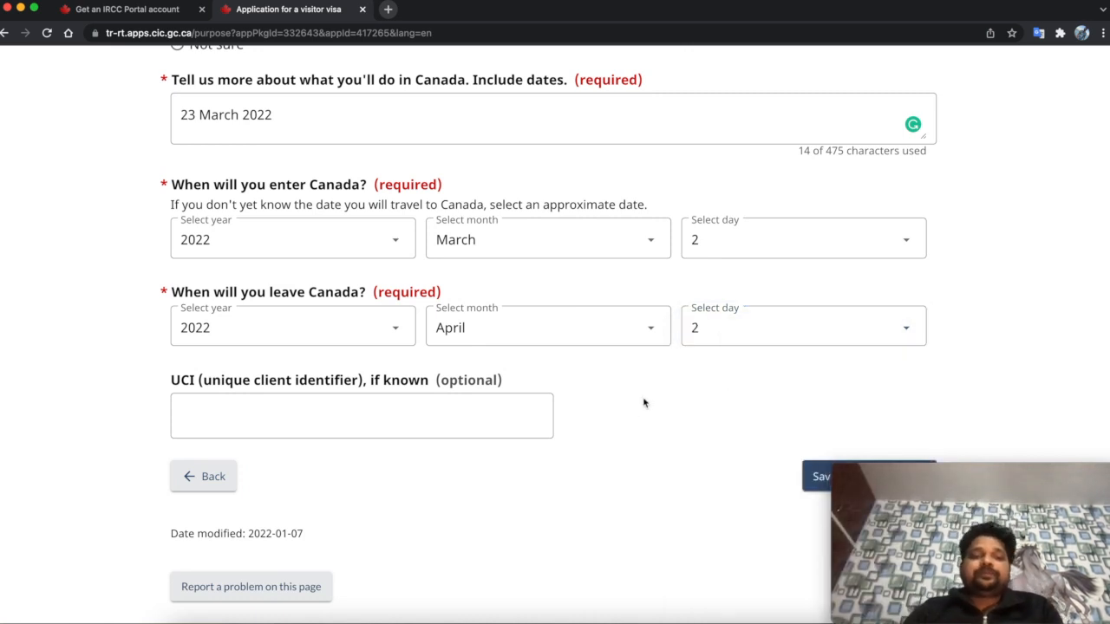
{"action": "scroll", "coordinate": [644, 398], "scroll_direction": "down", "scroll_amount": 2}
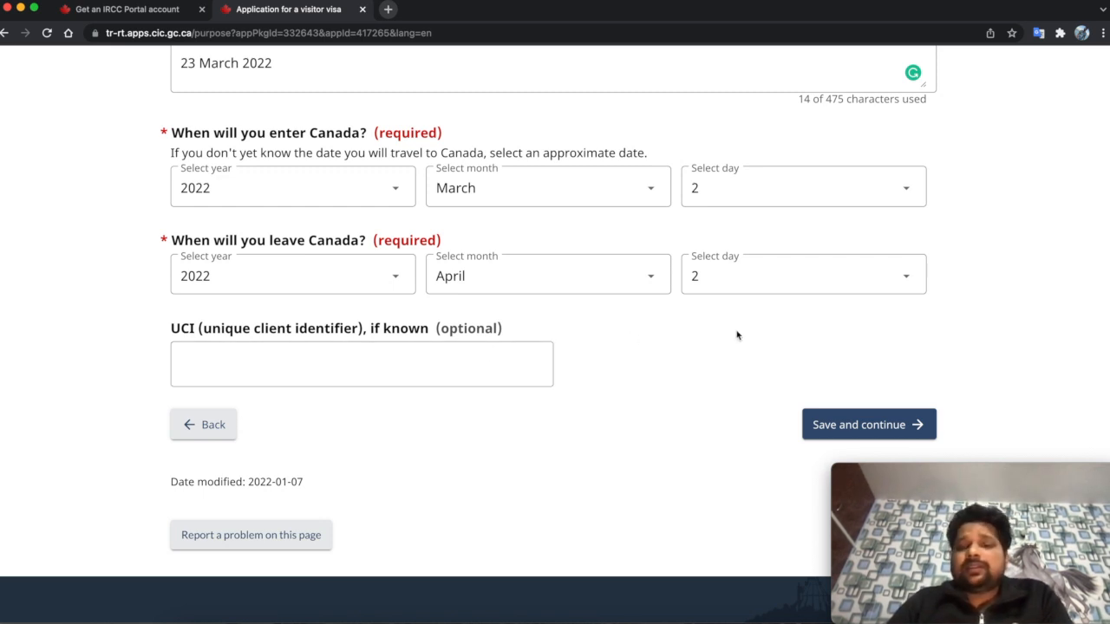
{"action": "scroll", "coordinate": [627, 367], "scroll_direction": "up", "scroll_amount": 1}
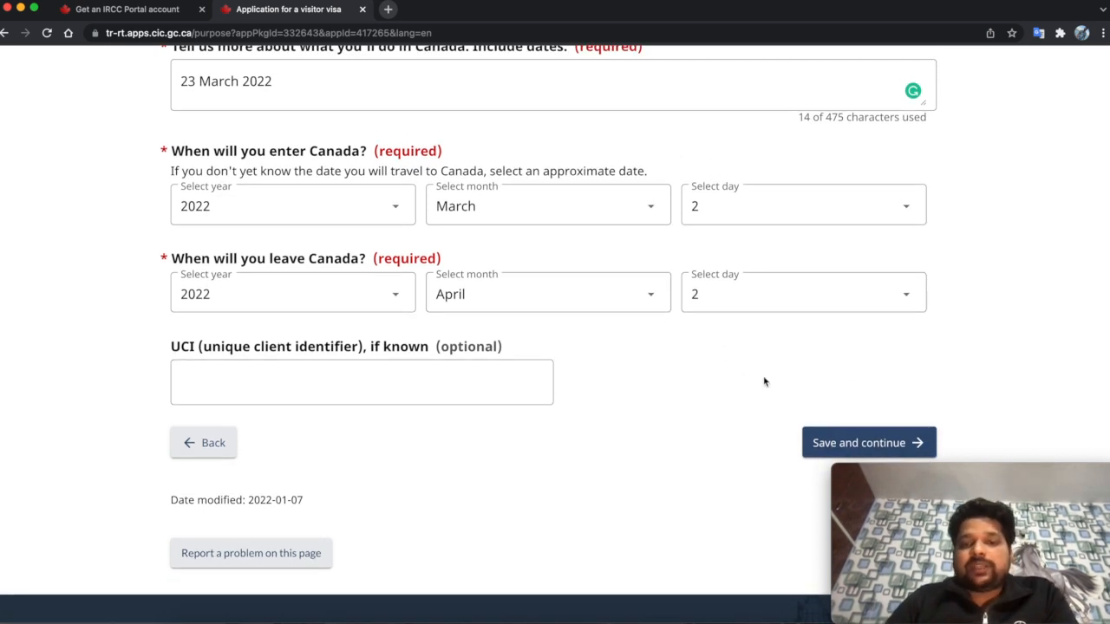
{"action": "left_click", "coordinate": [865, 445]}
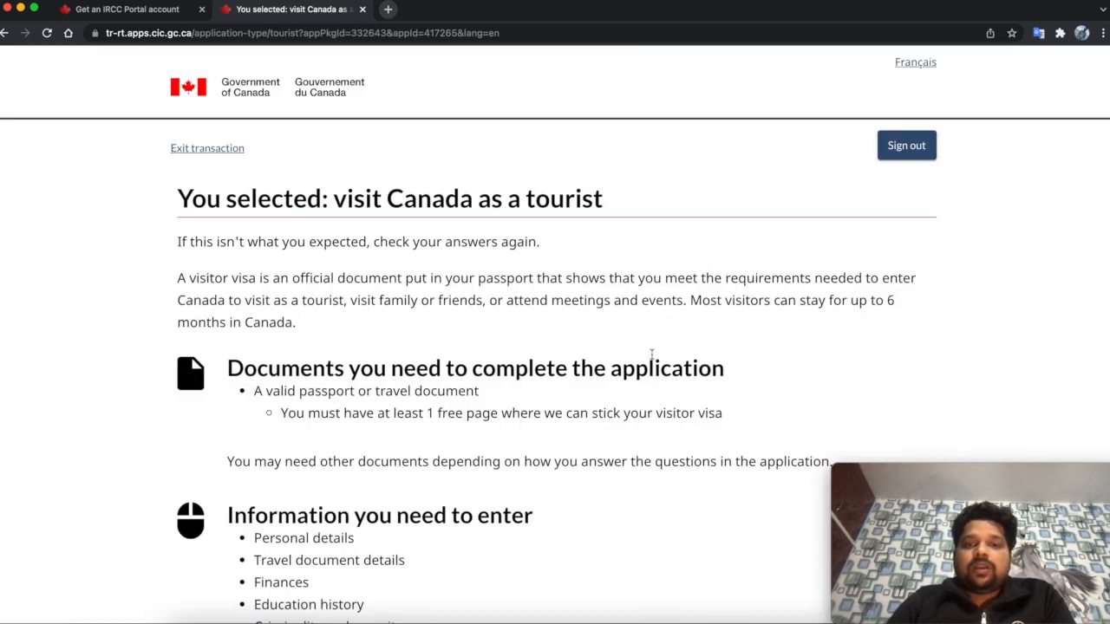
- Review the required-information list, continue into the application, and answer No on the Representative page
{"action": "scroll", "coordinate": [483, 403], "scroll_direction": "down", "scroll_amount": 3}
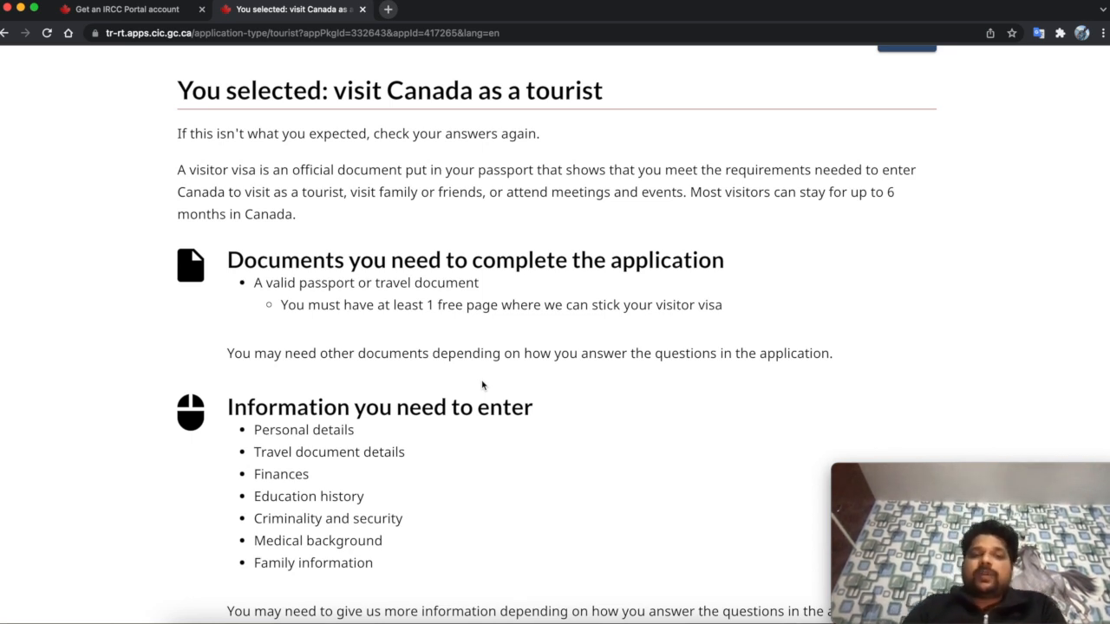
{"action": "scroll", "coordinate": [483, 385], "scroll_direction": "down", "scroll_amount": 2}
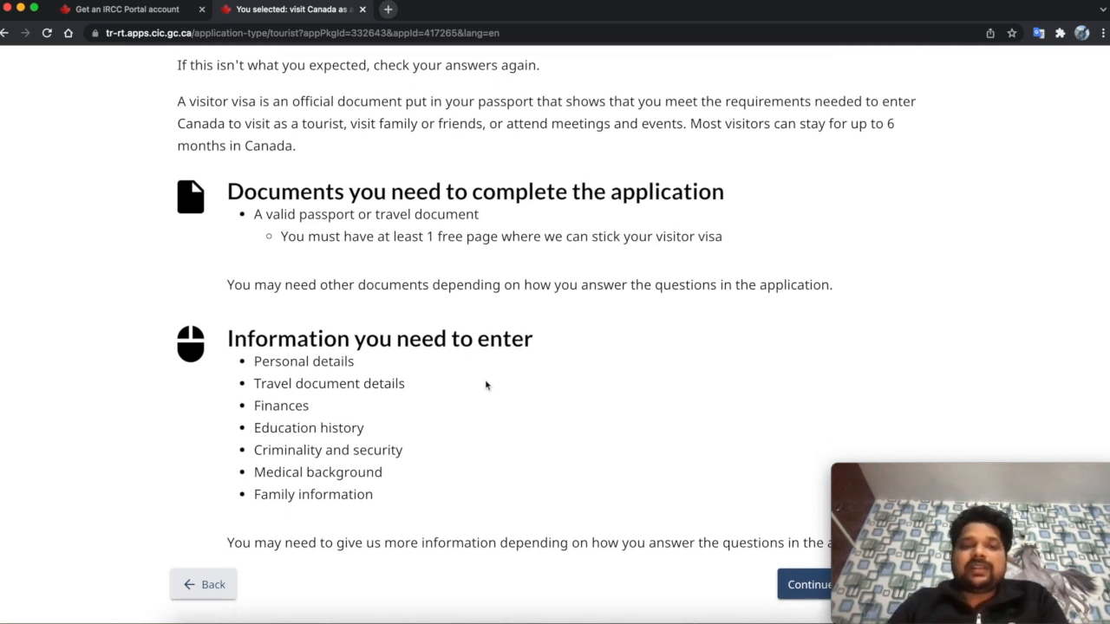
{"action": "scroll", "coordinate": [483, 385], "scroll_direction": "down", "scroll_amount": 2}
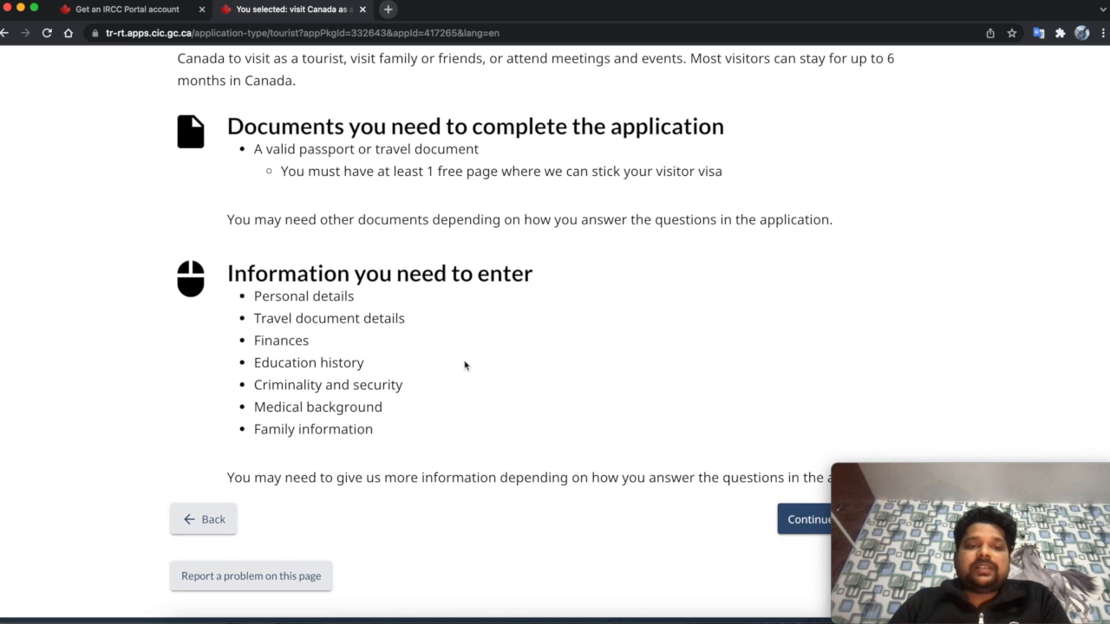
{"action": "scroll", "coordinate": [469, 416], "scroll_direction": "down", "scroll_amount": 3}
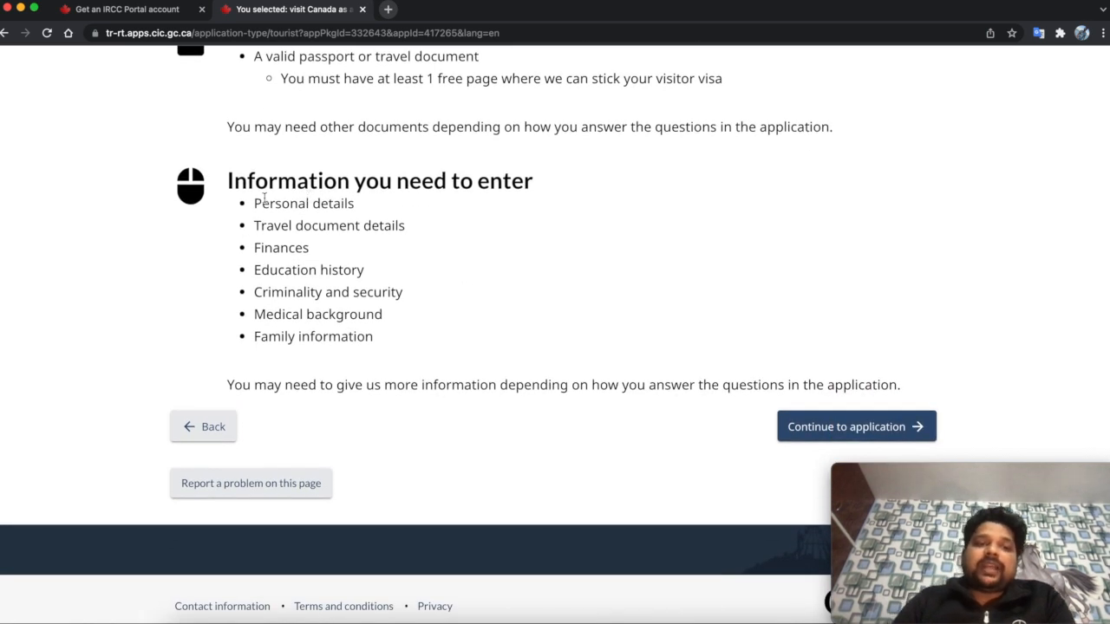
{"action": "left_click_drag", "start_coordinate": [227, 203], "coordinate": [427, 332]}
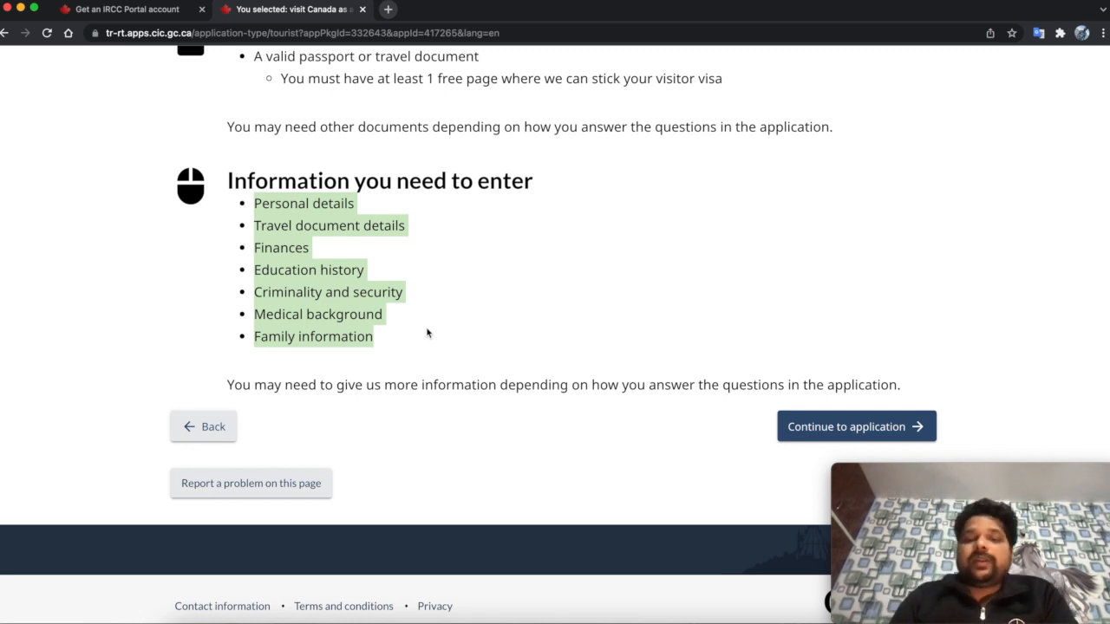
{"action": "left_click", "coordinate": [785, 425]}
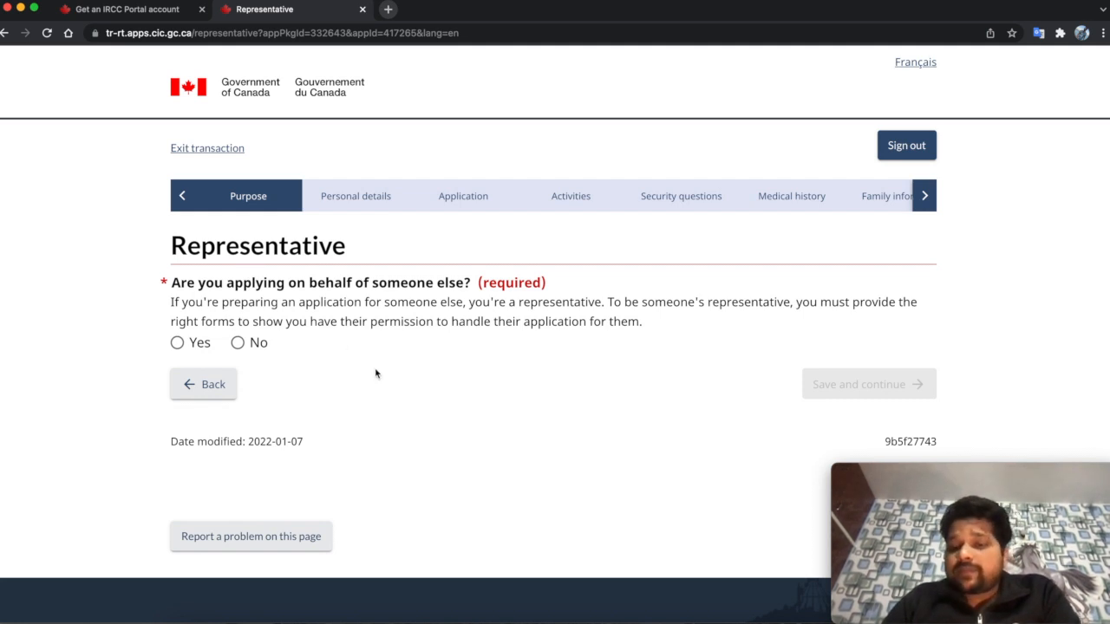
{"action": "left_click", "coordinate": [247, 349]}
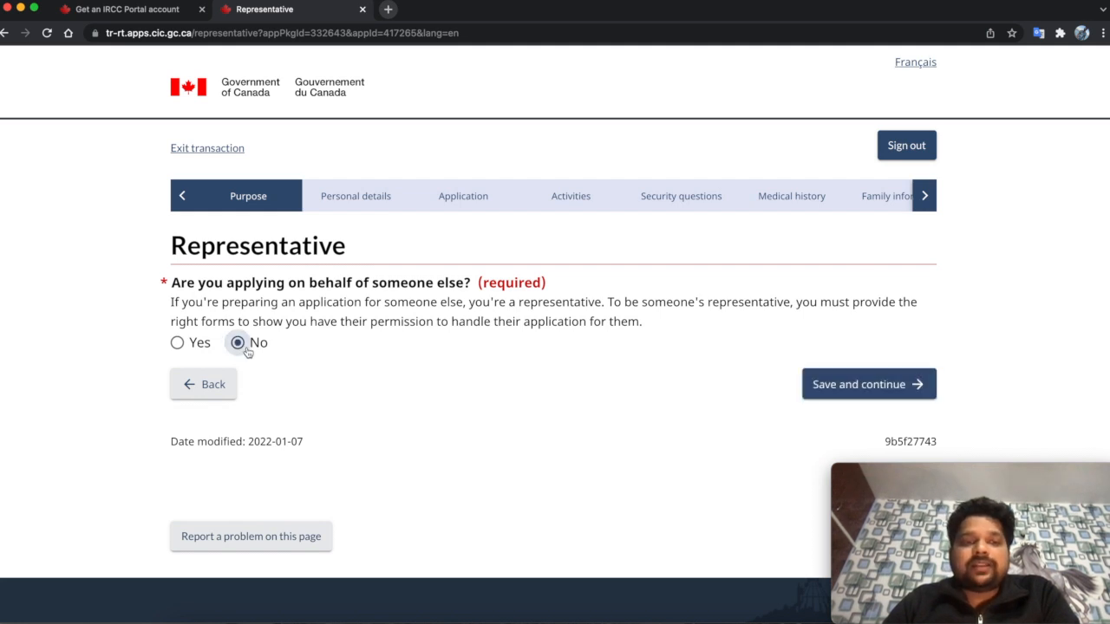
{"action": "left_click", "coordinate": [867, 378]}
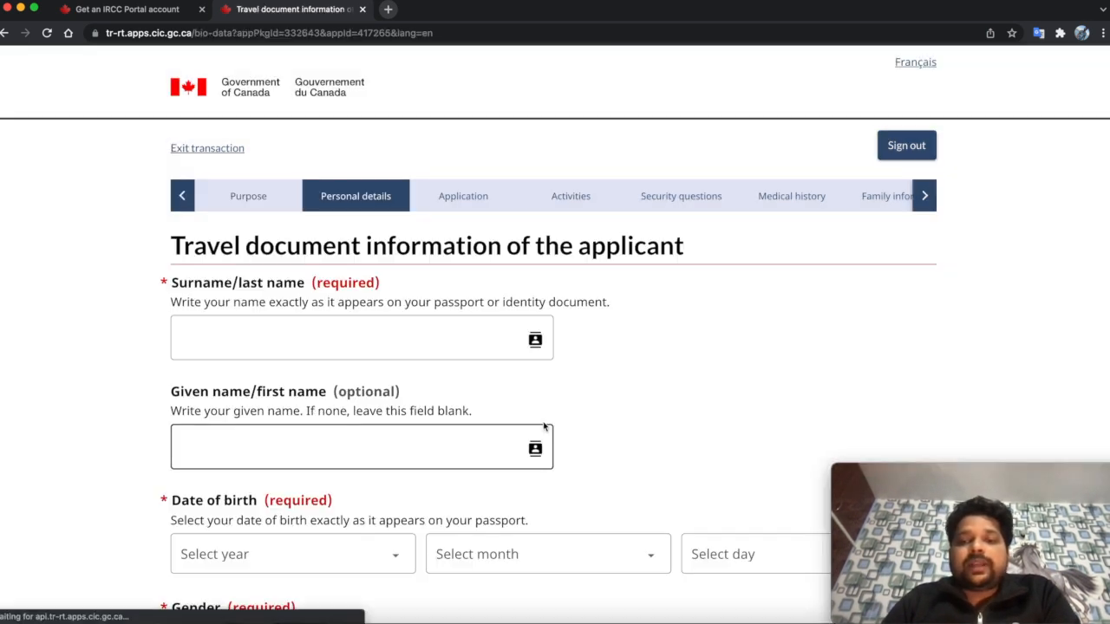
- Enter the applicant's surname and given name
{"action": "left_click", "coordinate": [329, 340]}
{"action": "type", "text": "Ag"}
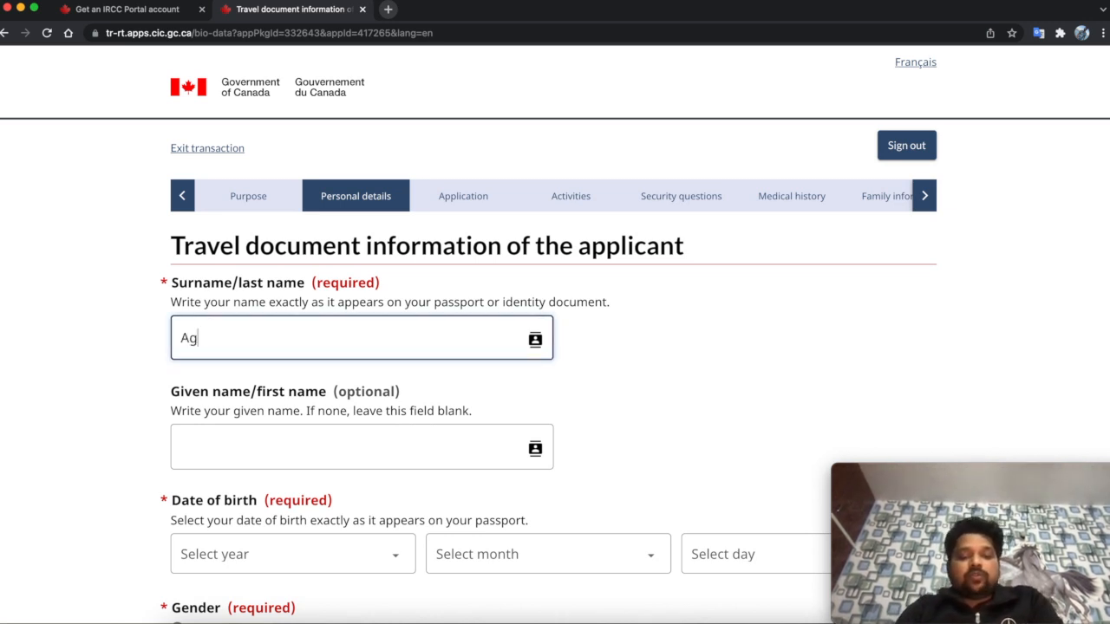
{"action": "type", "text": "rwal"}
{"action": "key", "text": "BackSpace"}
{"action": "key", "text": "BackSpace"}
{"action": "key", "text": "BackSpace"}
{"action": "key", "text": "BackSpace"}
{"action": "key", "text": "BackSpace"}
{"action": "key", "text": "BackSpace"}
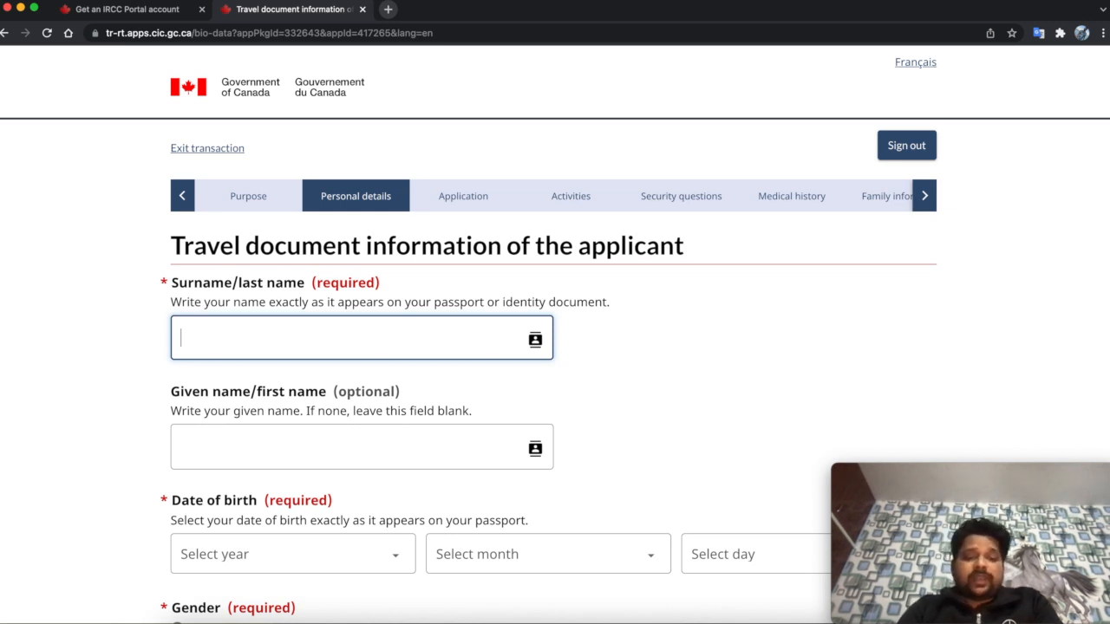
{"action": "type", "text": "Jone"}
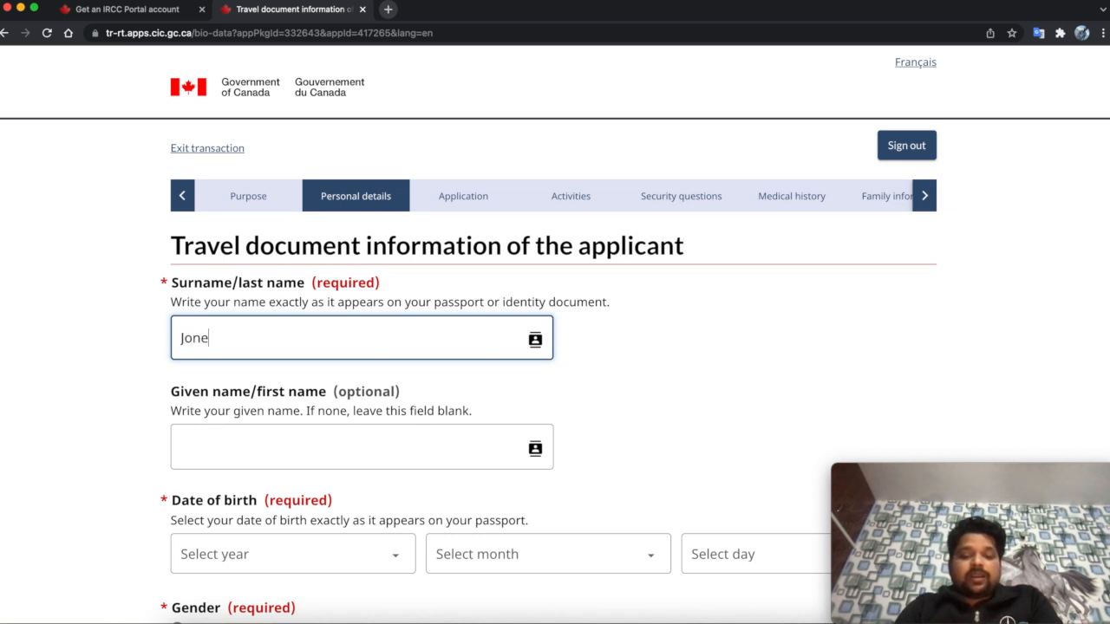
{"action": "type", "text": "s"}
{"action": "left_click", "coordinate": [273, 438]}
{"action": "type", "text": "Smith"}
- Set the date of birth to 1 January 1990 using the year, month and day dropdowns
{"action": "scroll", "coordinate": [555, 336], "scroll_direction": "down", "scroll_amount": 2}
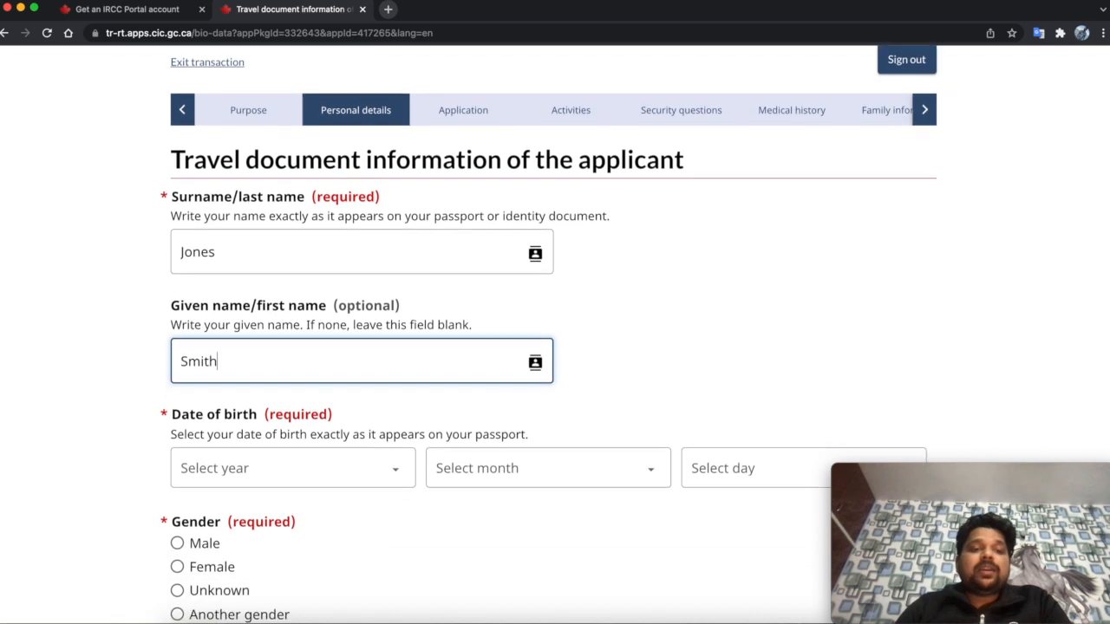
{"action": "scroll", "coordinate": [280, 441], "scroll_direction": "down", "scroll_amount": 1}
{"action": "left_click", "coordinate": [332, 437]}
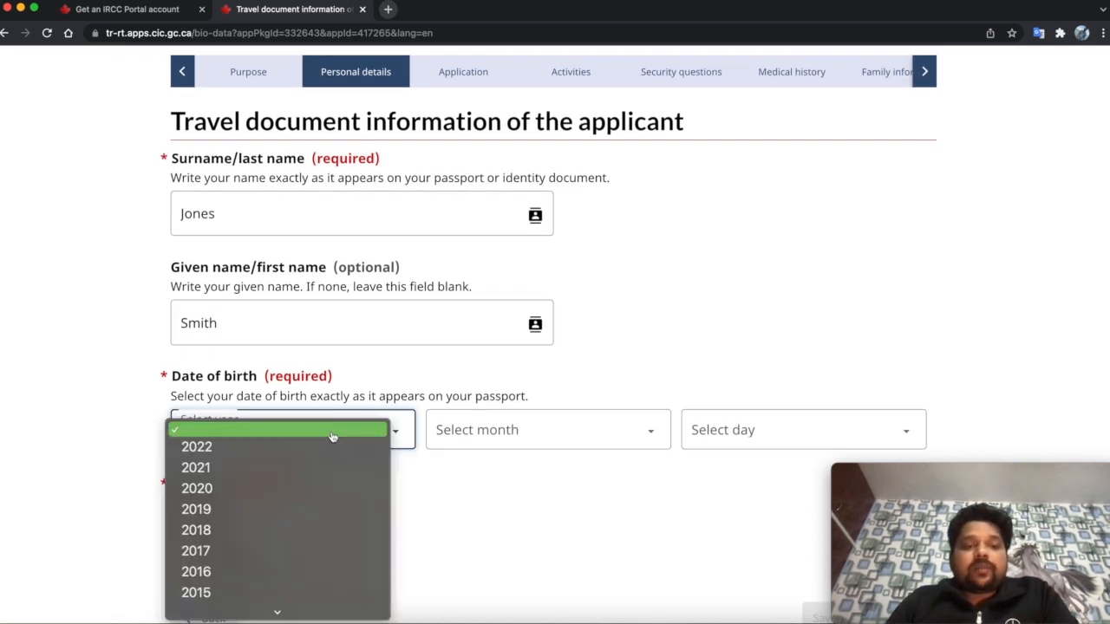
{"action": "scroll", "coordinate": [291, 490], "scroll_direction": "down", "scroll_amount": 15}
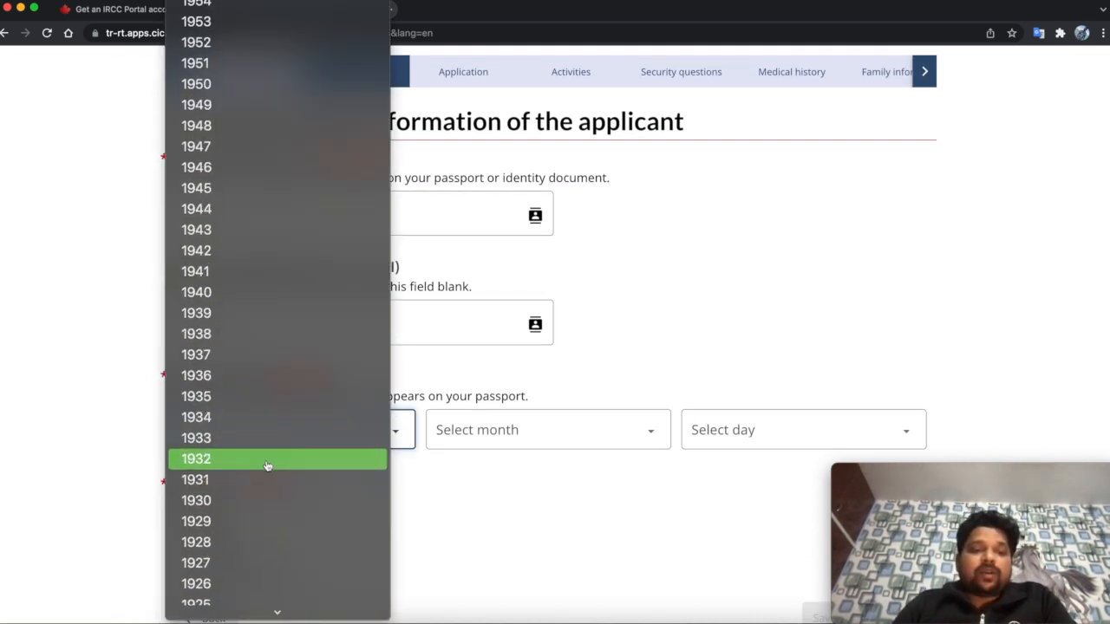
{"action": "scroll", "coordinate": [324, 314], "scroll_direction": "up", "scroll_amount": 10}
{"action": "scroll", "coordinate": [324, 315], "scroll_direction": "down", "scroll_amount": 1}
{"action": "scroll", "coordinate": [313, 338], "scroll_direction": "down", "scroll_amount": 2}
{"action": "left_click", "coordinate": [309, 287]}
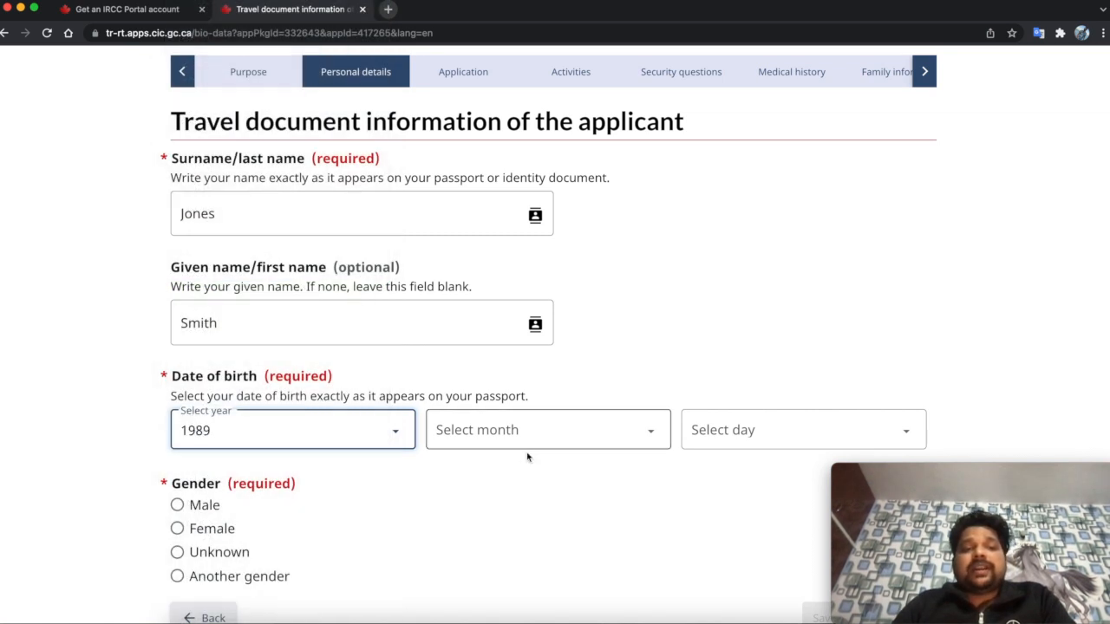
{"action": "left_click", "coordinate": [519, 436]}
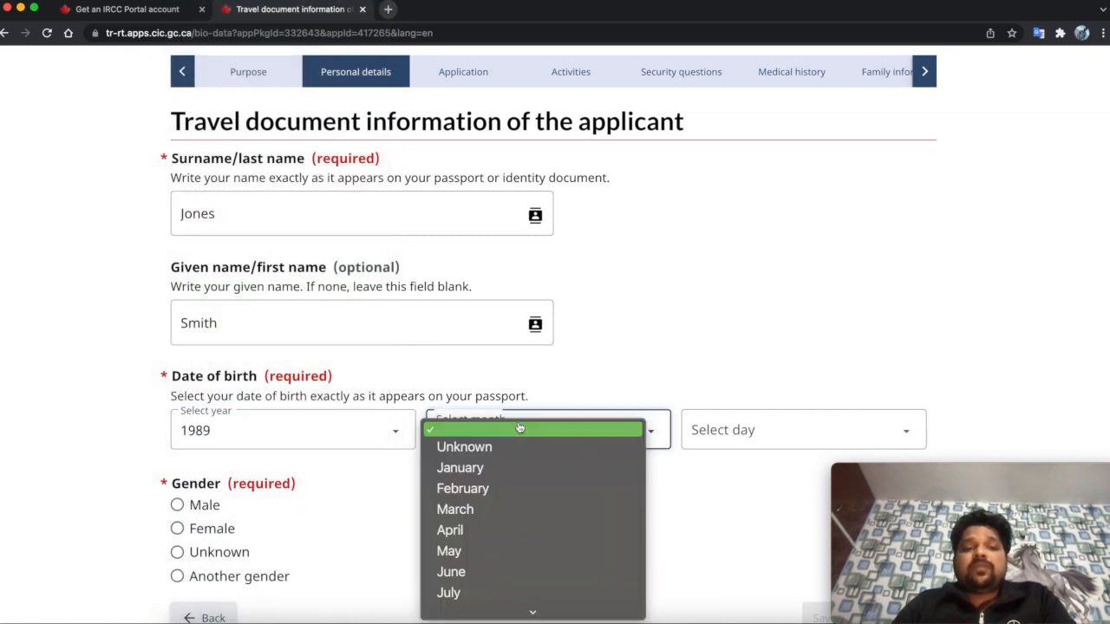
{"action": "left_click", "coordinate": [486, 491]}
{"action": "left_click", "coordinate": [698, 431]}
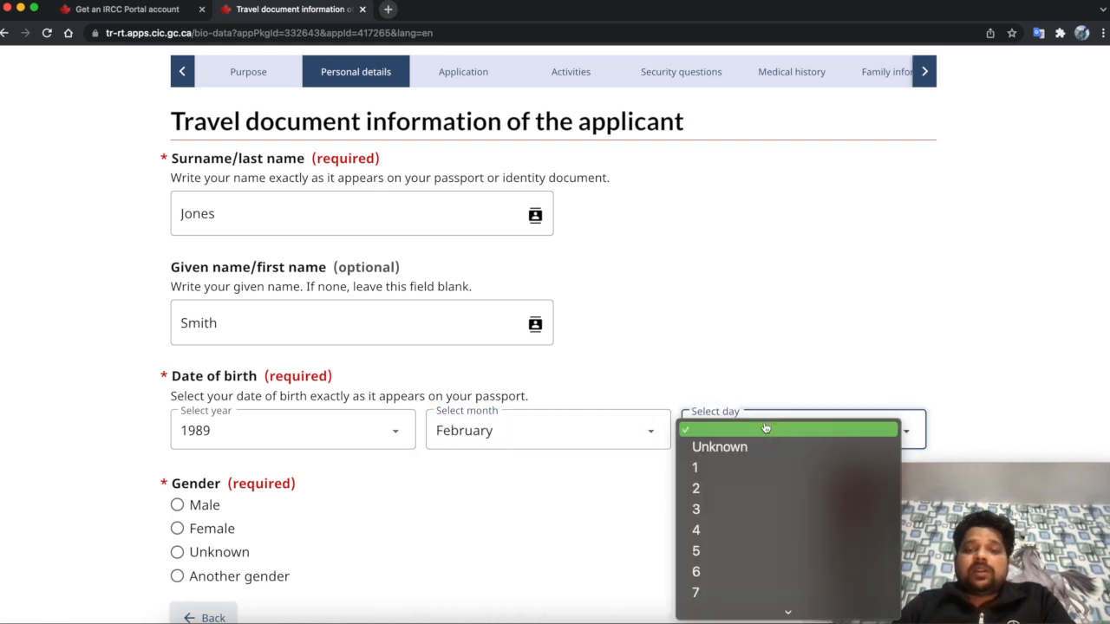
{"action": "left_click", "coordinate": [701, 466]}
{"action": "left_click", "coordinate": [567, 438]}
{"action": "left_click", "coordinate": [482, 411]}
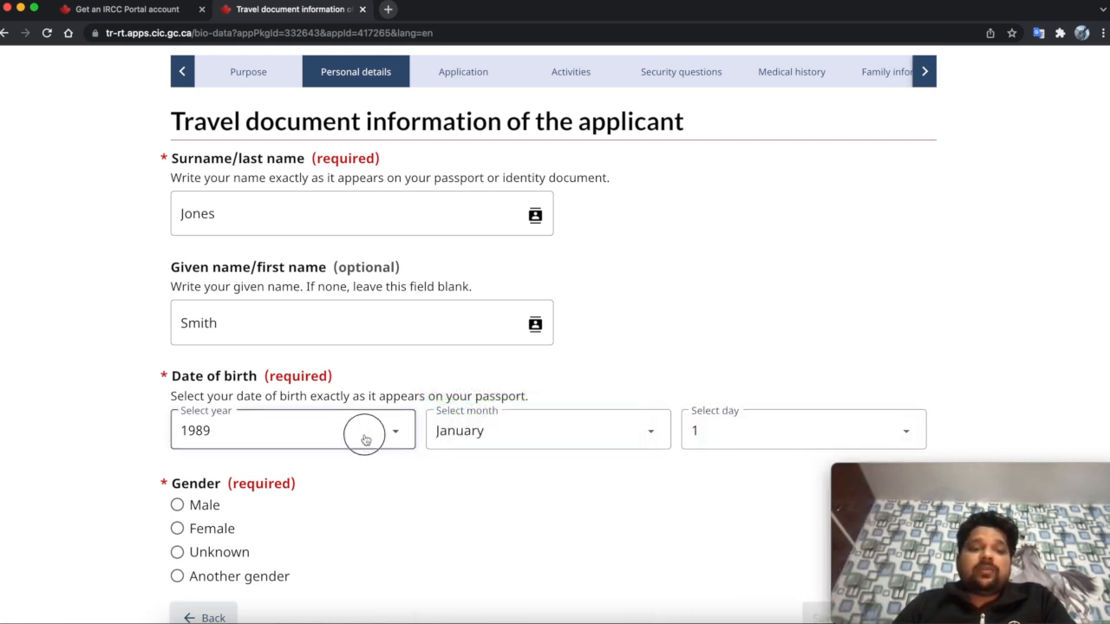
{"action": "left_click", "coordinate": [365, 434]}
{"action": "left_click", "coordinate": [316, 407]}
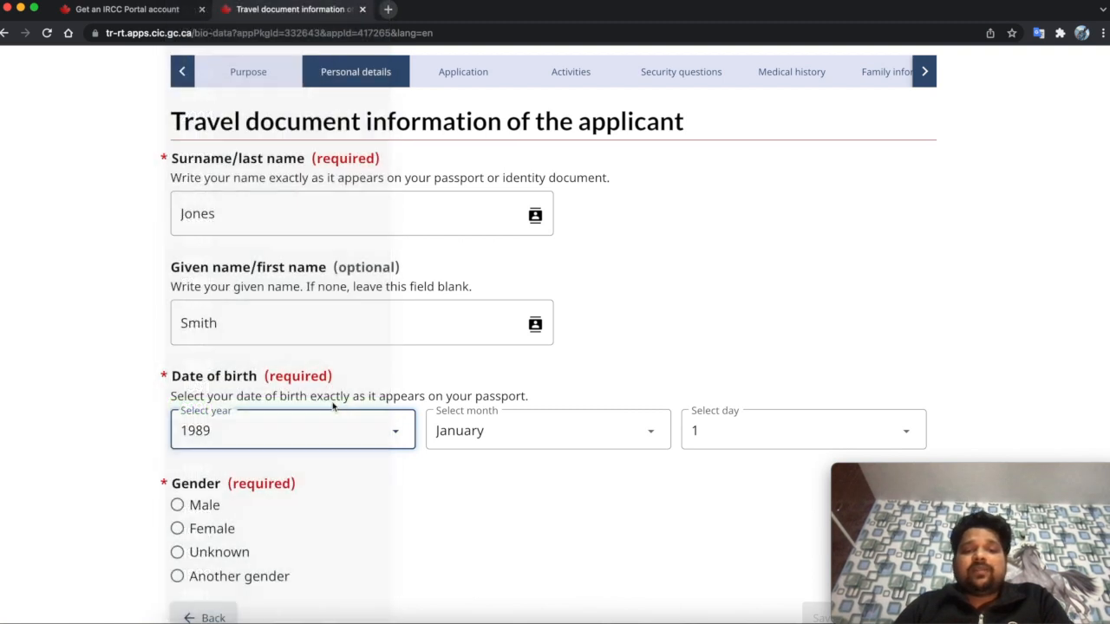
{"action": "scroll", "coordinate": [429, 482], "scroll_direction": "down", "scroll_amount": 2}
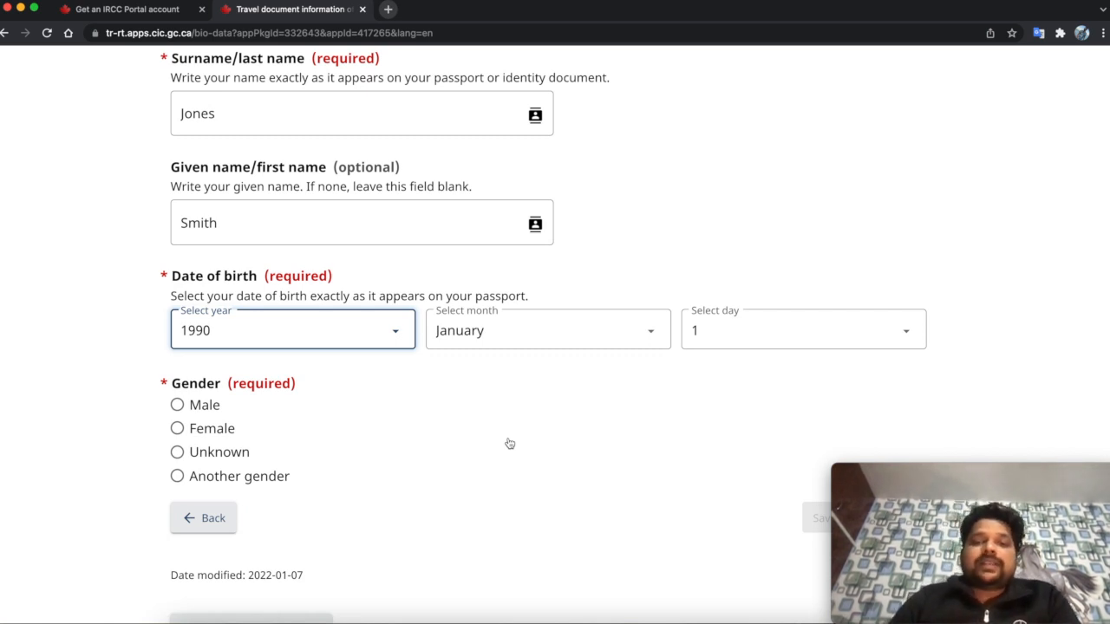
- Select Male as the gender and save the personal details
{"action": "scroll", "coordinate": [455, 442], "scroll_direction": "down", "scroll_amount": 1}
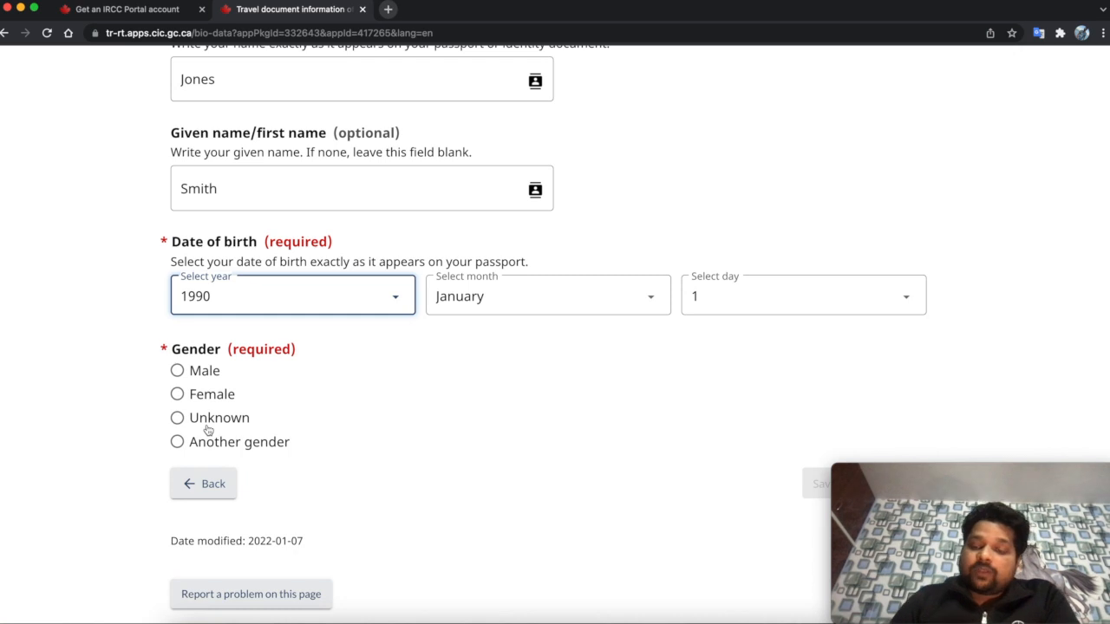
{"action": "left_click", "coordinate": [181, 374]}
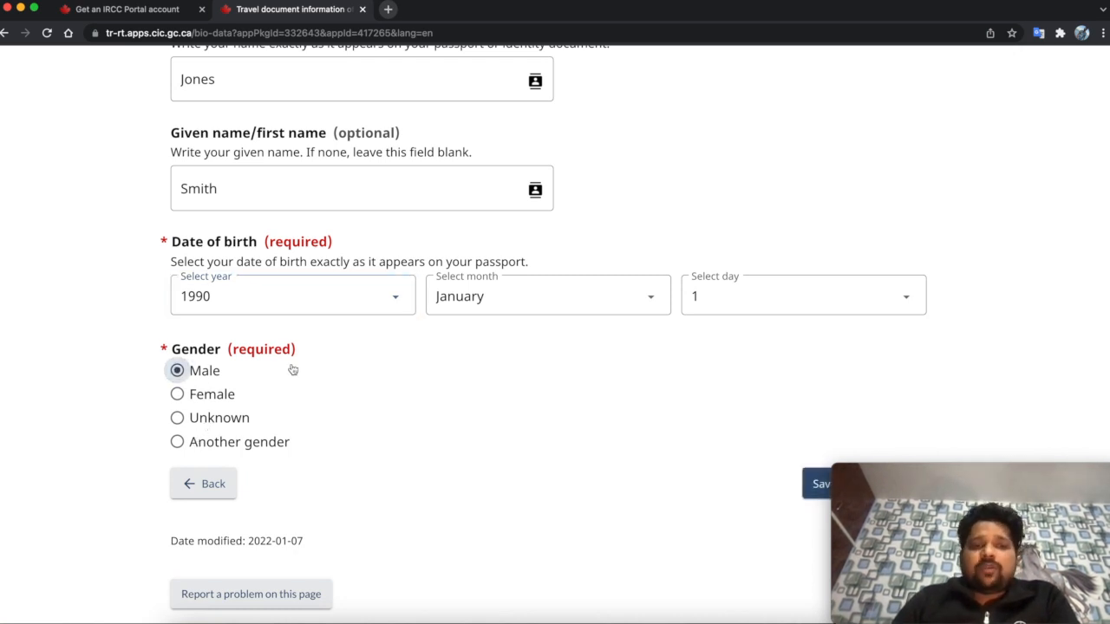
{"action": "left_click", "coordinate": [923, 476]}
{"action": "left_click_drag", "start_coordinate": [924, 476], "coordinate": [925, 497]}
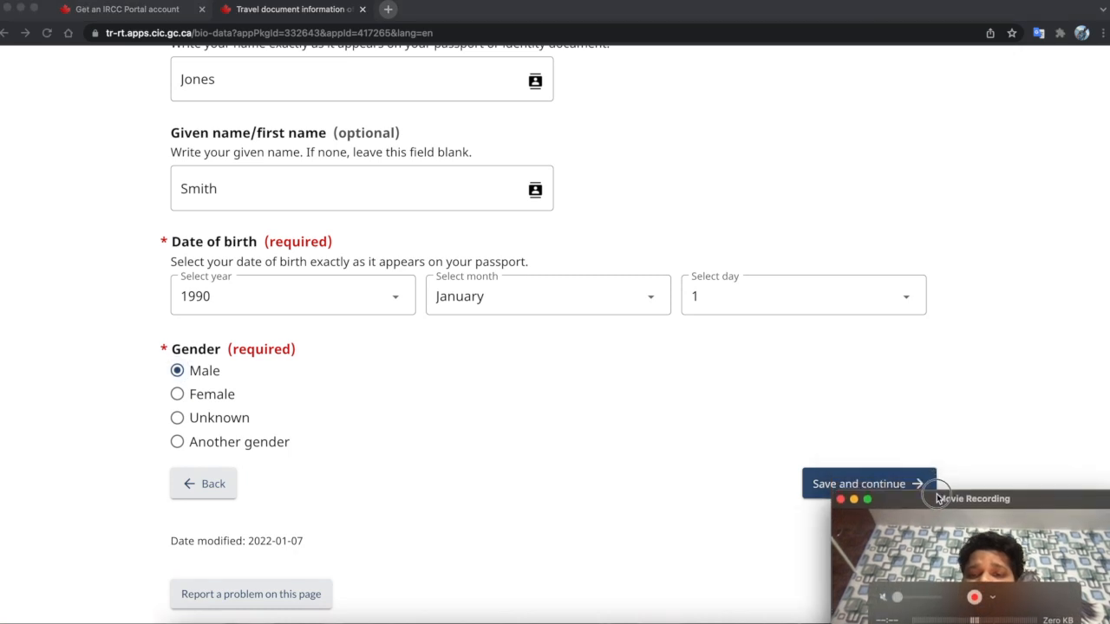
{"action": "left_click", "coordinate": [882, 482]}
{"action": "left_click", "coordinate": [882, 482]}
{"action": "scroll", "coordinate": [694, 437], "scroll_direction": "down", "scroll_amount": 2}
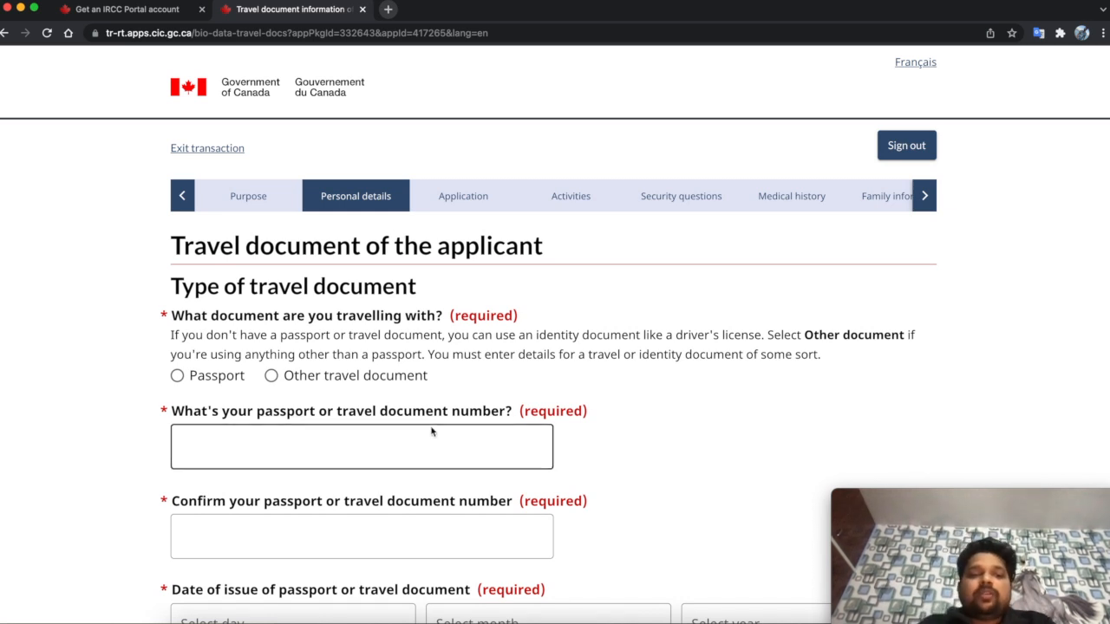
- Declare a Regular passport with country code IND (India) and India as nationality
{"action": "left_click", "coordinate": [179, 378]}
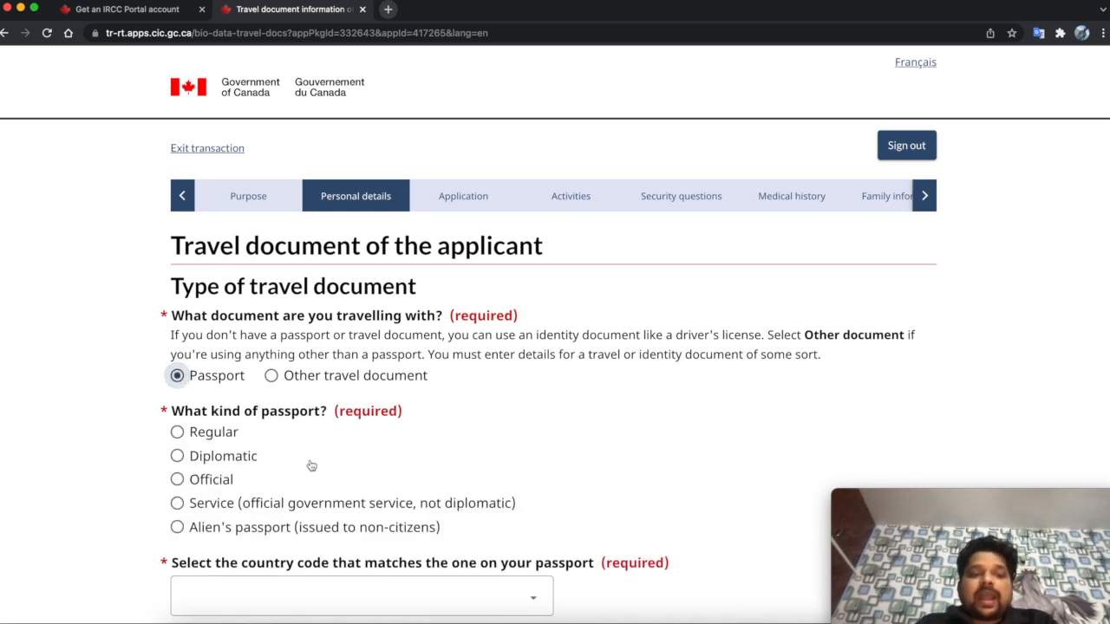
{"action": "scroll", "coordinate": [310, 463], "scroll_direction": "down", "scroll_amount": 2}
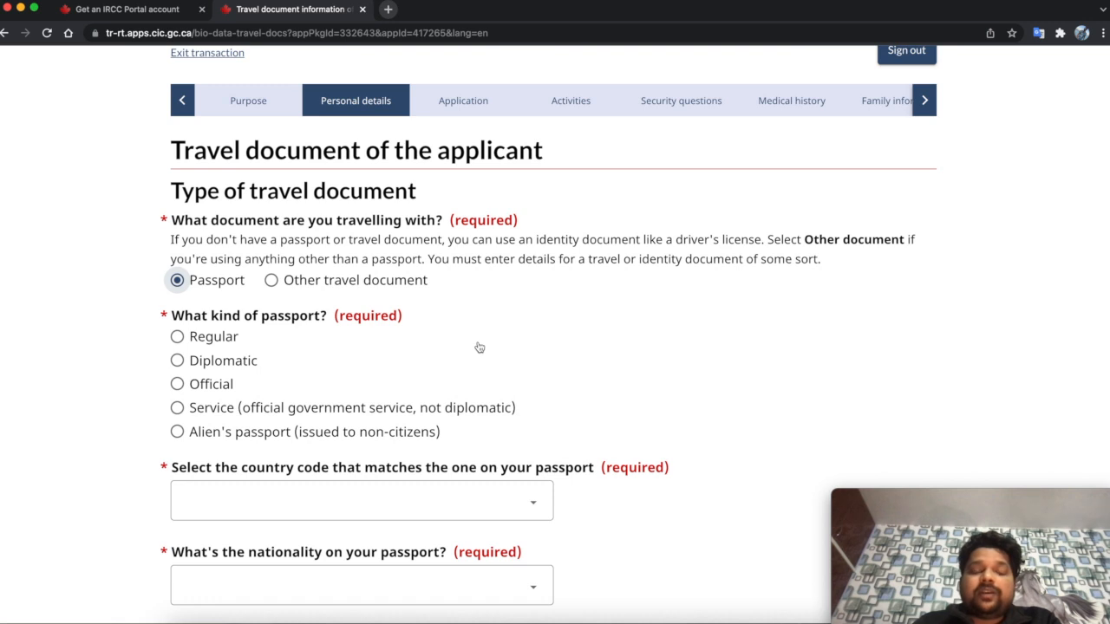
{"action": "left_click", "coordinate": [213, 337]}
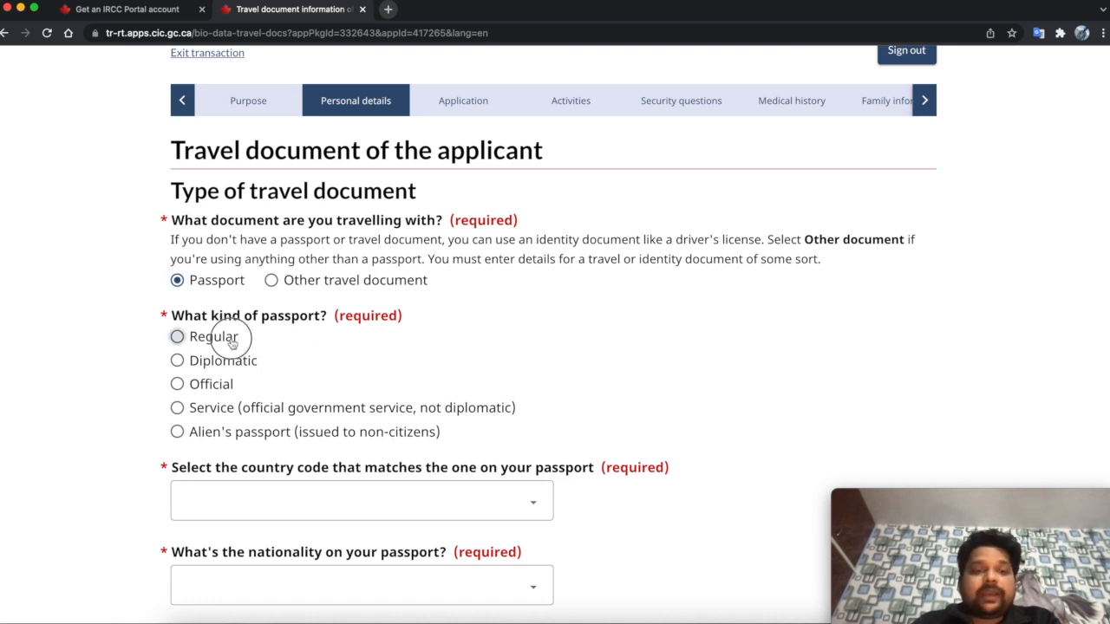
{"action": "scroll", "coordinate": [318, 379], "scroll_direction": "down", "scroll_amount": 3}
{"action": "left_click", "coordinate": [273, 376]}
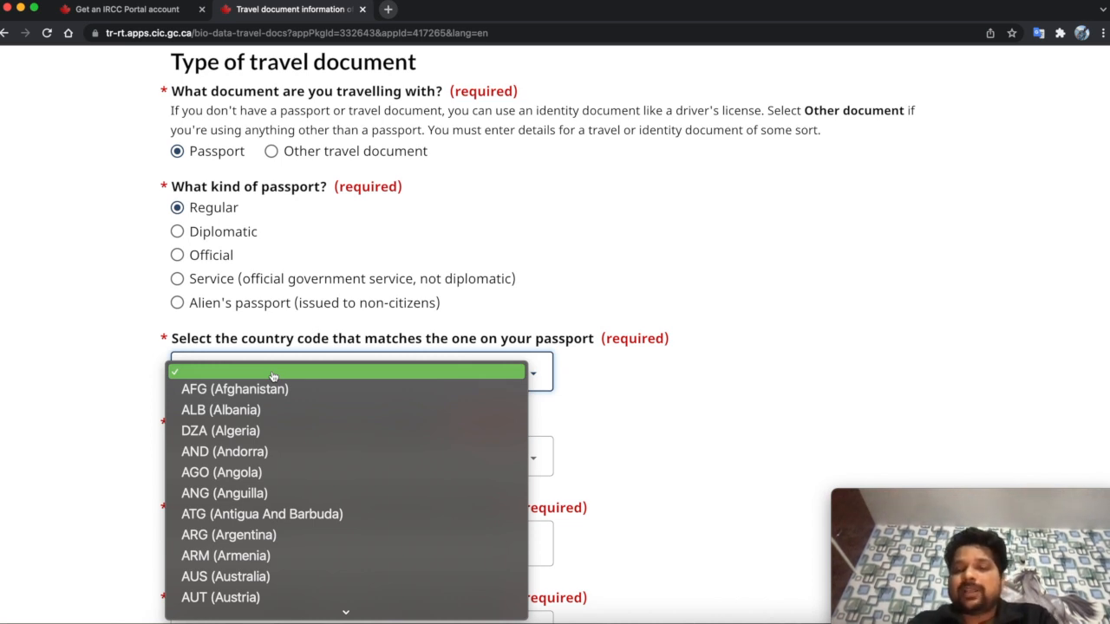
{"action": "type", "text": "ind"}
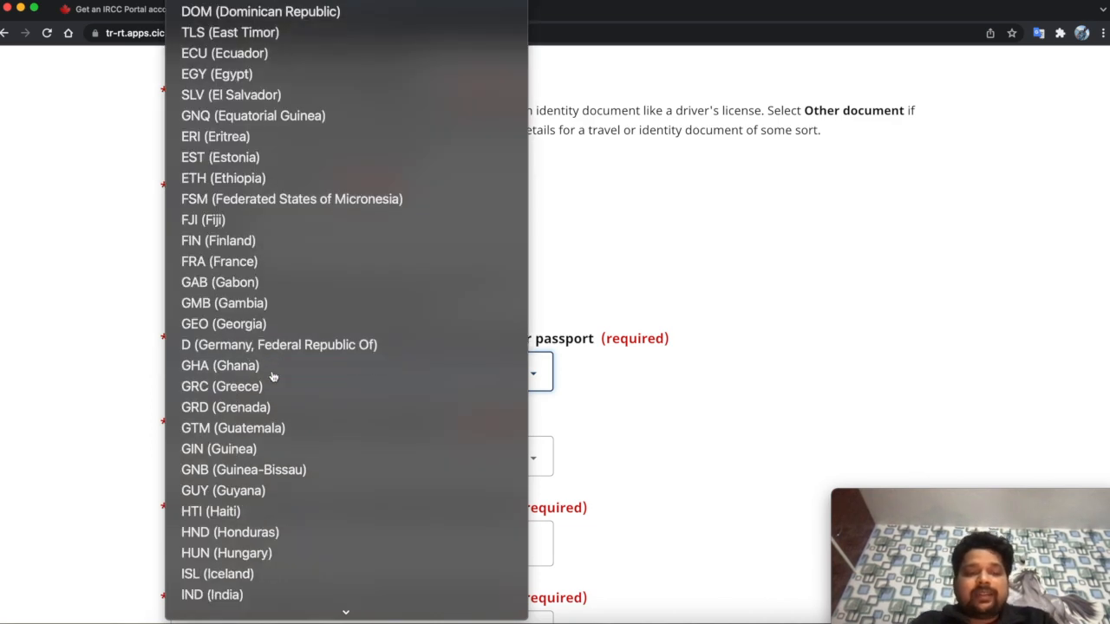
{"action": "key", "text": "Return"}
{"action": "left_click", "coordinate": [249, 454]}
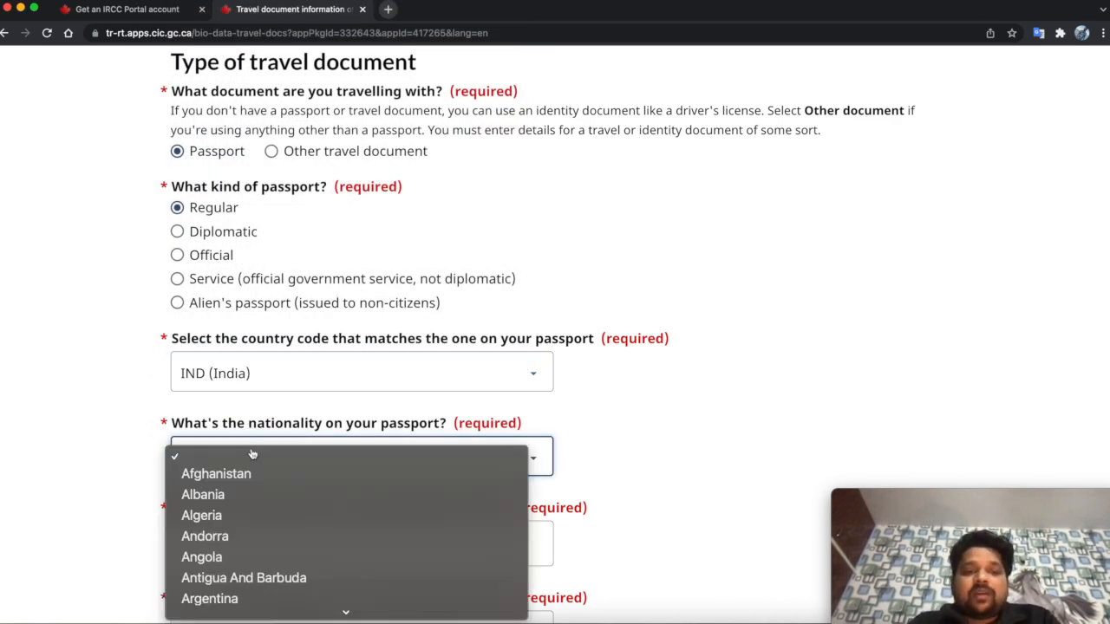
{"action": "type", "text": "ind"}
{"action": "key", "text": "Return"}
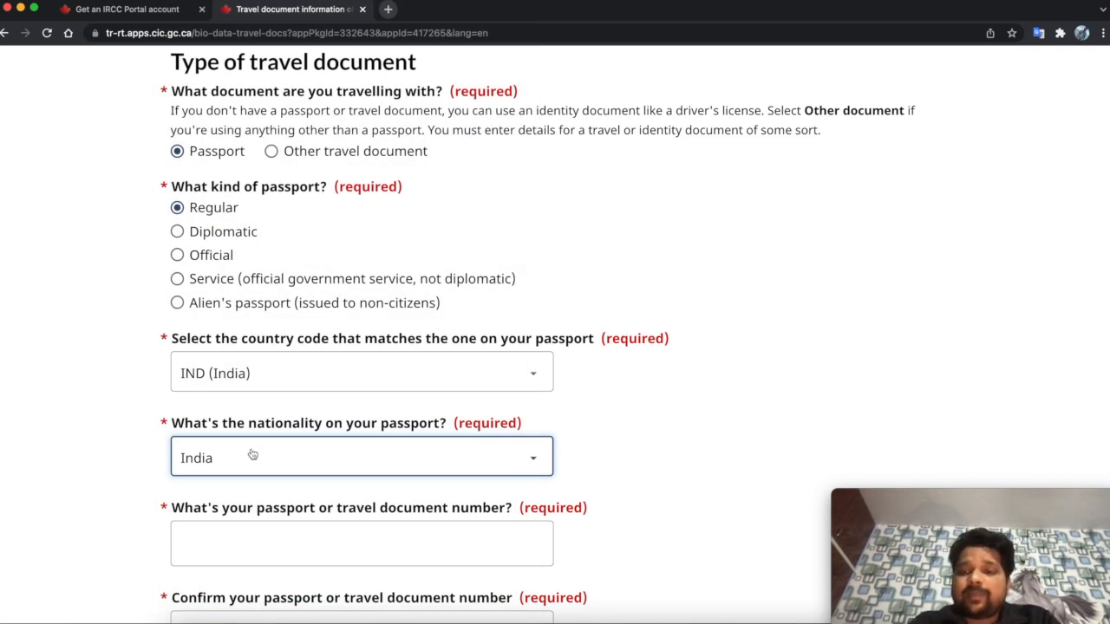
- Enter the passport number and repeat it in the confirmation field
{"action": "scroll", "coordinate": [251, 455], "scroll_direction": "down", "scroll_amount": 3}
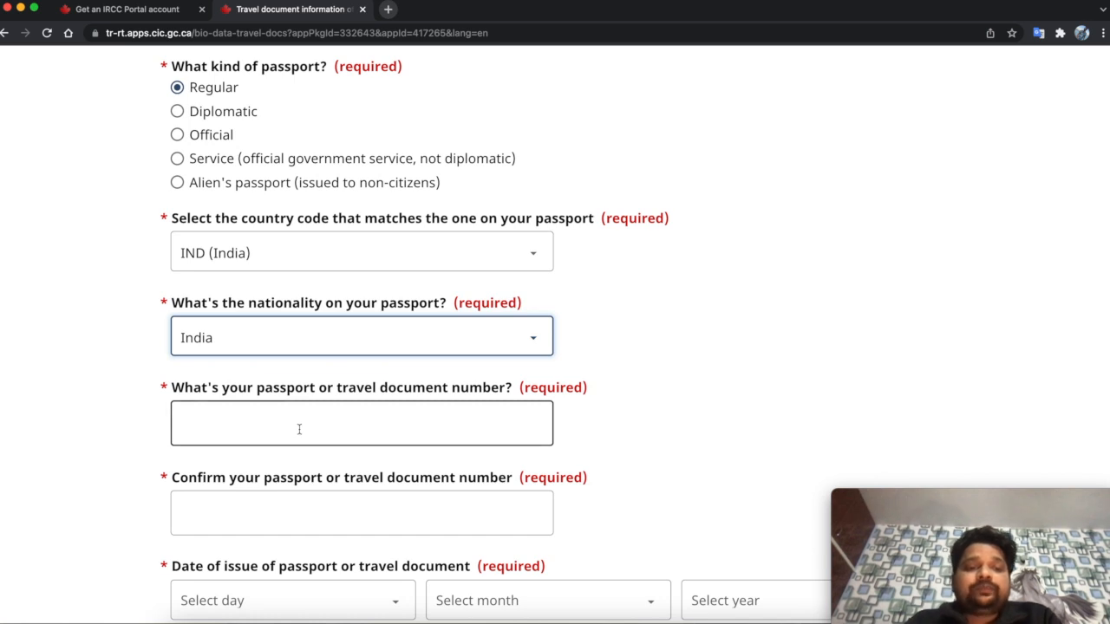
{"action": "left_click", "coordinate": [299, 429]}
{"action": "type", "text": "Q"}
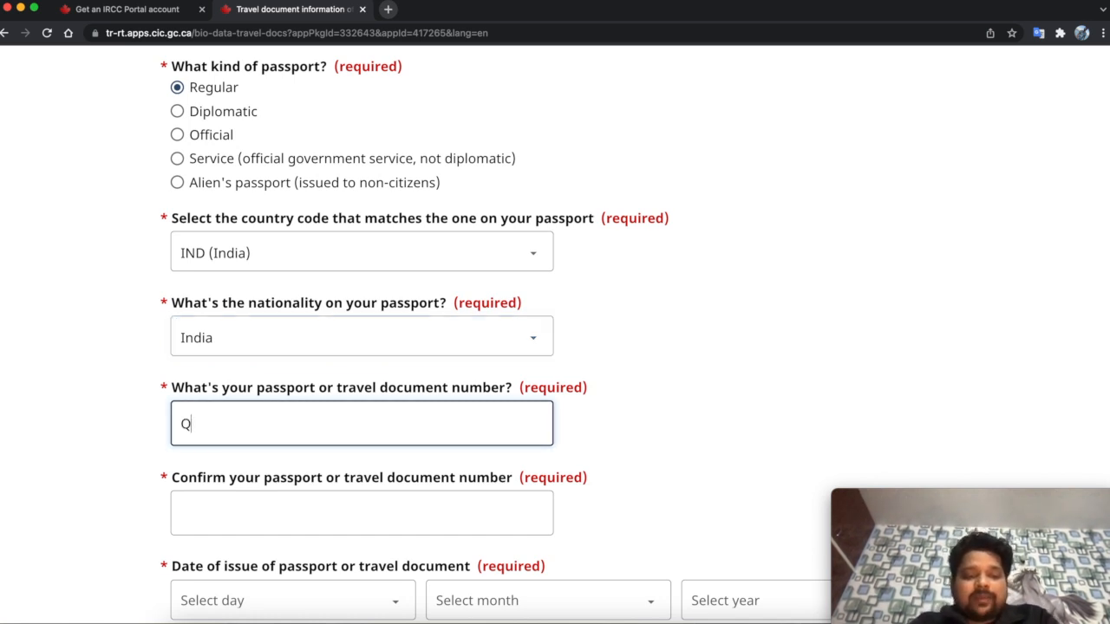
{"action": "type", "text": "WER124"}
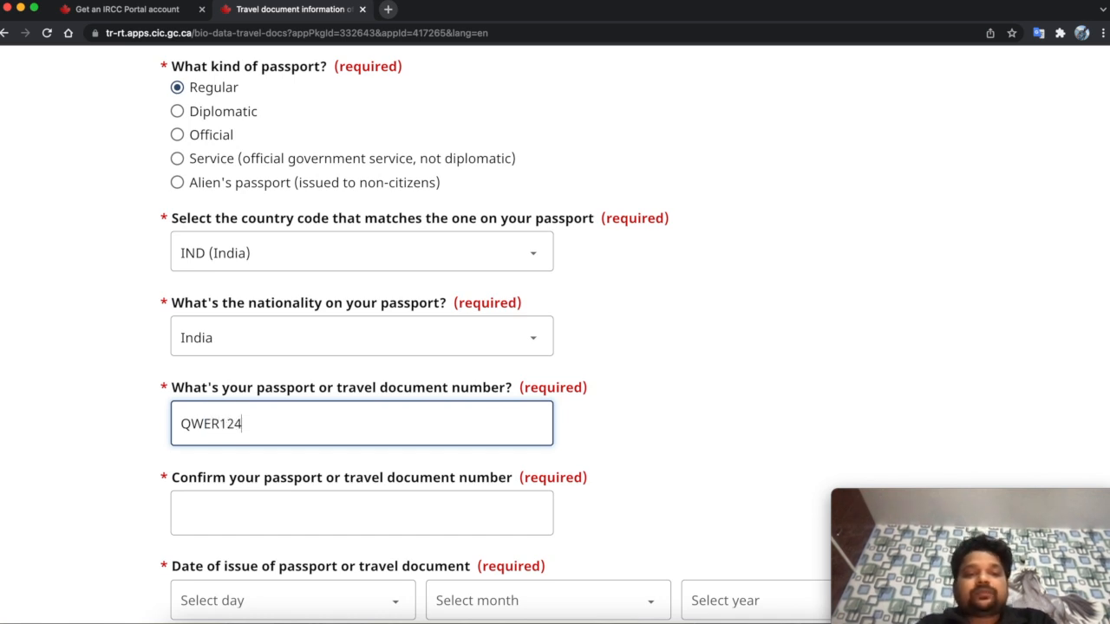
{"action": "left_click", "coordinate": [628, 428]}
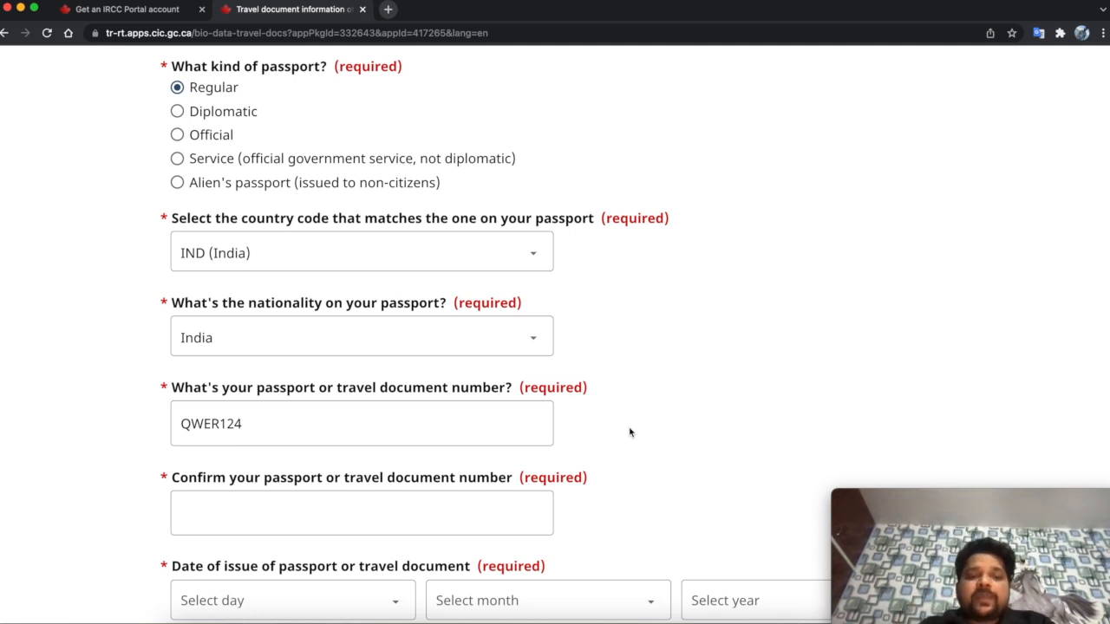
{"action": "left_click", "coordinate": [188, 422]}
{"action": "double_click", "coordinate": [208, 423]}
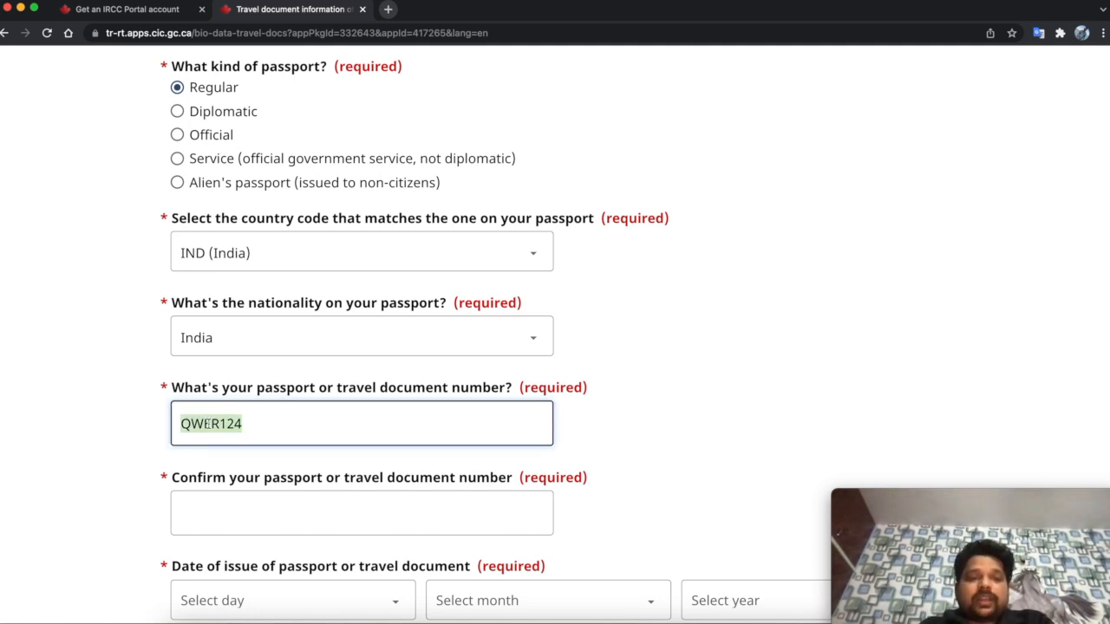
{"action": "left_click", "coordinate": [235, 507]}
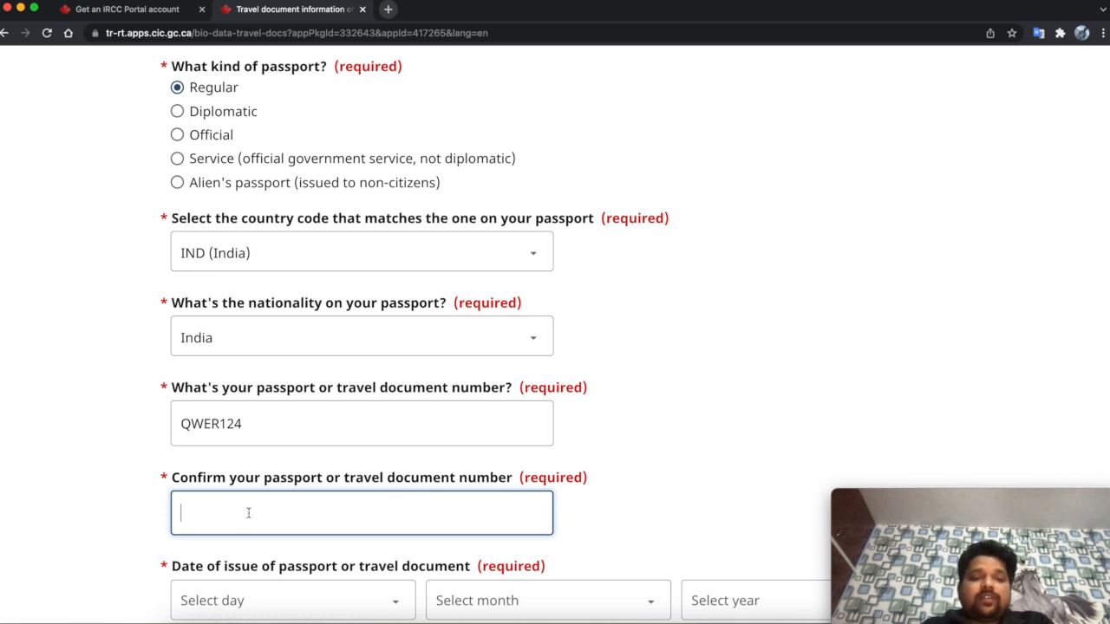
{"action": "type", "text": "QWE"}
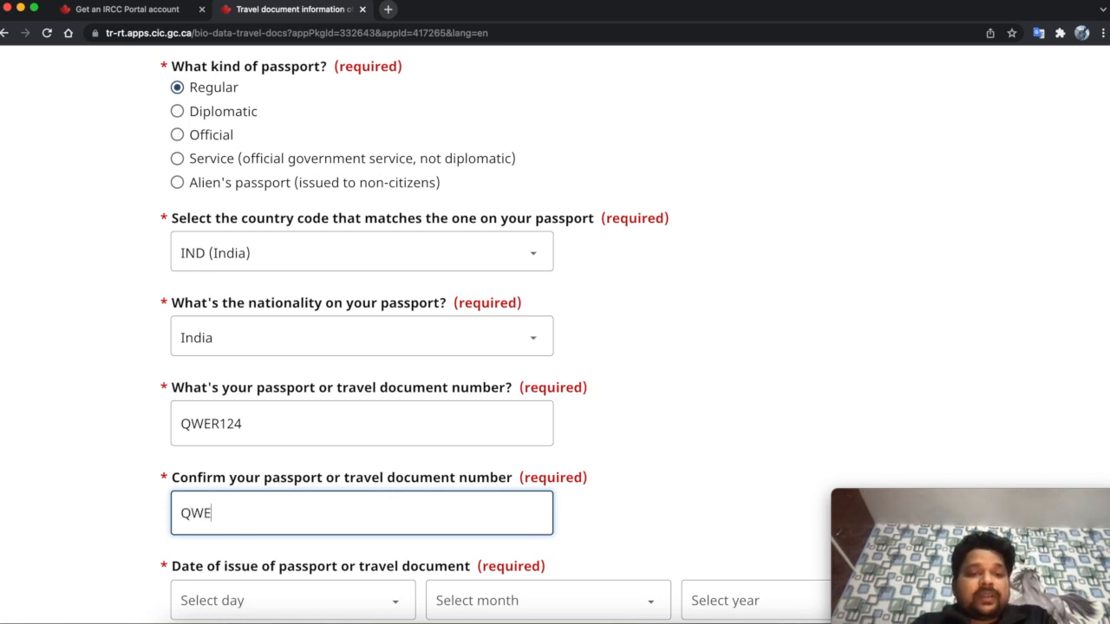
{"action": "type", "text": "R!@#"}
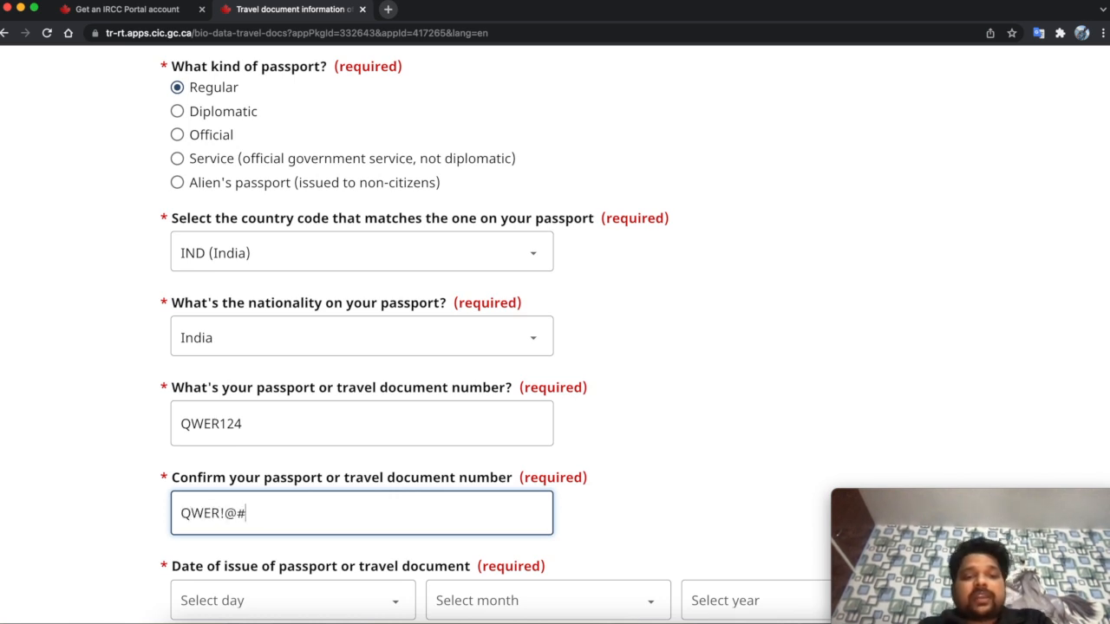
{"action": "key", "text": "BackSpace"}
{"action": "key", "text": "BackSpace"}
{"action": "key", "text": "BackSpace"}
{"action": "type", "text": "124"}
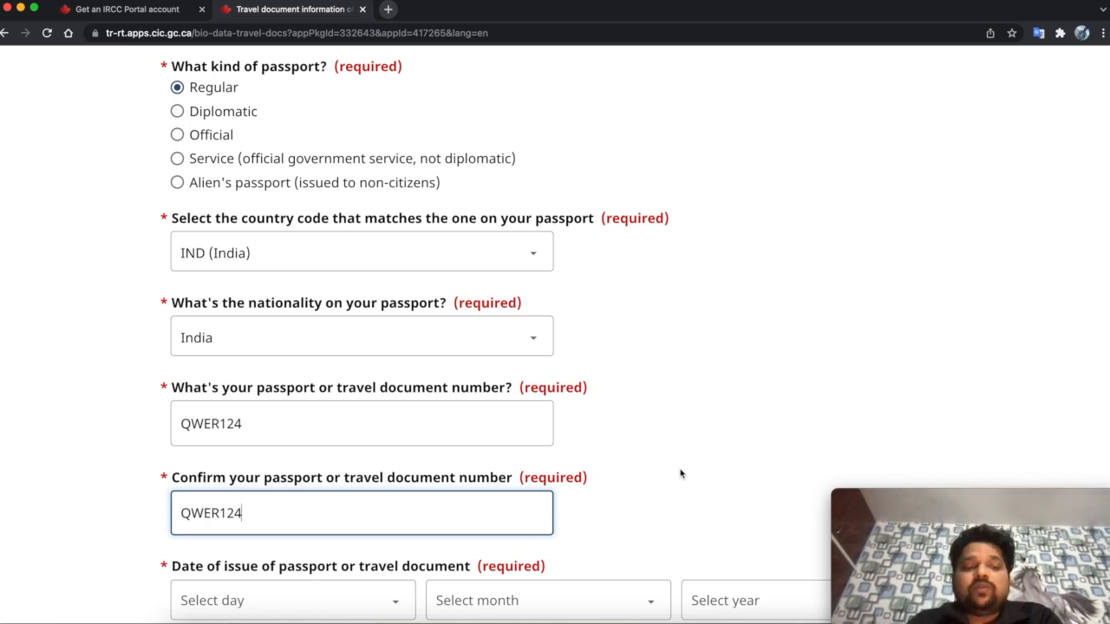
{"action": "scroll", "coordinate": [681, 473], "scroll_direction": "down", "scroll_amount": 3}
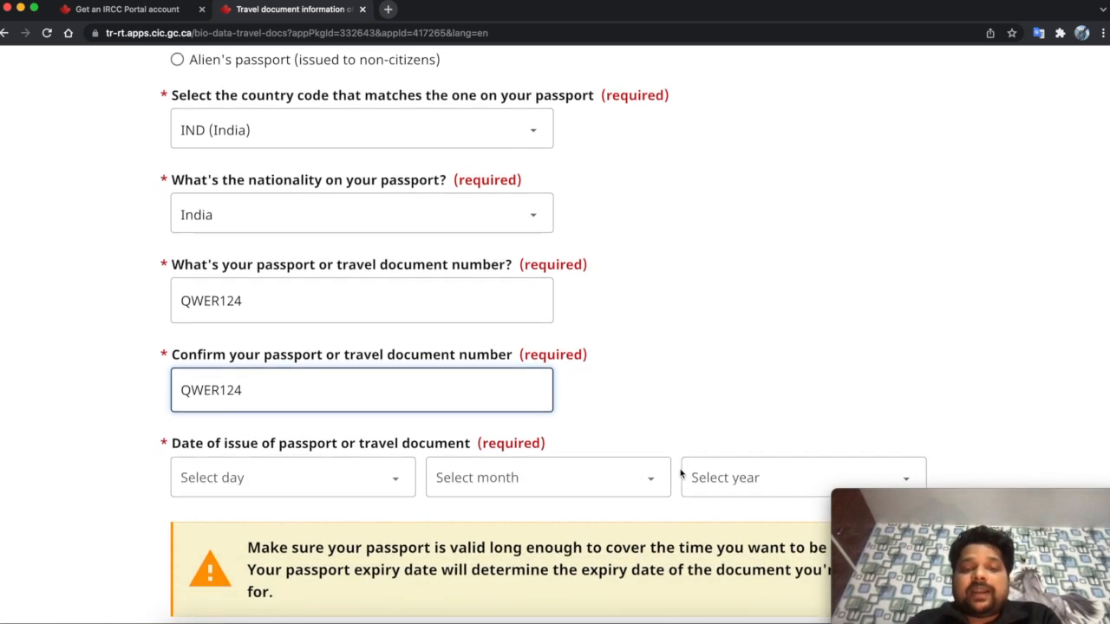
{"action": "scroll", "coordinate": [663, 416], "scroll_direction": "down", "scroll_amount": 2}
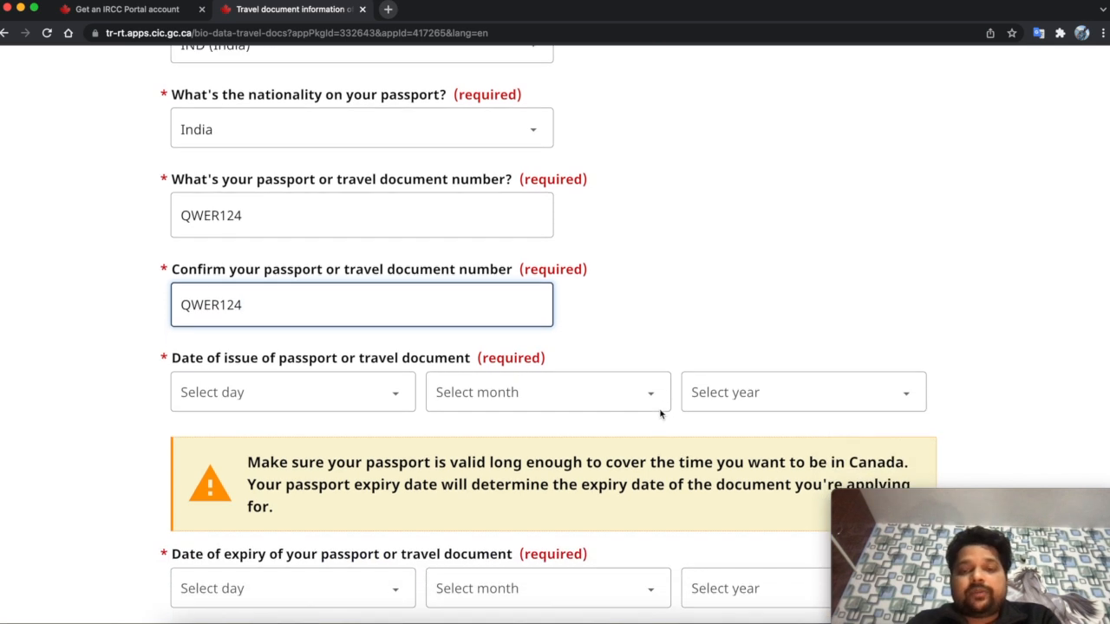
{"action": "left_click", "coordinate": [352, 393]}
- Set the passport issue date to 1 January 2021
{"action": "left_click", "coordinate": [316, 409]}
{"action": "left_click", "coordinate": [475, 404]}
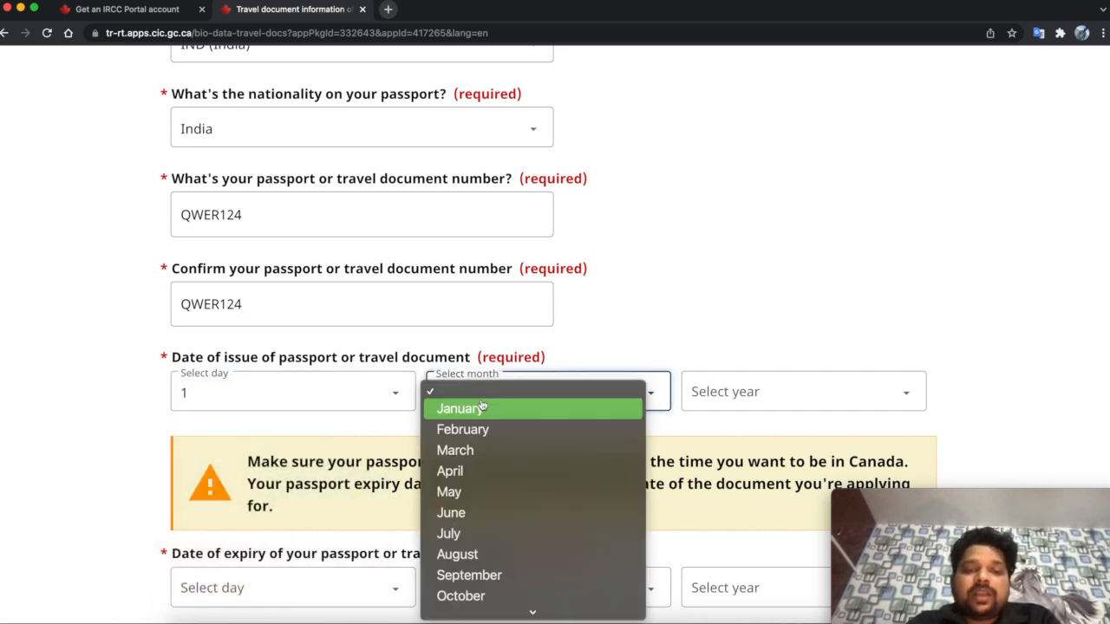
{"action": "left_click", "coordinate": [482, 407]}
{"action": "left_click", "coordinate": [742, 395]}
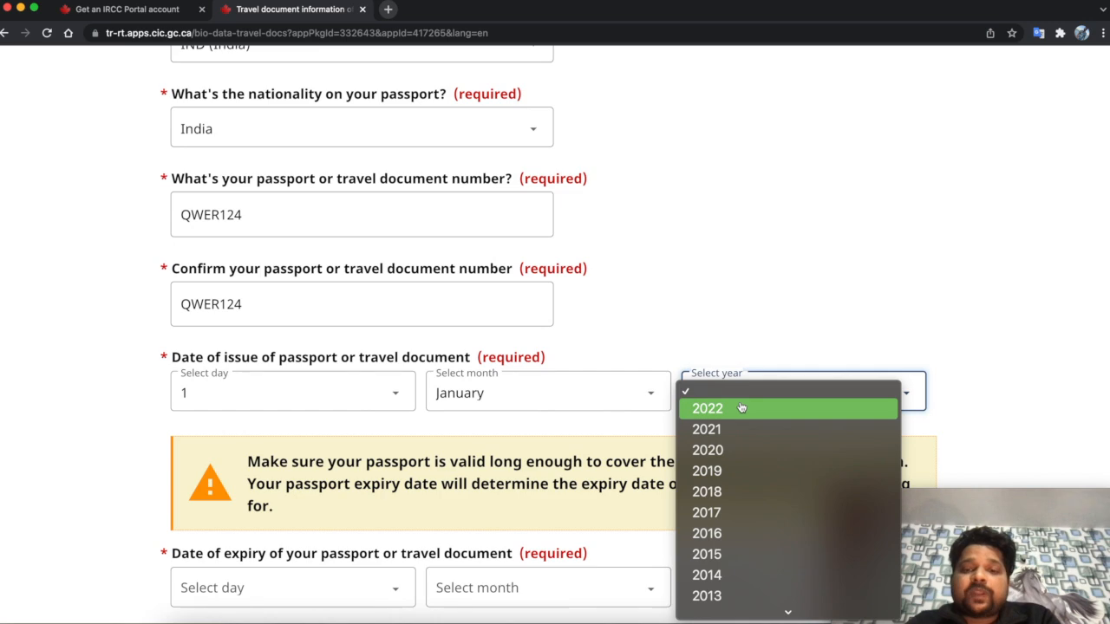
{"action": "left_click", "coordinate": [735, 425]}
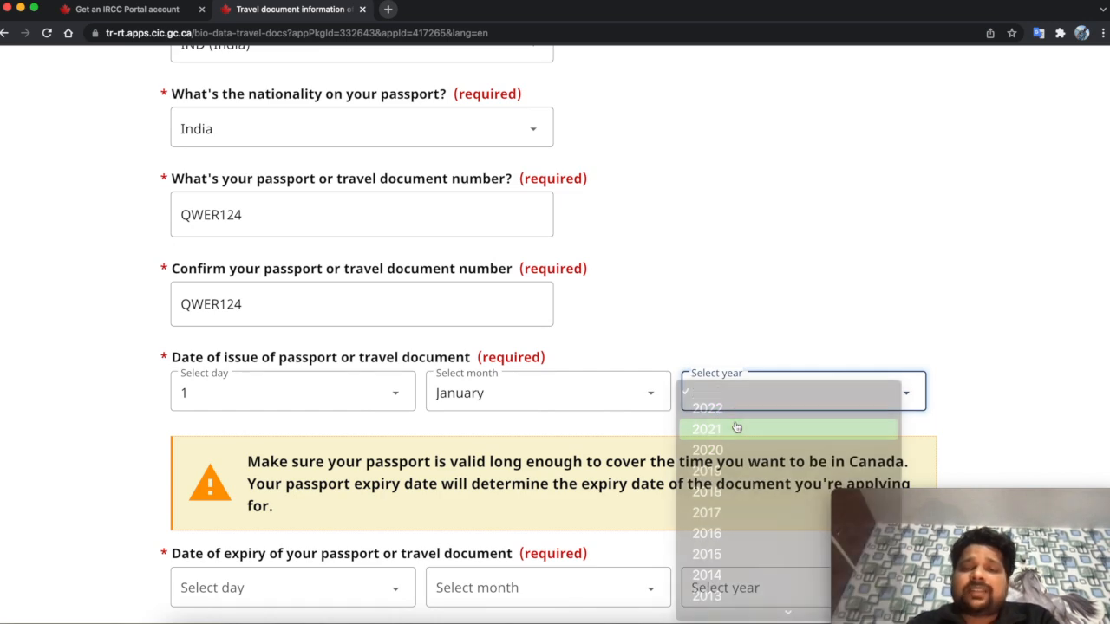
{"action": "scroll", "coordinate": [736, 317], "scroll_direction": "down", "scroll_amount": 2}
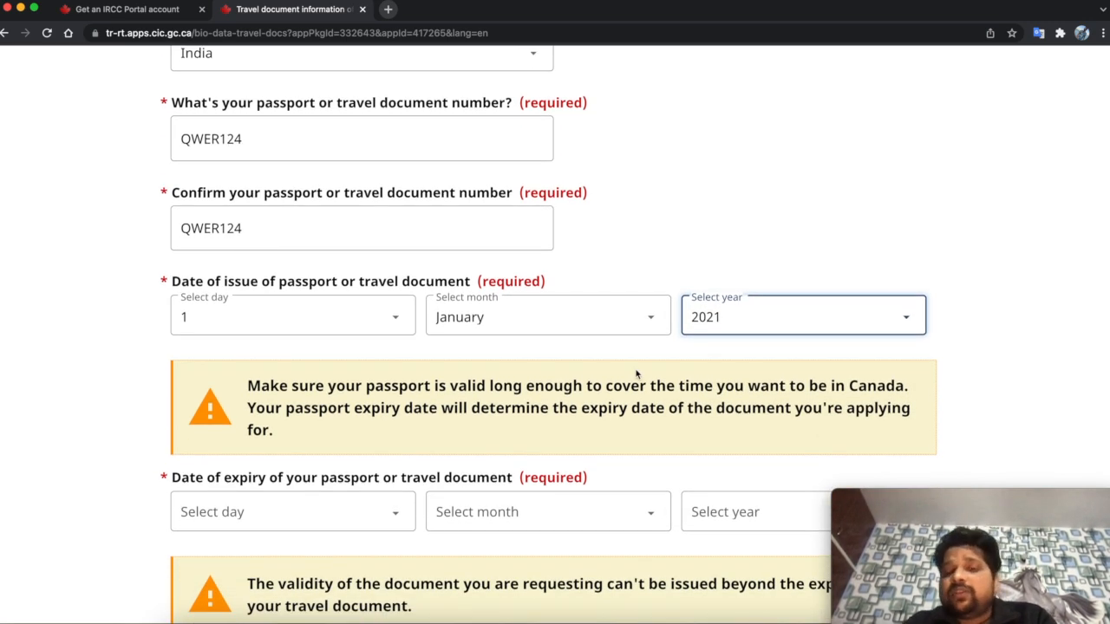
{"action": "scroll", "coordinate": [636, 374], "scroll_direction": "down", "scroll_amount": 4}
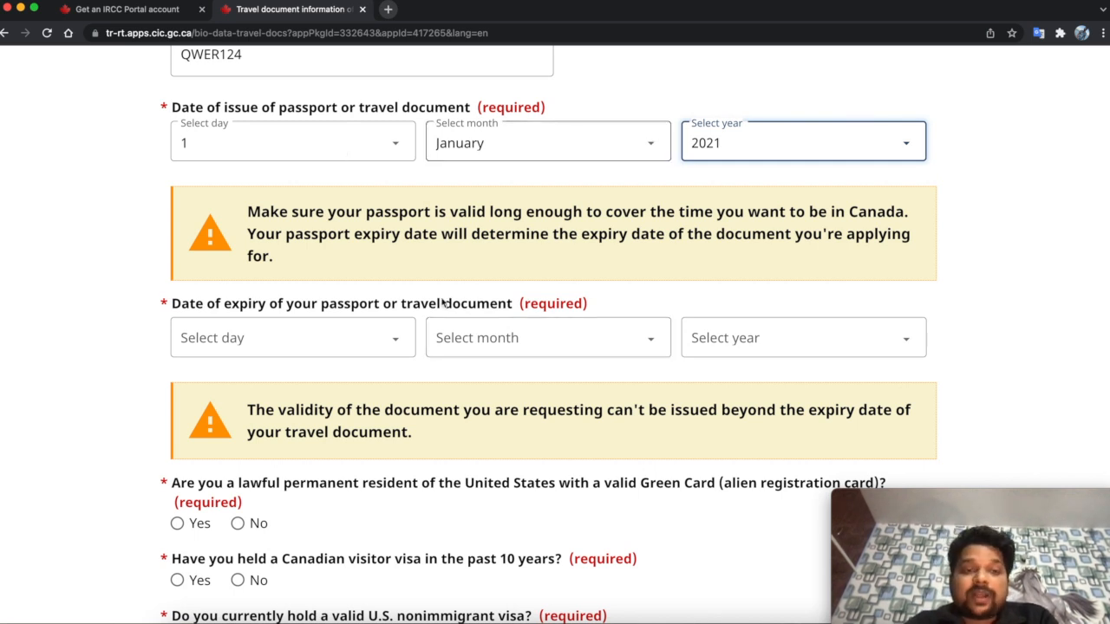
- Set the passport expiry date to 31 December 2031
{"action": "left_click", "coordinate": [370, 345]}
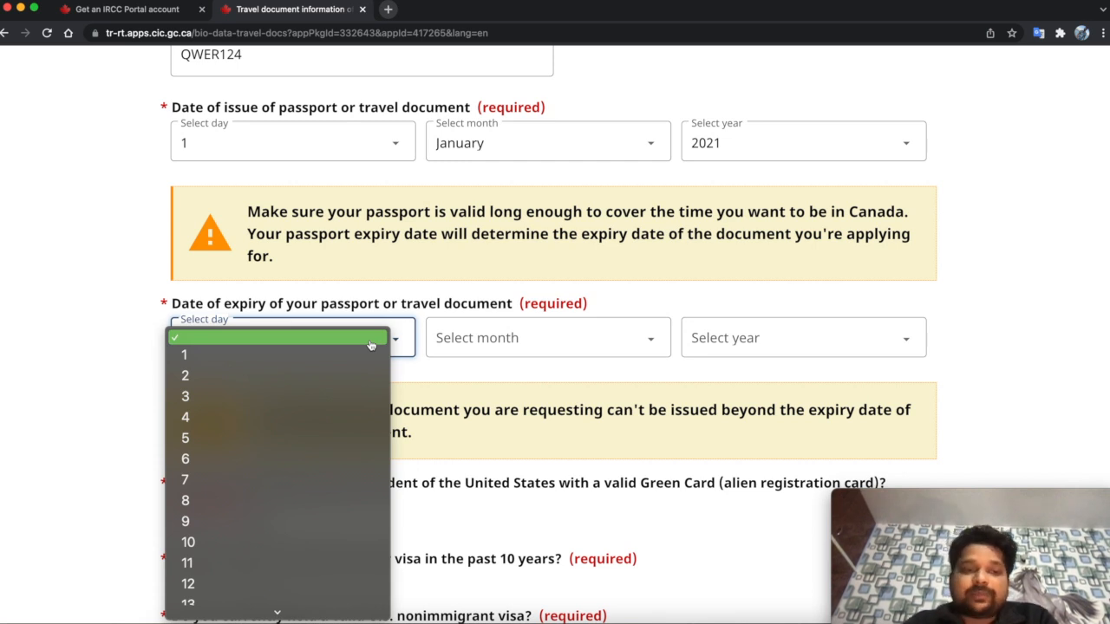
{"action": "left_click", "coordinate": [351, 356]}
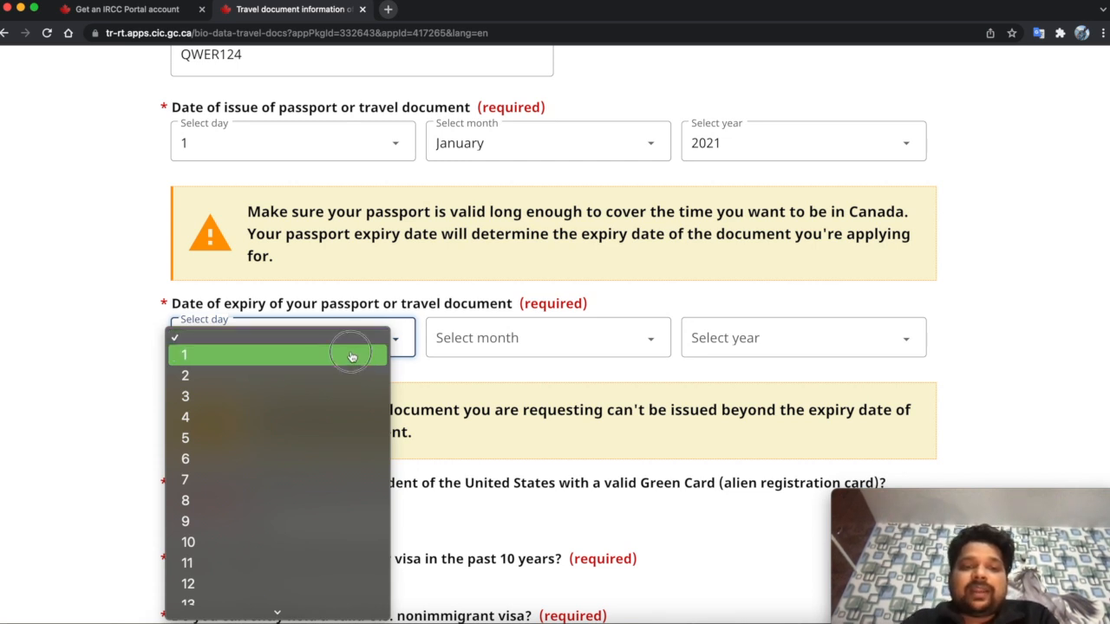
{"action": "left_click", "coordinate": [334, 506]}
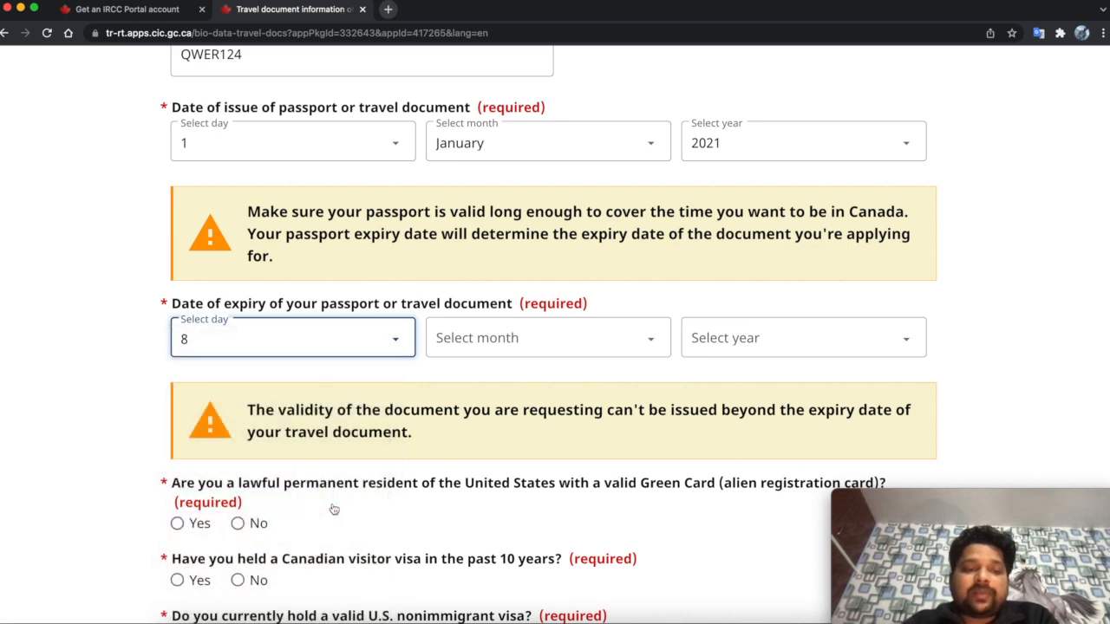
{"action": "left_click", "coordinate": [340, 343]}
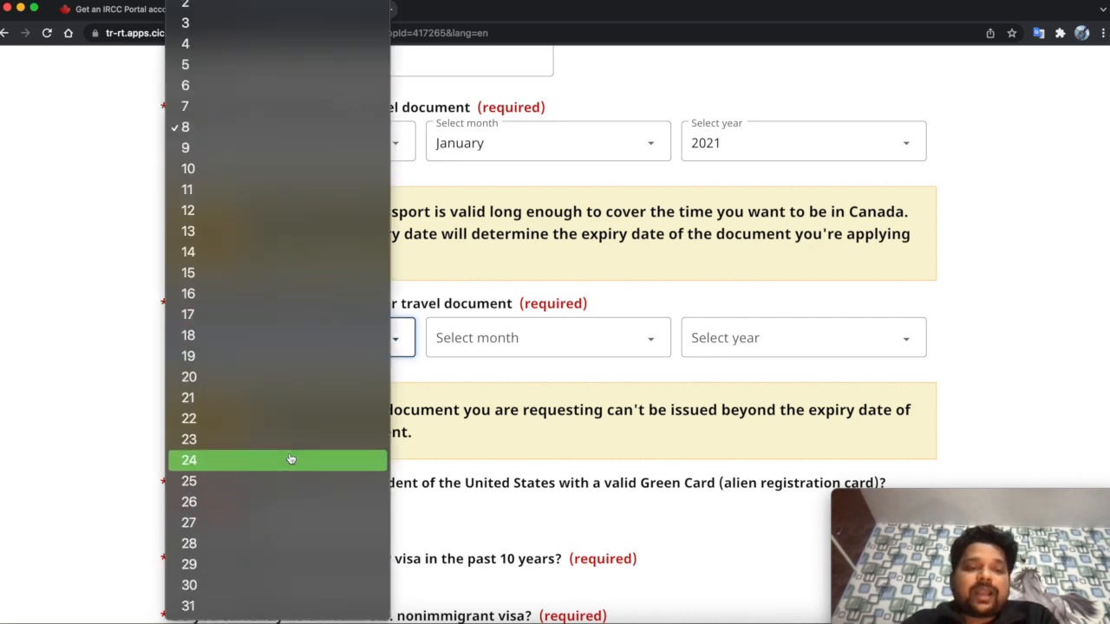
{"action": "left_click", "coordinate": [248, 606]}
{"action": "left_click", "coordinate": [489, 338]}
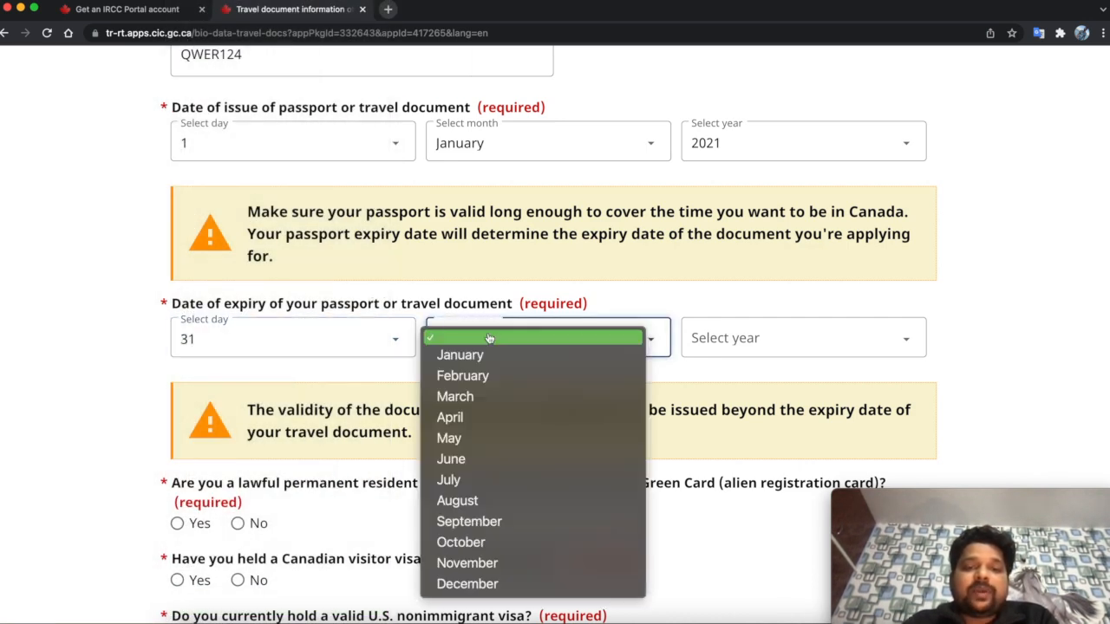
{"action": "left_click", "coordinate": [460, 583]}
{"action": "left_click", "coordinate": [750, 337]}
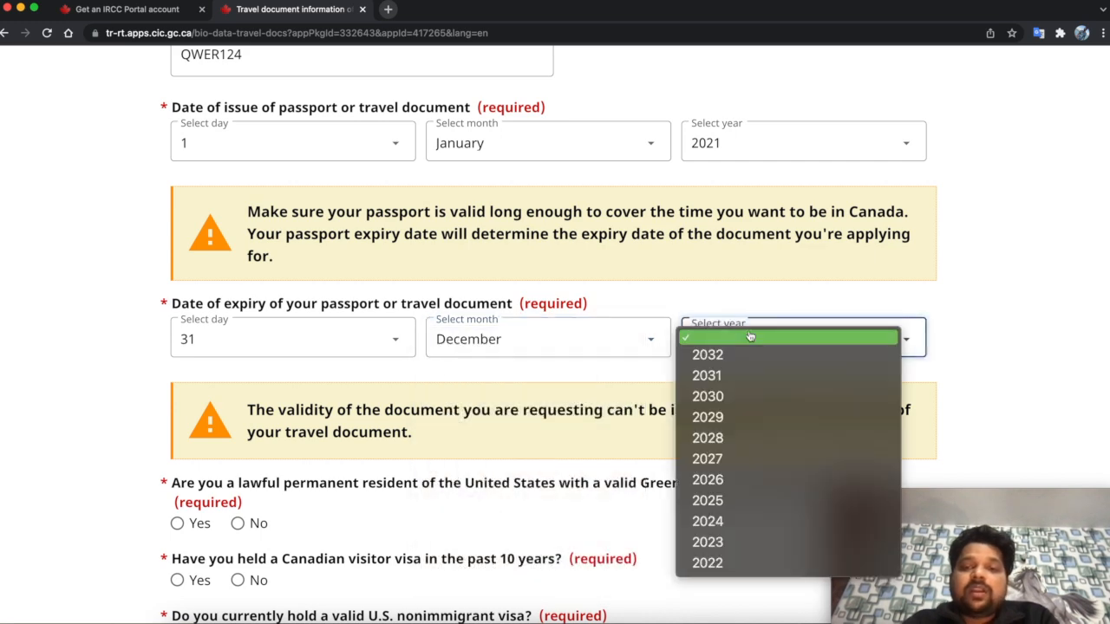
{"action": "left_click", "coordinate": [739, 375]}
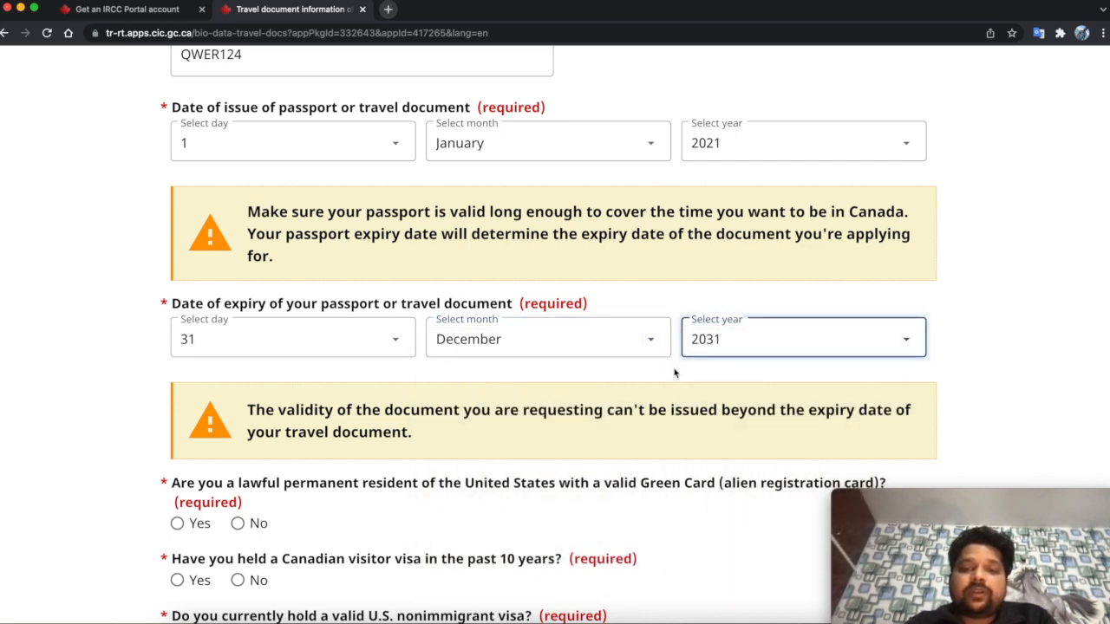
{"action": "scroll", "coordinate": [675, 373], "scroll_direction": "down", "scroll_amount": 3}
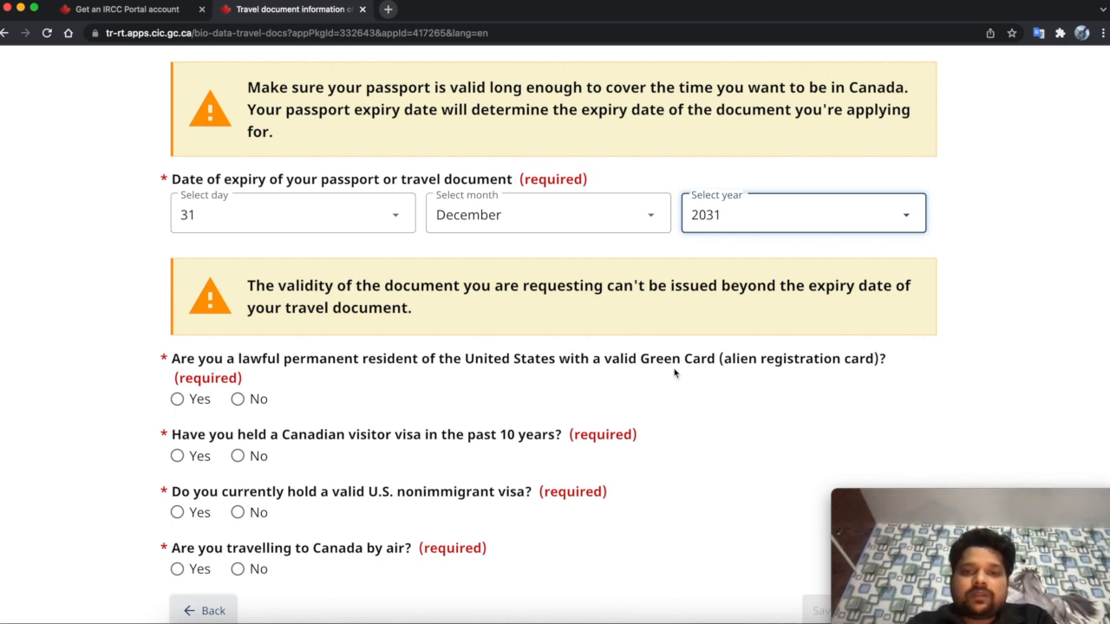
{"action": "scroll", "coordinate": [675, 373], "scroll_direction": "down", "scroll_amount": 2}
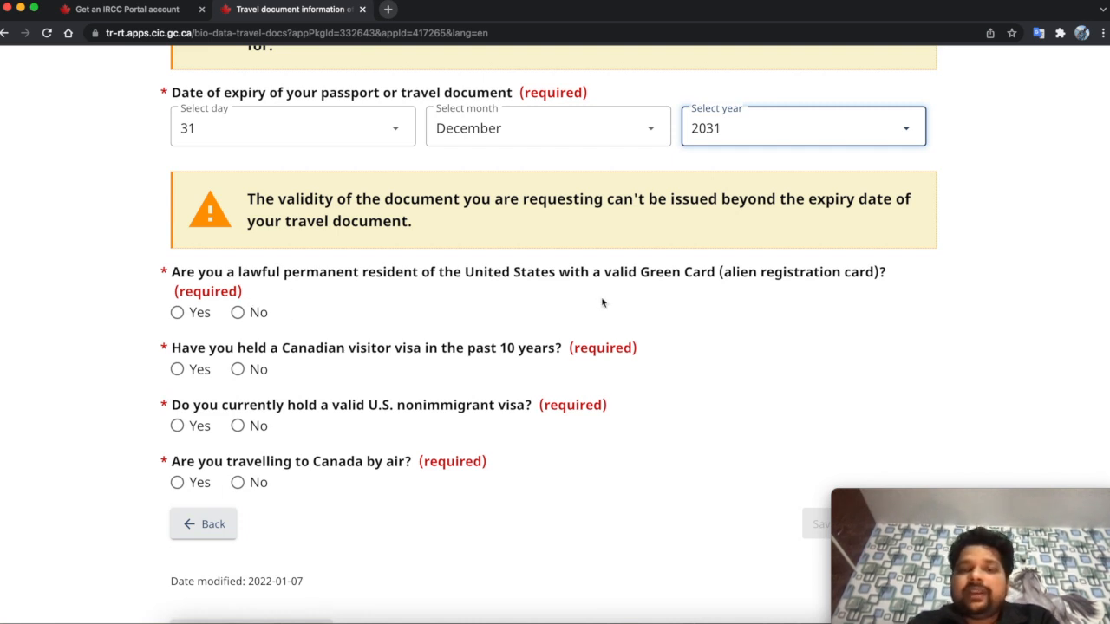
- Answer No to the Green Card and Canadian visitor visa questions, and try answers for the U.S. visa question
{"action": "left_click", "coordinate": [239, 312]}
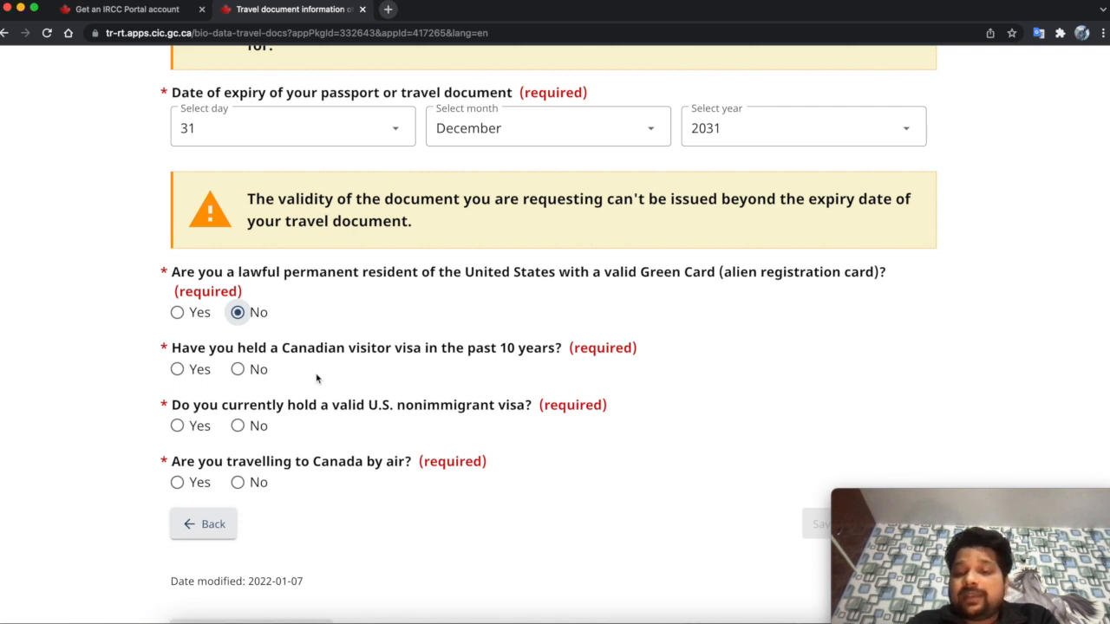
{"action": "left_click", "coordinate": [257, 371]}
{"action": "scroll", "coordinate": [295, 385], "scroll_direction": "down", "scroll_amount": 1}
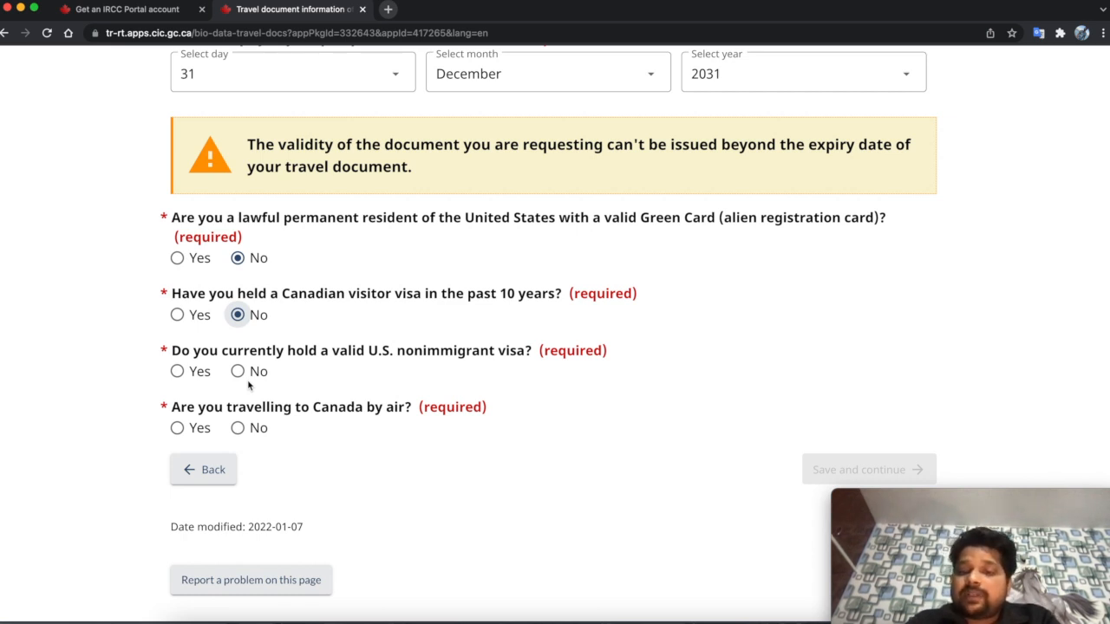
{"action": "left_click", "coordinate": [177, 372]}
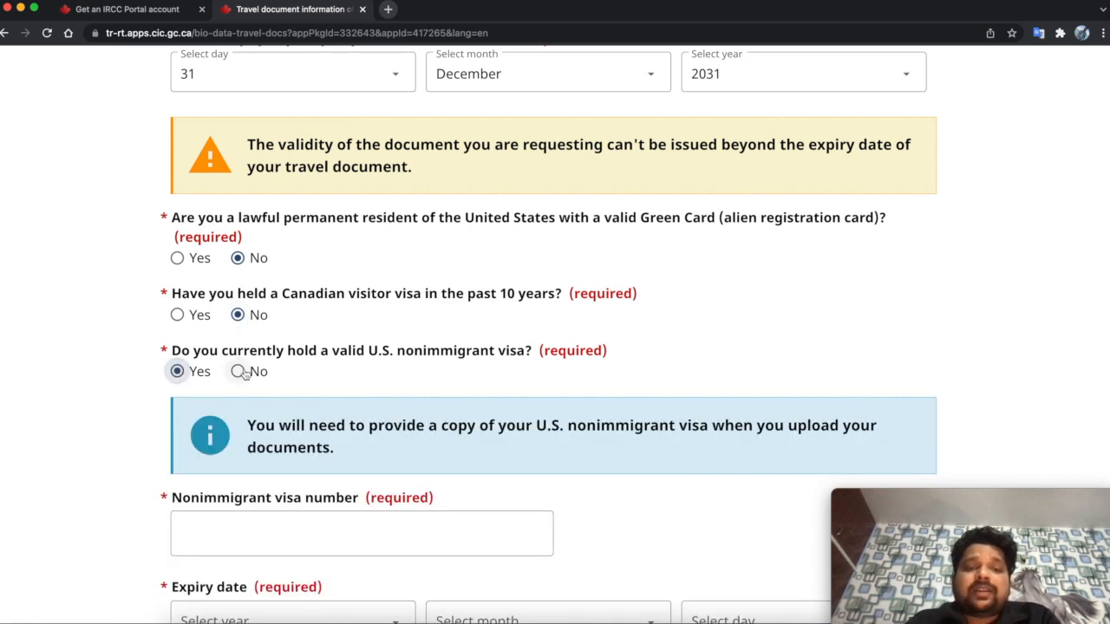
{"action": "left_click", "coordinate": [238, 371]}
{"action": "scroll", "coordinate": [249, 373], "scroll_direction": "down", "scroll_amount": 1}
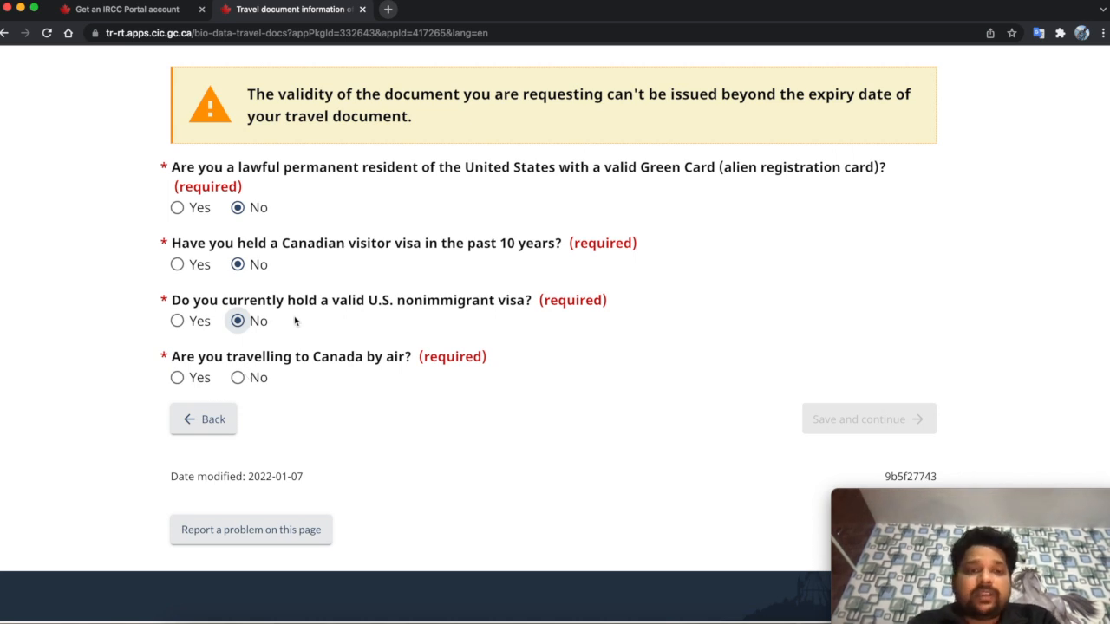
- Settle the U.S. nonimmigrant visa answer on No, answer Yes to travelling by air, and save
{"action": "left_click", "coordinate": [195, 324]}
{"action": "scroll", "coordinate": [390, 476], "scroll_direction": "down", "scroll_amount": 3}
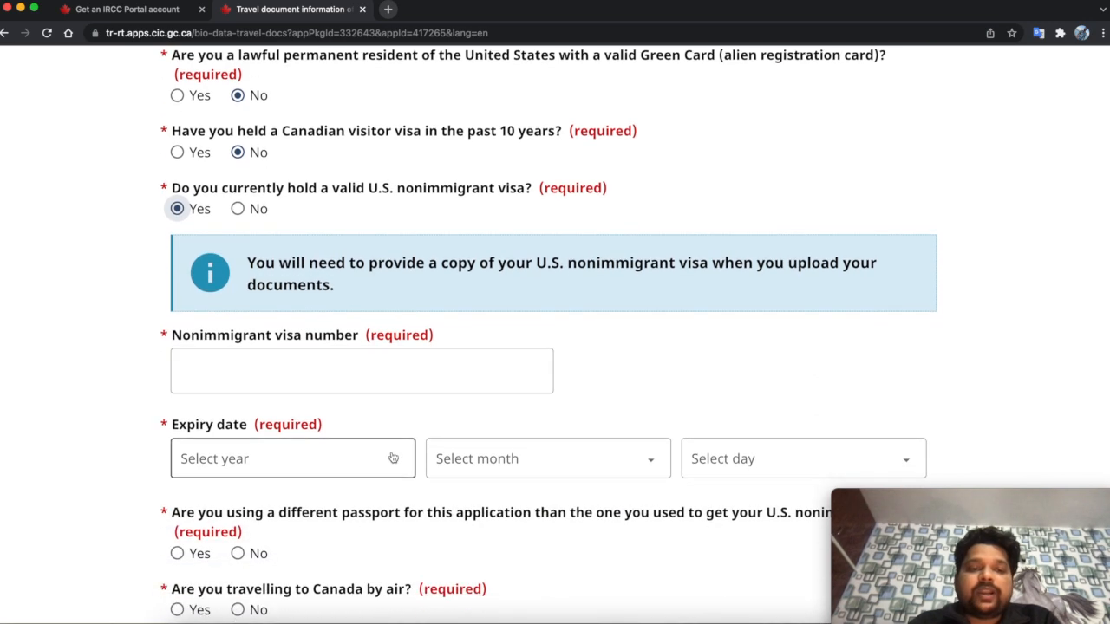
{"action": "scroll", "coordinate": [451, 422], "scroll_direction": "down", "scroll_amount": 1}
{"action": "scroll", "coordinate": [279, 238], "scroll_direction": "up", "scroll_amount": 1}
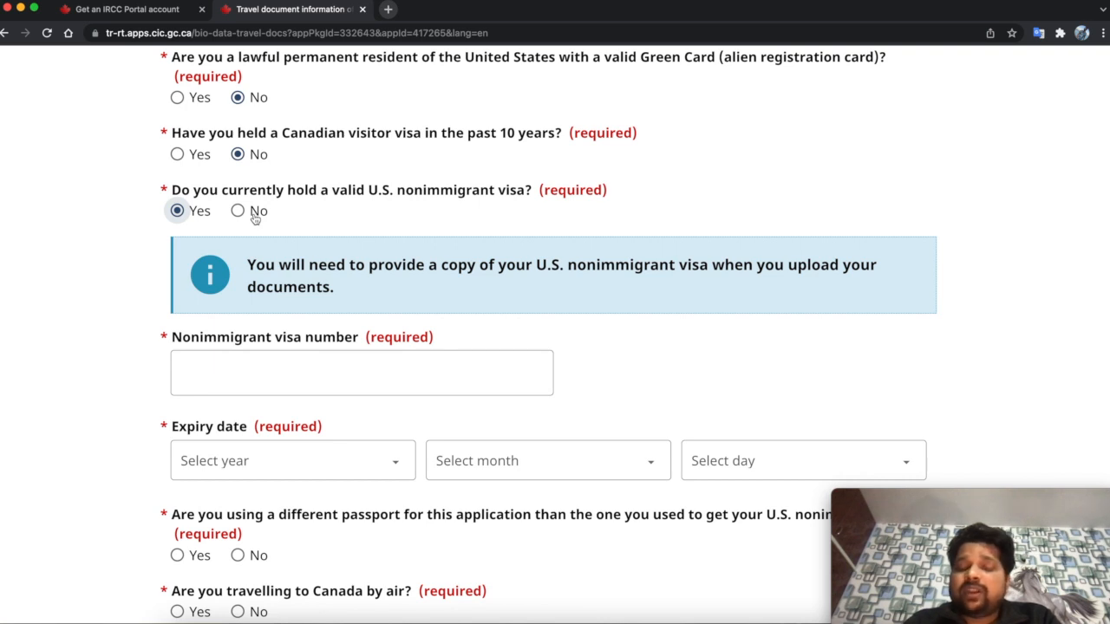
{"action": "left_click", "coordinate": [254, 218]}
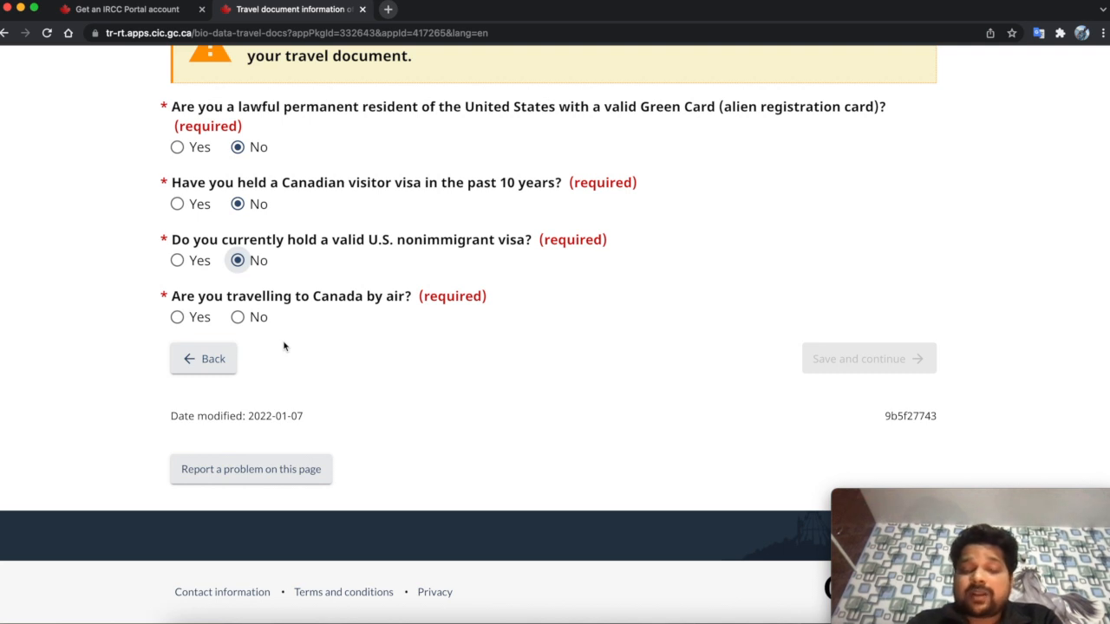
{"action": "left_click", "coordinate": [196, 318]}
{"action": "left_click", "coordinate": [916, 358]}
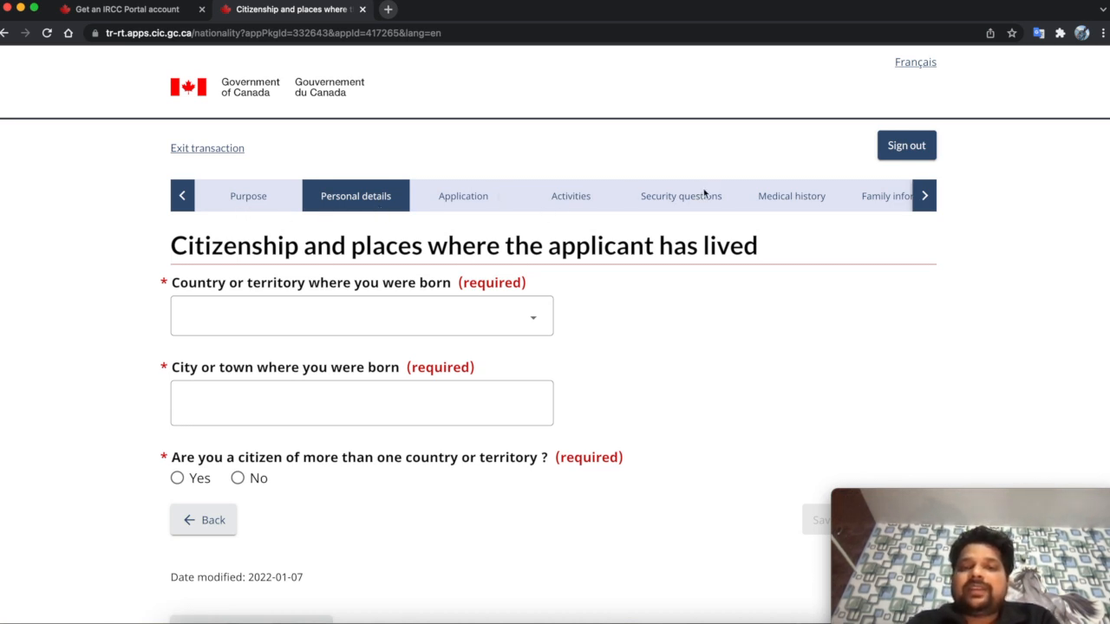
- Scroll the application progress bar through the later steps and back to Personal details
{"action": "left_click", "coordinate": [924, 198]}
{"action": "left_click", "coordinate": [925, 197]}
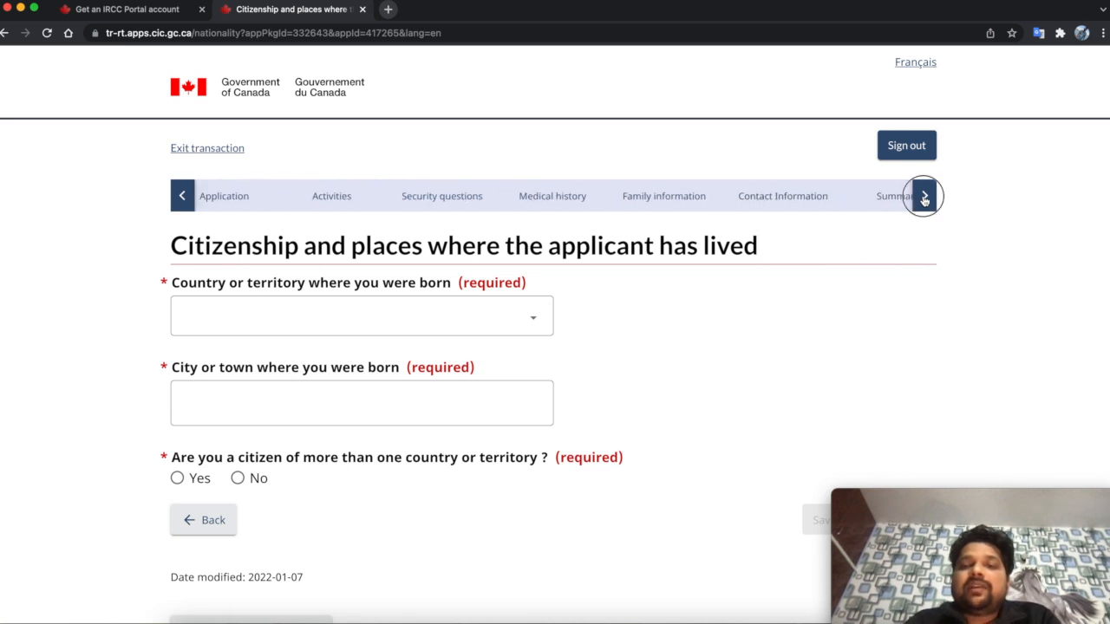
{"action": "left_click", "coordinate": [924, 198]}
{"action": "left_click", "coordinate": [924, 198]}
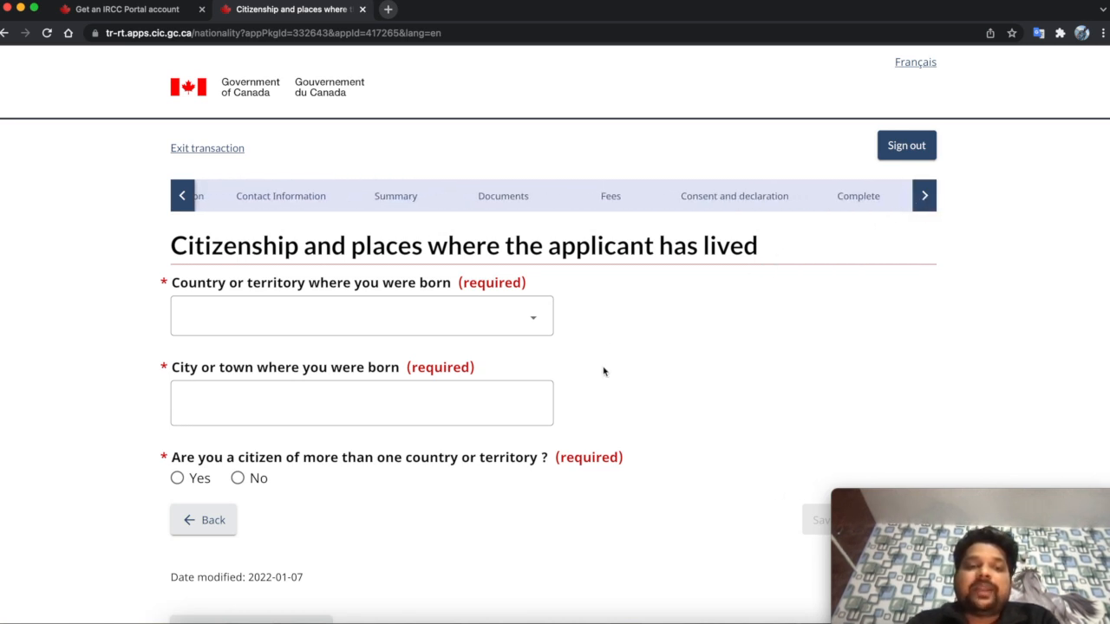
{"action": "left_click", "coordinate": [179, 199]}
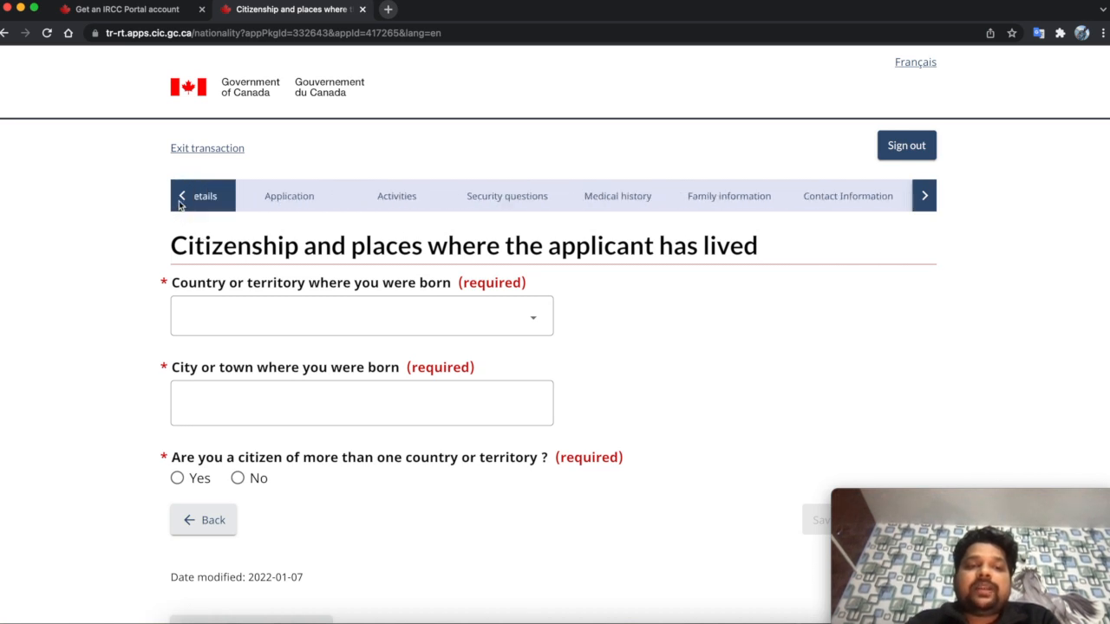
{"action": "left_click", "coordinate": [180, 199]}
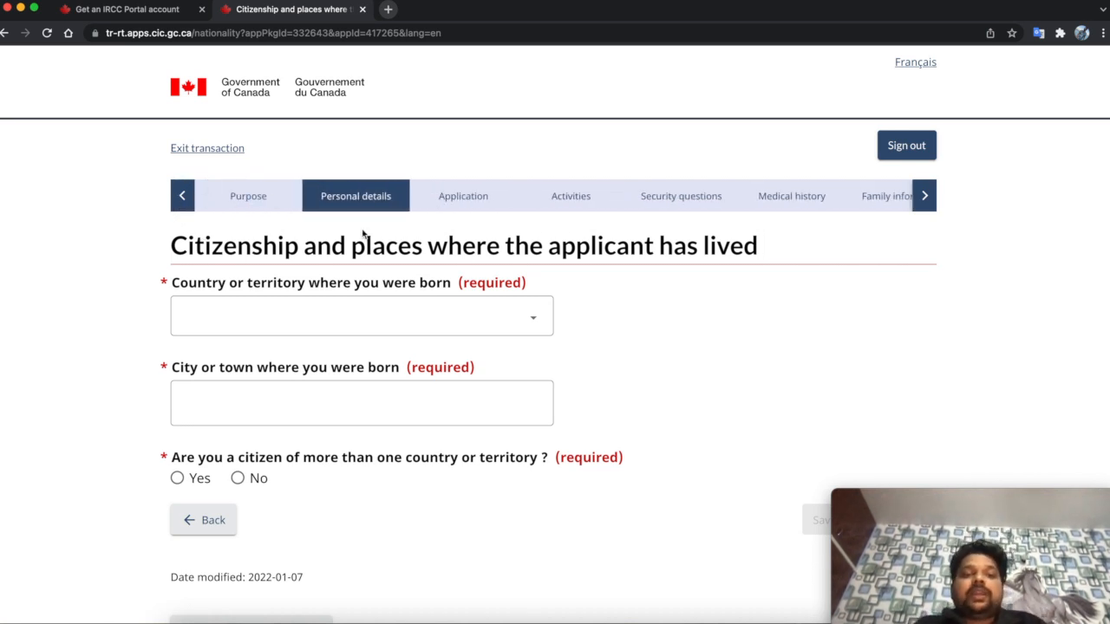
- Enter Delhi, India as the place of birth and answer No to multiple citizenships
{"action": "left_click", "coordinate": [353, 328]}
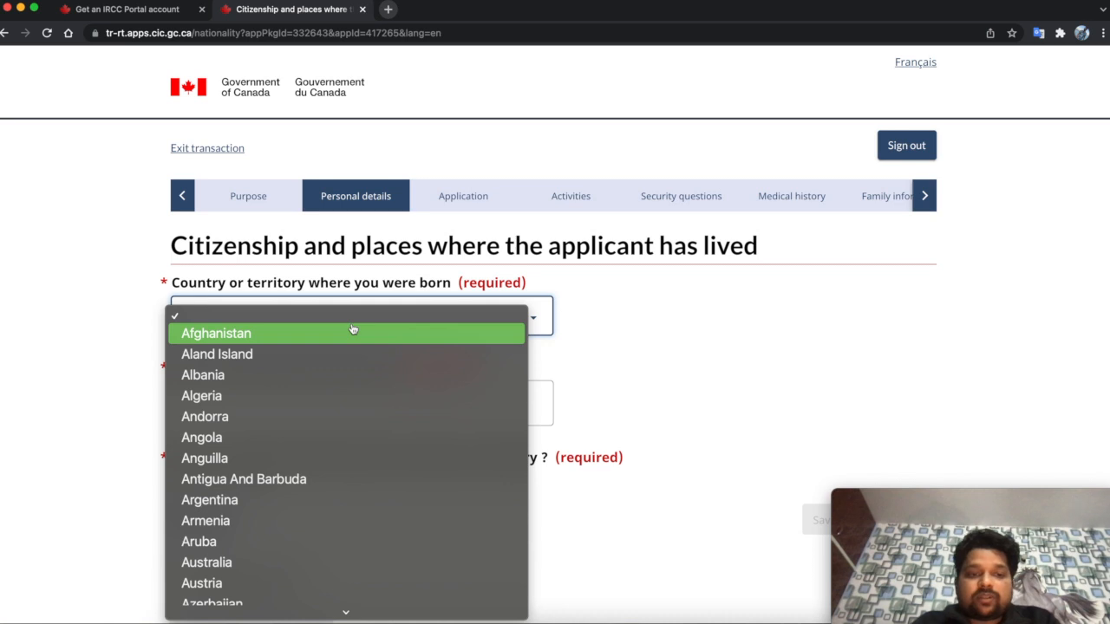
{"action": "type", "text": "india"}
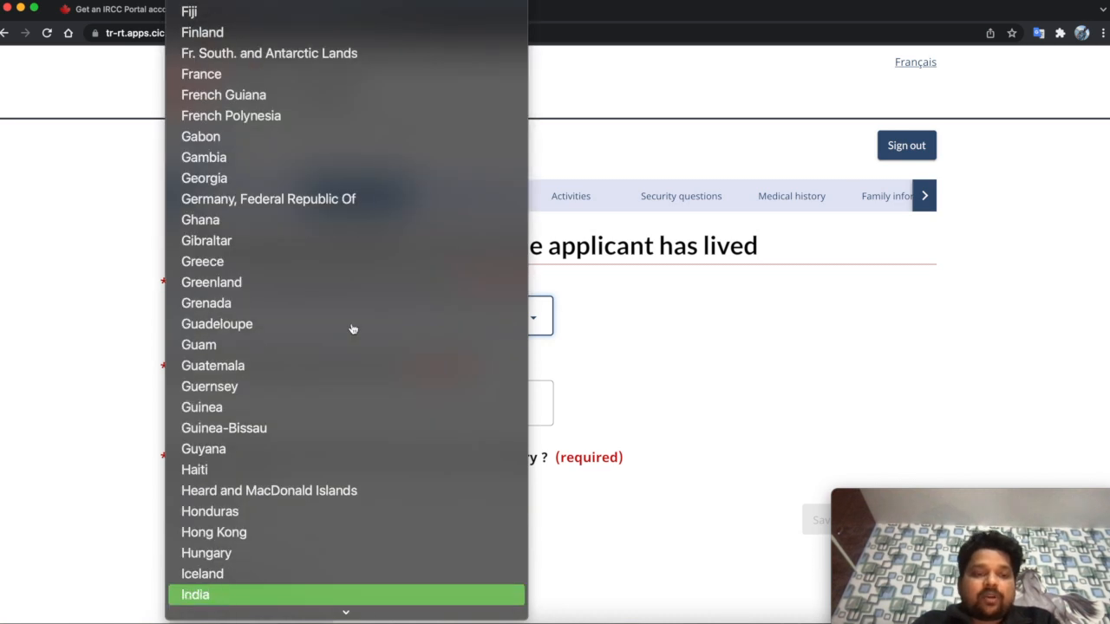
{"action": "key", "text": "Return"}
{"action": "left_click", "coordinate": [318, 404]}
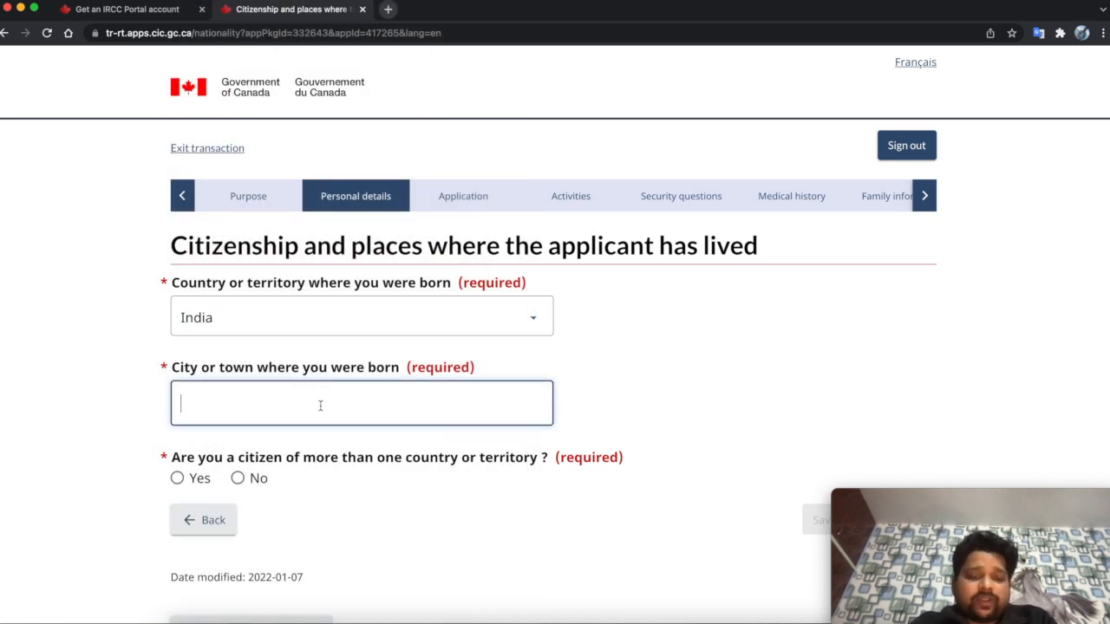
{"action": "type", "text": "Delhi"}
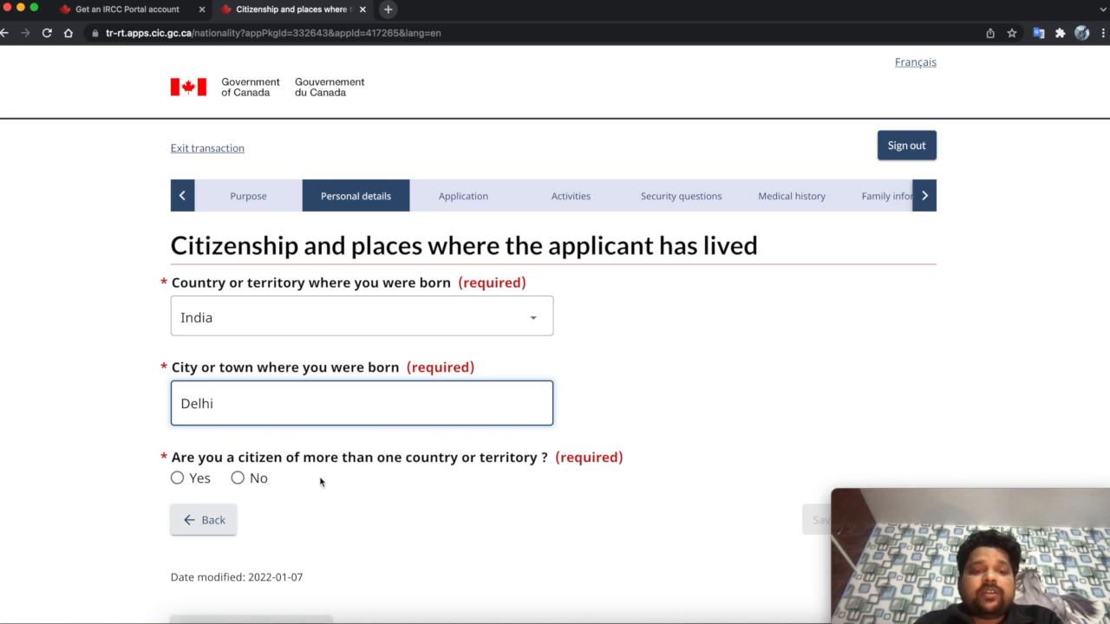
{"action": "left_click", "coordinate": [250, 479]}
- Choose India as the citizenship, held since birth, and save the page
{"action": "scroll", "coordinate": [321, 504], "scroll_direction": "down", "scroll_amount": 2}
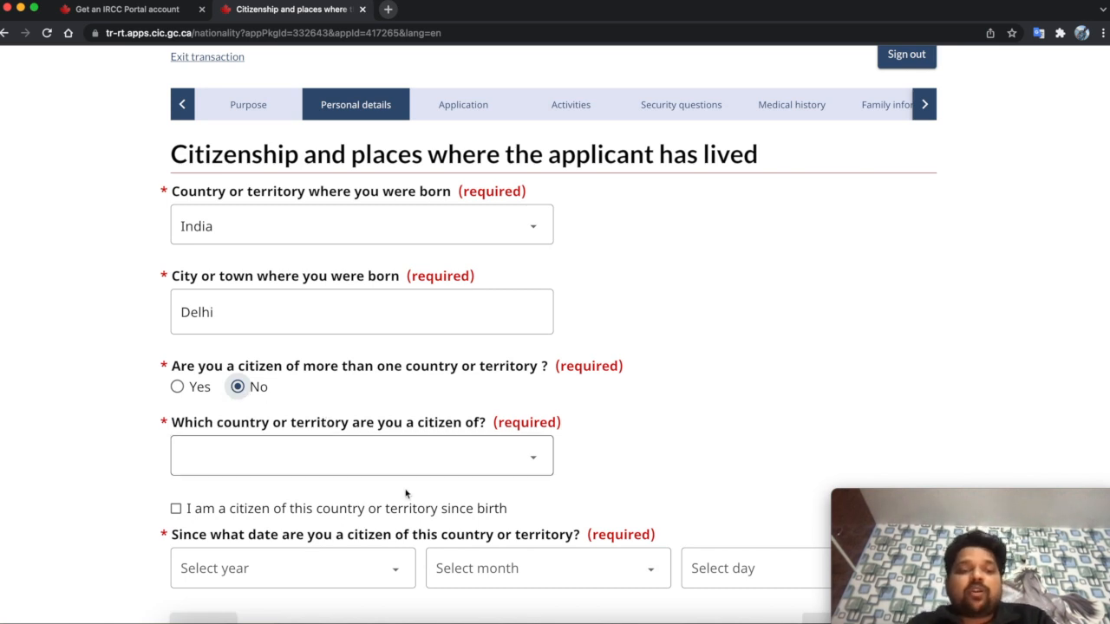
{"action": "scroll", "coordinate": [397, 480], "scroll_direction": "down", "scroll_amount": 2}
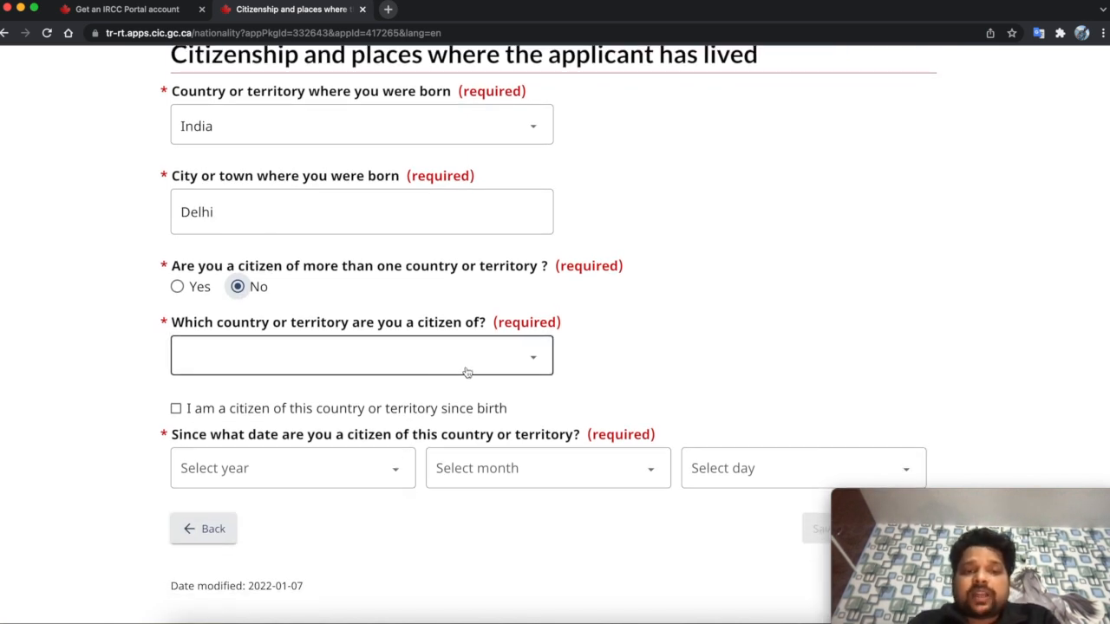
{"action": "left_click", "coordinate": [467, 372]}
{"action": "type", "text": "India"}
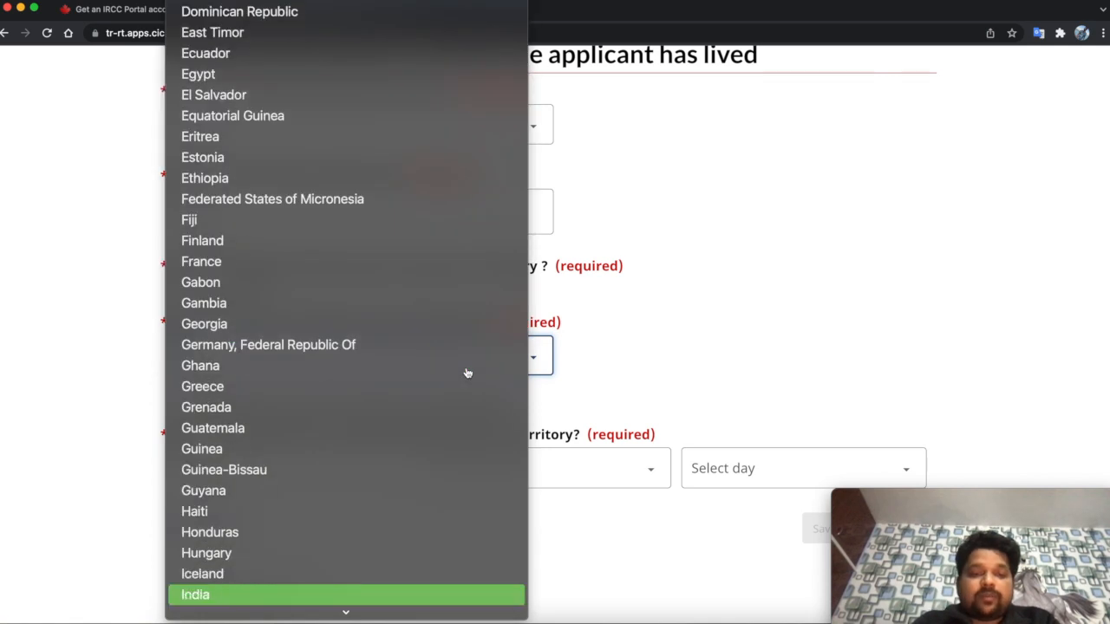
{"action": "key", "text": "Return"}
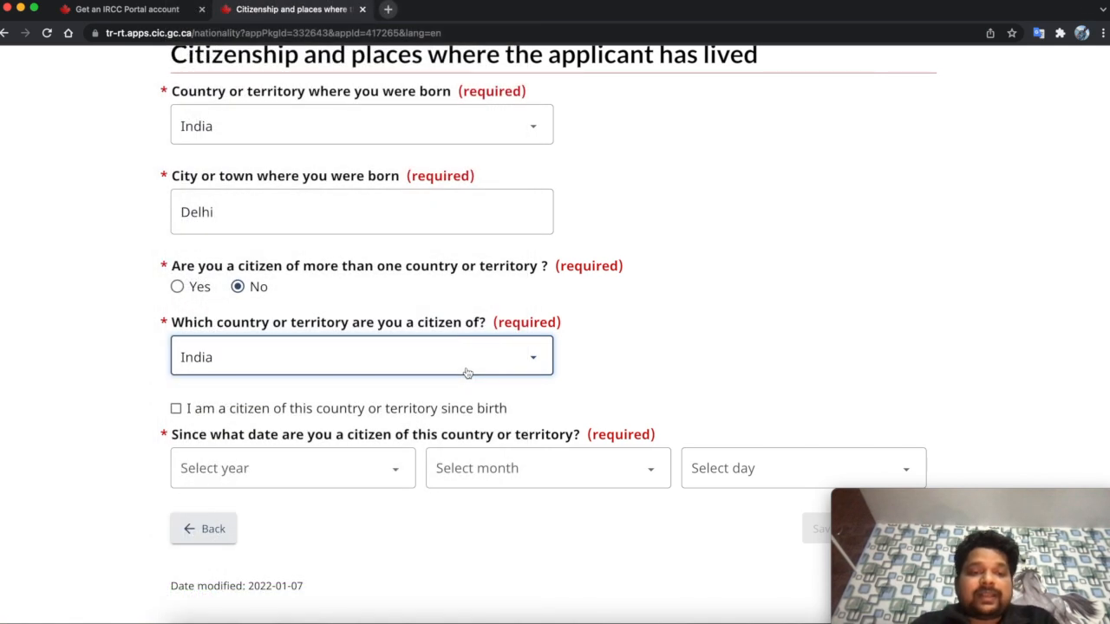
{"action": "left_click", "coordinate": [248, 415]}
{"action": "scroll", "coordinate": [326, 406], "scroll_direction": "down", "scroll_amount": 1}
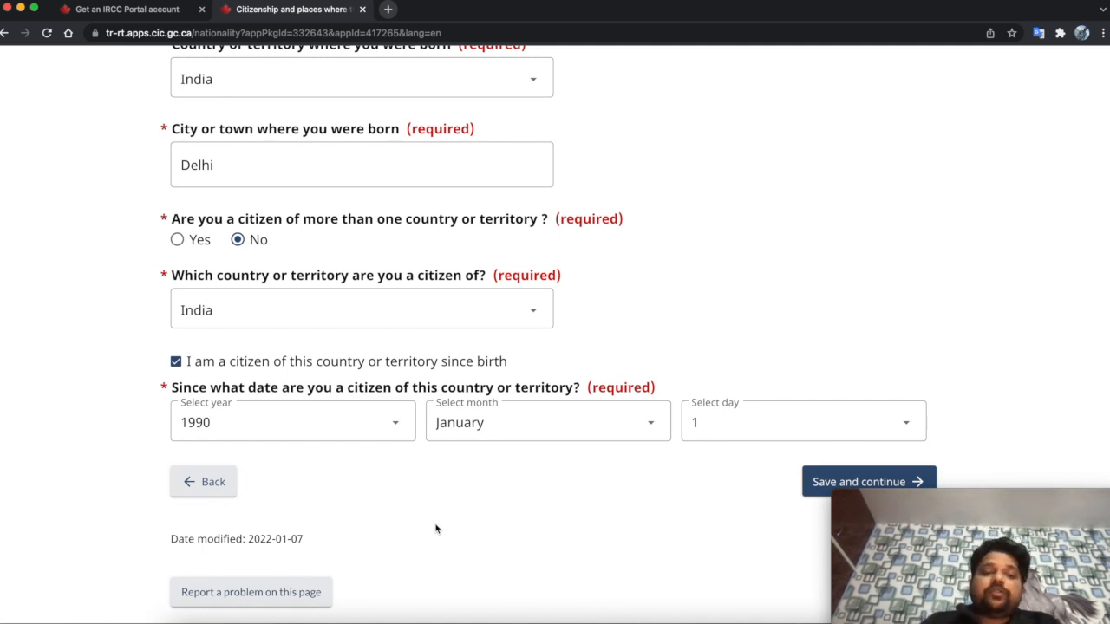
{"action": "scroll", "coordinate": [654, 321], "scroll_direction": "up", "scroll_amount": 5}
{"action": "scroll", "coordinate": [654, 321], "scroll_direction": "down", "scroll_amount": 7}
{"action": "left_click", "coordinate": [839, 379]}
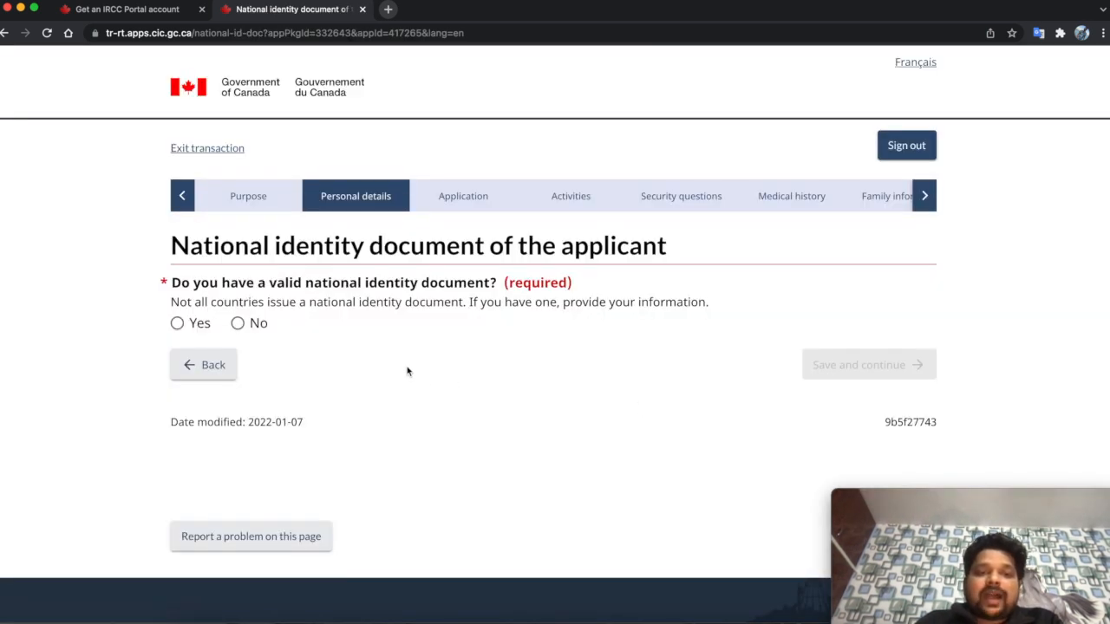
- Declare a national identity document, then enter and confirm its document number
{"action": "left_click", "coordinate": [199, 327]}
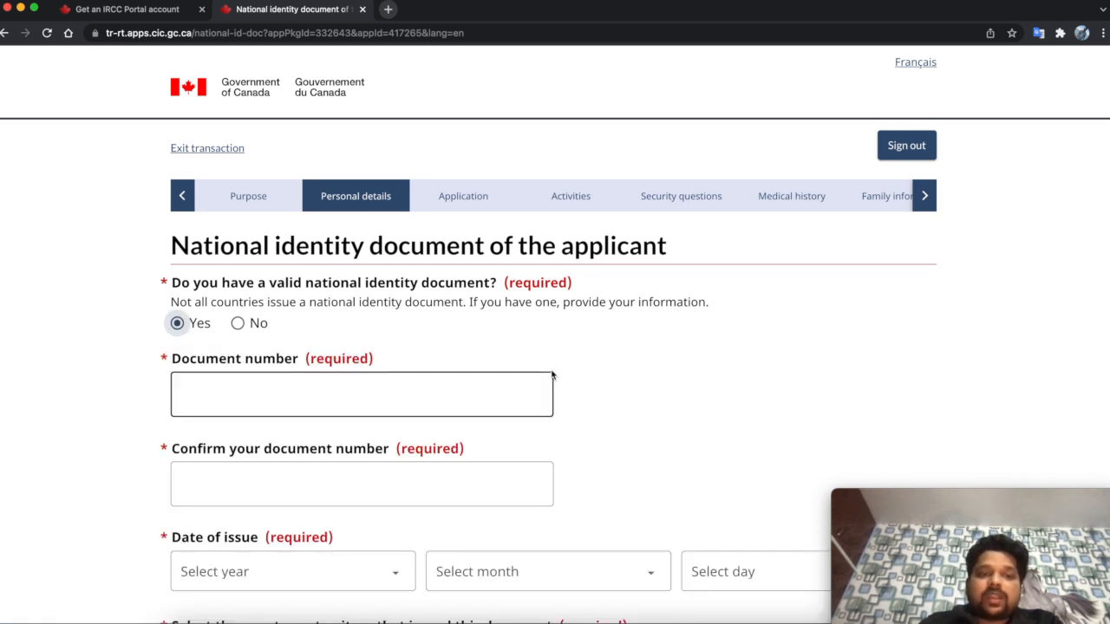
{"action": "scroll", "coordinate": [668, 376], "scroll_direction": "down", "scroll_amount": 3}
{"action": "left_click", "coordinate": [382, 301]}
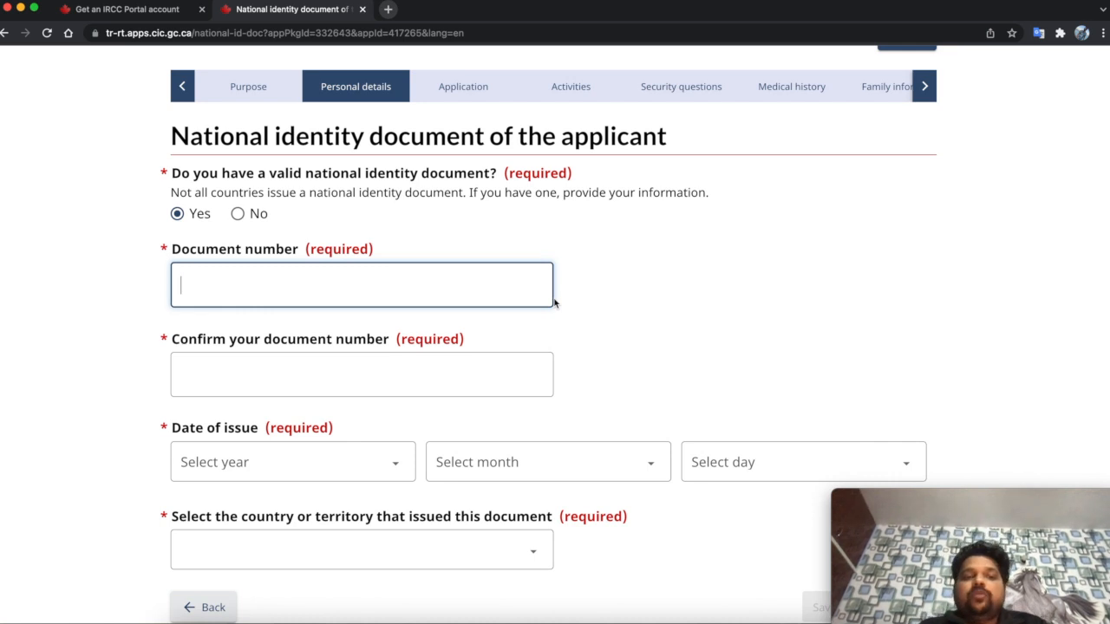
{"action": "type", "text": "Qw"}
{"action": "key", "text": "BackSpace"}
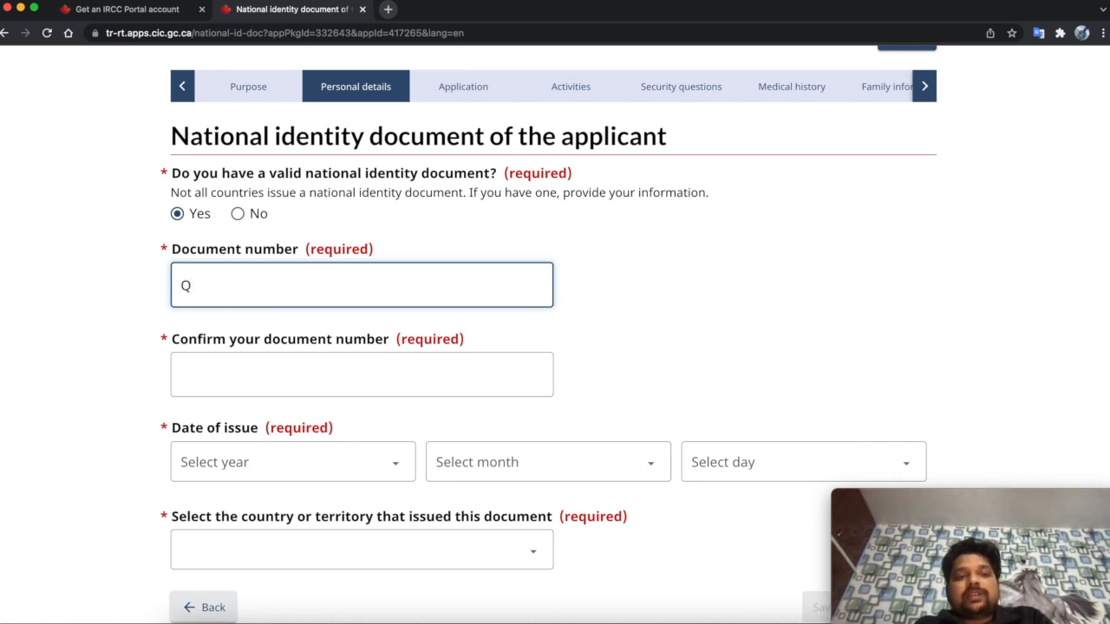
{"action": "type", "text": "WE"}
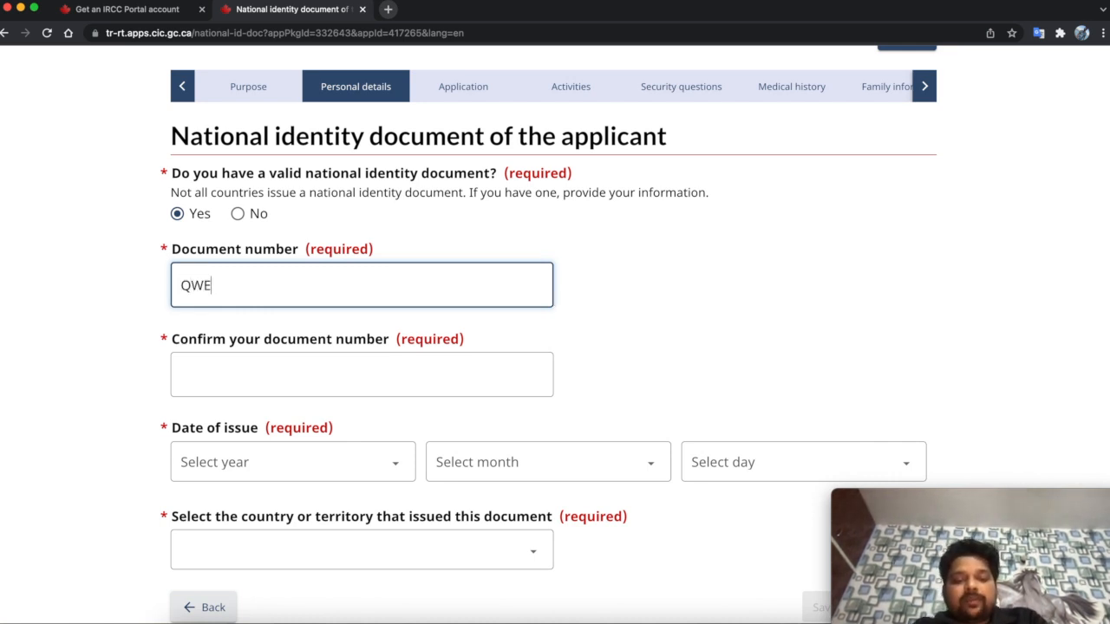
{"action": "type", "text": "R124"}
{"action": "left_click", "coordinate": [408, 374]}
{"action": "type", "text": "QWER124"}
{"action": "scroll", "coordinate": [350, 214], "scroll_direction": "down", "scroll_amount": 2}
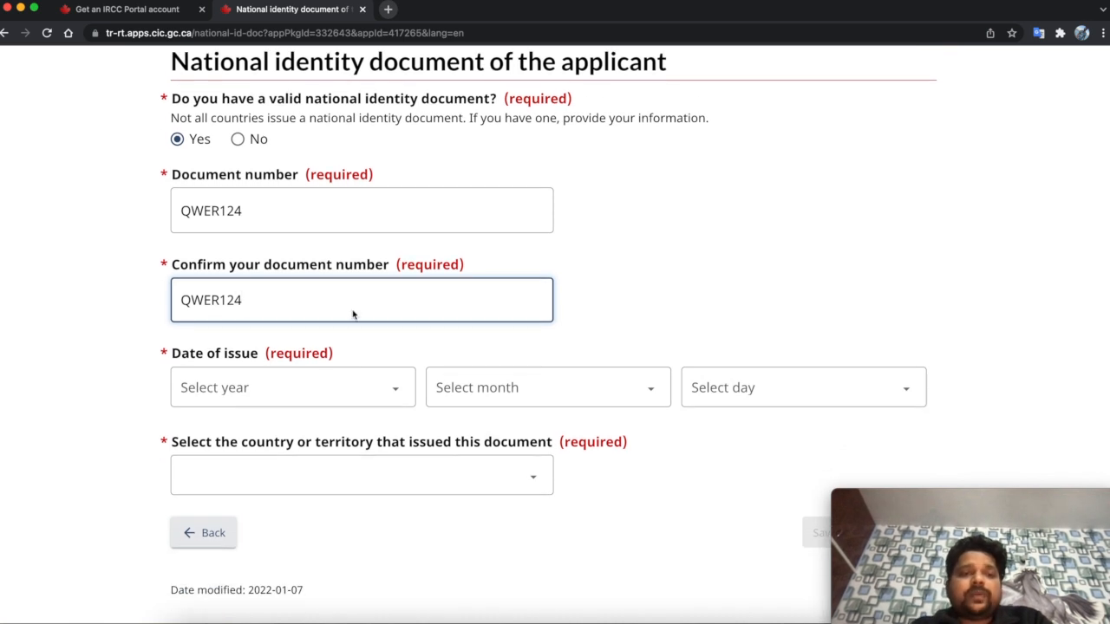
{"action": "scroll", "coordinate": [318, 304], "scroll_direction": "down", "scroll_amount": 1}
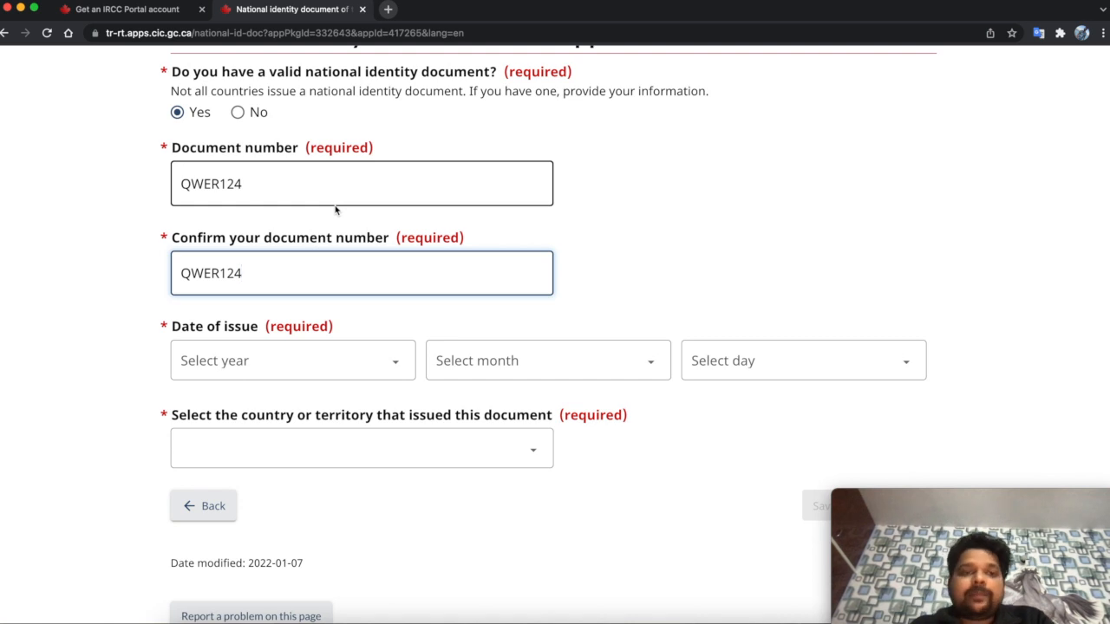
- Set the issue date to 1 January 2021, issuing country India, and save
{"action": "left_click", "coordinate": [273, 362]}
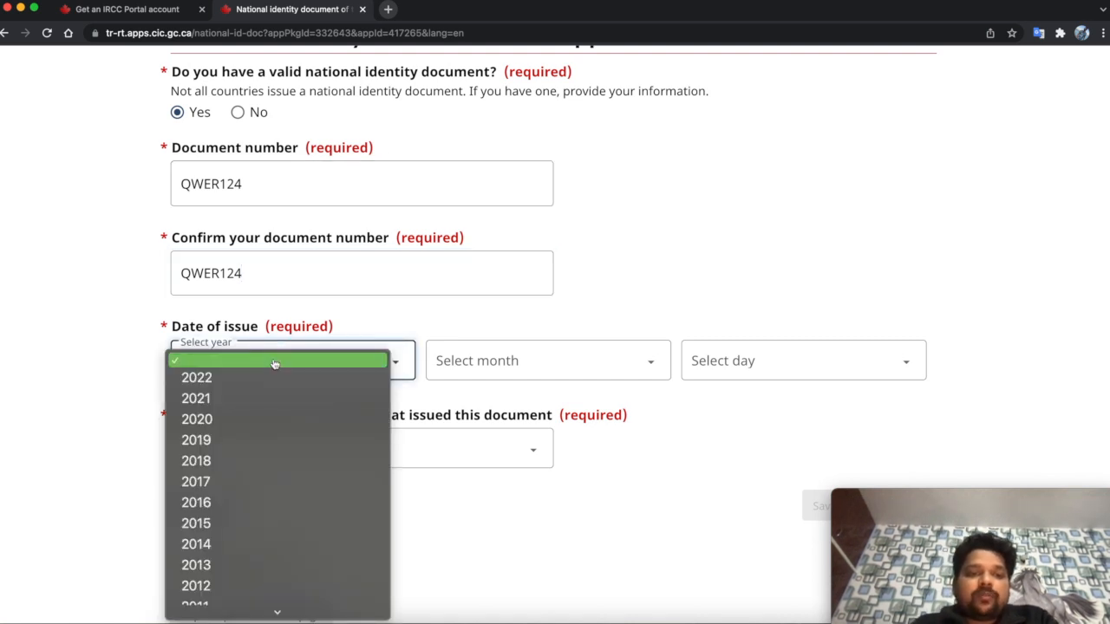
{"action": "left_click", "coordinate": [255, 400]}
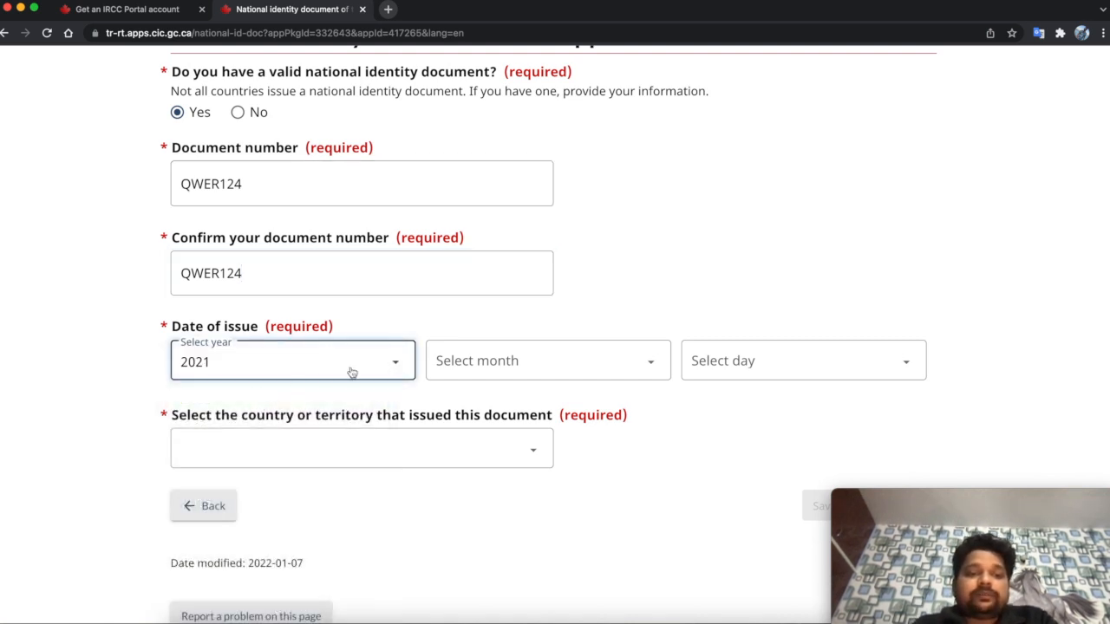
{"action": "left_click", "coordinate": [483, 360]}
{"action": "left_click", "coordinate": [483, 378]}
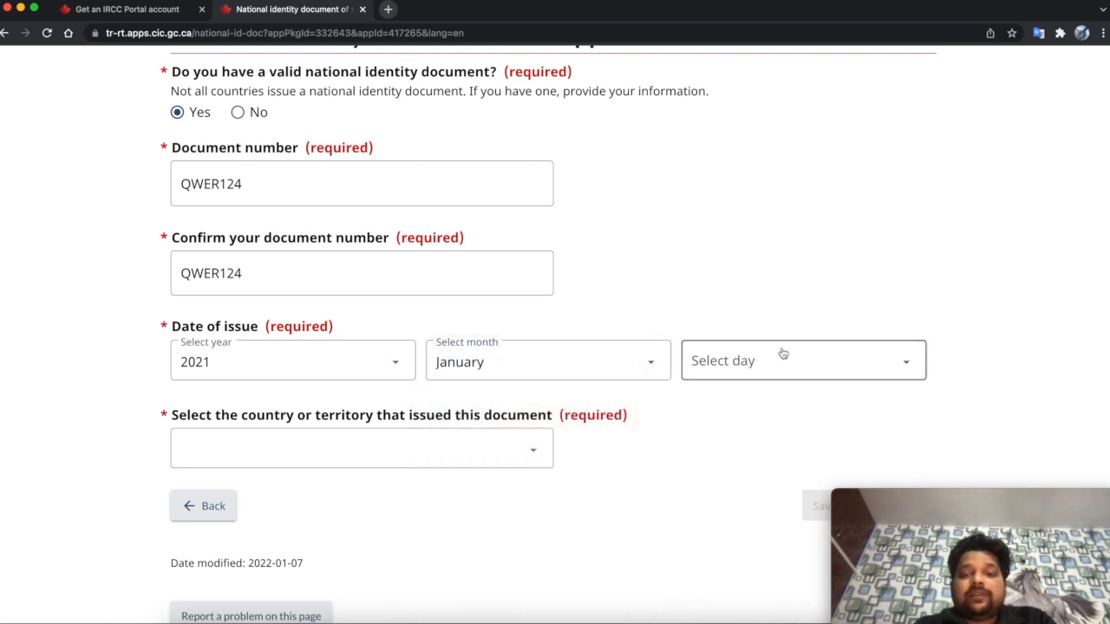
{"action": "left_click", "coordinate": [780, 356]}
{"action": "left_click", "coordinate": [744, 379]}
{"action": "scroll", "coordinate": [775, 235], "scroll_direction": "down", "scroll_amount": 3}
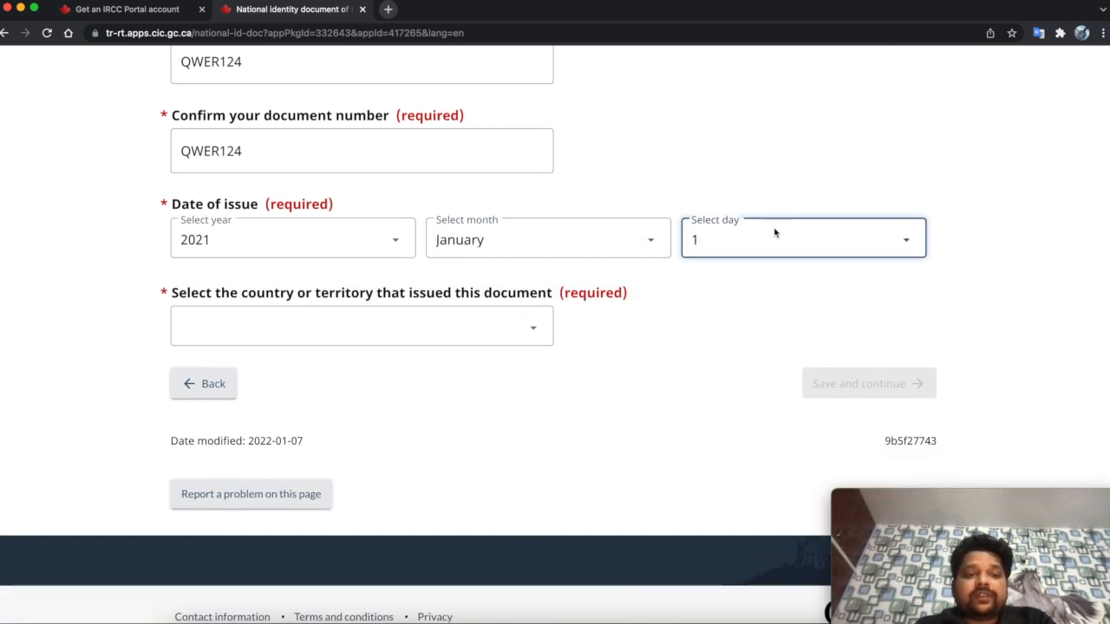
{"action": "left_click", "coordinate": [364, 341]}
{"action": "type", "text": "in"}
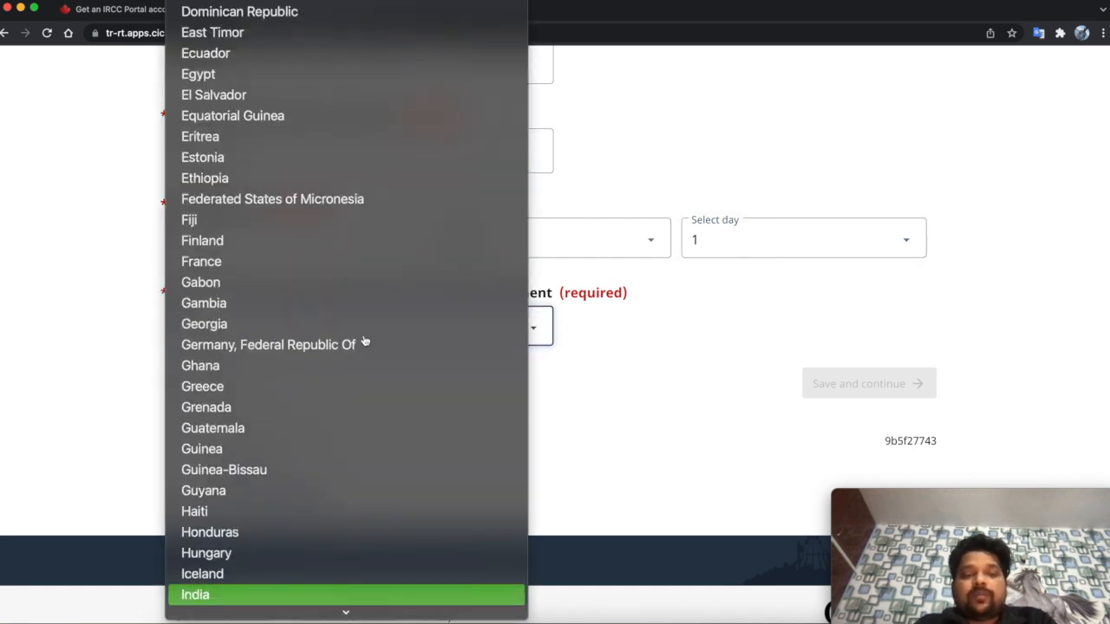
{"action": "key", "text": "Return"}
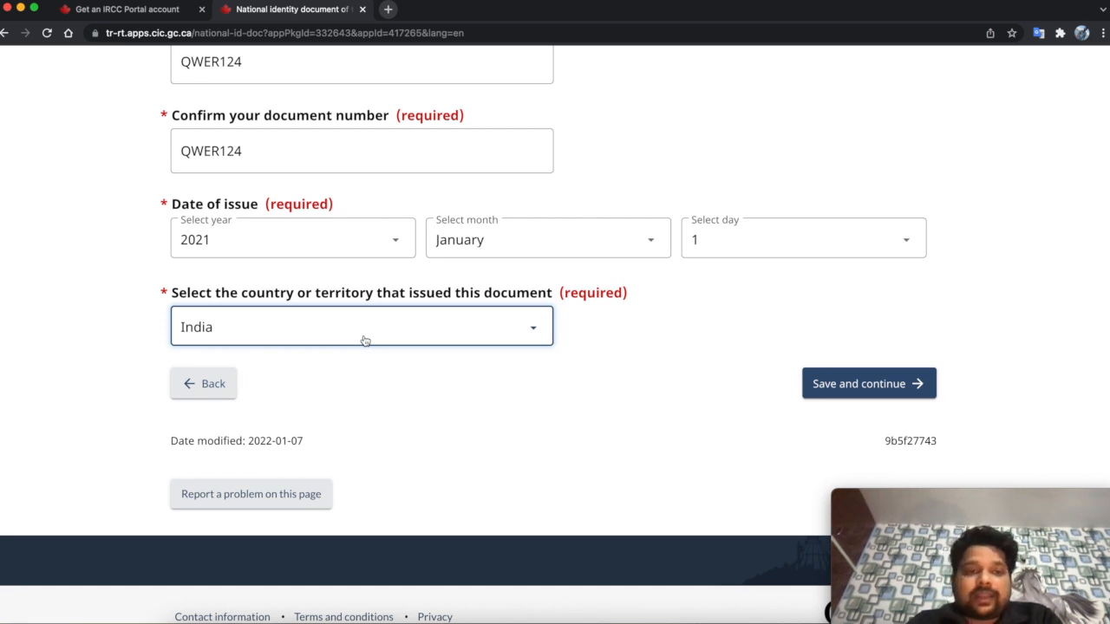
{"action": "left_click", "coordinate": [815, 383]}
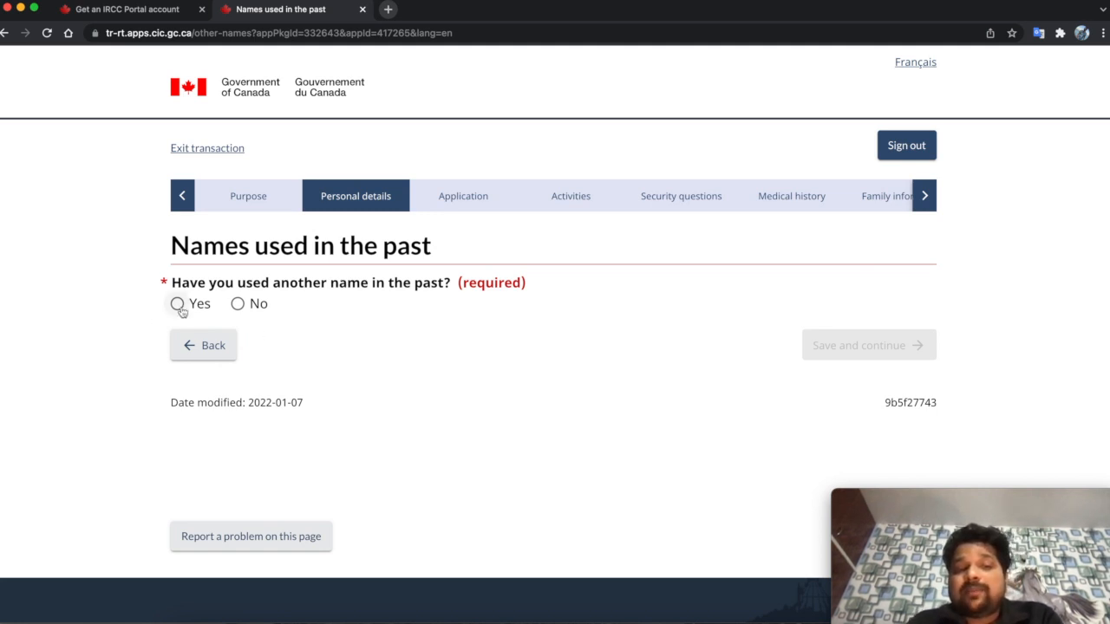
- Answer No to having used other names and save the page
{"action": "left_click", "coordinate": [236, 304]}
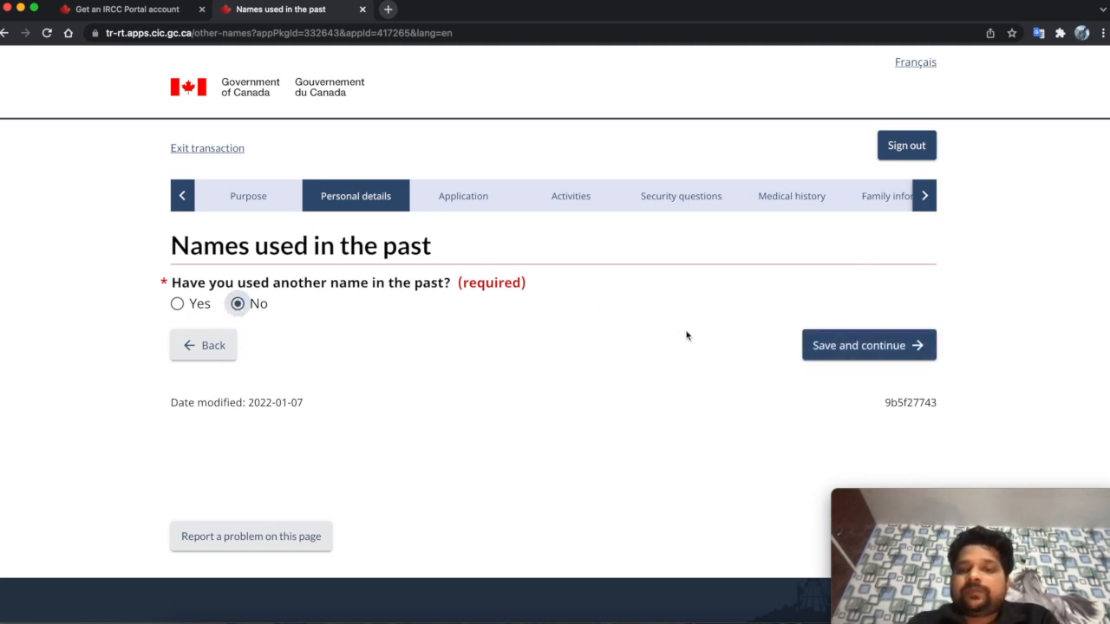
{"action": "left_click", "coordinate": [842, 345]}
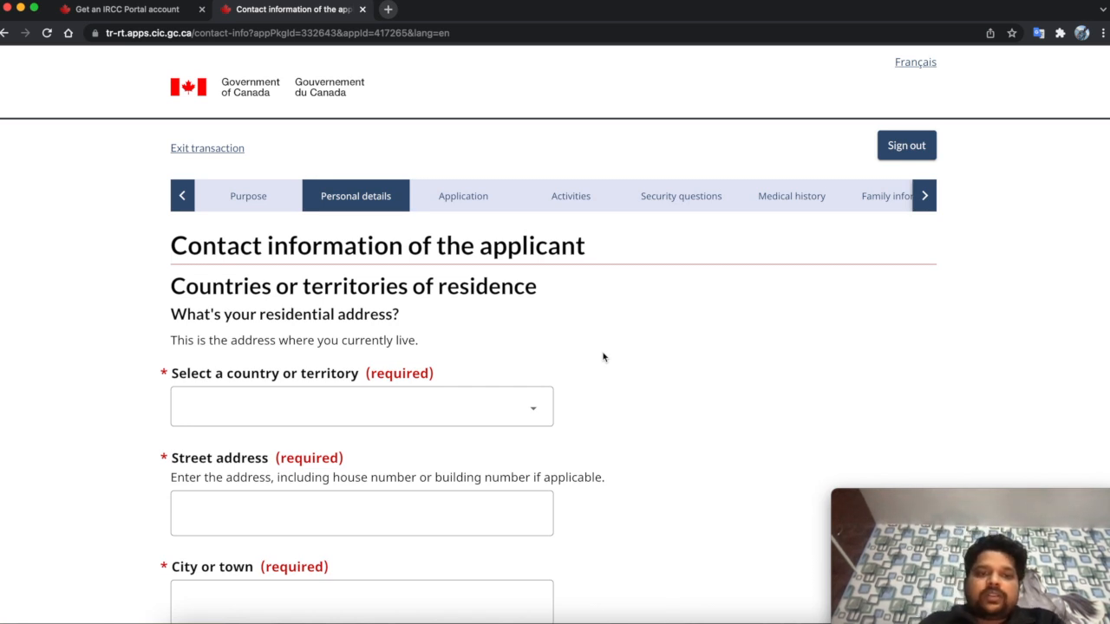
- Choose India as the residence country and fill in the street address
{"action": "scroll", "coordinate": [508, 346], "scroll_direction": "down", "scroll_amount": 1}
{"action": "scroll", "coordinate": [508, 346], "scroll_direction": "down", "scroll_amount": 2}
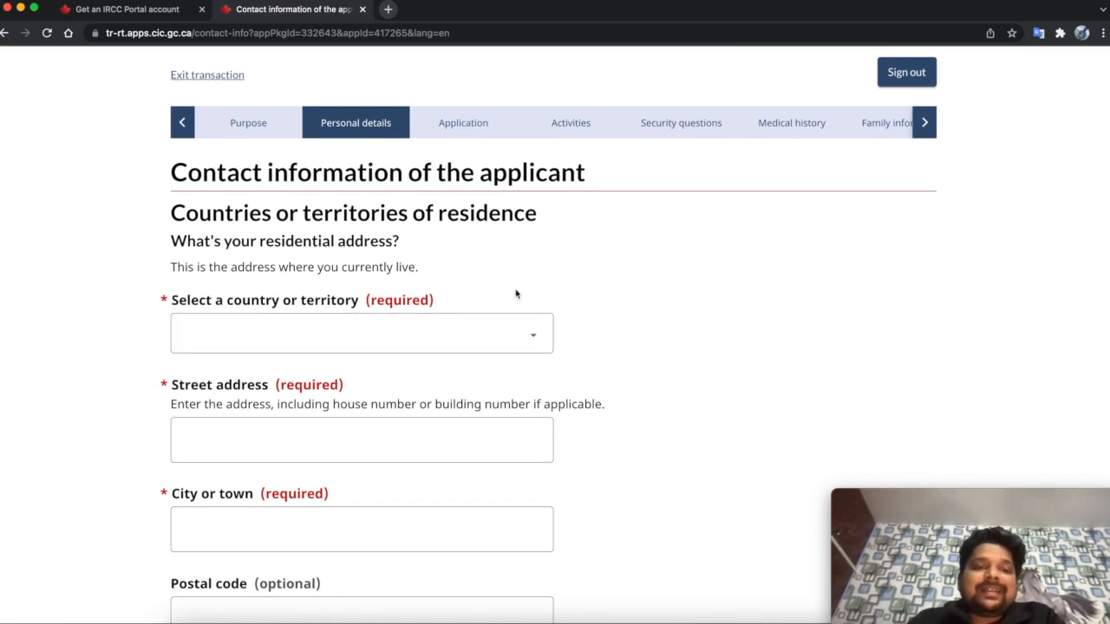
{"action": "scroll", "coordinate": [515, 294], "scroll_direction": "down", "scroll_amount": 1}
{"action": "scroll", "coordinate": [515, 294], "scroll_direction": "down", "scroll_amount": 1}
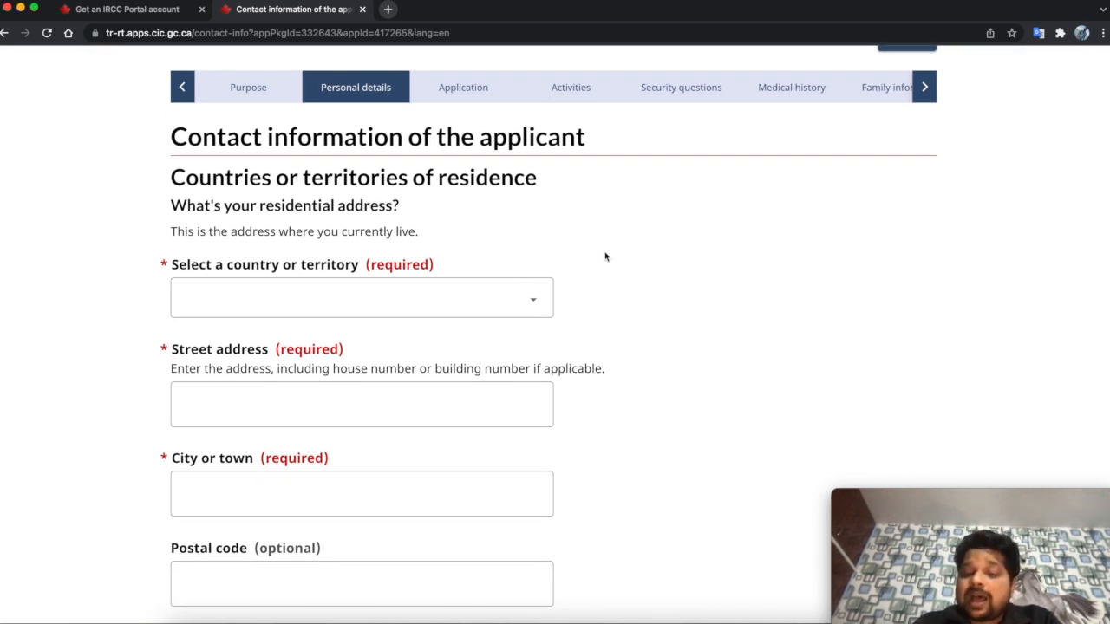
{"action": "left_click", "coordinate": [528, 302]}
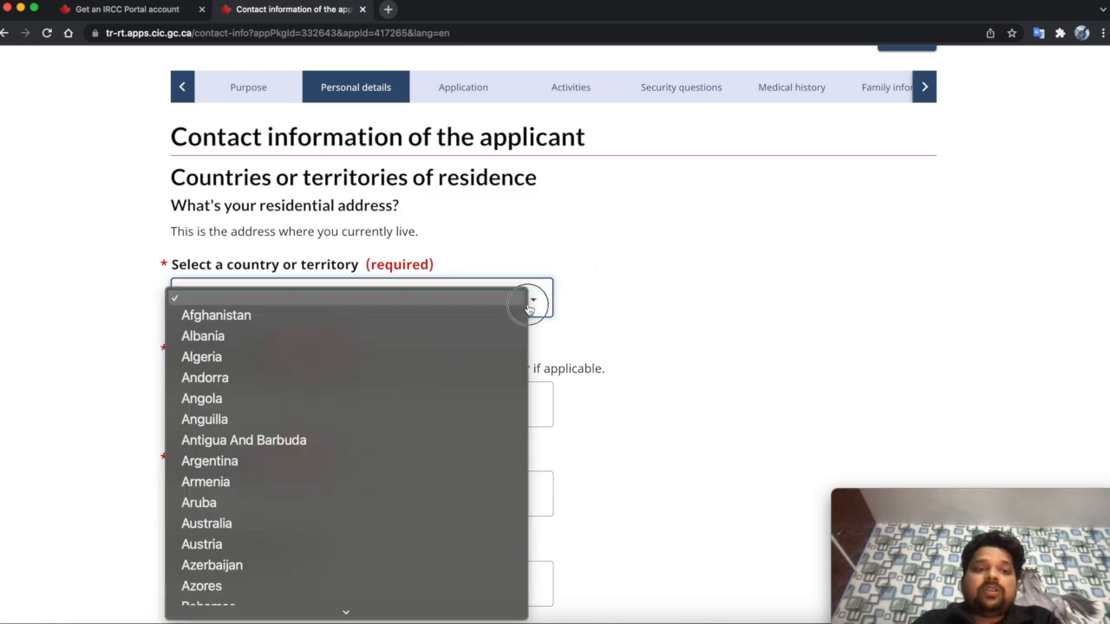
{"action": "key", "text": "i"}
{"action": "key", "text": "n"}
{"action": "key", "text": "Return"}
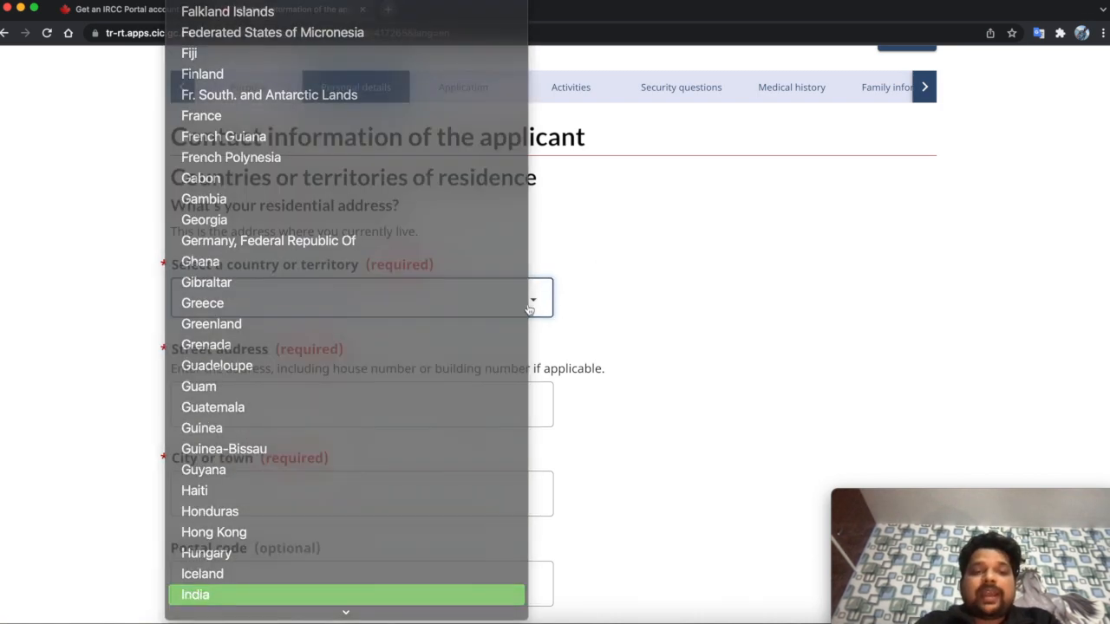
{"action": "left_click", "coordinate": [428, 403]}
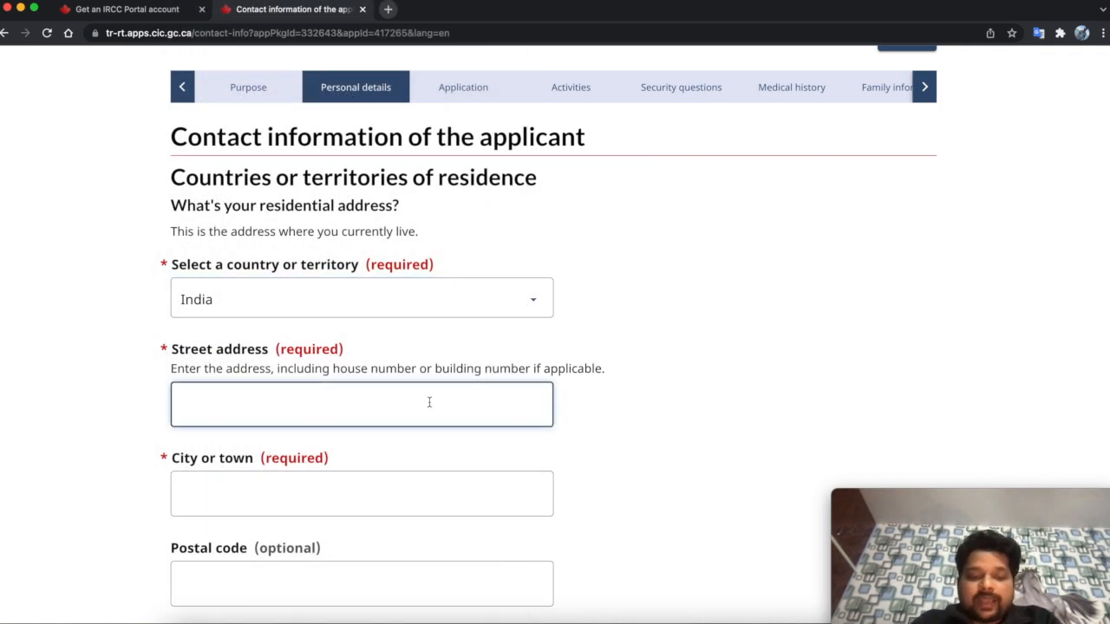
{"action": "type", "text": "Street"}
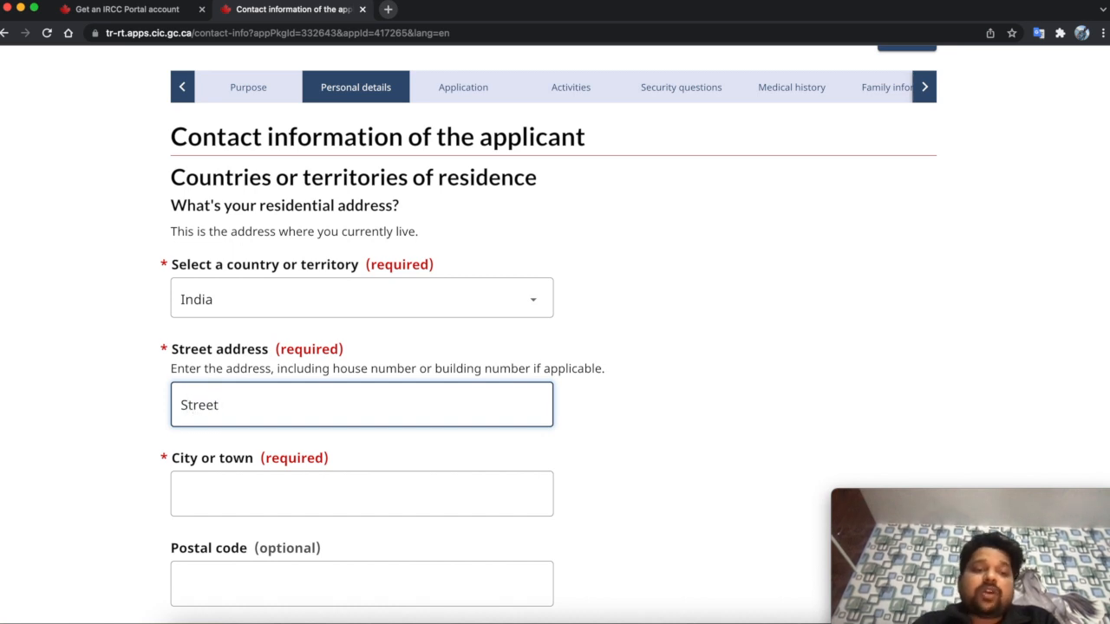
- Enter city Delhi and postal code 110011, and mark the mailing address as the same
{"action": "left_click", "coordinate": [315, 491]}
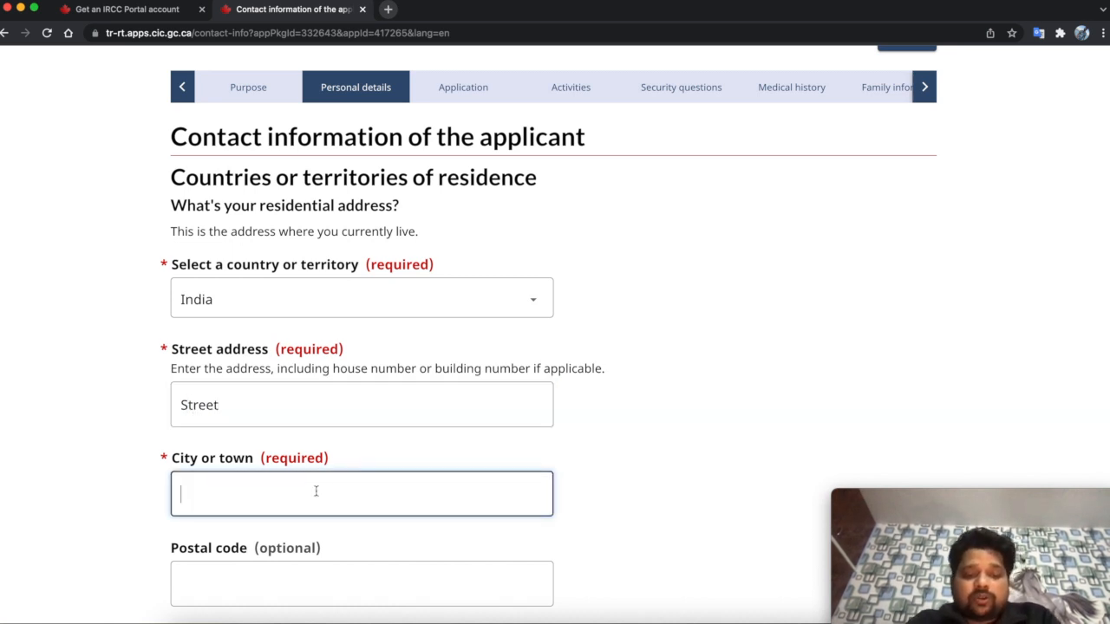
{"action": "type", "text": "Delhi"}
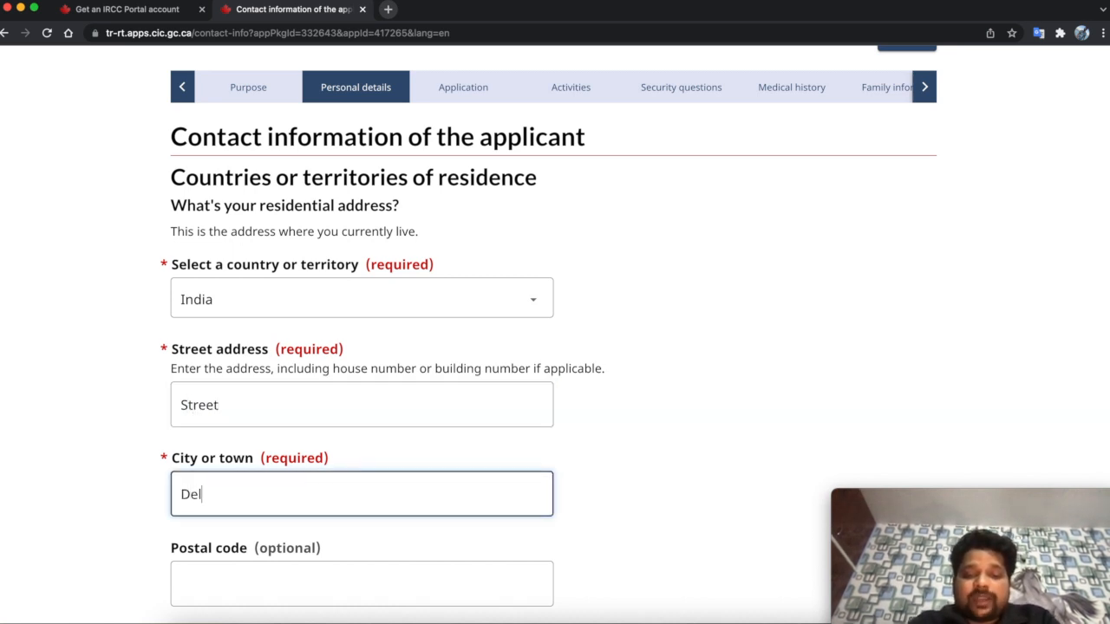
{"action": "scroll", "coordinate": [246, 536], "scroll_direction": "down", "scroll_amount": 2}
{"action": "left_click", "coordinate": [246, 536]}
{"action": "type", "text": "110011"}
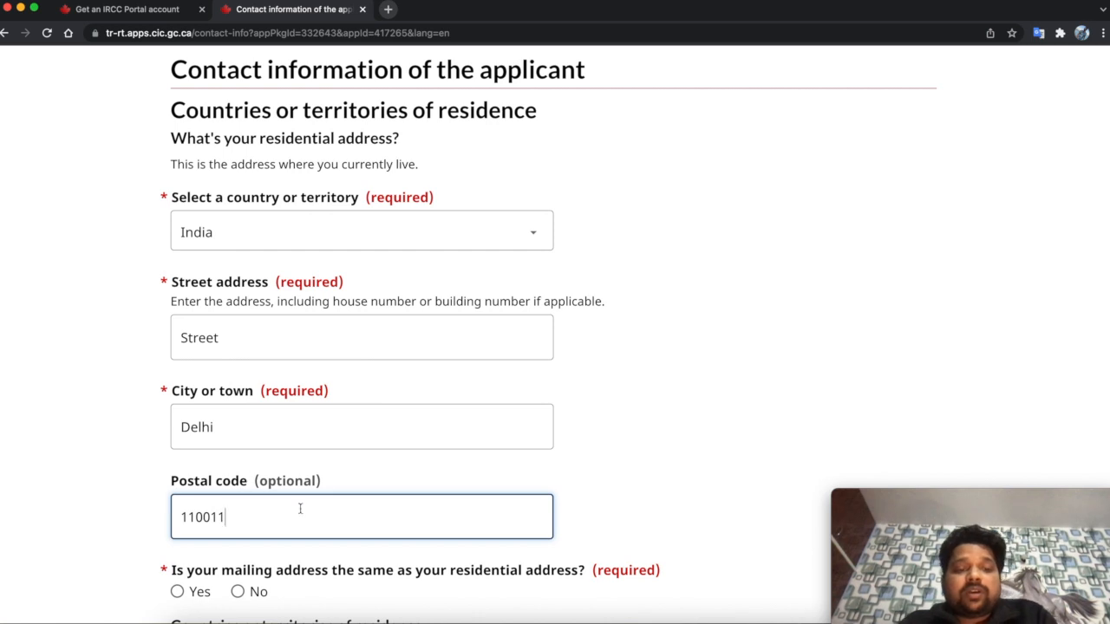
{"action": "scroll", "coordinate": [300, 511], "scroll_direction": "down", "scroll_amount": 3}
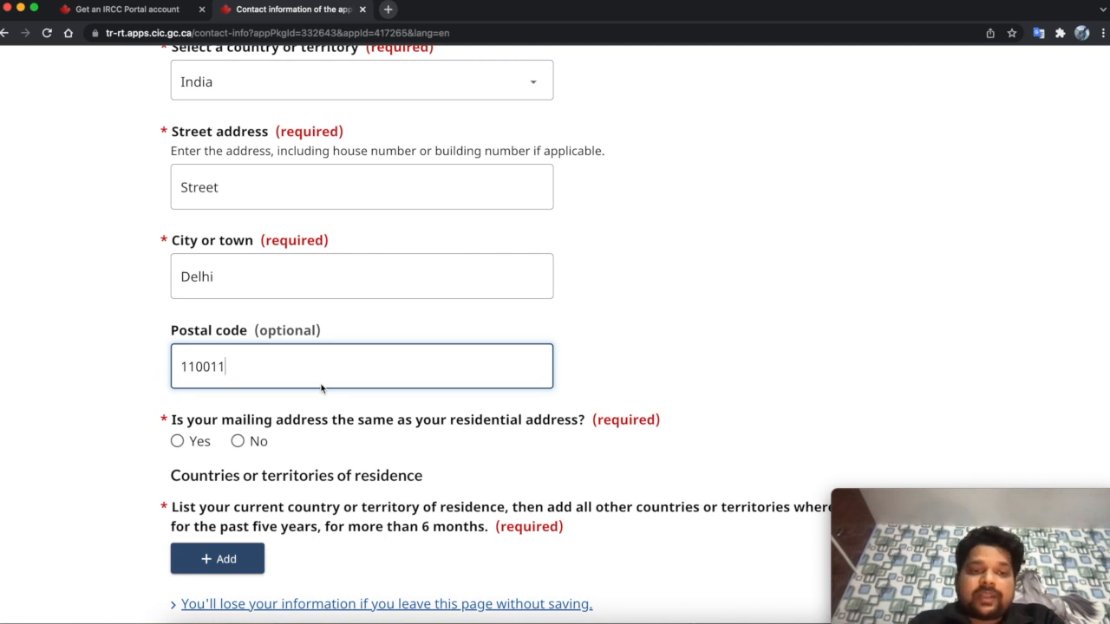
{"action": "left_click", "coordinate": [178, 442]}
{"action": "scroll", "coordinate": [179, 443], "scroll_direction": "down", "scroll_amount": 3}
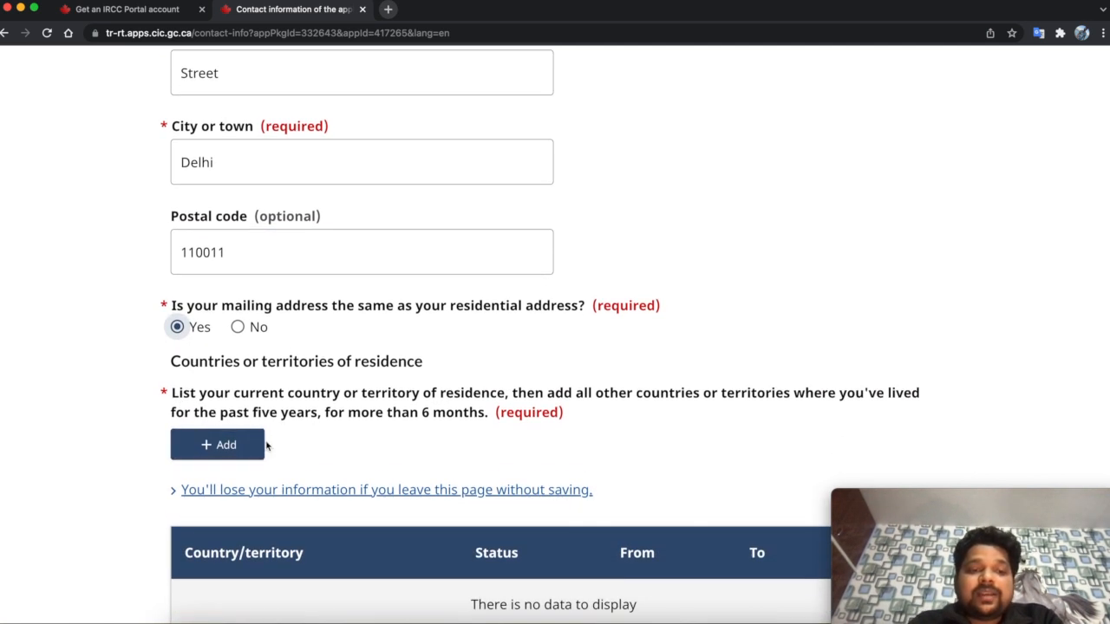
{"action": "scroll", "coordinate": [320, 456], "scroll_direction": "down", "scroll_amount": 2}
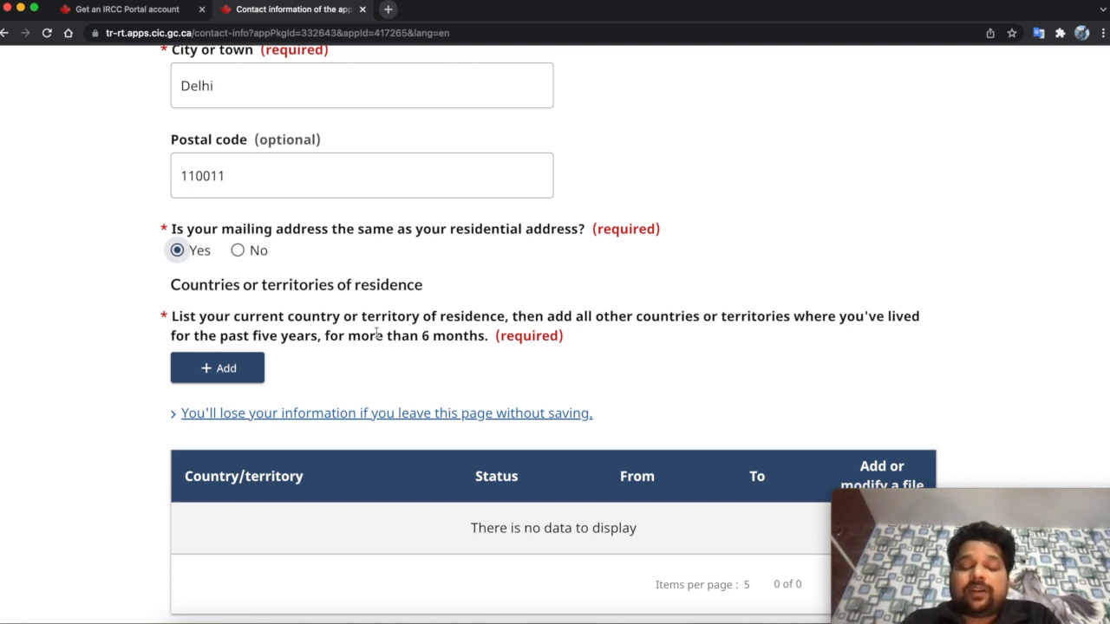
- Add a residence entry for India with status Citizen
{"action": "left_click", "coordinate": [209, 368]}
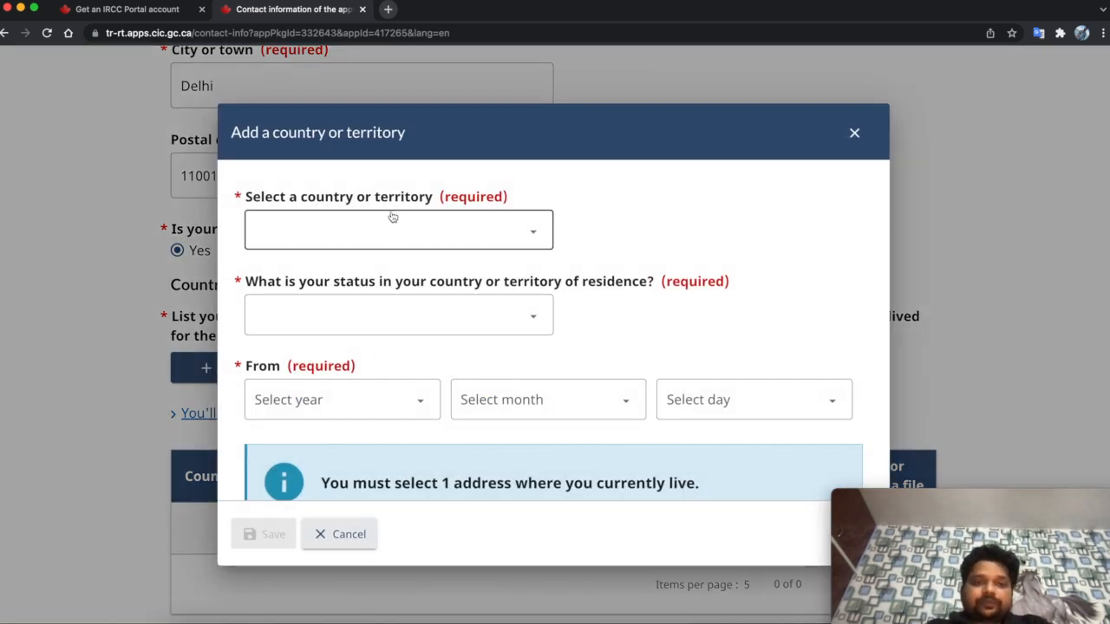
{"action": "left_click", "coordinate": [390, 230]}
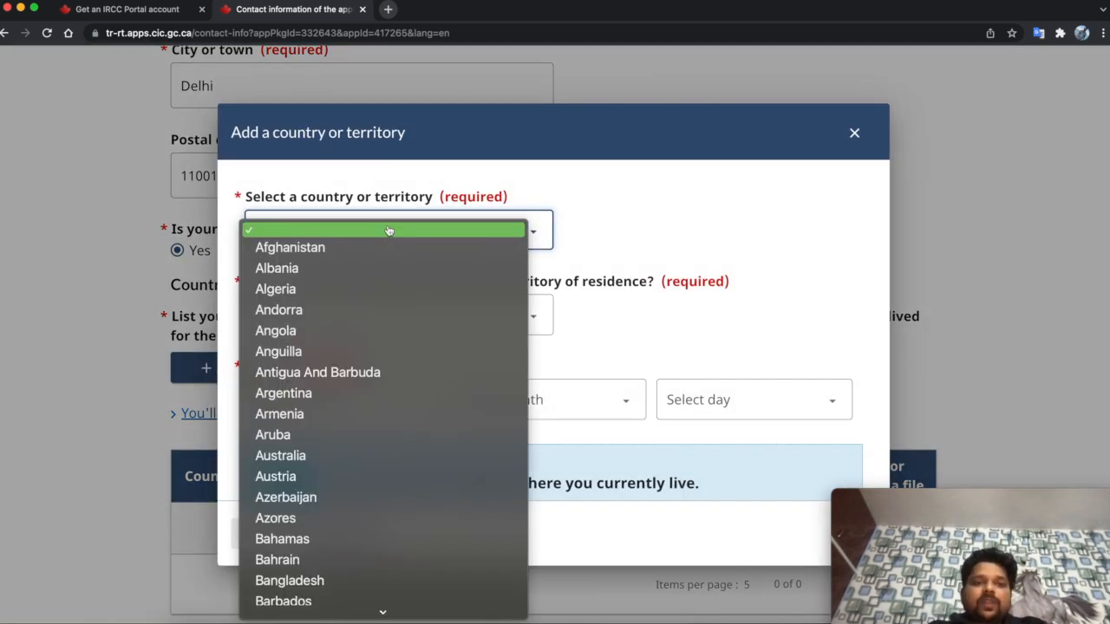
{"action": "type", "text": "india"}
{"action": "key", "text": "Return"}
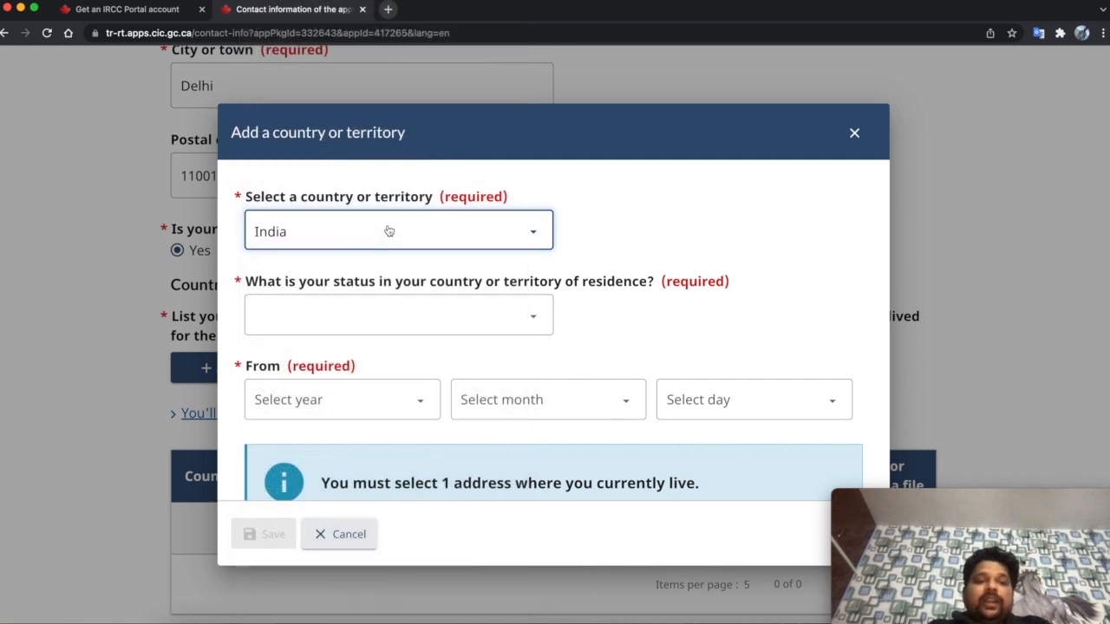
{"action": "left_click", "coordinate": [365, 323]}
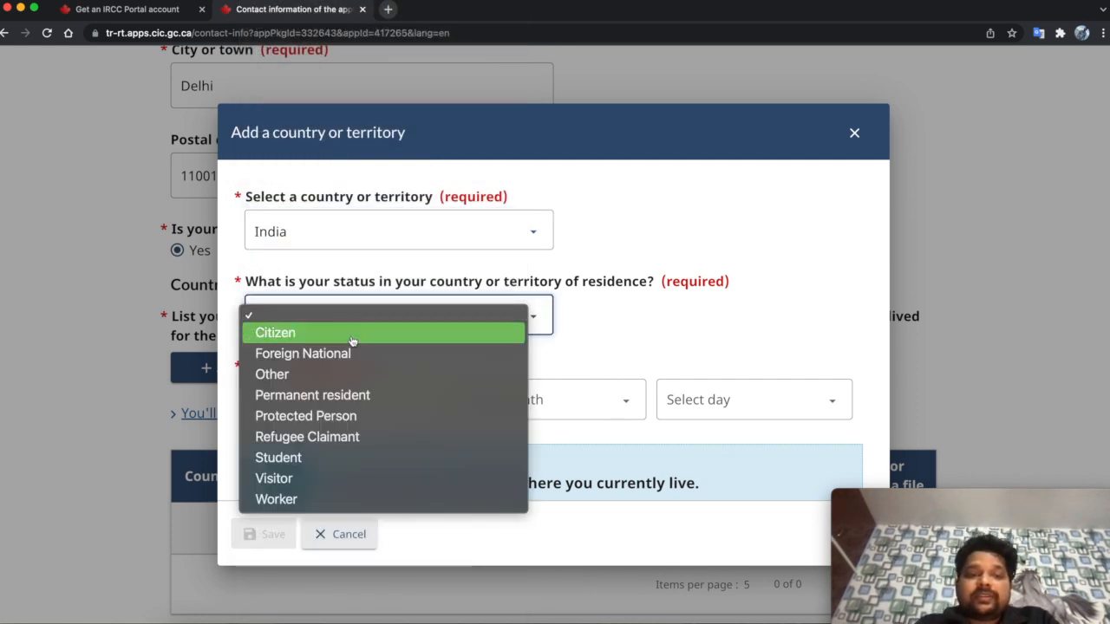
{"action": "left_click", "coordinate": [352, 343]}
{"action": "scroll", "coordinate": [359, 367], "scroll_direction": "down", "scroll_amount": 2}
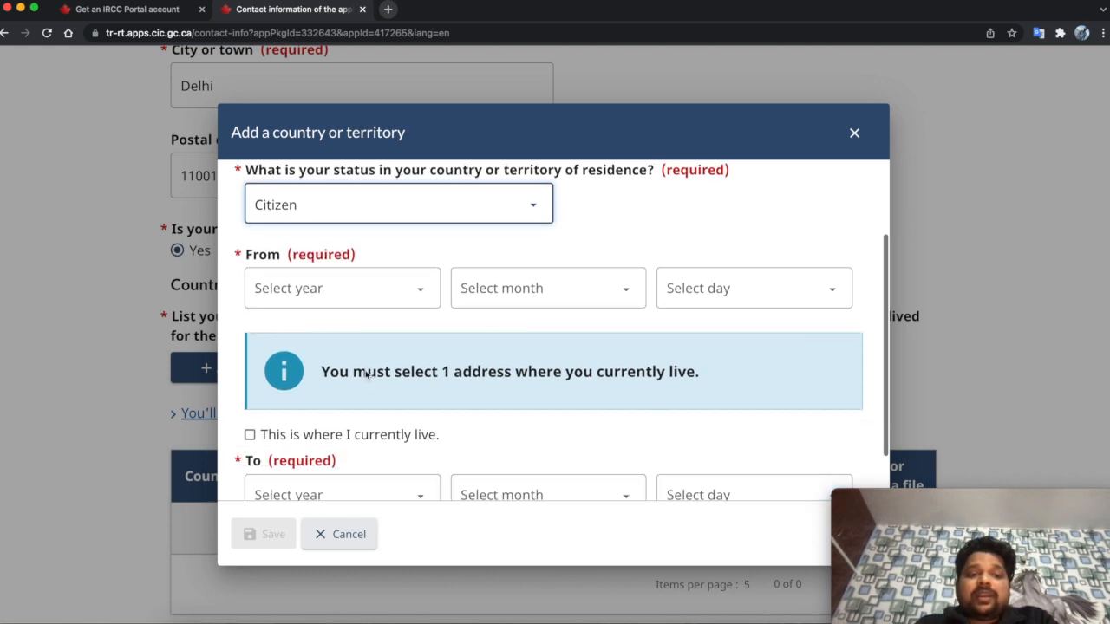
- Set the residence start date to 1 January 1991
{"action": "left_click", "coordinate": [429, 287]}
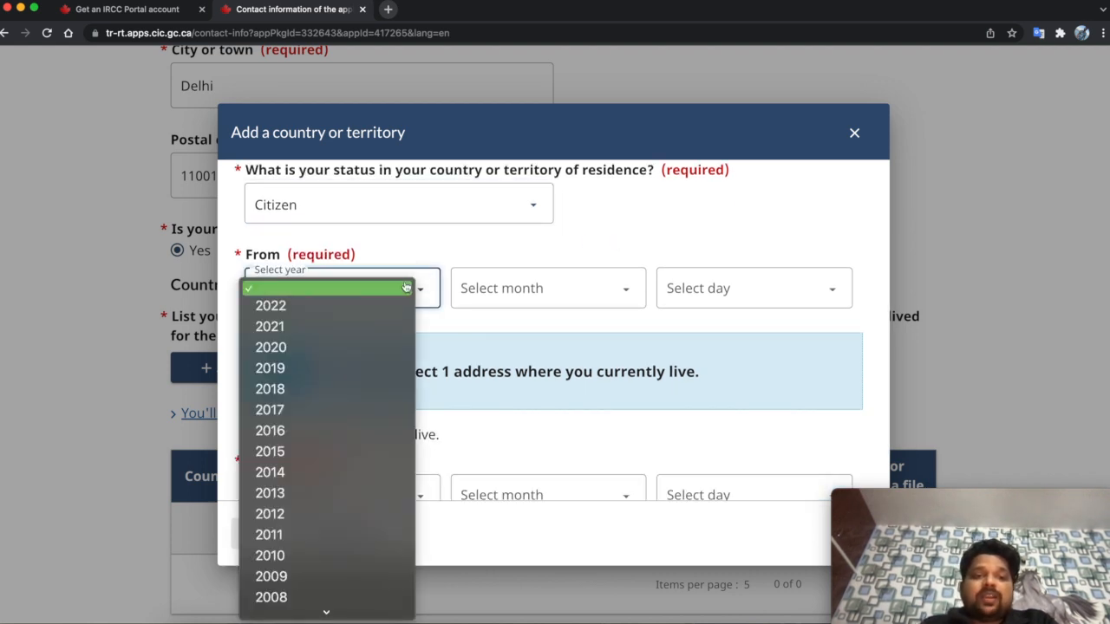
{"action": "scroll", "coordinate": [341, 499], "scroll_direction": "down", "scroll_amount": 5}
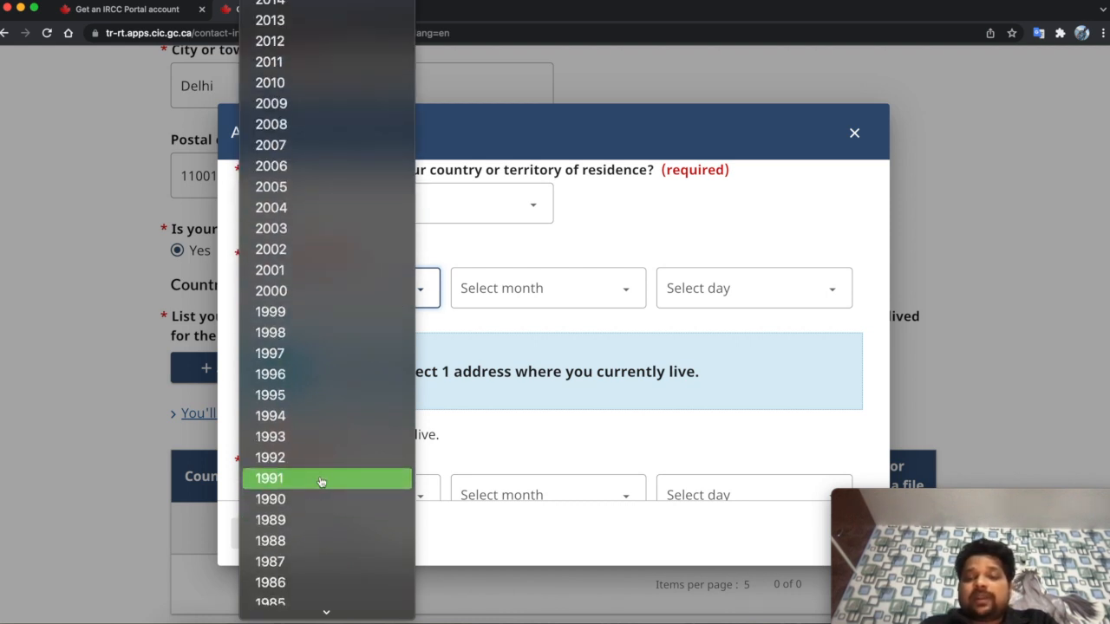
{"action": "left_click", "coordinate": [321, 479]}
{"action": "left_click", "coordinate": [548, 287]}
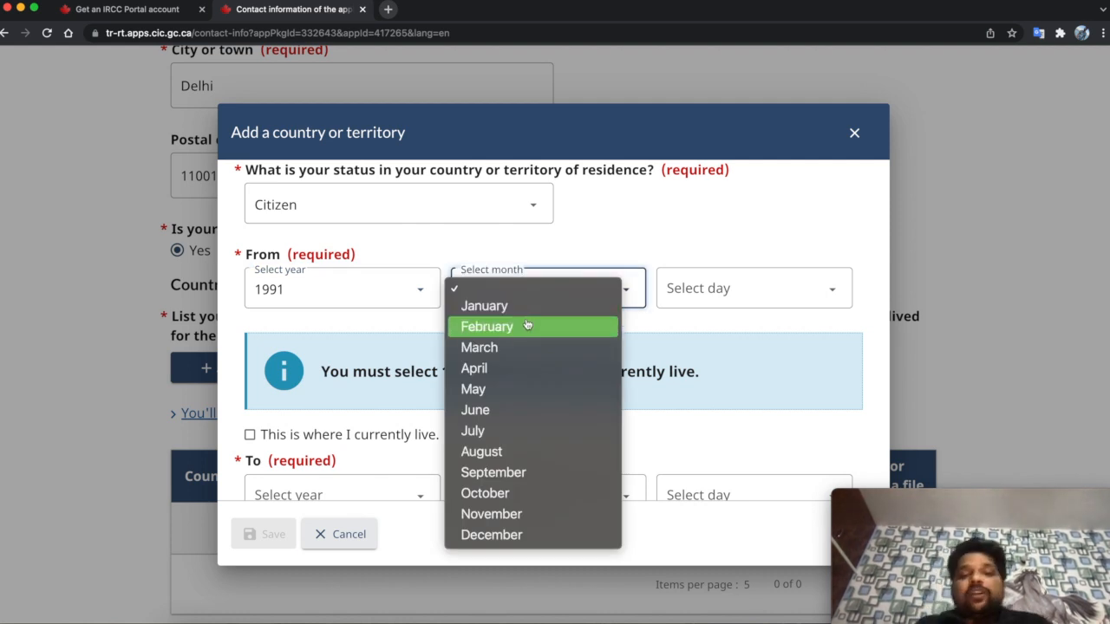
{"action": "left_click", "coordinate": [517, 308]}
{"action": "left_click", "coordinate": [717, 289]}
{"action": "left_click", "coordinate": [709, 307]}
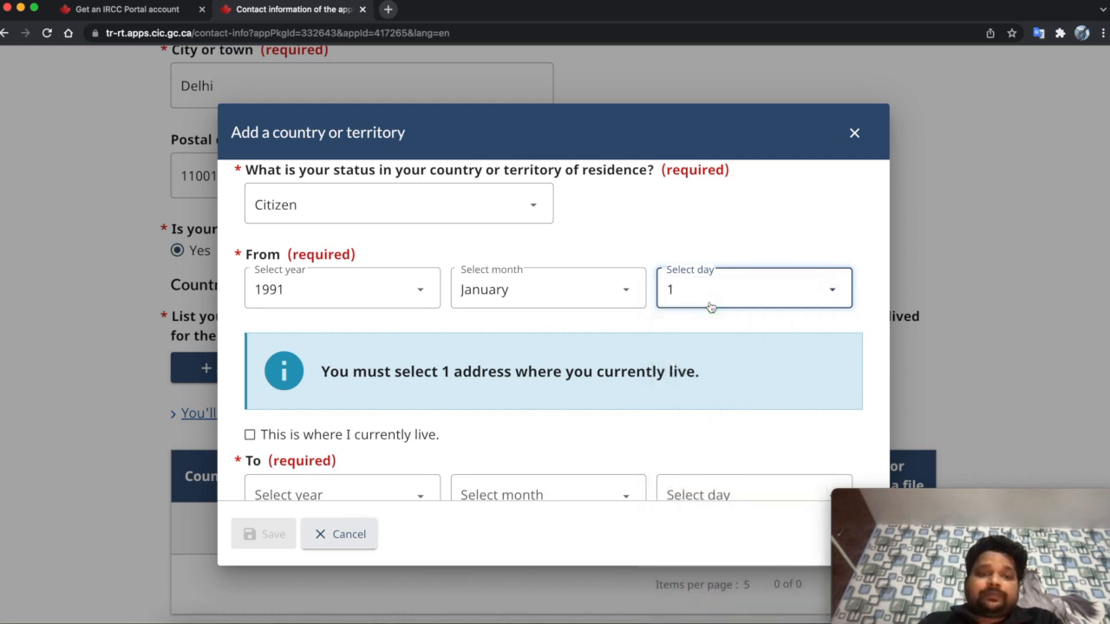
{"action": "scroll", "coordinate": [642, 249], "scroll_direction": "down", "scroll_amount": 2}
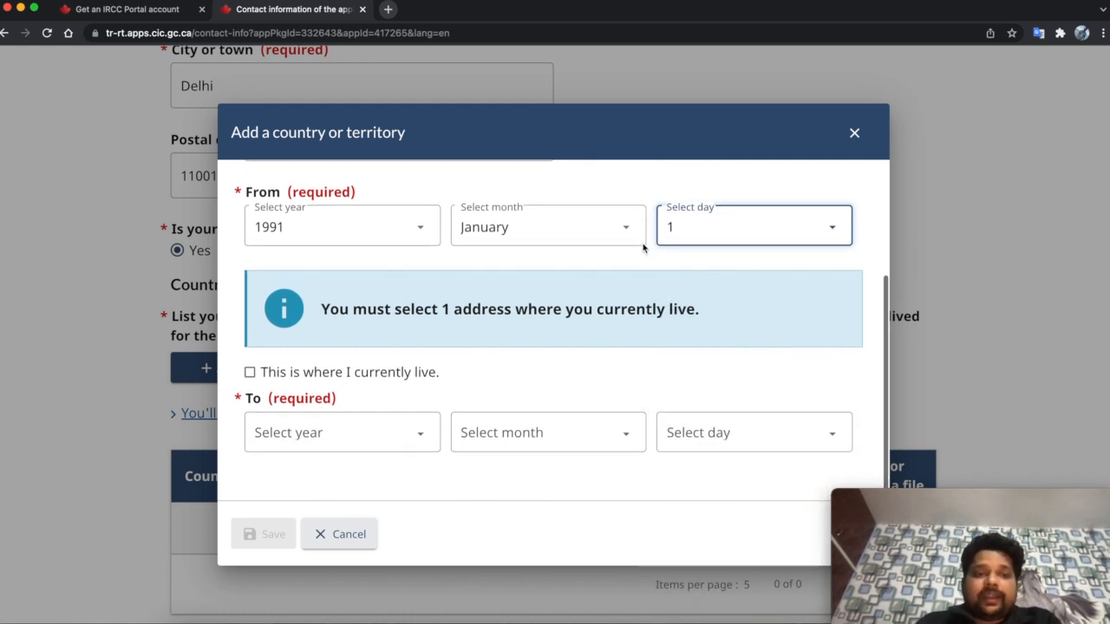
- Mark India as the current place of residence and save the entry
{"action": "left_click", "coordinate": [352, 380]}
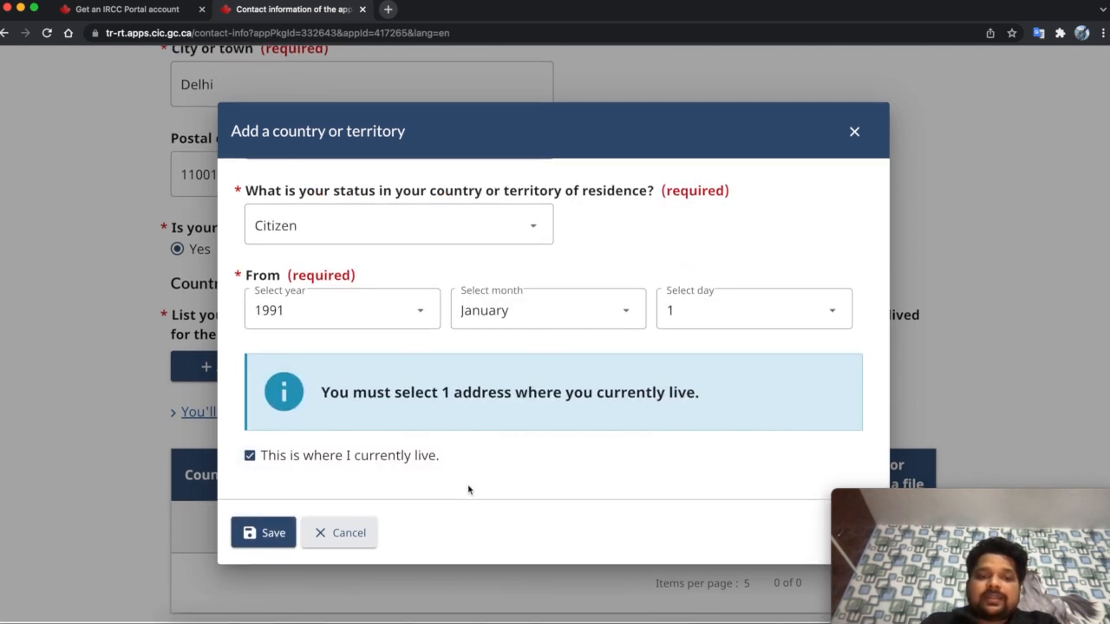
{"action": "left_click", "coordinate": [347, 456]}
{"action": "scroll", "coordinate": [436, 453], "scroll_direction": "down", "scroll_amount": 2}
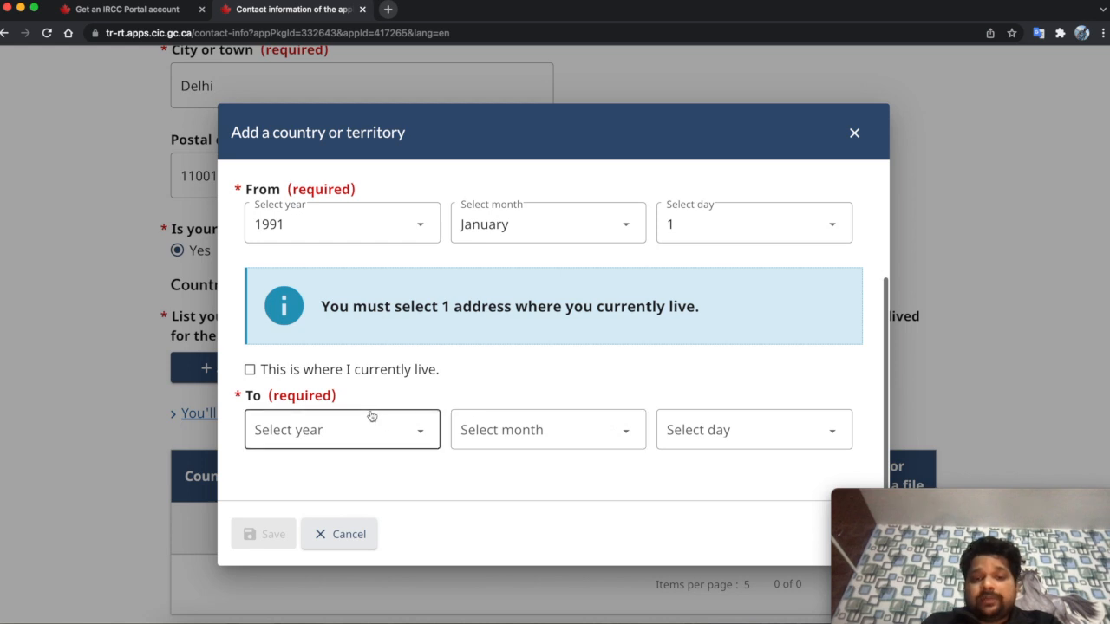
{"action": "left_click", "coordinate": [250, 371]}
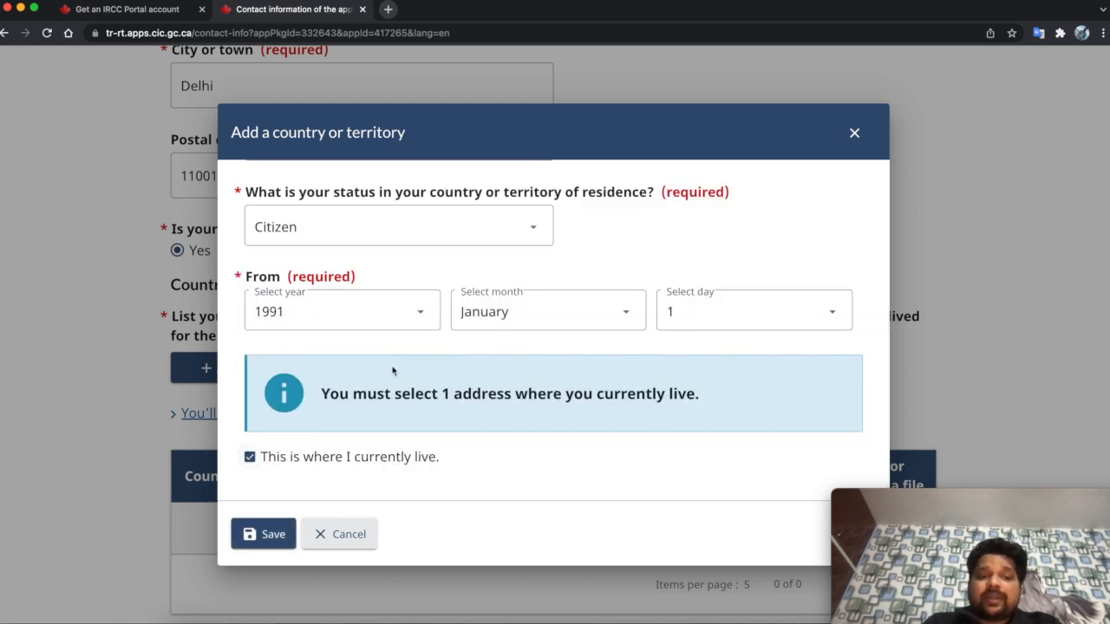
{"action": "scroll", "coordinate": [392, 369], "scroll_direction": "up", "scroll_amount": 2}
{"action": "scroll", "coordinate": [536, 353], "scroll_direction": "down", "scroll_amount": 2}
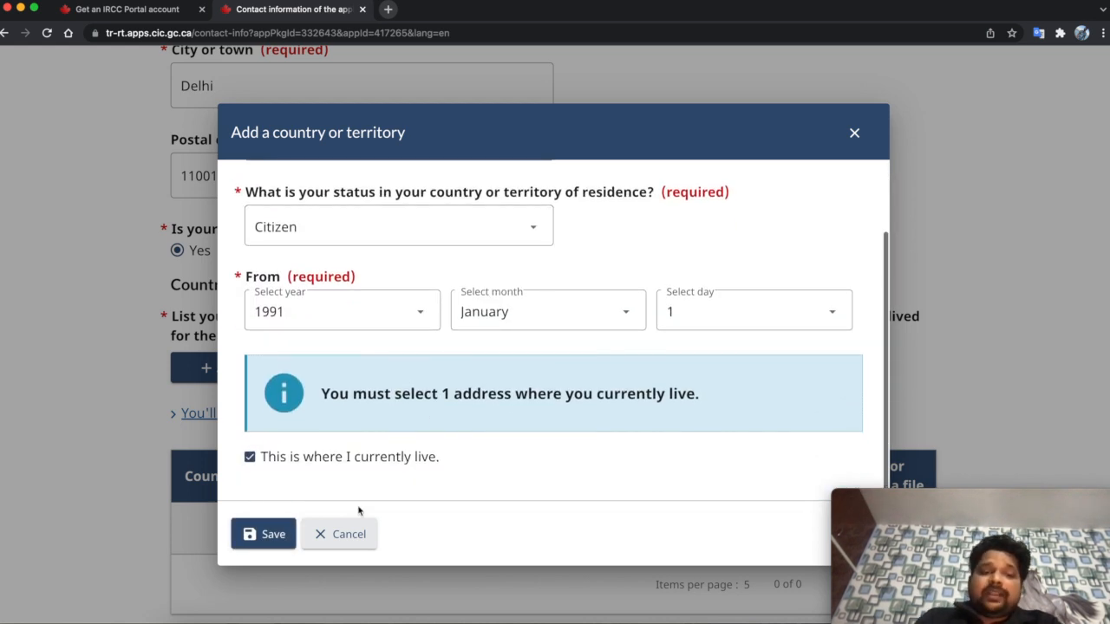
{"action": "left_click", "coordinate": [262, 535]}
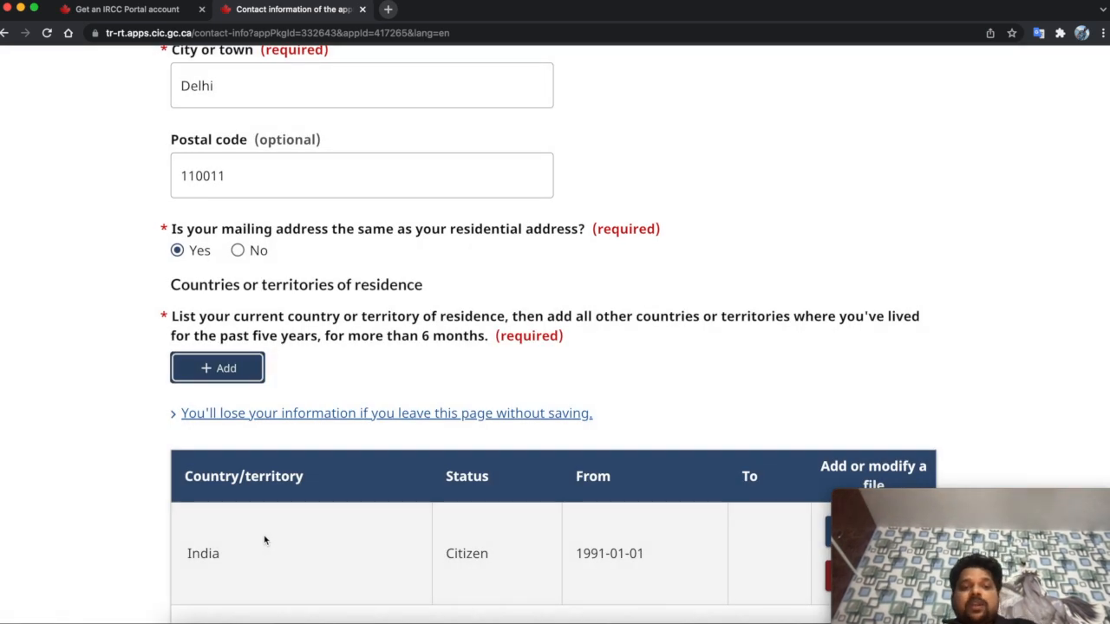
{"action": "scroll", "coordinate": [264, 540], "scroll_direction": "down", "scroll_amount": 3}
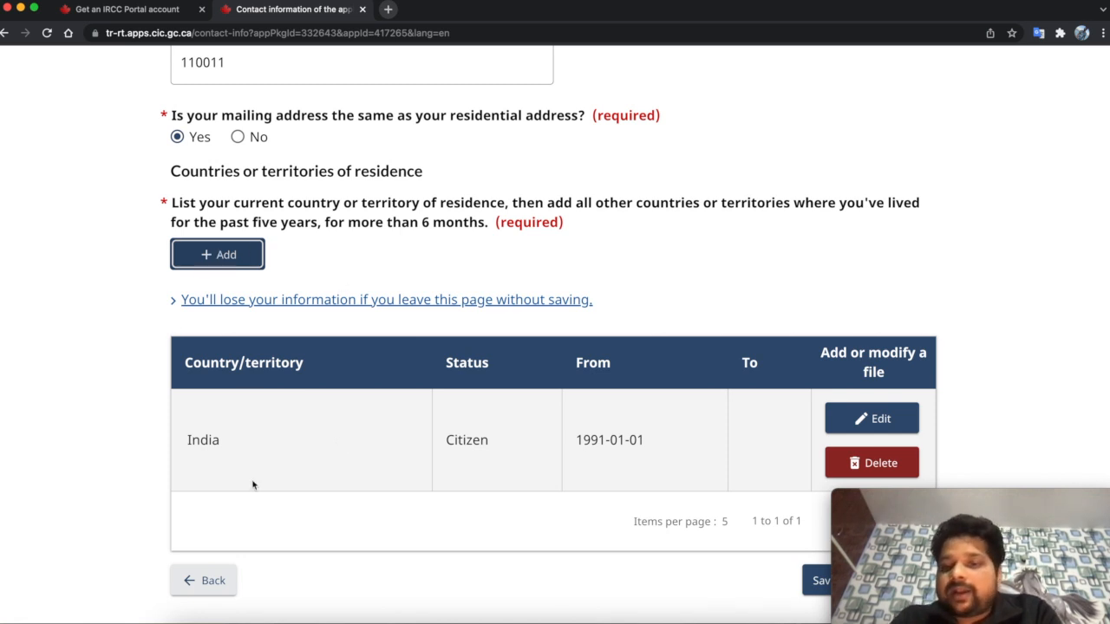
- Save the contact information page and continue to Biometrics
{"action": "scroll", "coordinate": [252, 484], "scroll_direction": "down", "scroll_amount": 4}
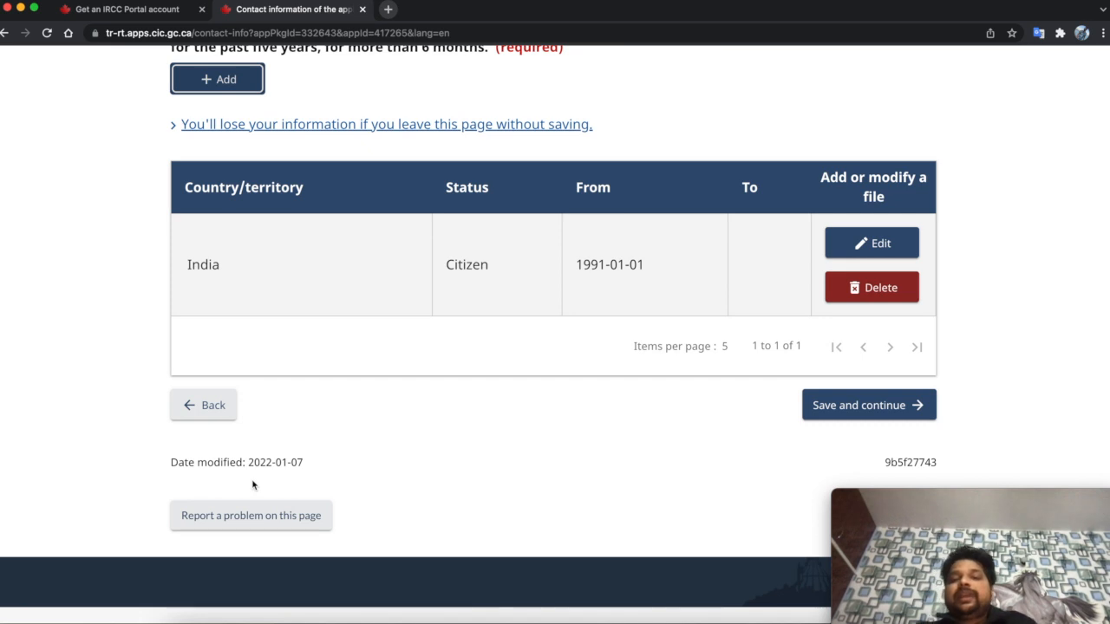
{"action": "scroll", "coordinate": [199, 483], "scroll_direction": "up", "scroll_amount": 2}
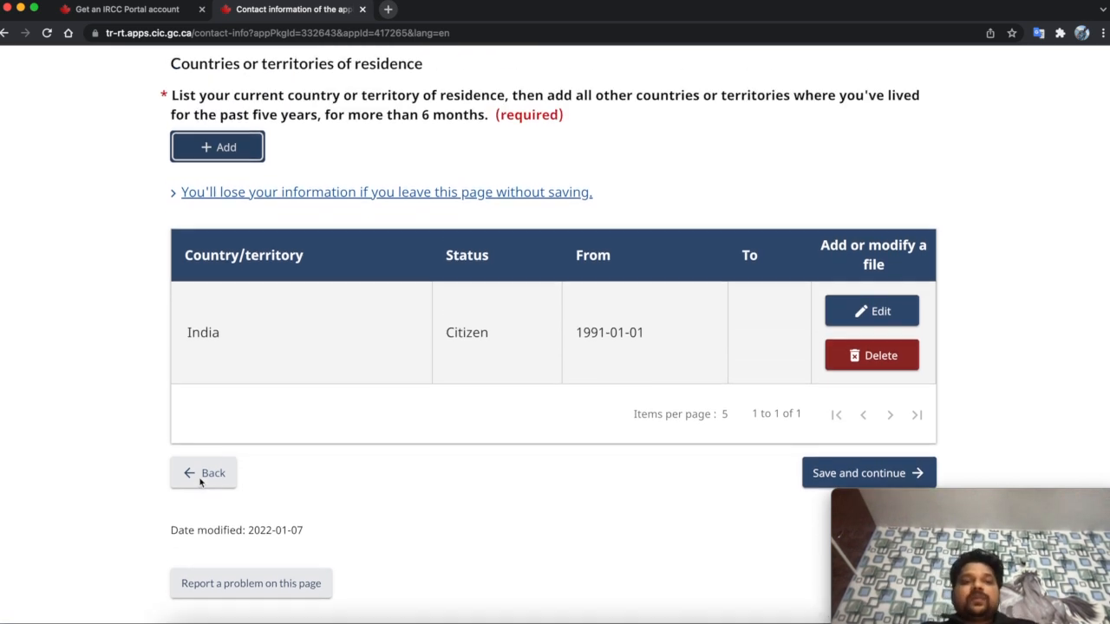
{"action": "left_click", "coordinate": [810, 487]}
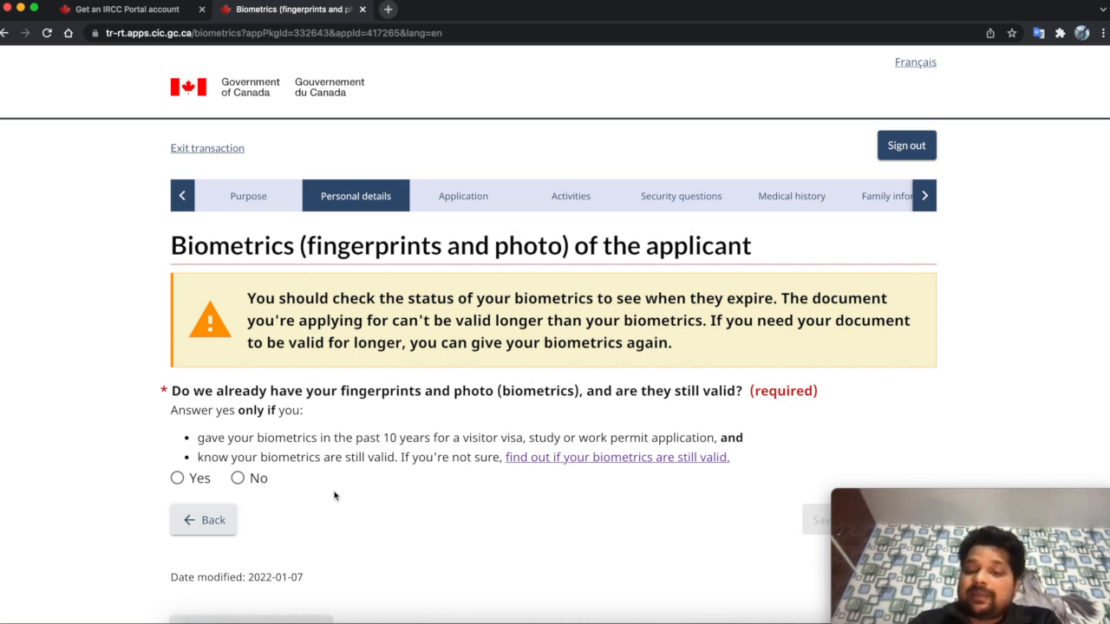
- Answer No to having valid fingerprints and photo on file, and save
{"action": "left_click", "coordinate": [239, 486]}
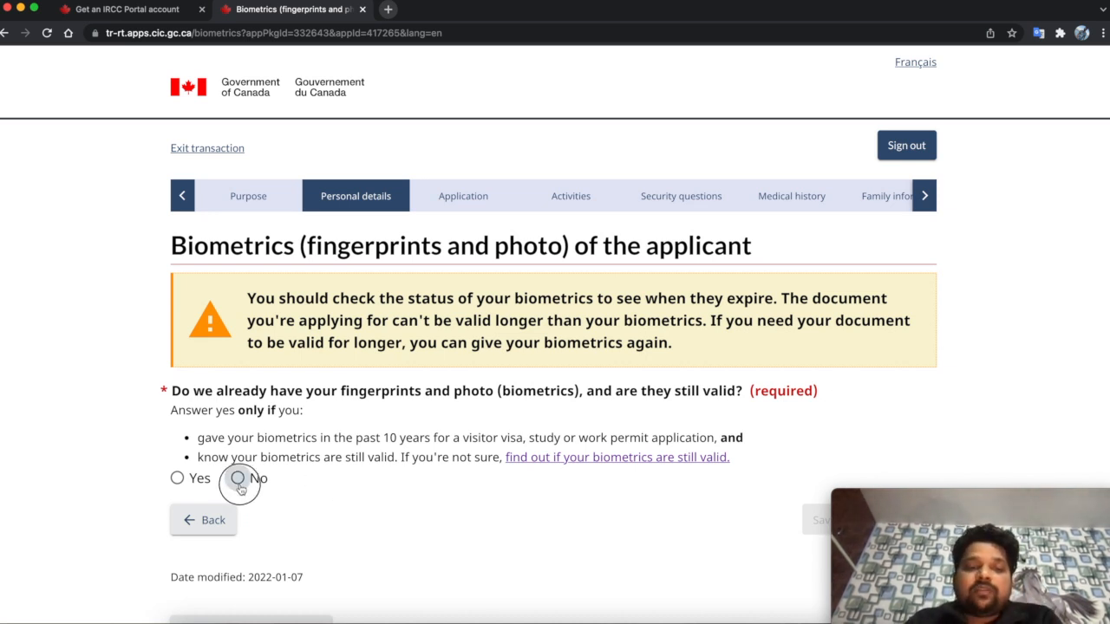
{"action": "scroll", "coordinate": [419, 501], "scroll_direction": "down", "scroll_amount": 3}
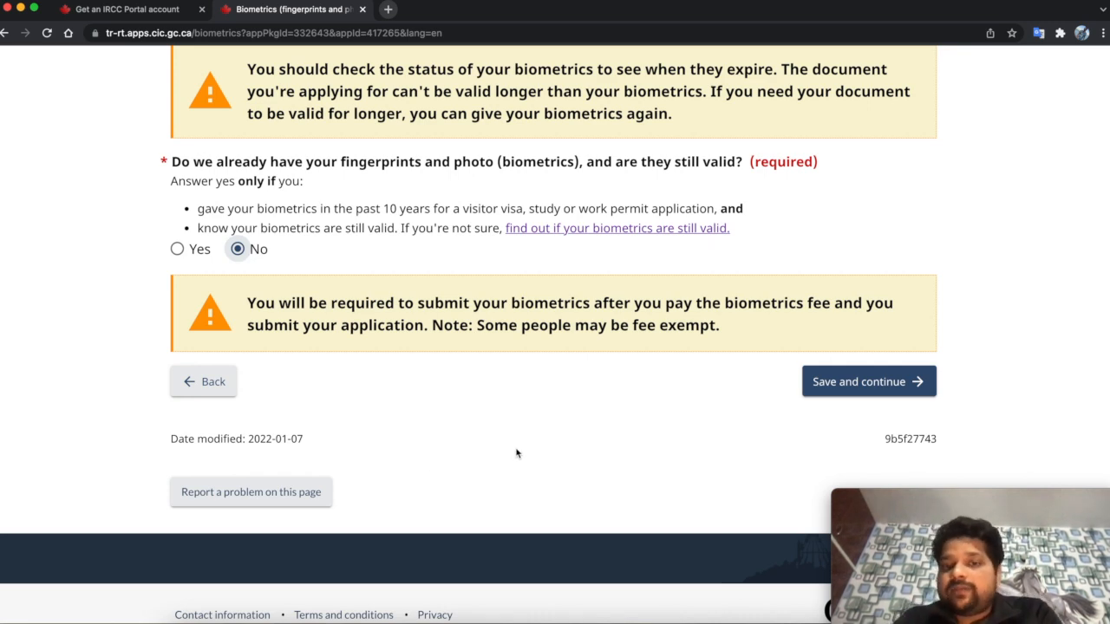
{"action": "scroll", "coordinate": [558, 372], "scroll_direction": "up", "scroll_amount": 3}
{"action": "scroll", "coordinate": [557, 372], "scroll_direction": "down", "scroll_amount": 3}
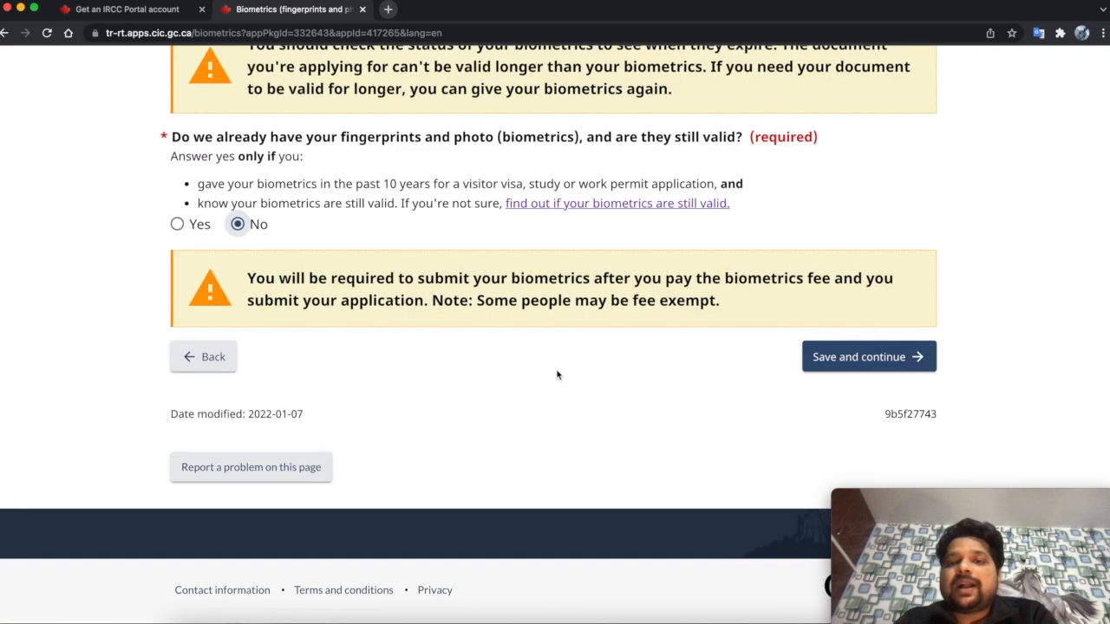
{"action": "left_click", "coordinate": [808, 364]}
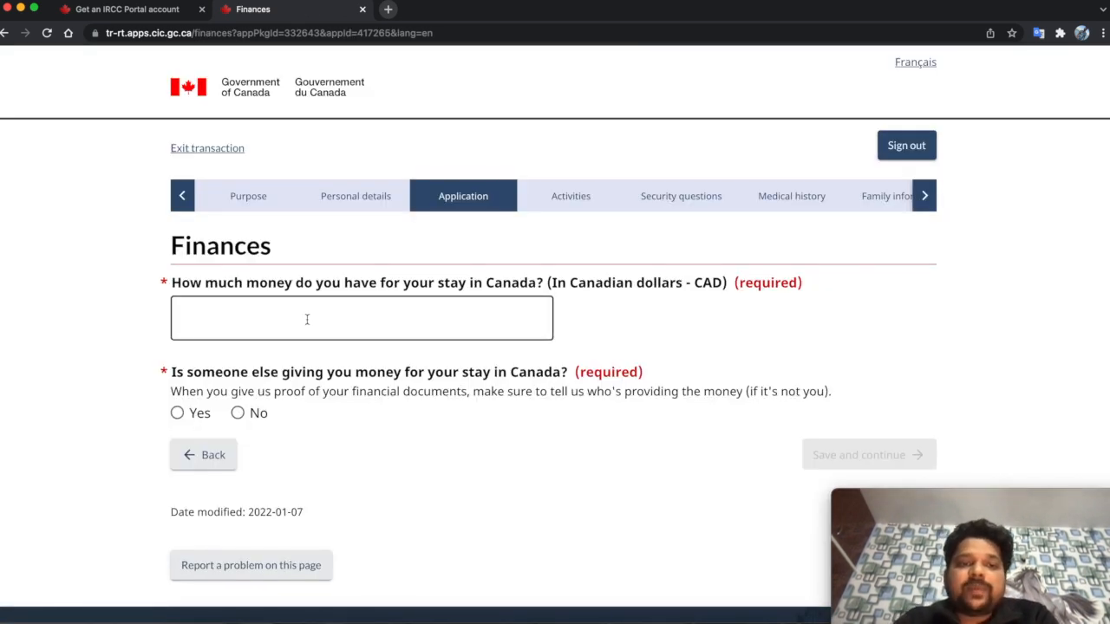
- Select the 'How much money do you have' field on the Finances page
{"action": "left_click", "coordinate": [398, 313]}
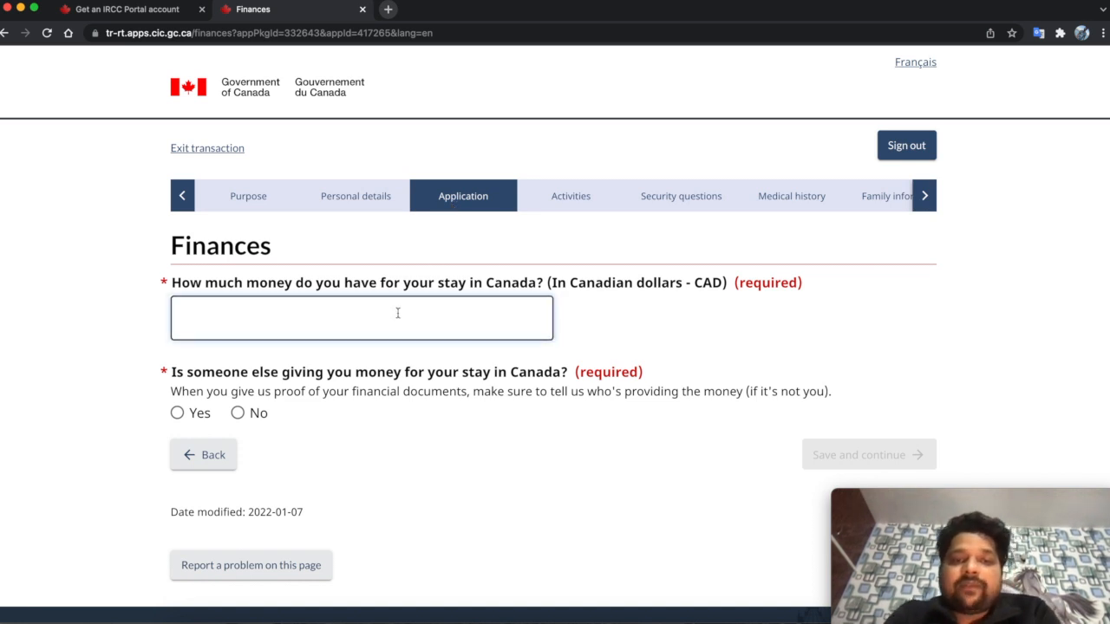
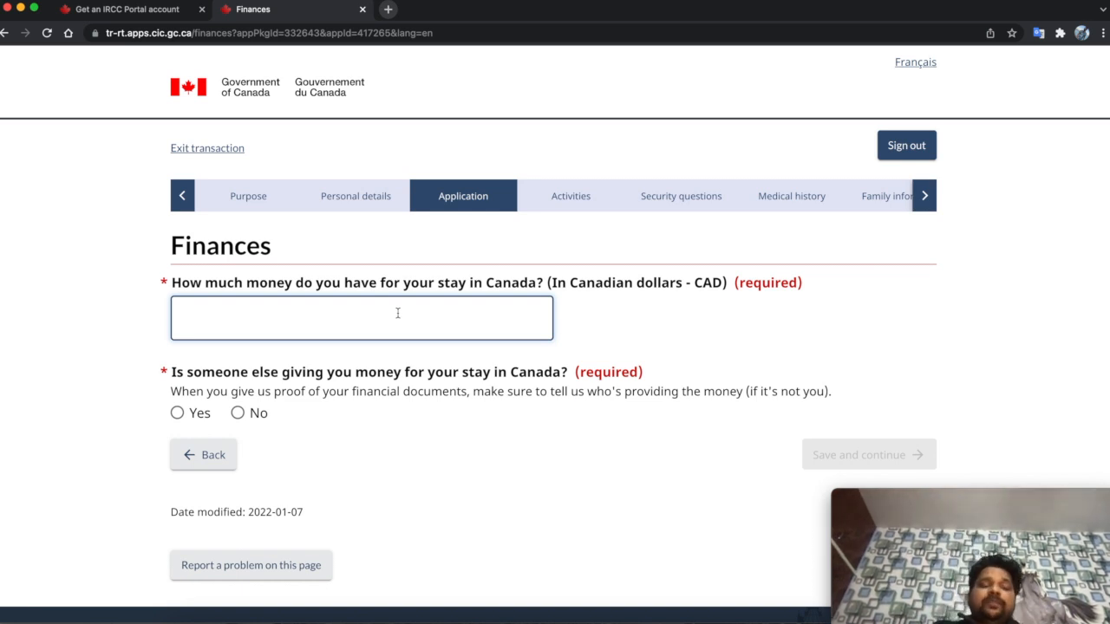
- Enter 20000 CAD as available funds, answer No to outside funding, and save
{"action": "type", "text": "20000"}
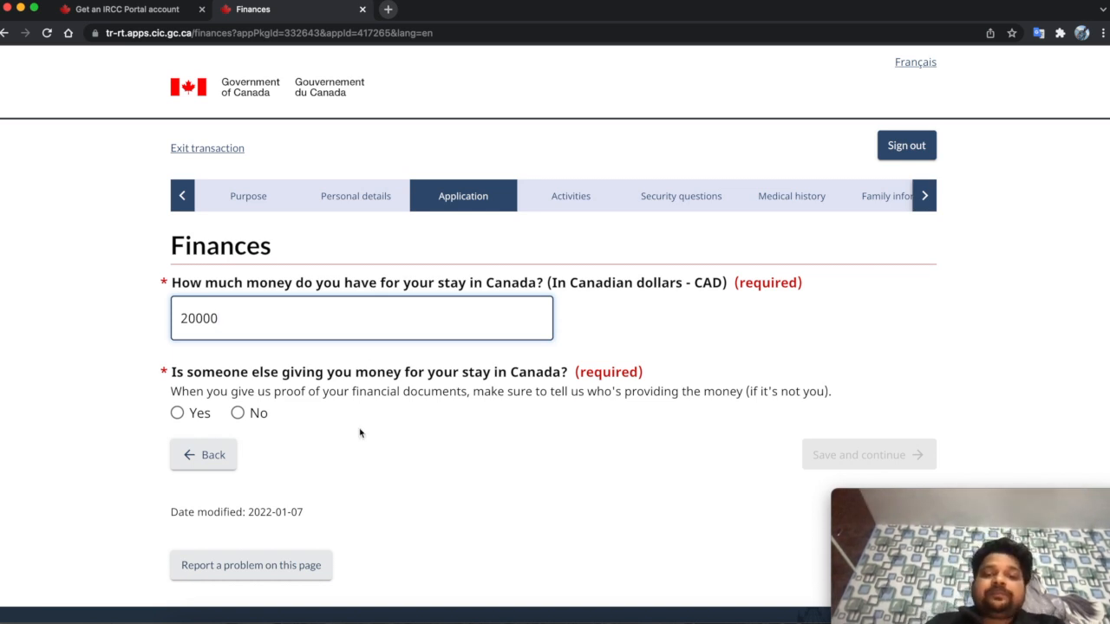
{"action": "scroll", "coordinate": [376, 456], "scroll_direction": "down", "scroll_amount": 1}
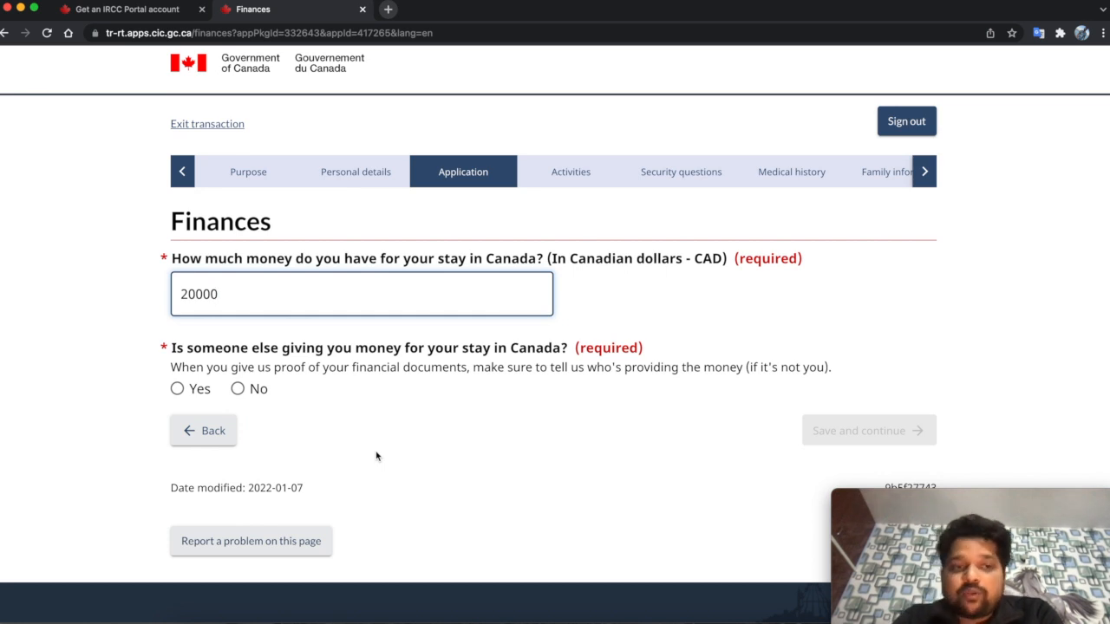
{"action": "left_click", "coordinate": [251, 395]}
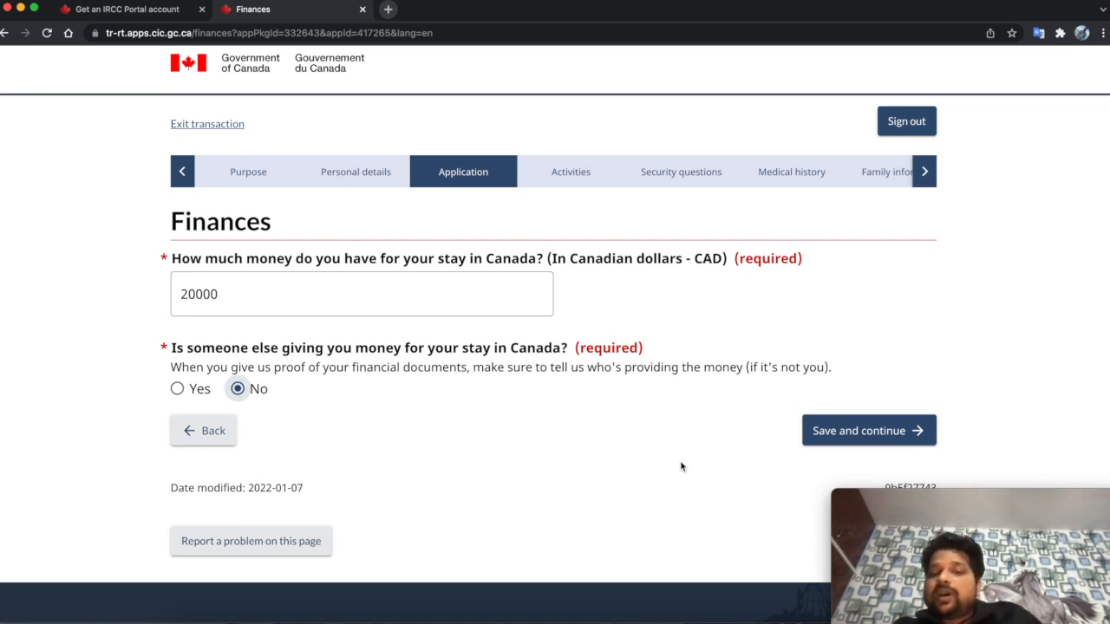
{"action": "left_click", "coordinate": [883, 427]}
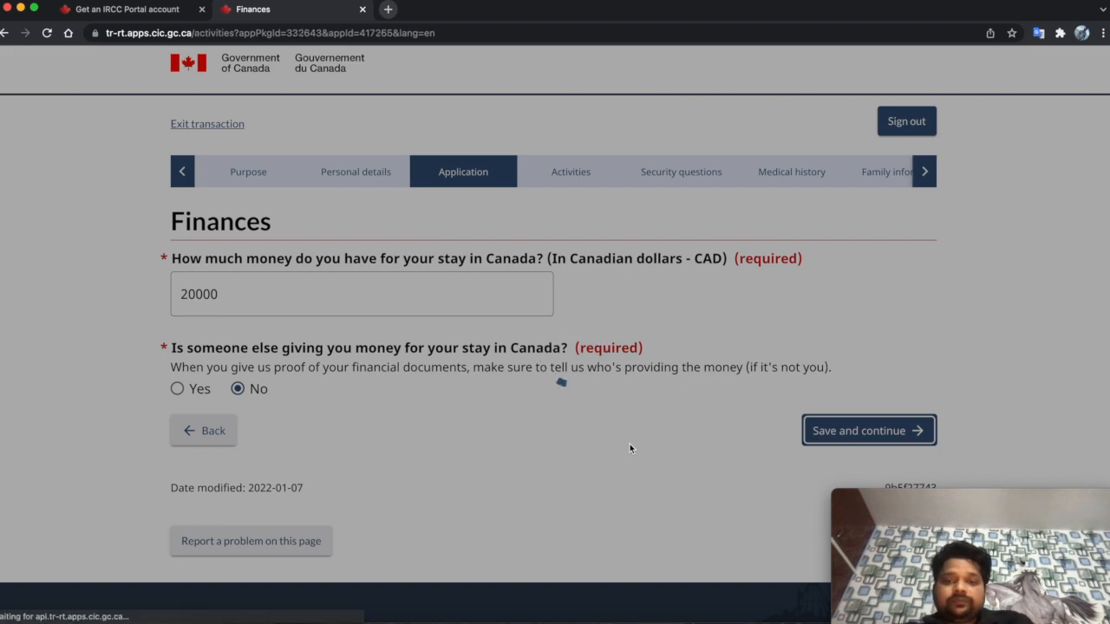
{"action": "scroll", "coordinate": [631, 448], "scroll_direction": "down", "scroll_amount": 3}
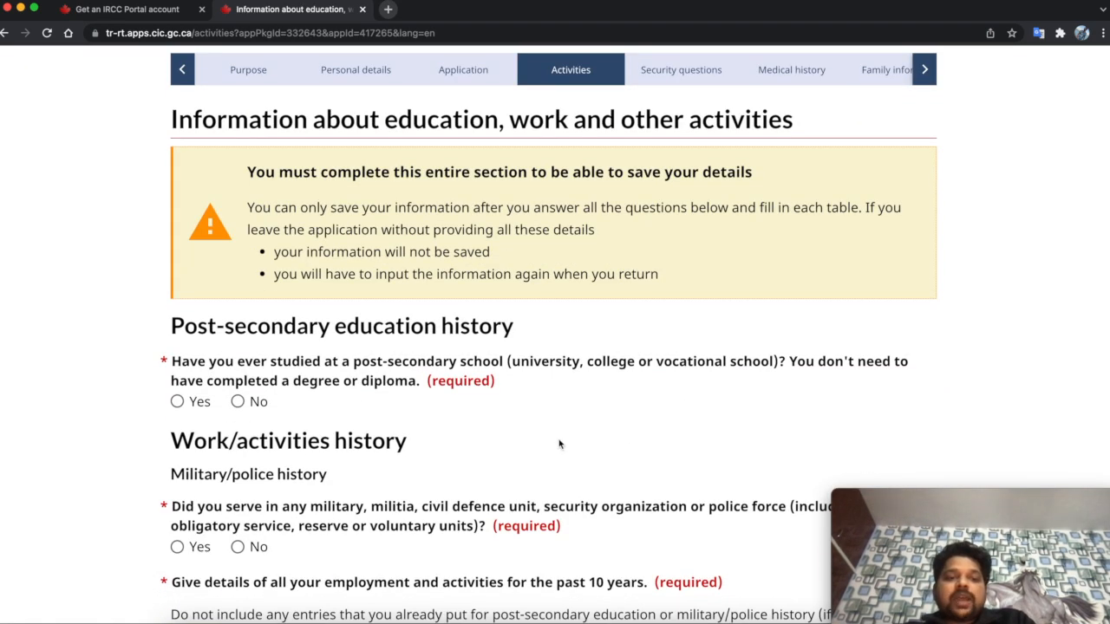
- Answer Yes to post-secondary studies and start a new education entry
{"action": "scroll", "coordinate": [557, 442], "scroll_direction": "down", "scroll_amount": 1}
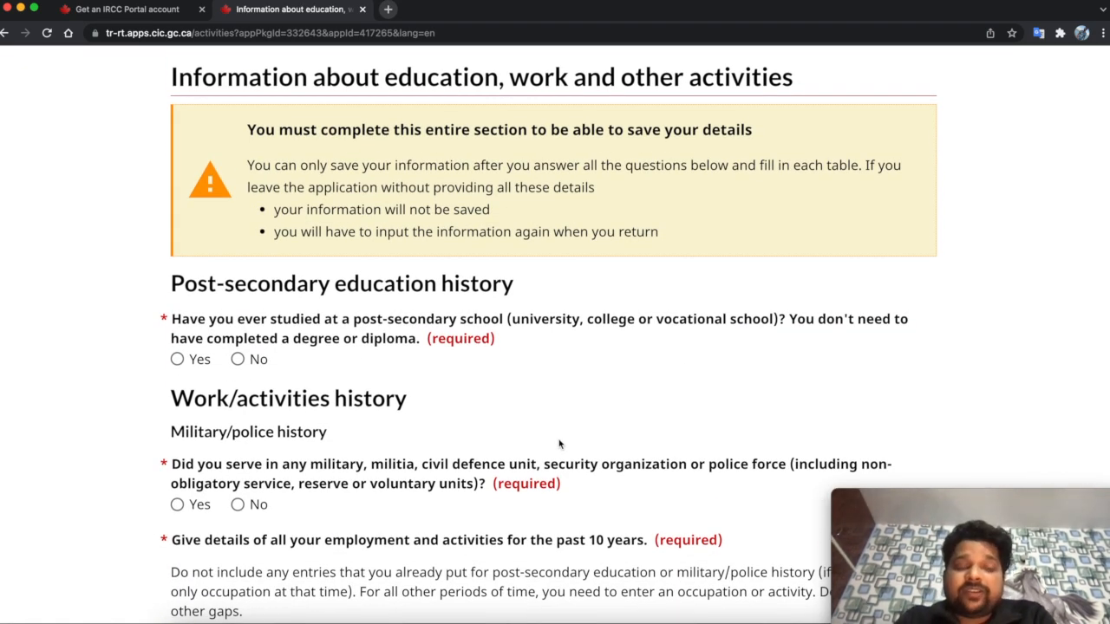
{"action": "scroll", "coordinate": [559, 444], "scroll_direction": "up", "scroll_amount": 1}
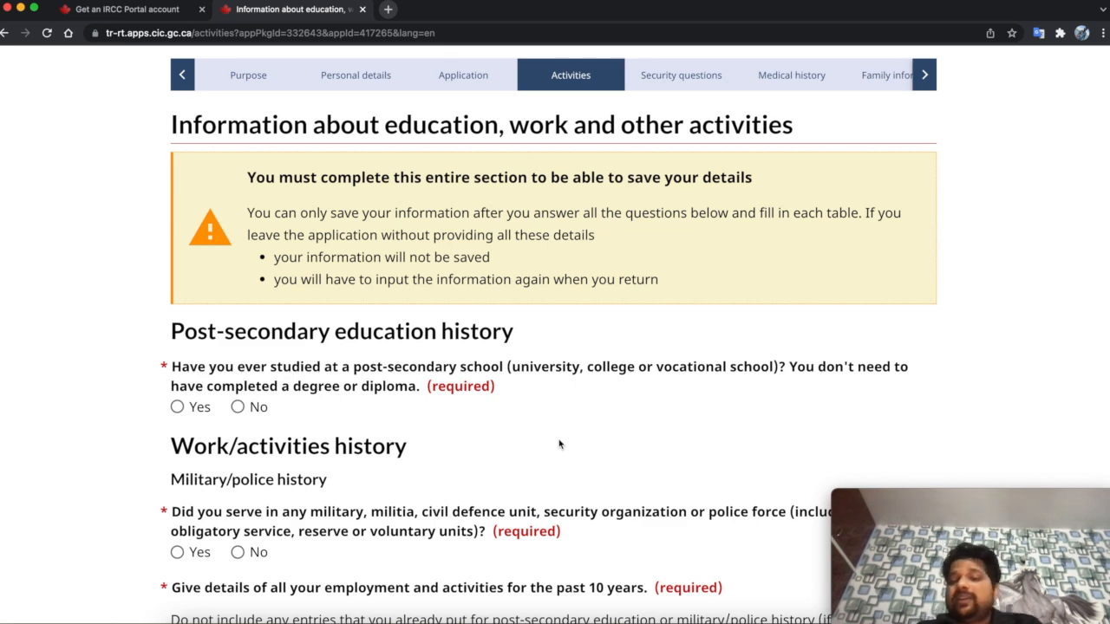
{"action": "left_click", "coordinate": [200, 409]}
{"action": "scroll", "coordinate": [201, 409], "scroll_direction": "down", "scroll_amount": 2}
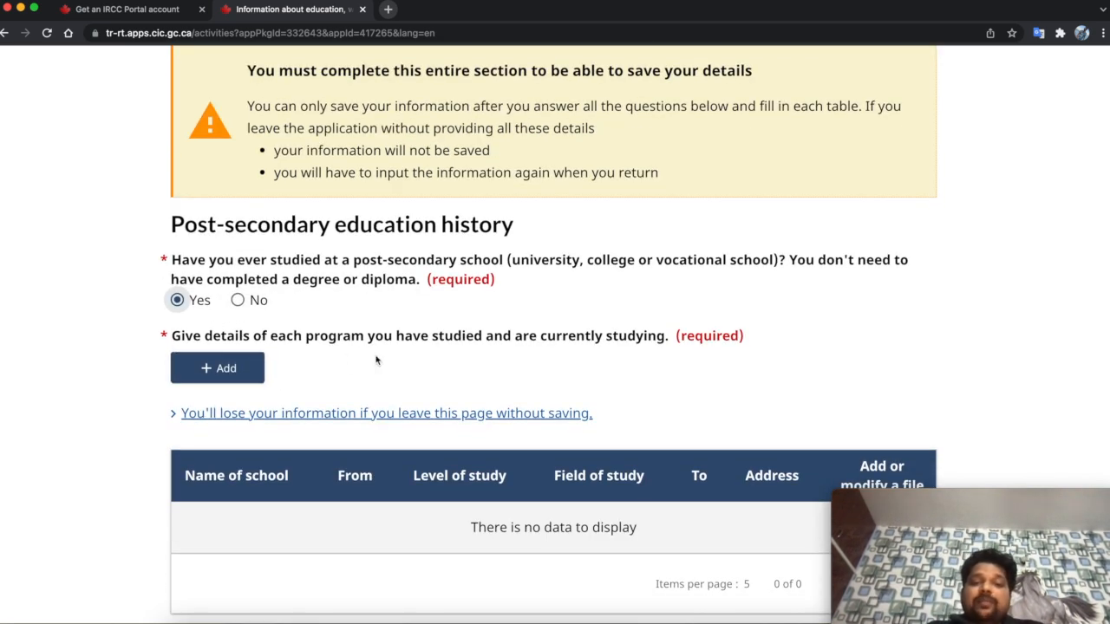
{"action": "scroll", "coordinate": [371, 366], "scroll_direction": "down", "scroll_amount": 1}
{"action": "left_click", "coordinate": [250, 353]}
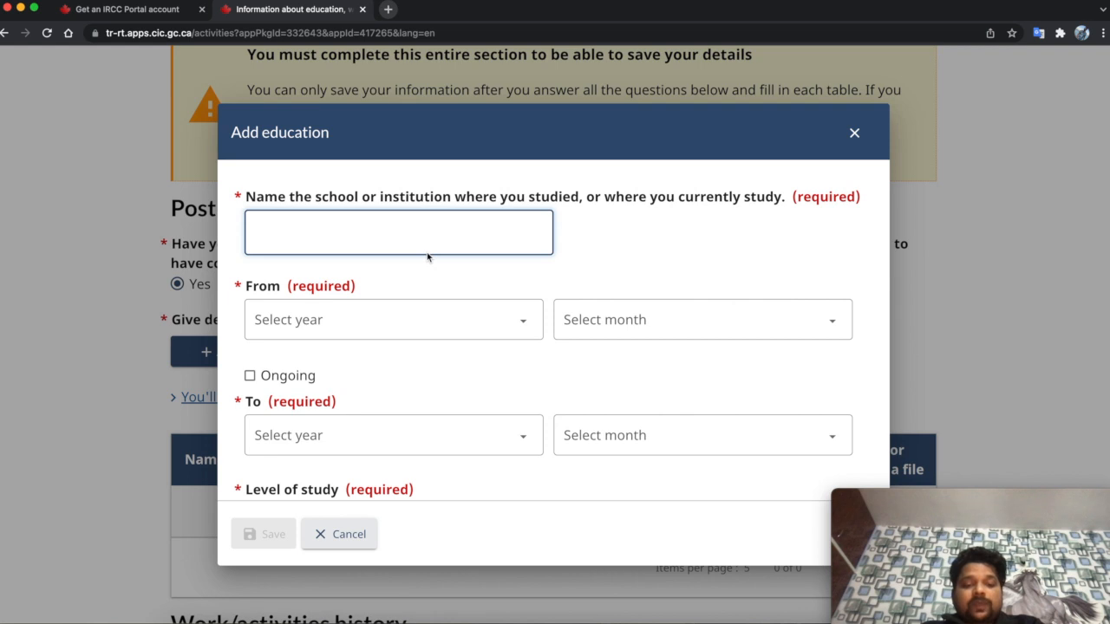
- Enter 'Delhi University' as the school, studying since April 2018 and ongoing
{"action": "type", "text": "Delhi"}
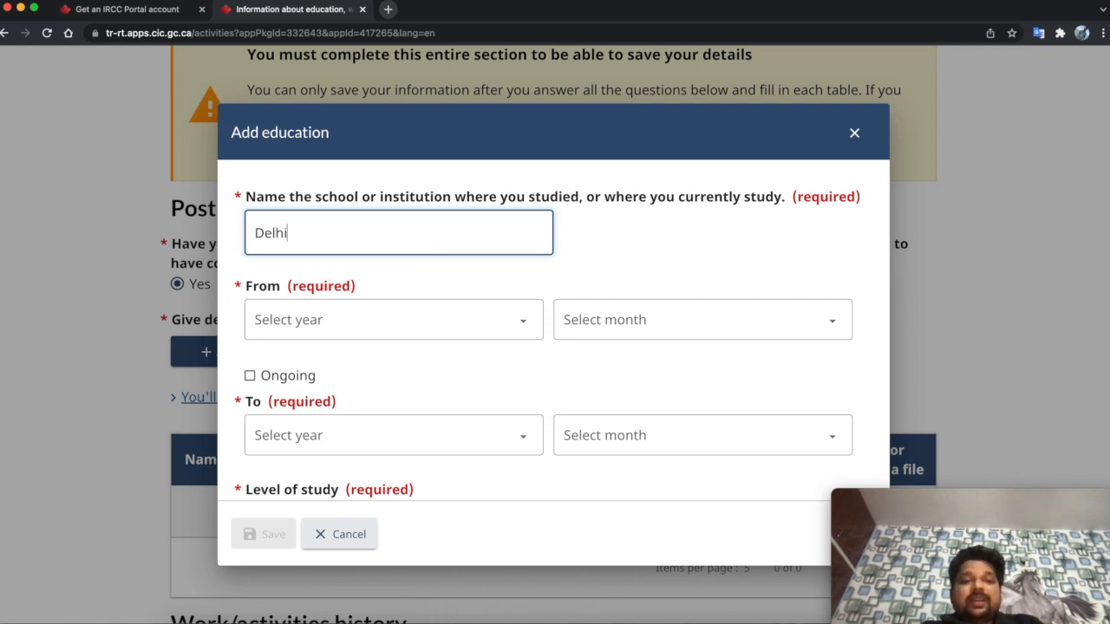
{"action": "type", "text": "University"}
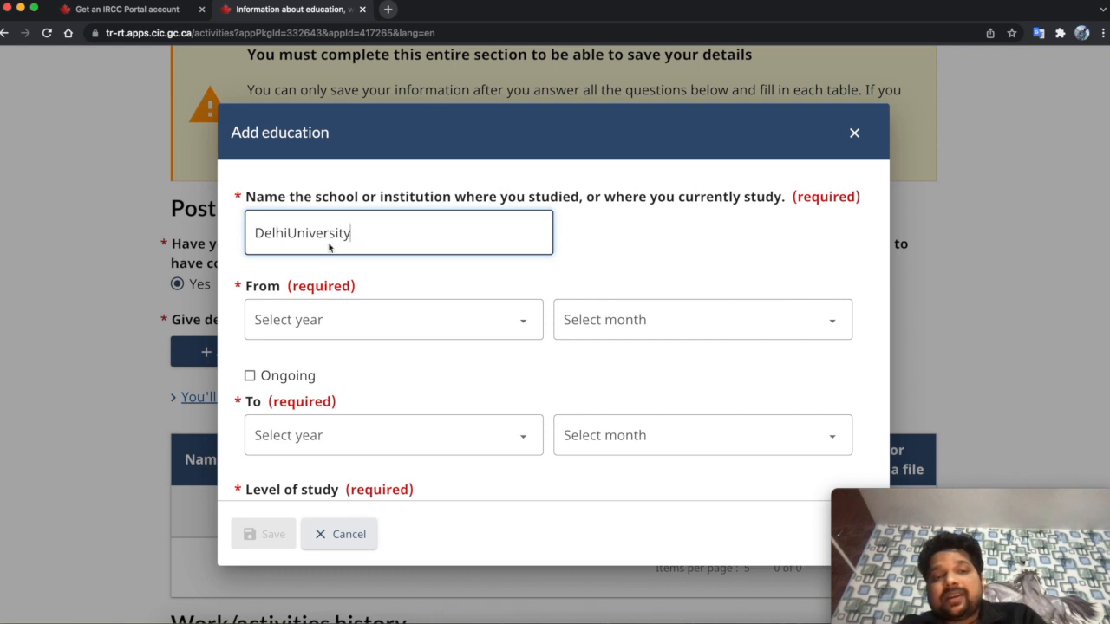
{"action": "left_click", "coordinate": [284, 234]}
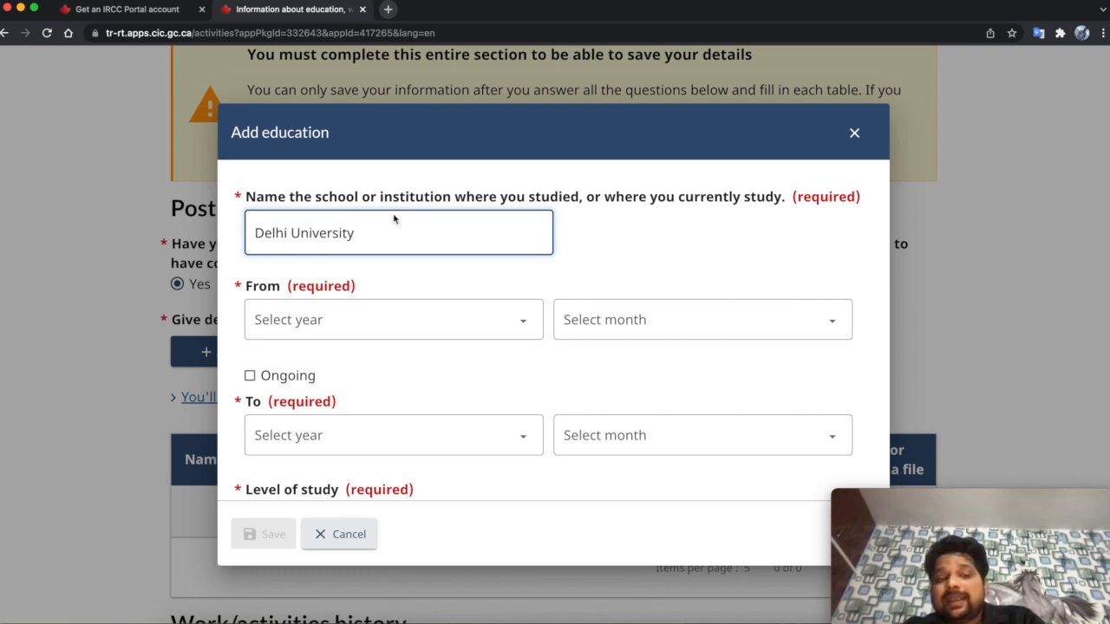
{"action": "left_click", "coordinate": [739, 271]}
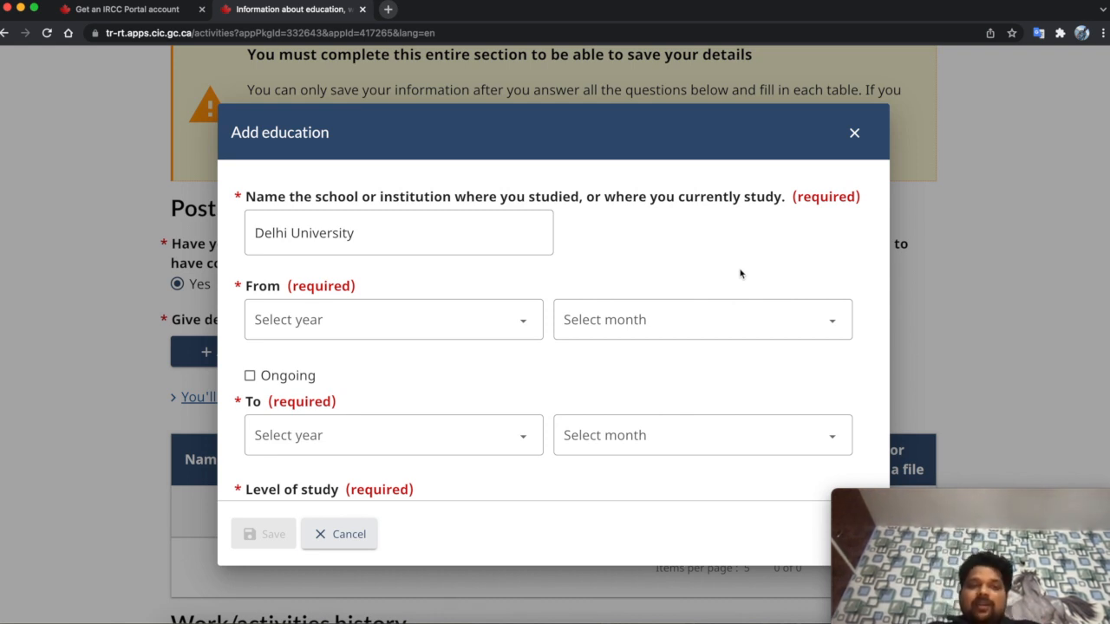
{"action": "left_click", "coordinate": [532, 320]}
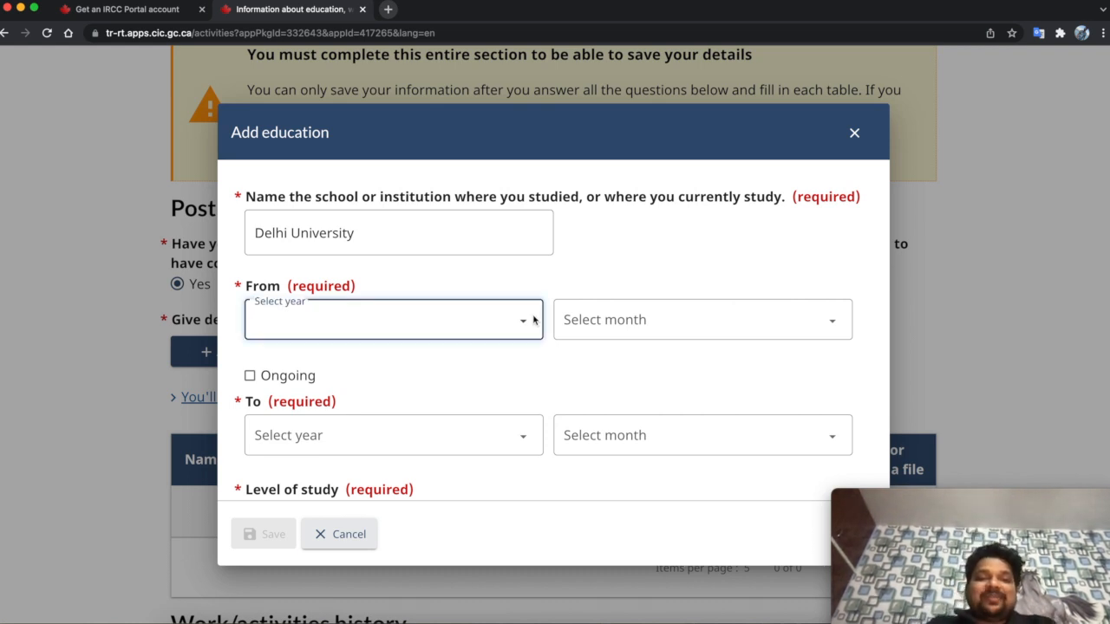
{"action": "left_click", "coordinate": [510, 324]}
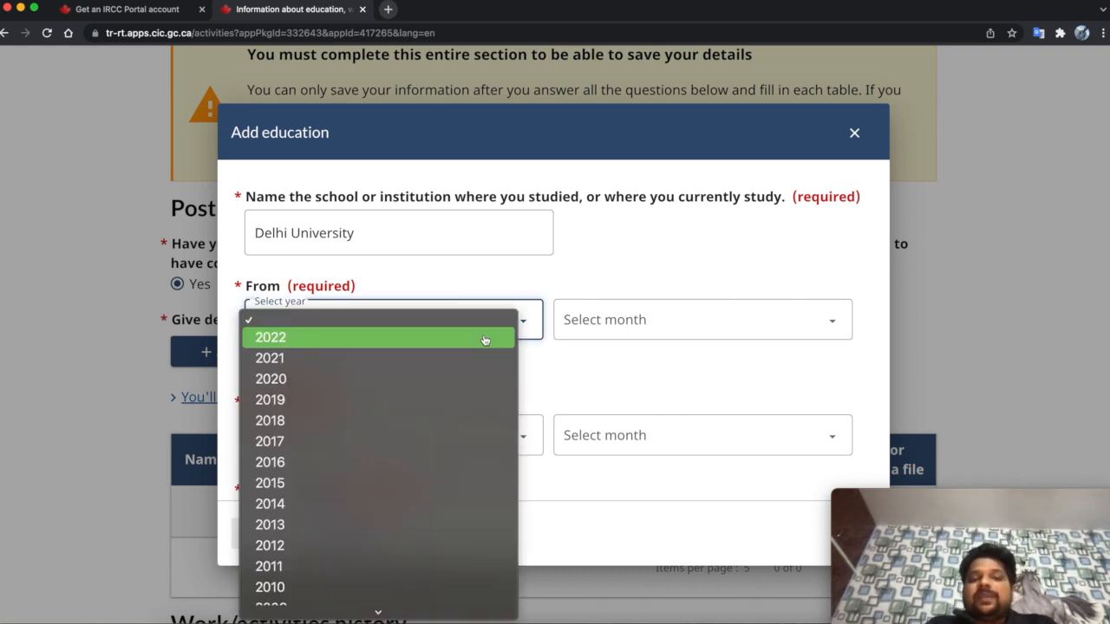
{"action": "left_click", "coordinate": [451, 423]}
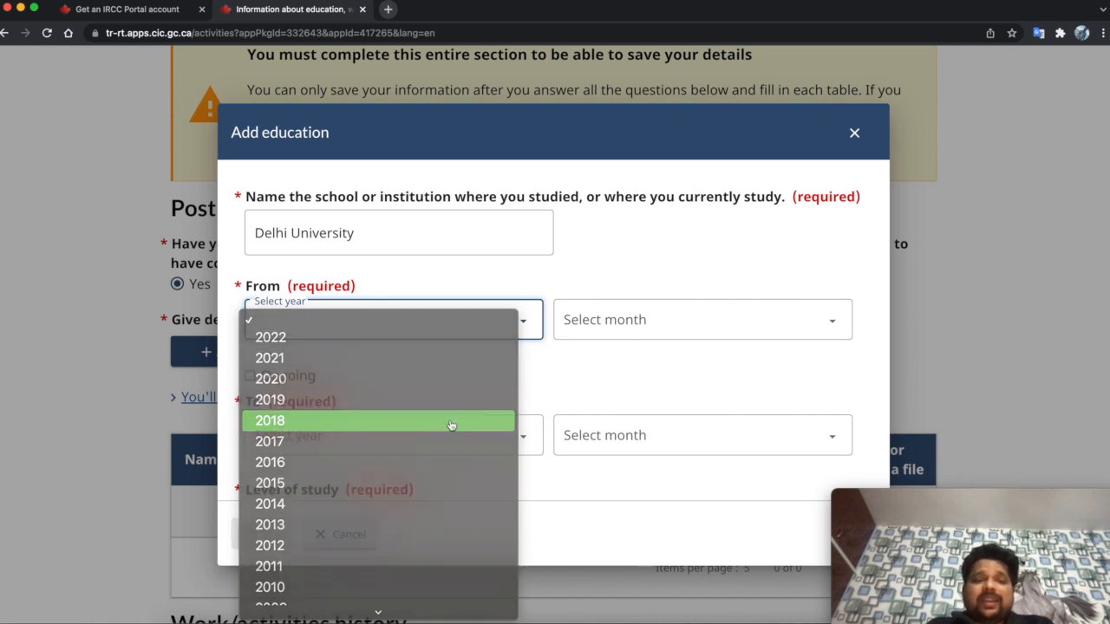
{"action": "left_click", "coordinate": [650, 325]}
{"action": "left_click", "coordinate": [610, 398]}
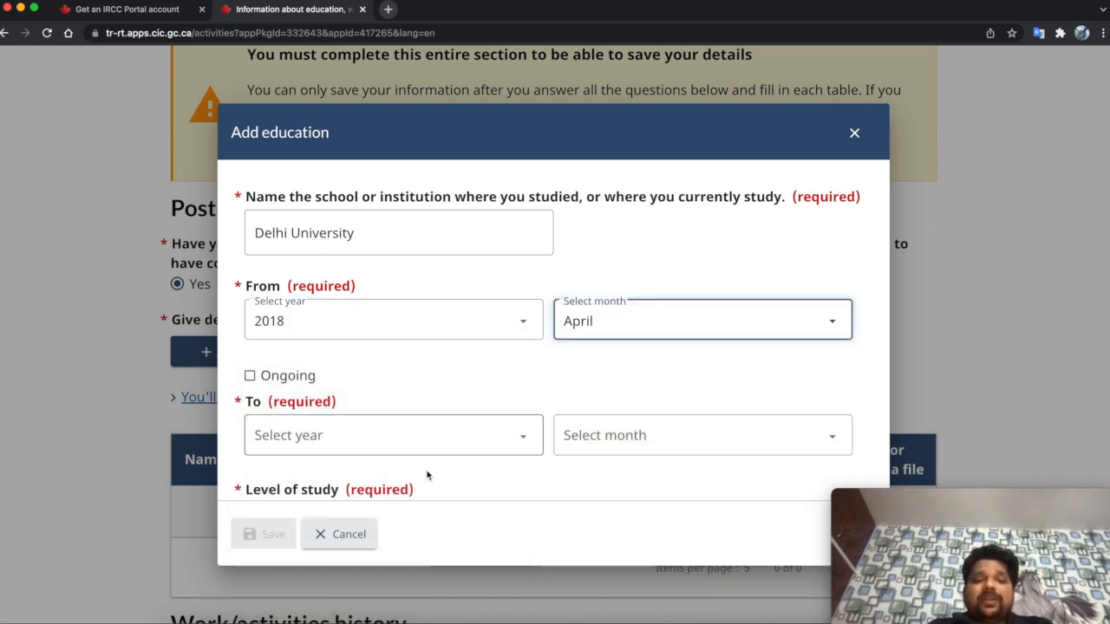
{"action": "left_click", "coordinate": [277, 379]}
- Set the level to University - Master's Deg. and the field of study to Medicine
{"action": "scroll", "coordinate": [373, 378], "scroll_direction": "down", "scroll_amount": 1}
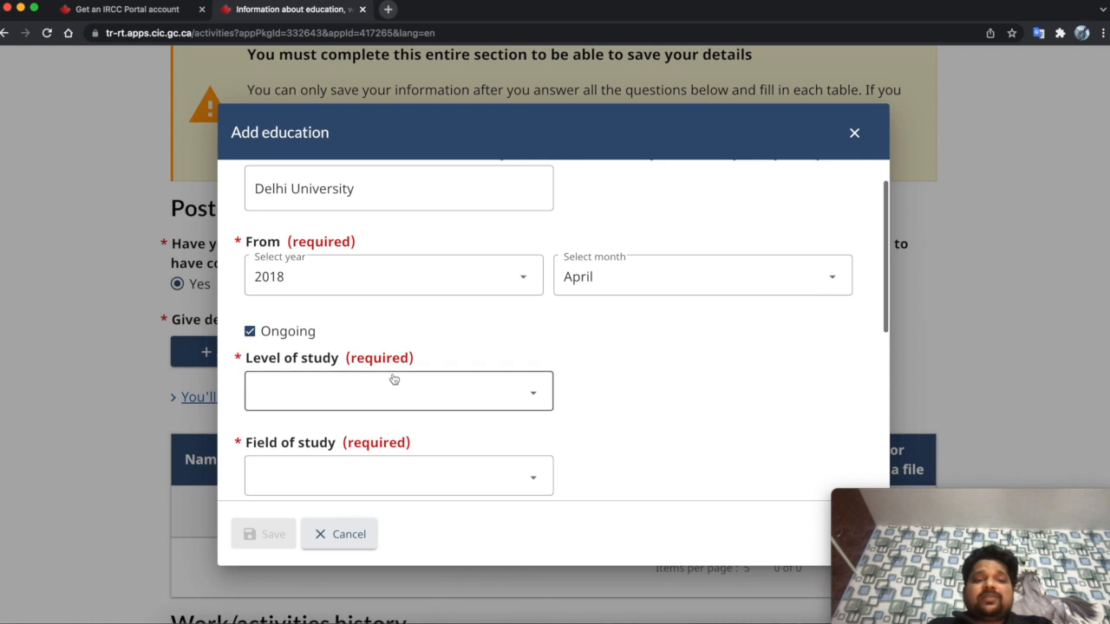
{"action": "left_click", "coordinate": [392, 385]}
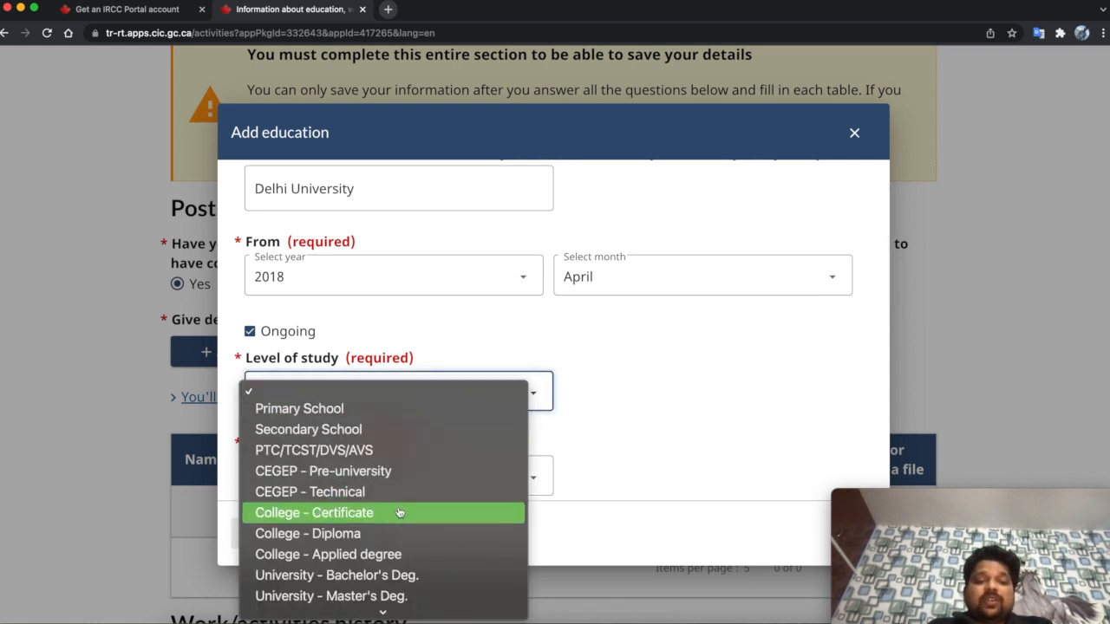
{"action": "scroll", "coordinate": [391, 552], "scroll_direction": "down", "scroll_amount": 2}
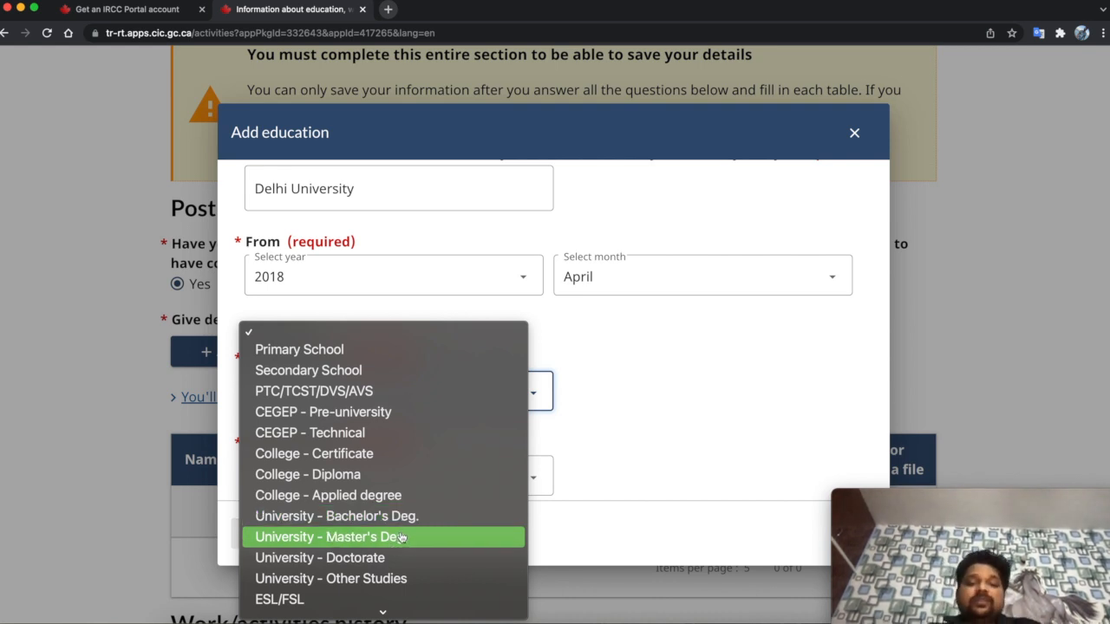
{"action": "left_click", "coordinate": [402, 538]}
{"action": "scroll", "coordinate": [604, 441], "scroll_direction": "down", "scroll_amount": 3}
{"action": "left_click", "coordinate": [521, 349]}
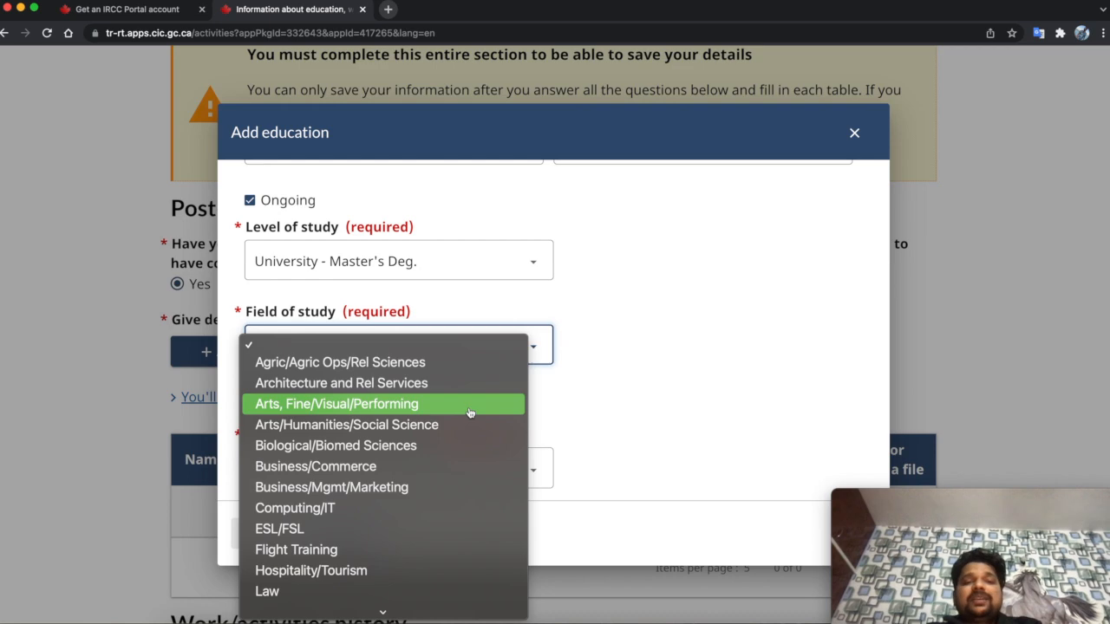
{"action": "scroll", "coordinate": [458, 442], "scroll_direction": "down", "scroll_amount": 4}
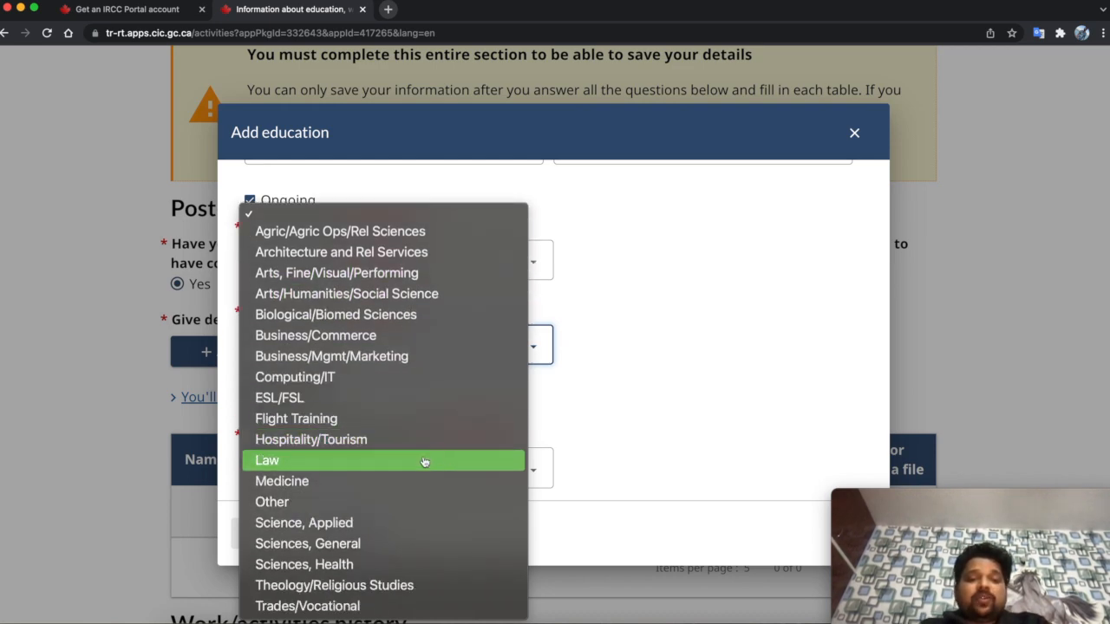
{"action": "left_click", "coordinate": [421, 481]}
{"action": "scroll", "coordinate": [579, 446], "scroll_direction": "down", "scroll_amount": 1}
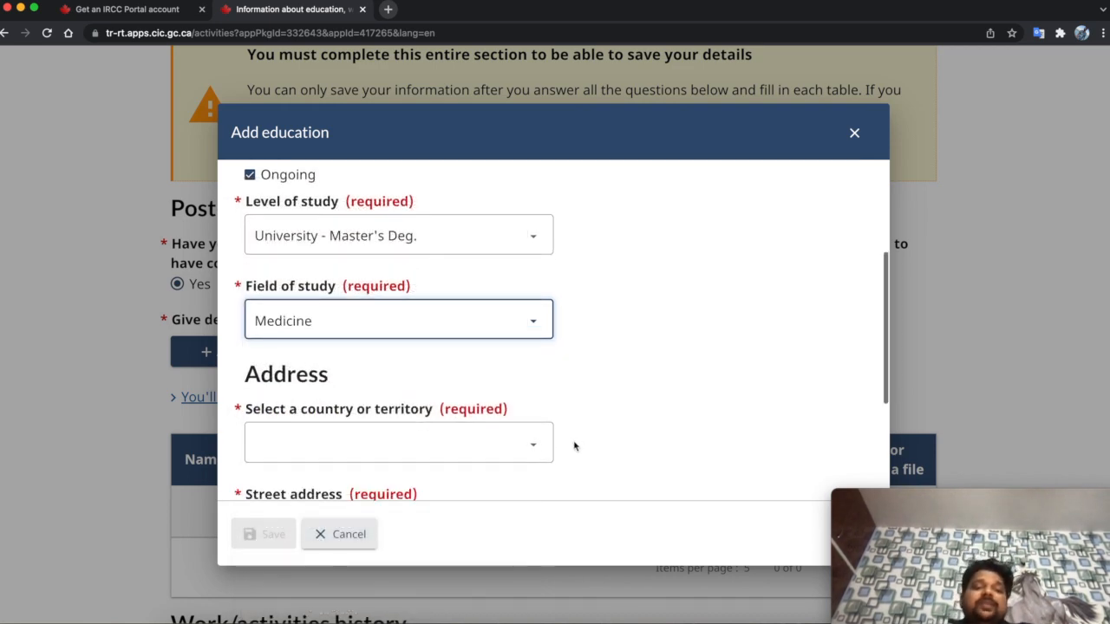
{"action": "left_click", "coordinate": [503, 443]}
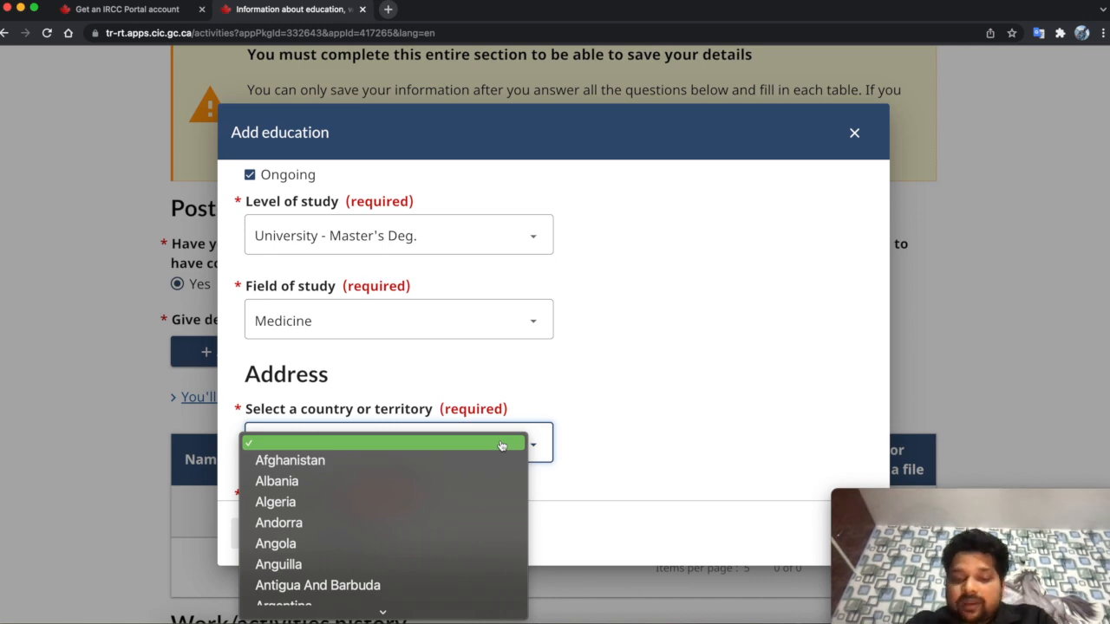
- Set the school's address country to India and street address to 'Street'
{"action": "type", "text": "in"}
{"action": "key", "text": "Return"}
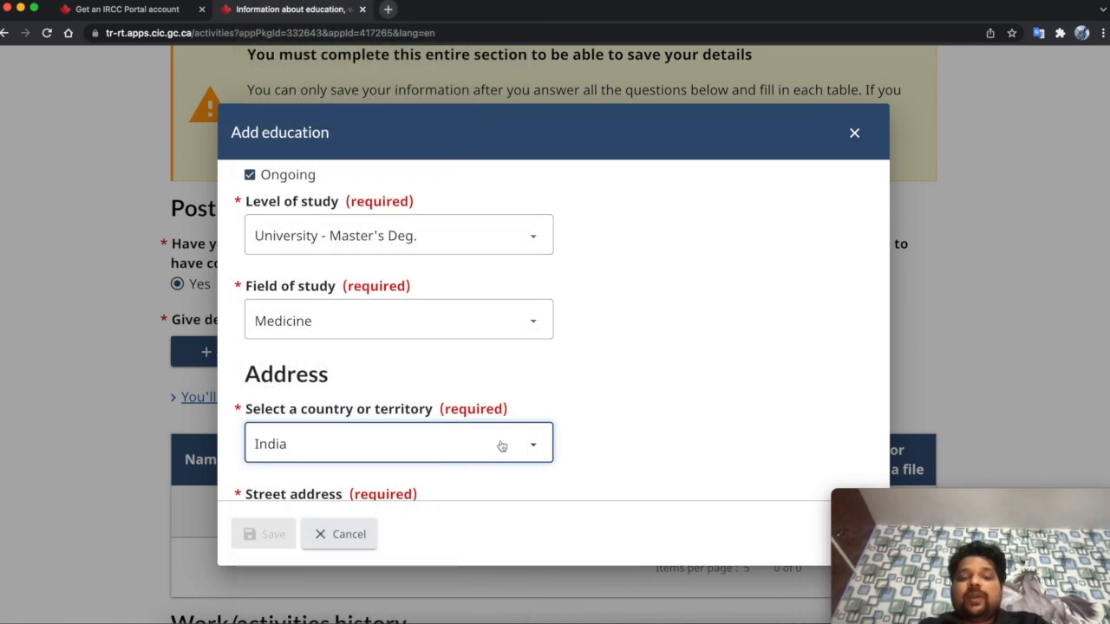
{"action": "scroll", "coordinate": [620, 425], "scroll_direction": "down", "scroll_amount": 2}
{"action": "left_click", "coordinate": [518, 459]}
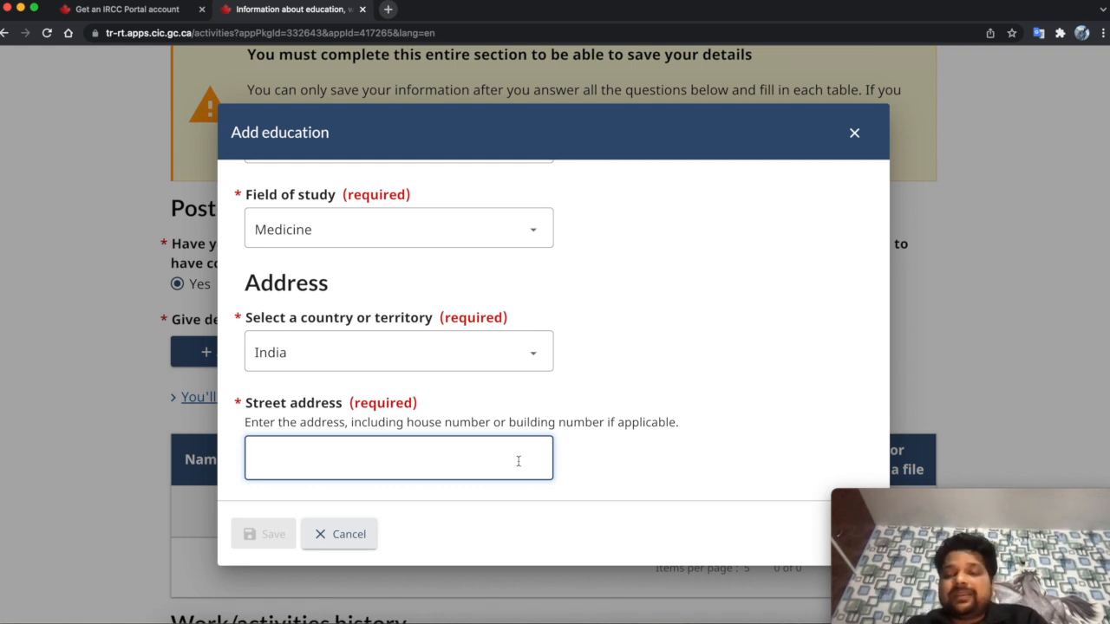
{"action": "scroll", "coordinate": [518, 462], "scroll_direction": "down", "scroll_amount": 2}
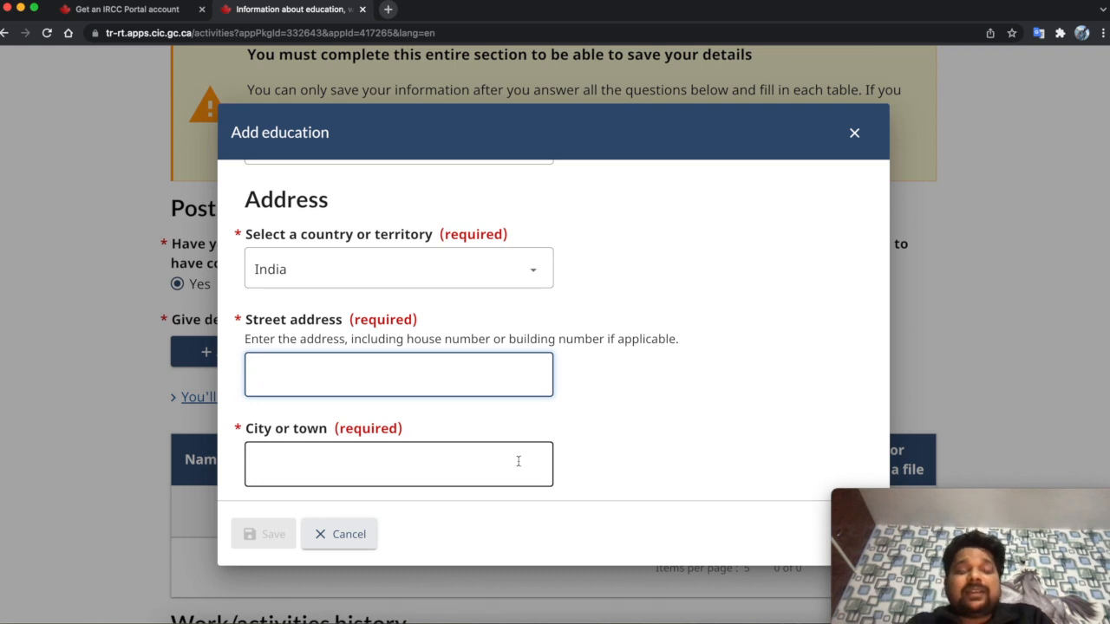
{"action": "type", "text": "Delhi"}
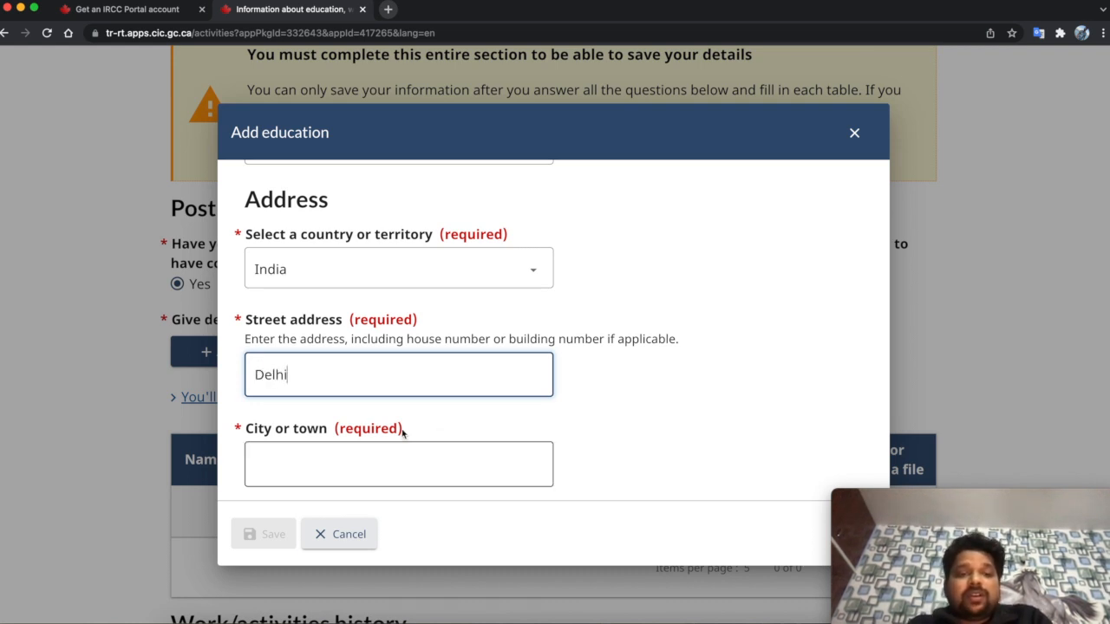
{"action": "double_click", "coordinate": [290, 377]}
{"action": "type", "text": "Street"}
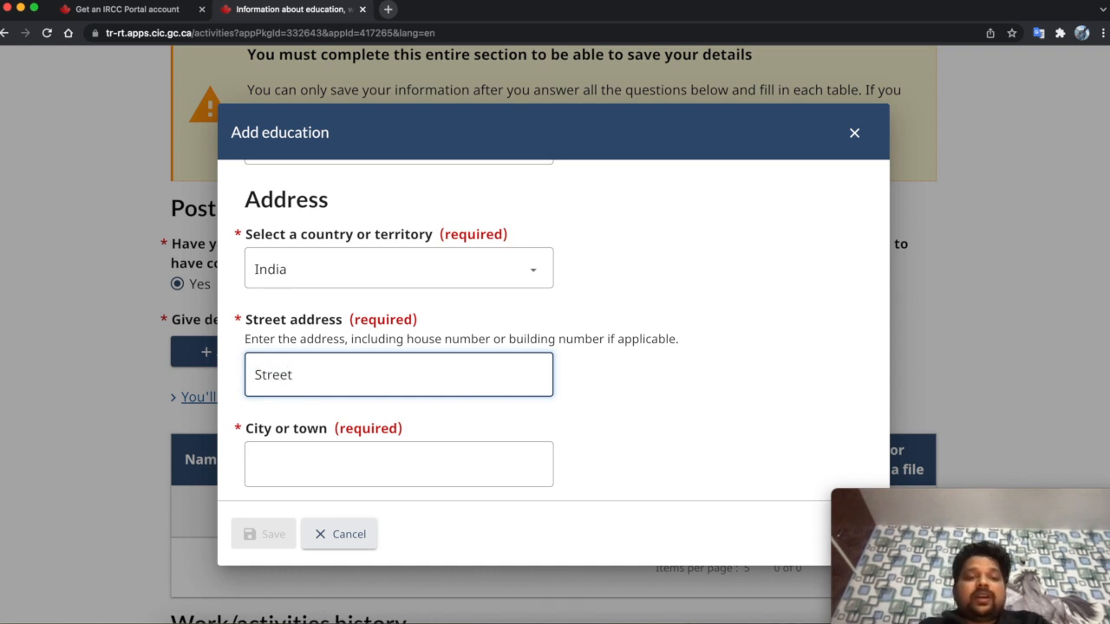
- Enter Delhi as the city and save the education entry
{"action": "left_click", "coordinate": [305, 460]}
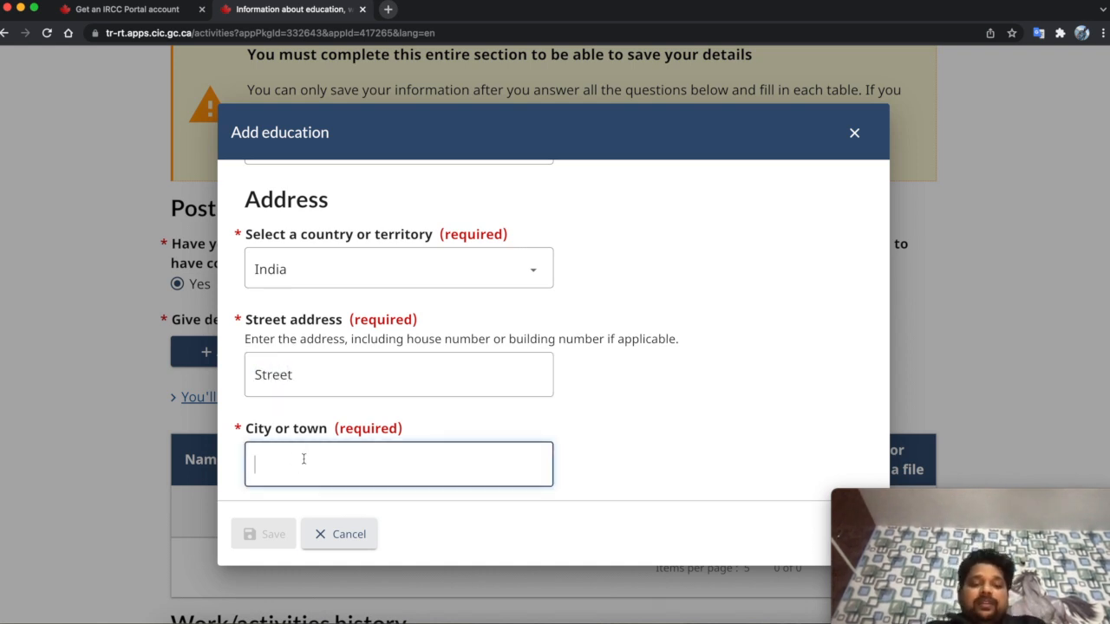
{"action": "type", "text": "Delhi"}
{"action": "scroll", "coordinate": [418, 424], "scroll_direction": "down", "scroll_amount": 1}
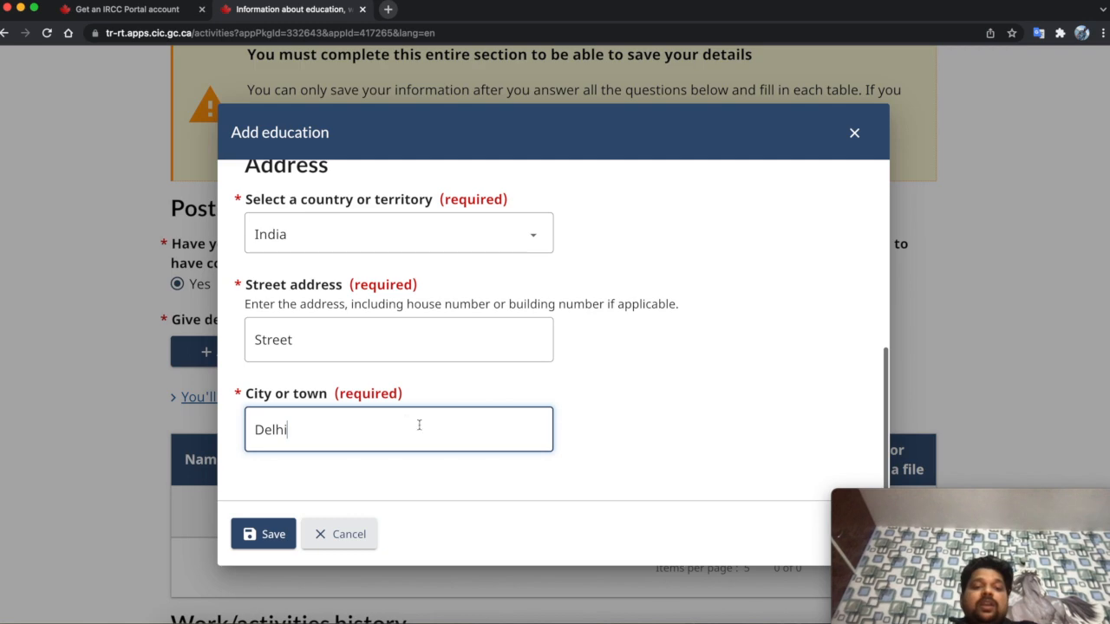
{"action": "left_click", "coordinate": [267, 544]}
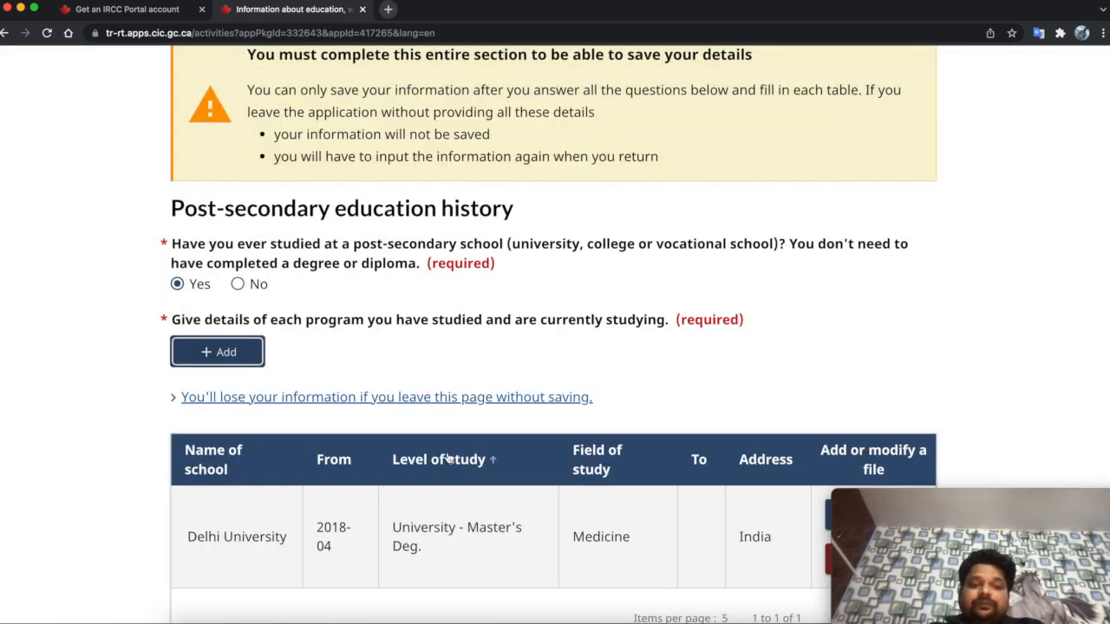
- Mark No for military, militia or police service under Work/activities history
{"action": "scroll", "coordinate": [449, 521], "scroll_direction": "down", "scroll_amount": 3}
{"action": "scroll", "coordinate": [449, 520], "scroll_direction": "down", "scroll_amount": 1}
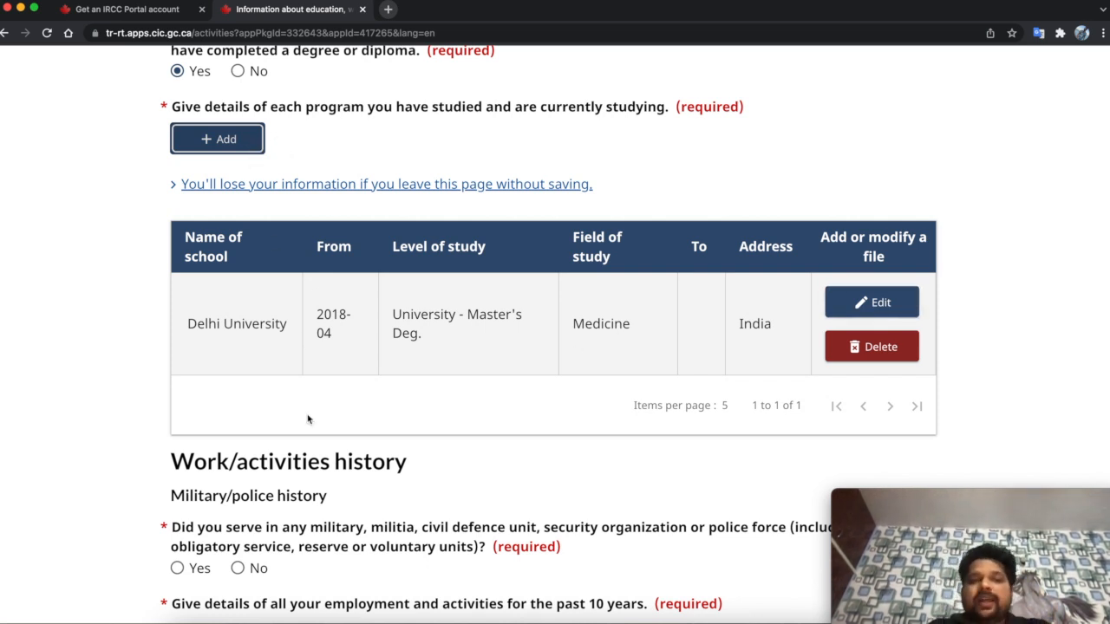
{"action": "scroll", "coordinate": [307, 419], "scroll_direction": "down", "scroll_amount": 5}
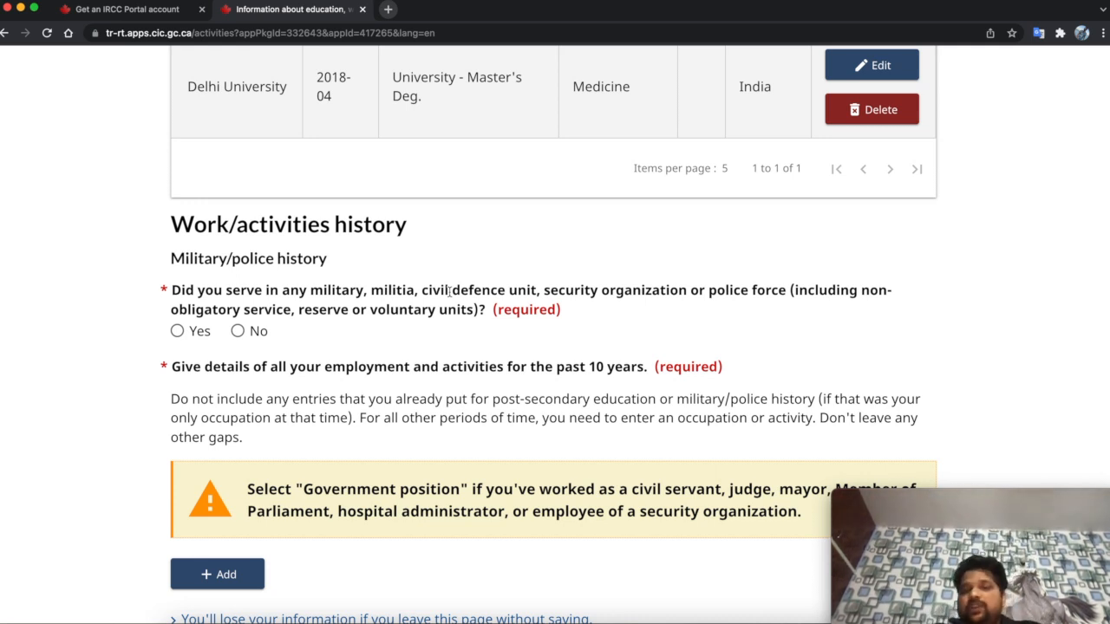
{"action": "left_click", "coordinate": [238, 330]}
{"action": "scroll", "coordinate": [335, 357], "scroll_direction": "down", "scroll_amount": 1}
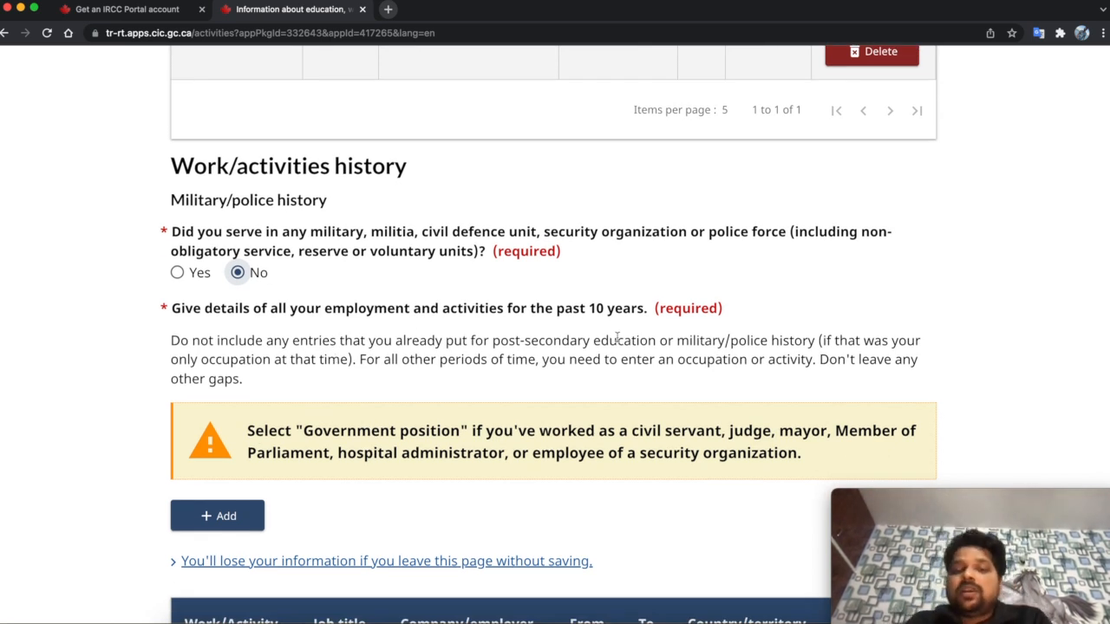
{"action": "scroll", "coordinate": [616, 339], "scroll_direction": "down", "scroll_amount": 2}
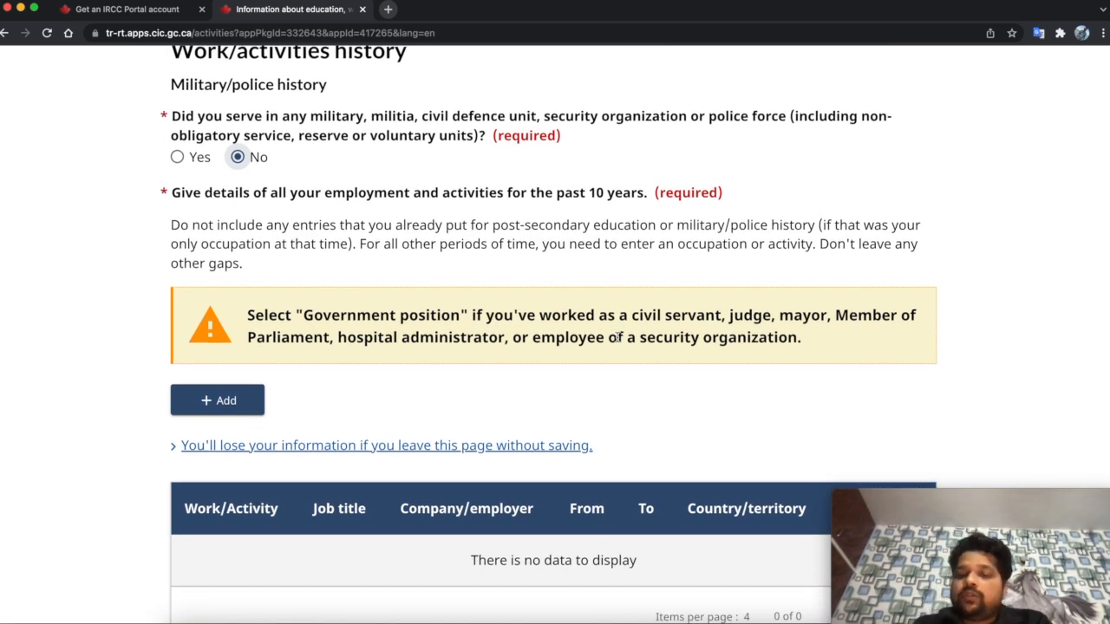
{"action": "scroll", "coordinate": [437, 394], "scroll_direction": "down", "scroll_amount": 1}
{"action": "scroll", "coordinate": [414, 285], "scroll_direction": "up", "scroll_amount": 8}
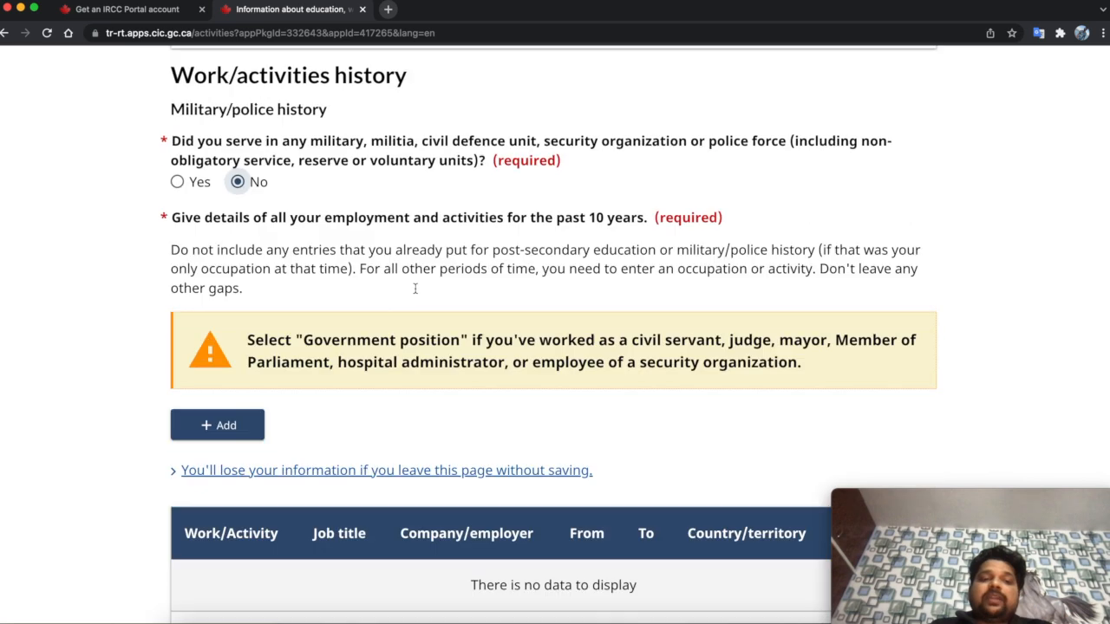
{"action": "scroll", "coordinate": [415, 288], "scroll_direction": "down", "scroll_amount": 10}
{"action": "scroll", "coordinate": [396, 293], "scroll_direction": "up", "scroll_amount": 1}
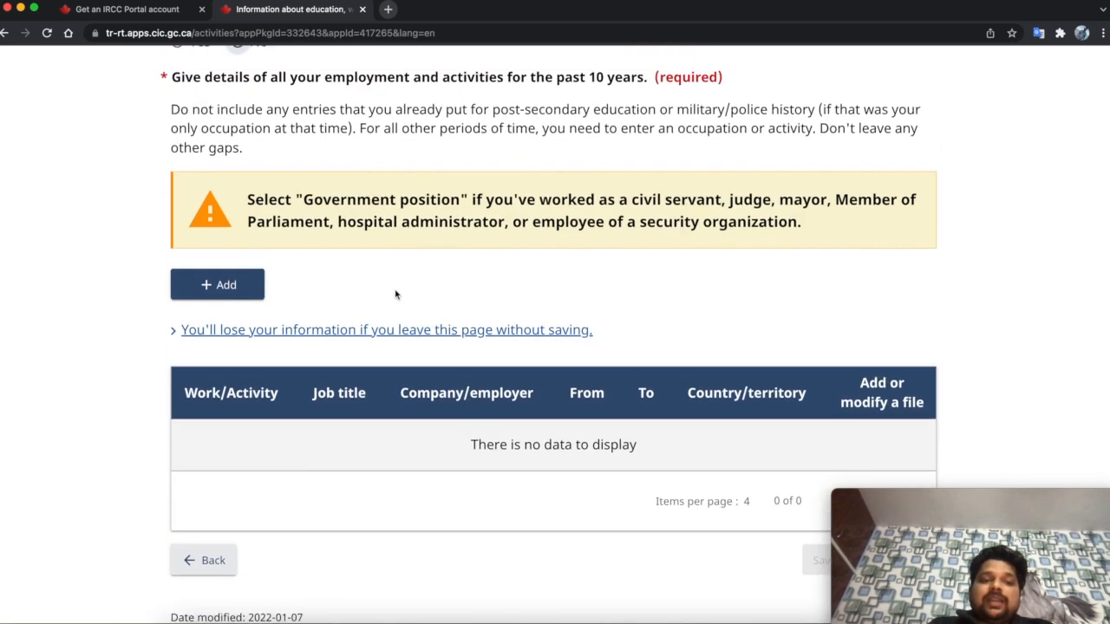
- Add a work entry for Homemaker, ongoing since January 2012
{"action": "left_click", "coordinate": [233, 292]}
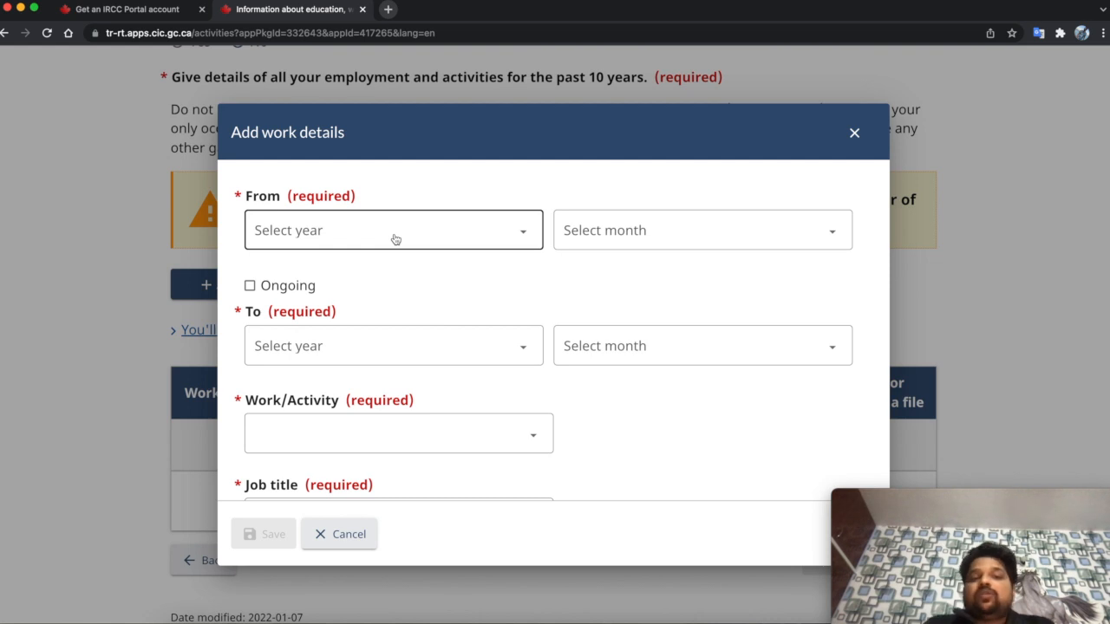
{"action": "left_click", "coordinate": [500, 240]}
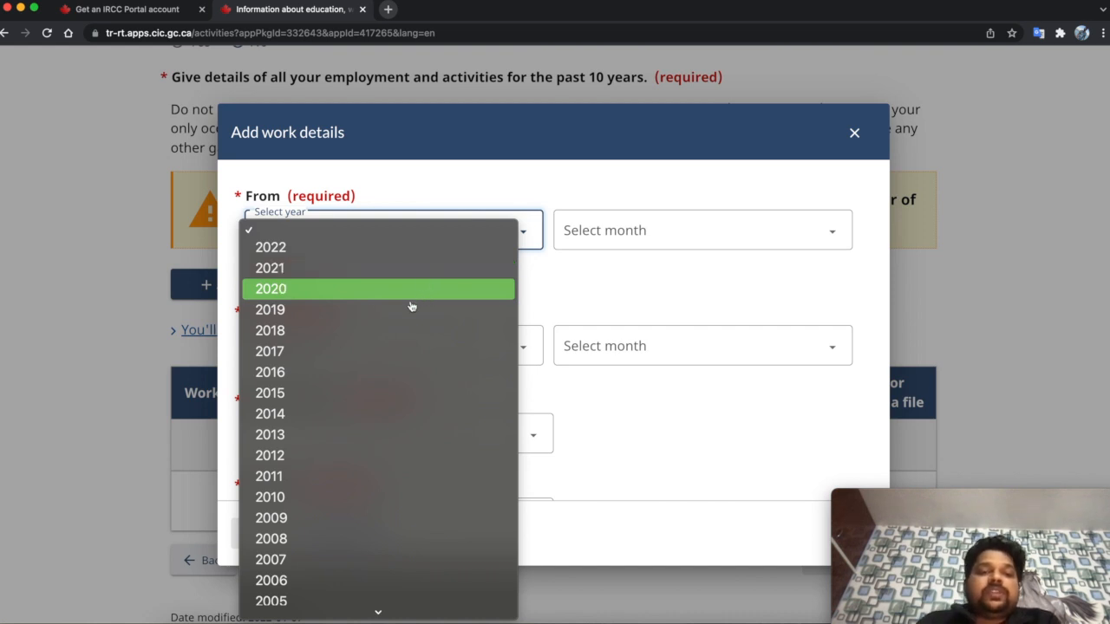
{"action": "left_click", "coordinate": [356, 455]}
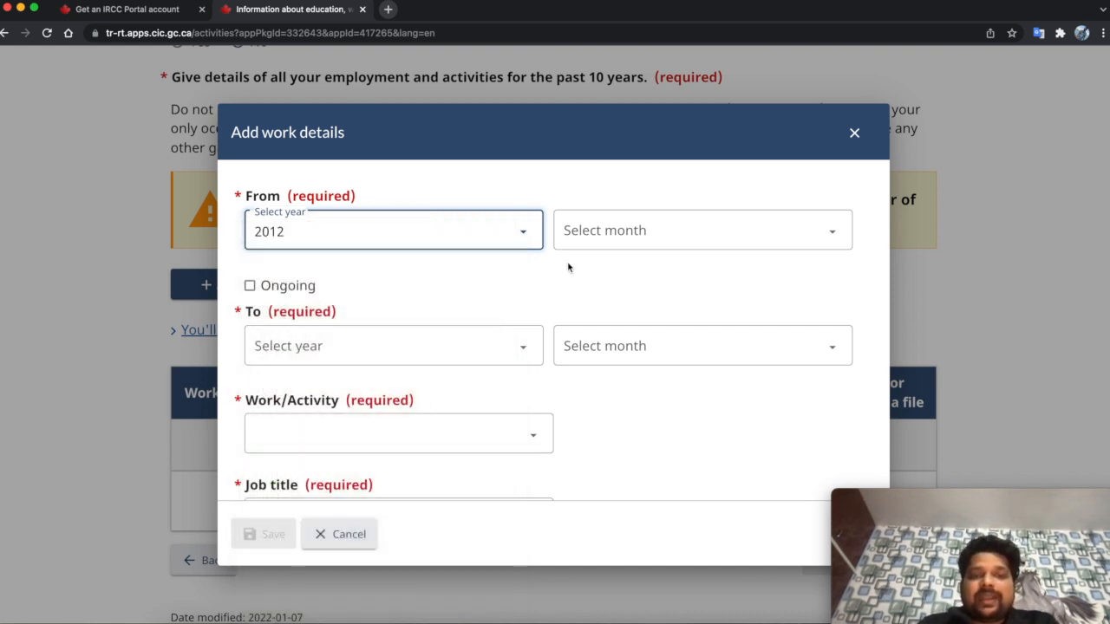
{"action": "left_click", "coordinate": [572, 230]}
{"action": "left_click", "coordinate": [604, 250]}
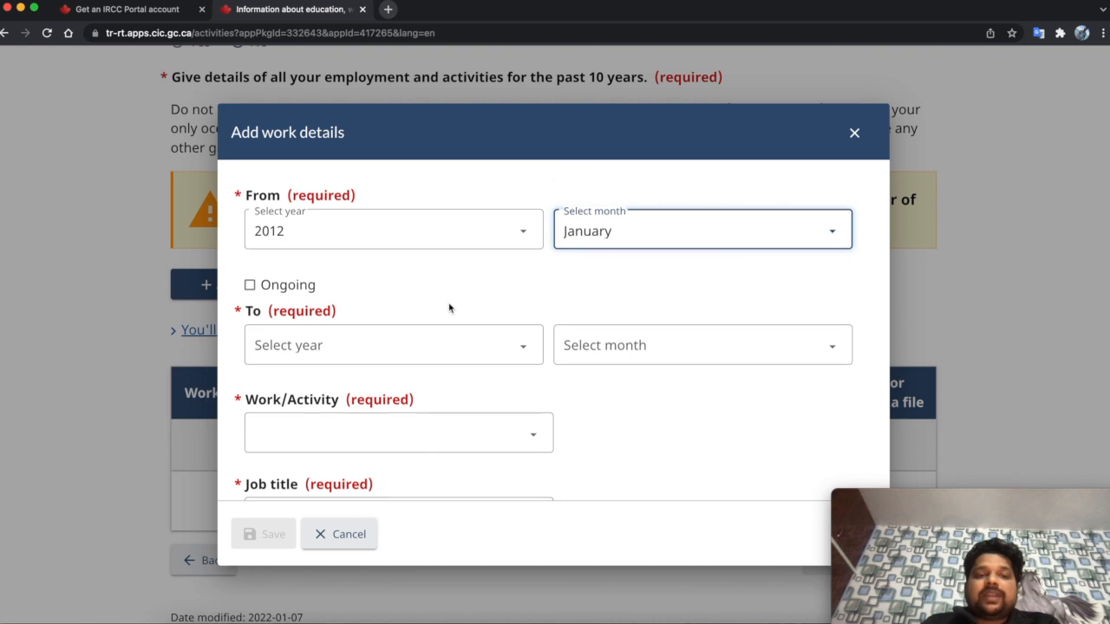
{"action": "scroll", "coordinate": [448, 307], "scroll_direction": "down", "scroll_amount": 1}
{"action": "left_click", "coordinate": [278, 260]}
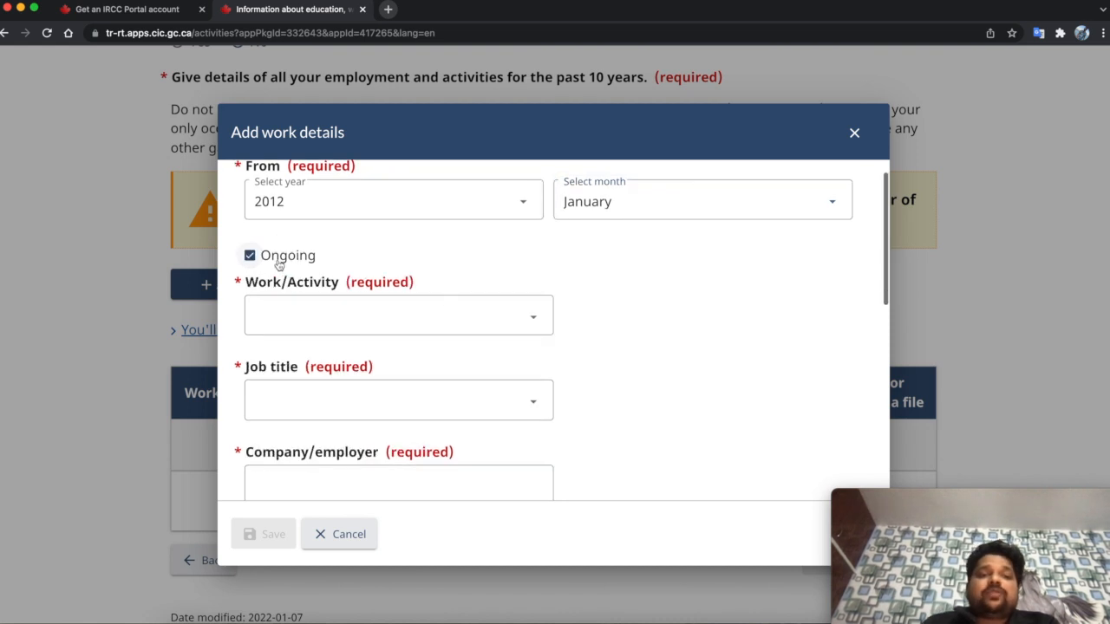
{"action": "left_click", "coordinate": [389, 317]}
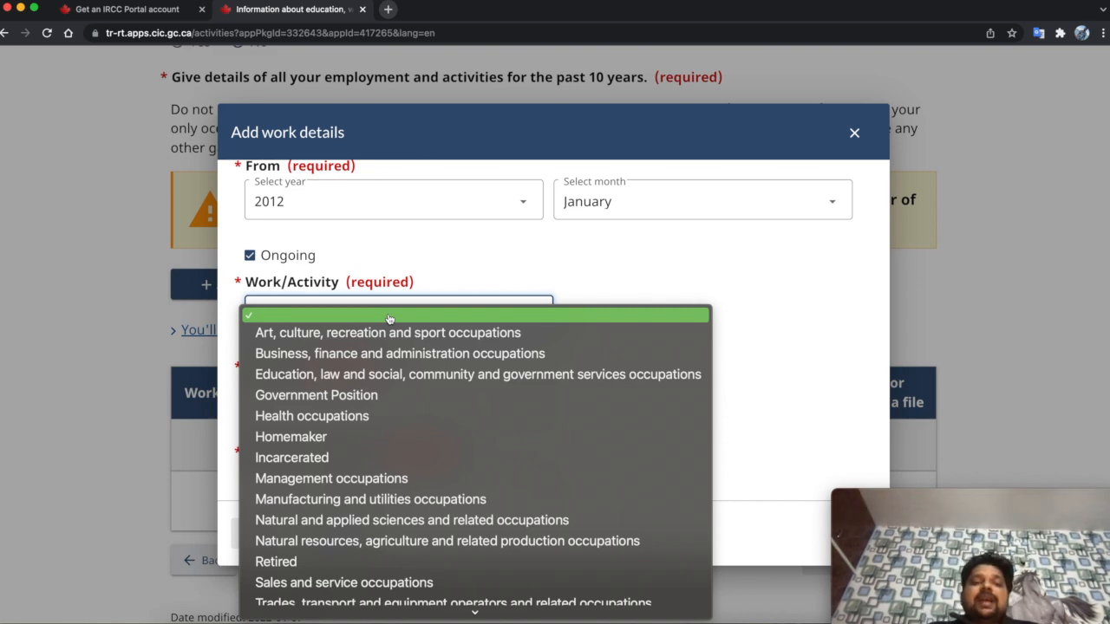
{"action": "left_click", "coordinate": [339, 436]}
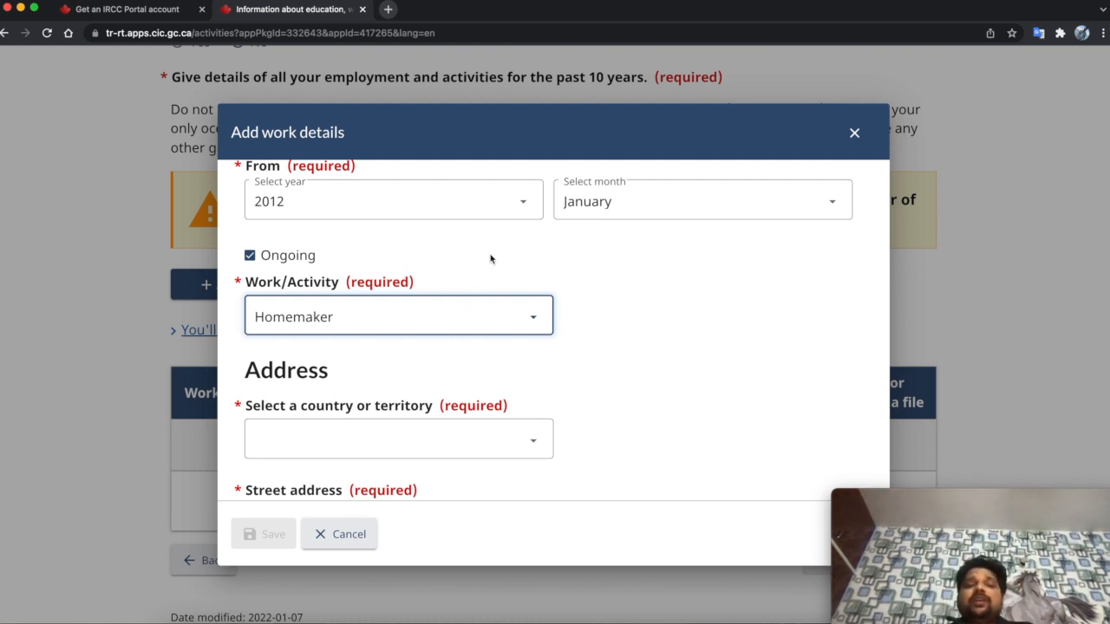
{"action": "scroll", "coordinate": [490, 256], "scroll_direction": "up", "scroll_amount": 1}
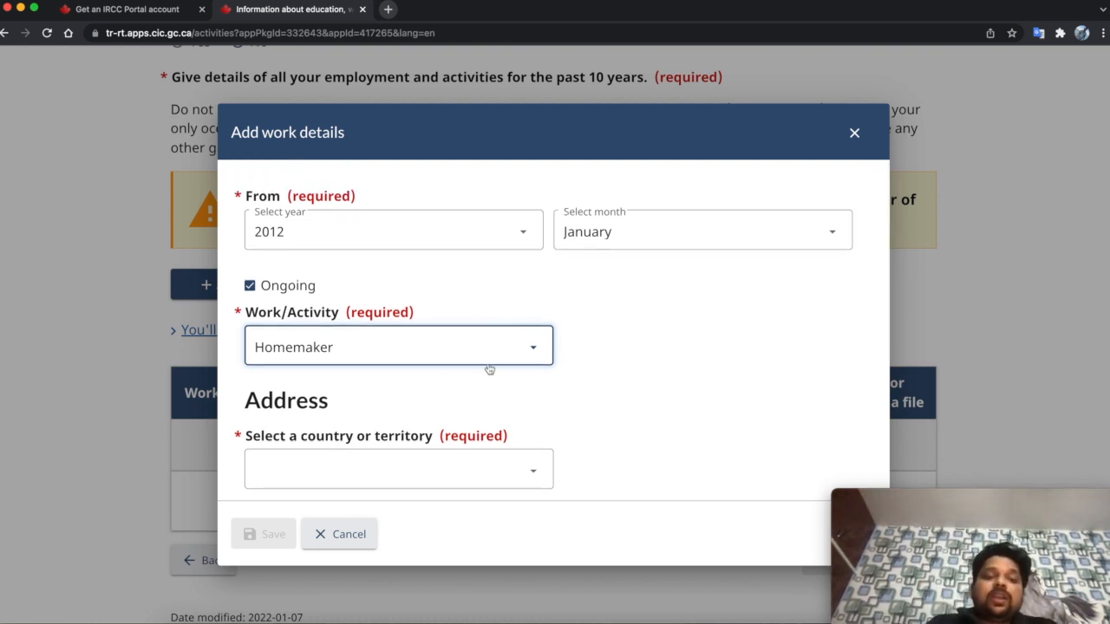
{"action": "scroll", "coordinate": [488, 369], "scroll_direction": "down", "scroll_amount": 1}
{"action": "scroll", "coordinate": [535, 345], "scroll_direction": "down", "scroll_amount": 1}
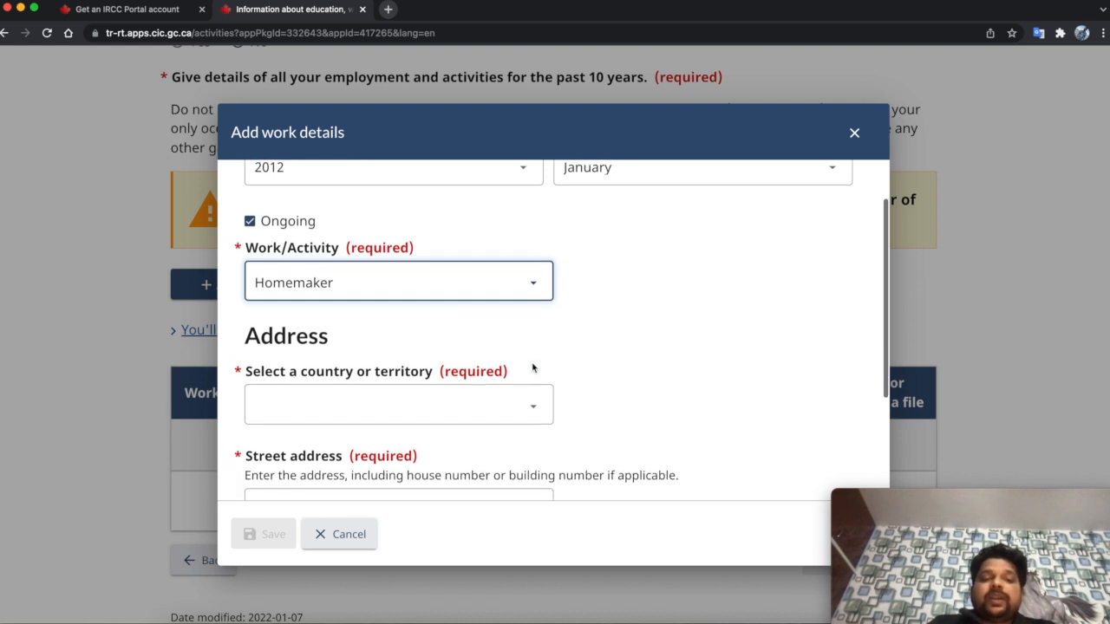
- Set the work address country to India
{"action": "left_click", "coordinate": [347, 419]}
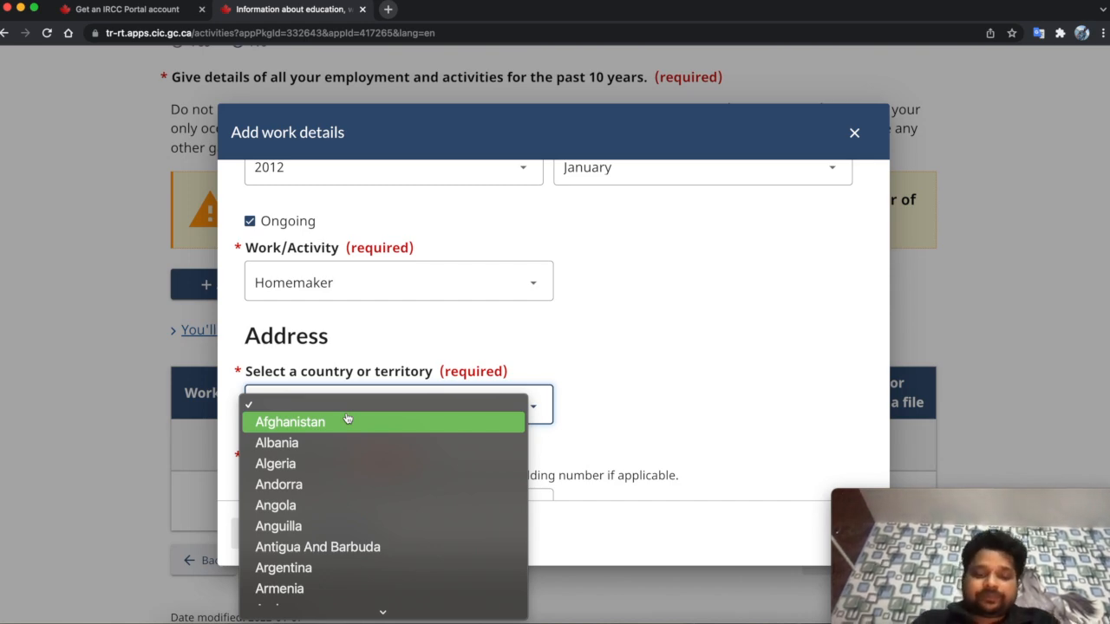
{"action": "type", "text": "india"}
{"action": "key", "text": "Return"}
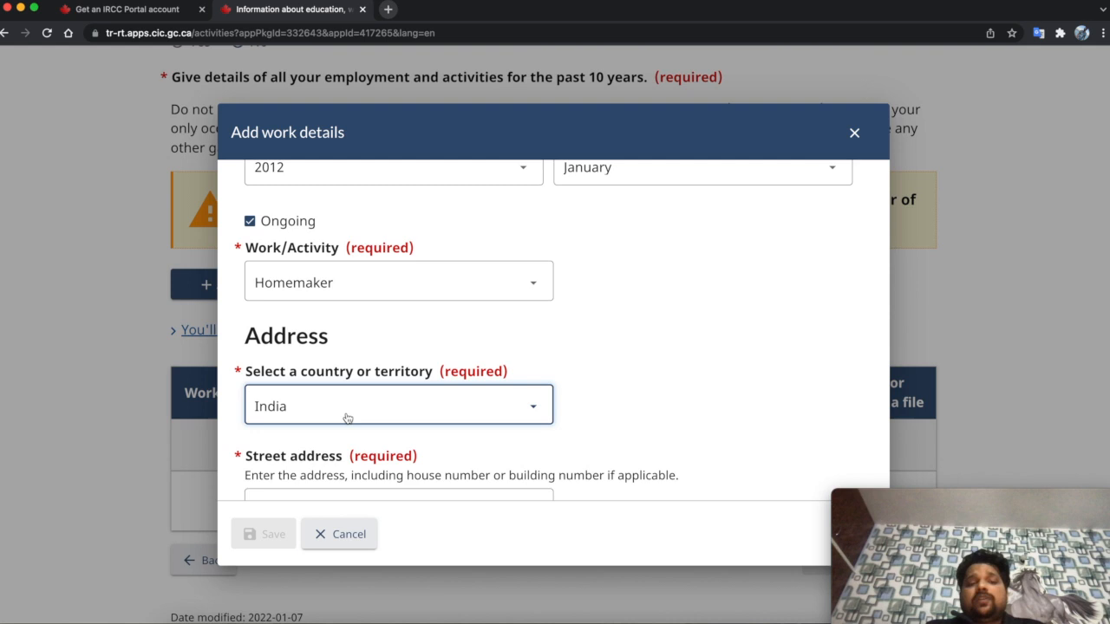
{"action": "scroll", "coordinate": [646, 365], "scroll_direction": "down", "scroll_amount": 1}
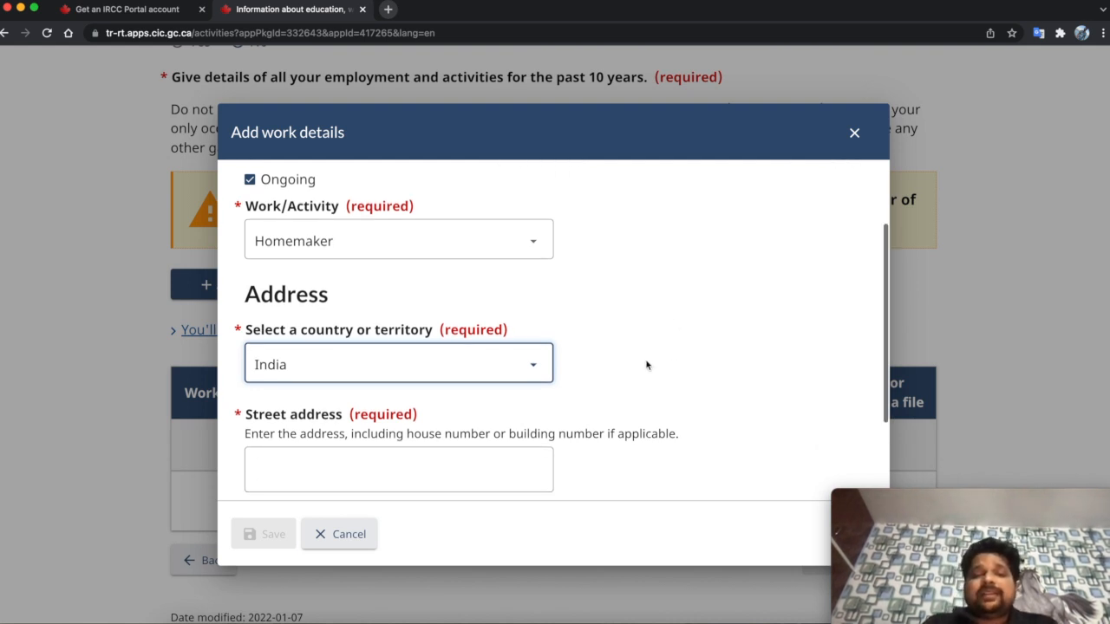
{"action": "scroll", "coordinate": [646, 365], "scroll_direction": "down", "scroll_amount": 2}
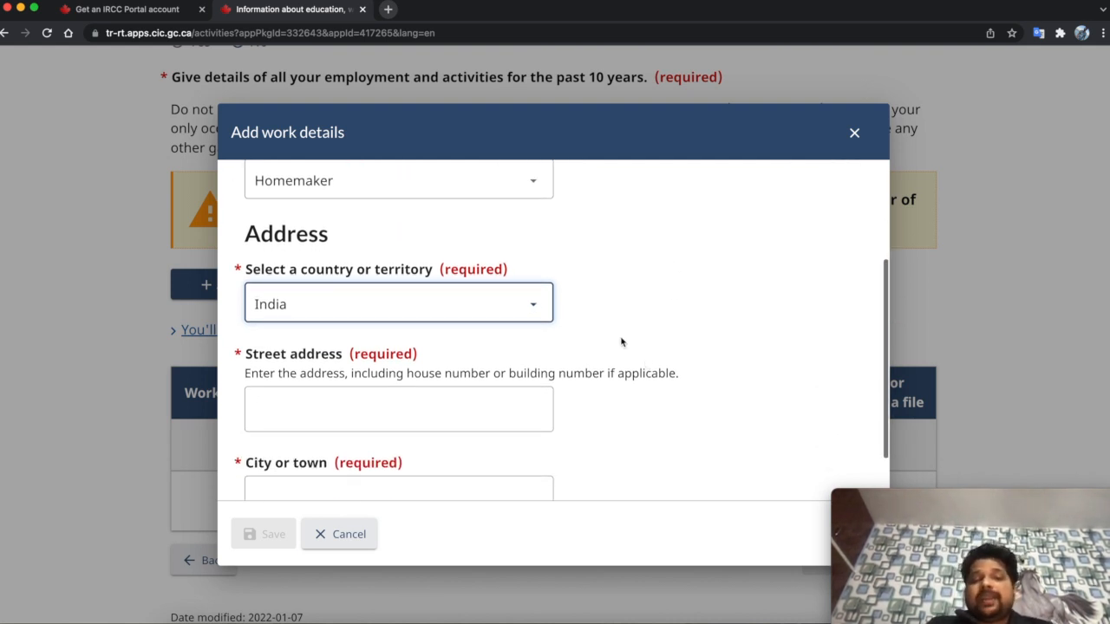
{"action": "scroll", "coordinate": [621, 342], "scroll_direction": "down", "scroll_amount": 1}
- Enter 'Street' as the street address and Delhi as the city, then save the work entry
{"action": "left_click", "coordinate": [459, 390]}
{"action": "type", "text": "Del"}
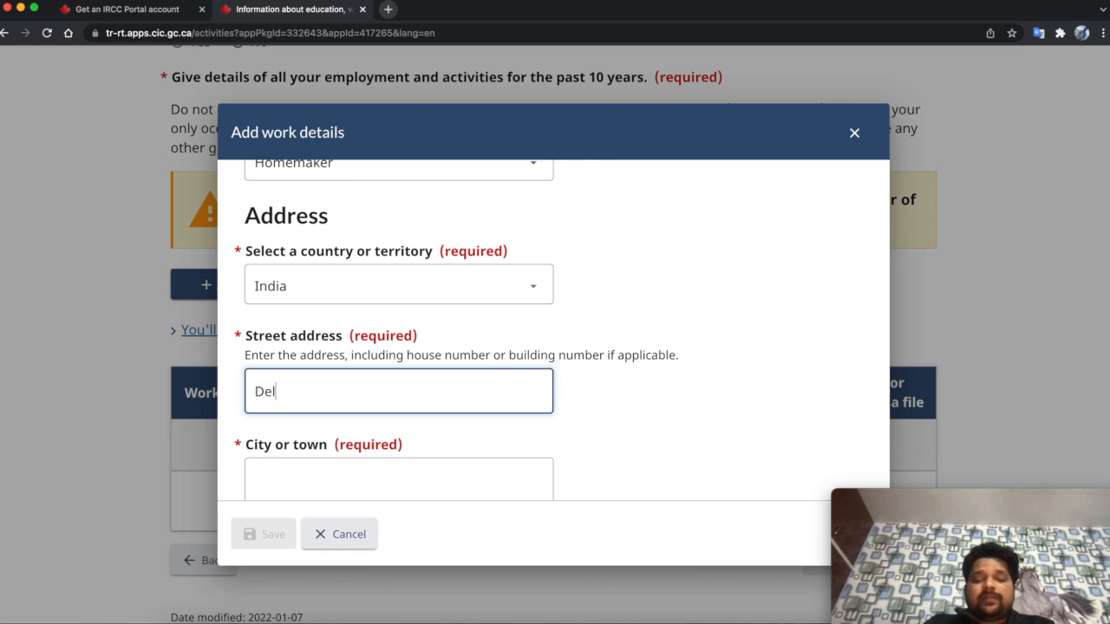
{"action": "type", "text": "hi"}
{"action": "left_click", "coordinate": [508, 497]}
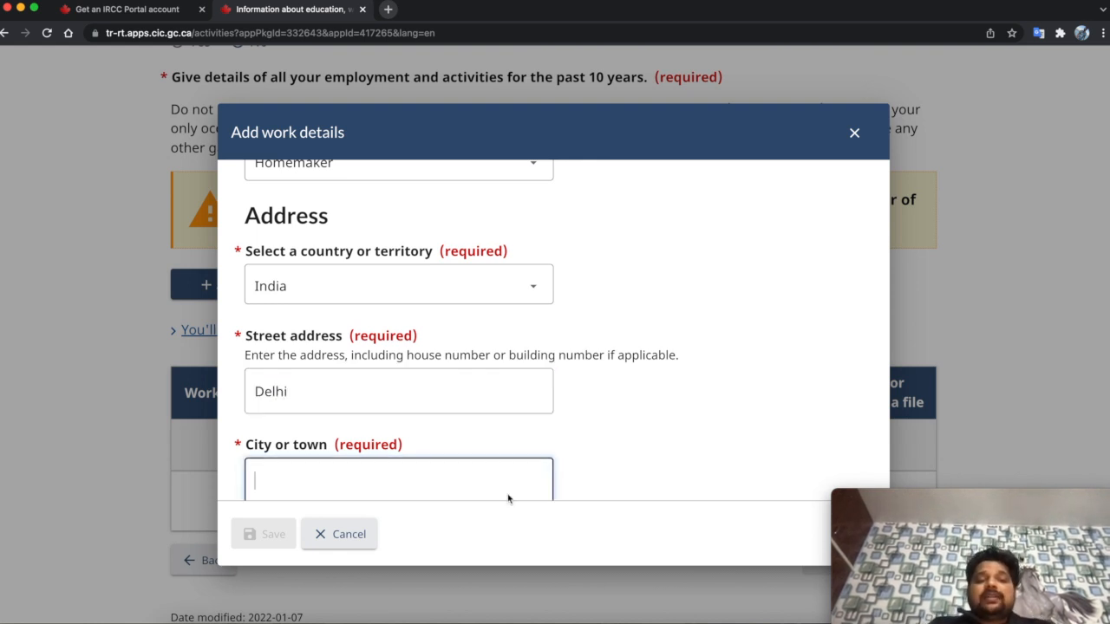
{"action": "scroll", "coordinate": [425, 416], "scroll_direction": "down", "scroll_amount": 1}
{"action": "double_click", "coordinate": [284, 379]}
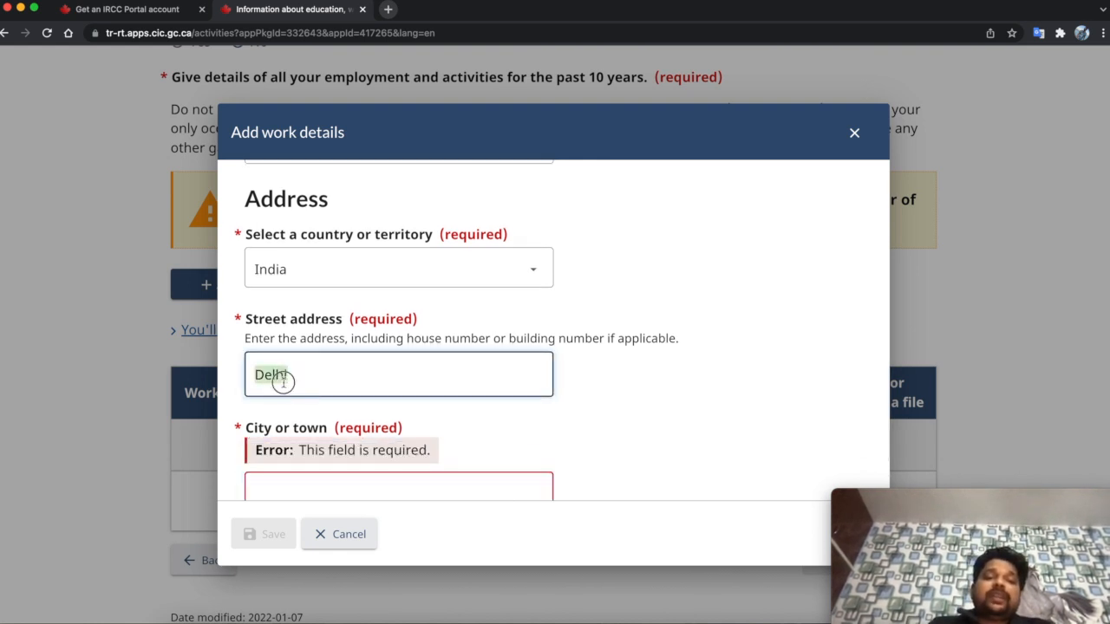
{"action": "key", "text": "BackSpace"}
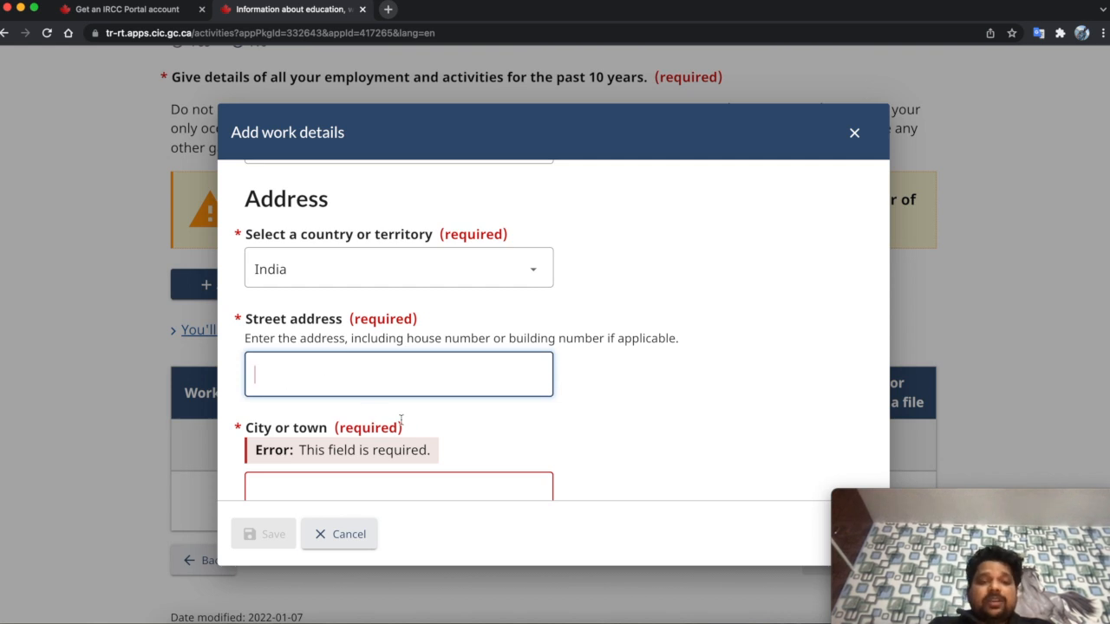
{"action": "left_click", "coordinate": [413, 483]}
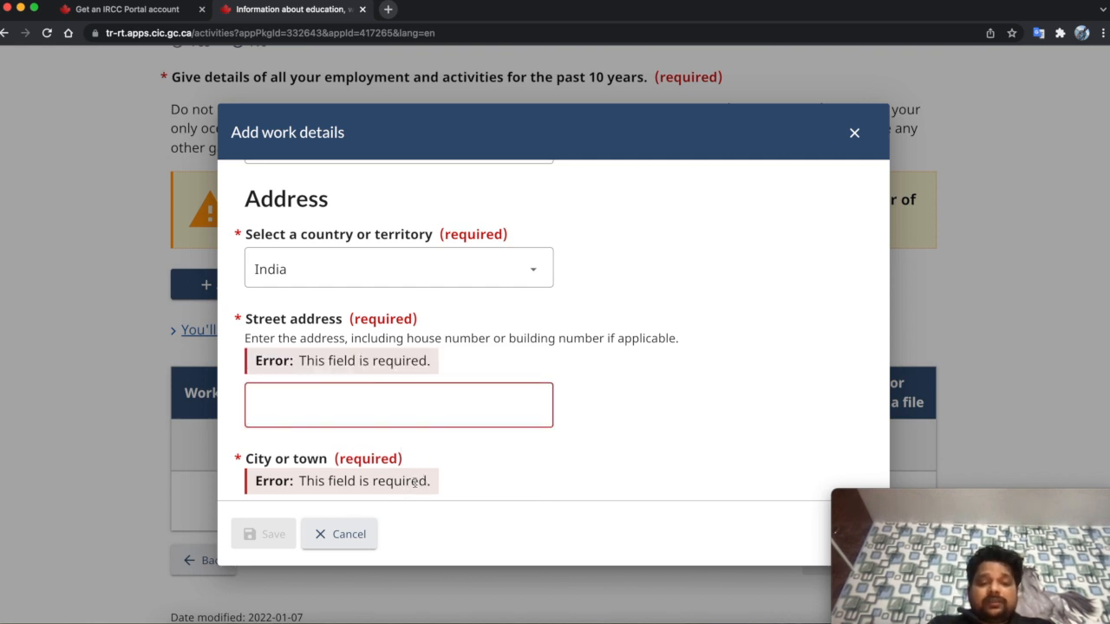
{"action": "left_click", "coordinate": [368, 400]}
{"action": "type", "text": "Street"}
{"action": "scroll", "coordinate": [399, 439], "scroll_direction": "down", "scroll_amount": 2}
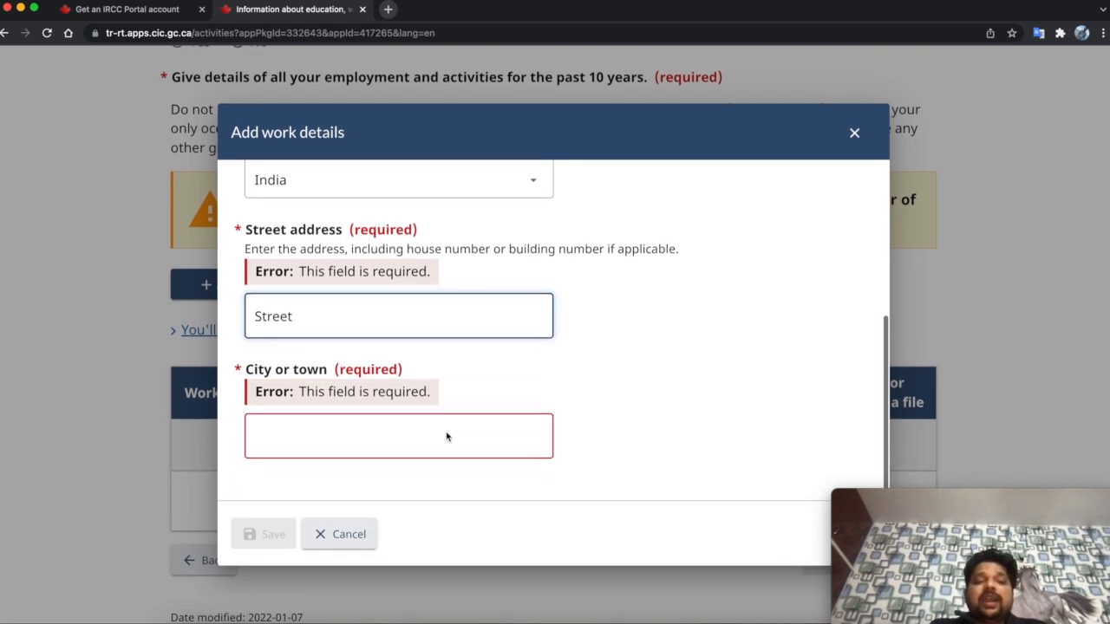
{"action": "left_click", "coordinate": [397, 432]}
{"action": "type", "text": "Delhi"}
{"action": "left_click", "coordinate": [269, 529]}
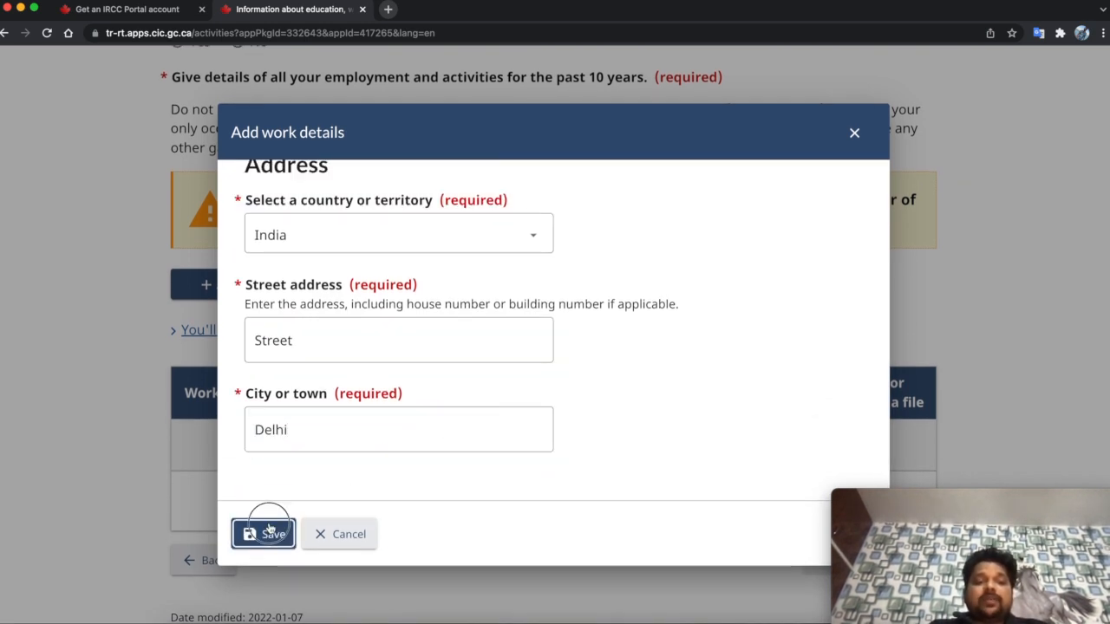
- Save the Homemaker work history and continue to Travel history
{"action": "scroll", "coordinate": [461, 537], "scroll_direction": "down", "scroll_amount": 3}
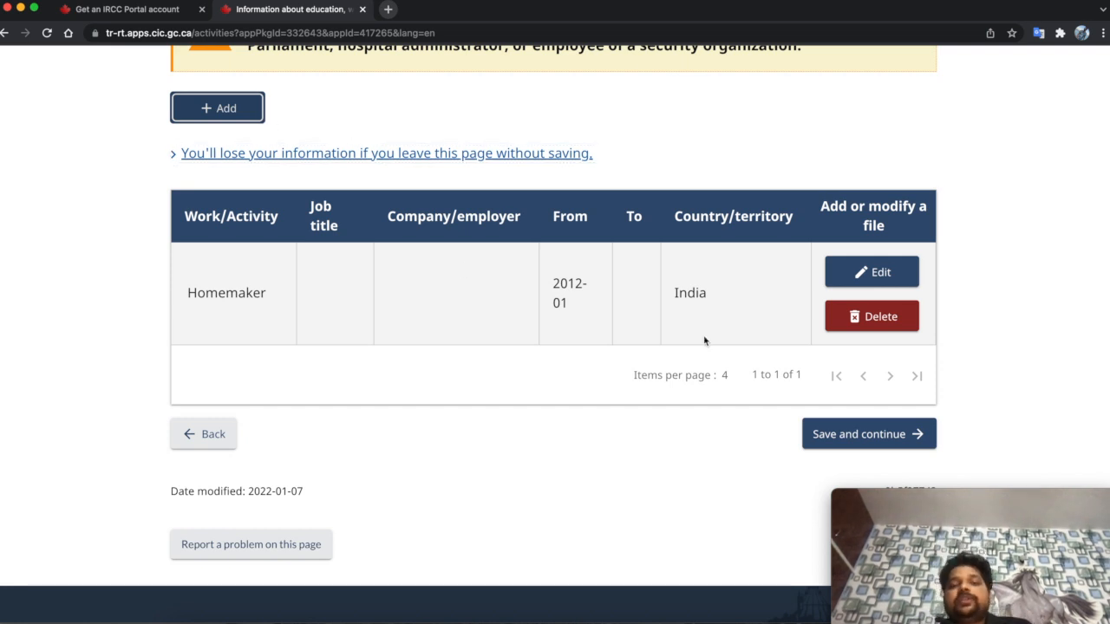
{"action": "left_click", "coordinate": [828, 436]}
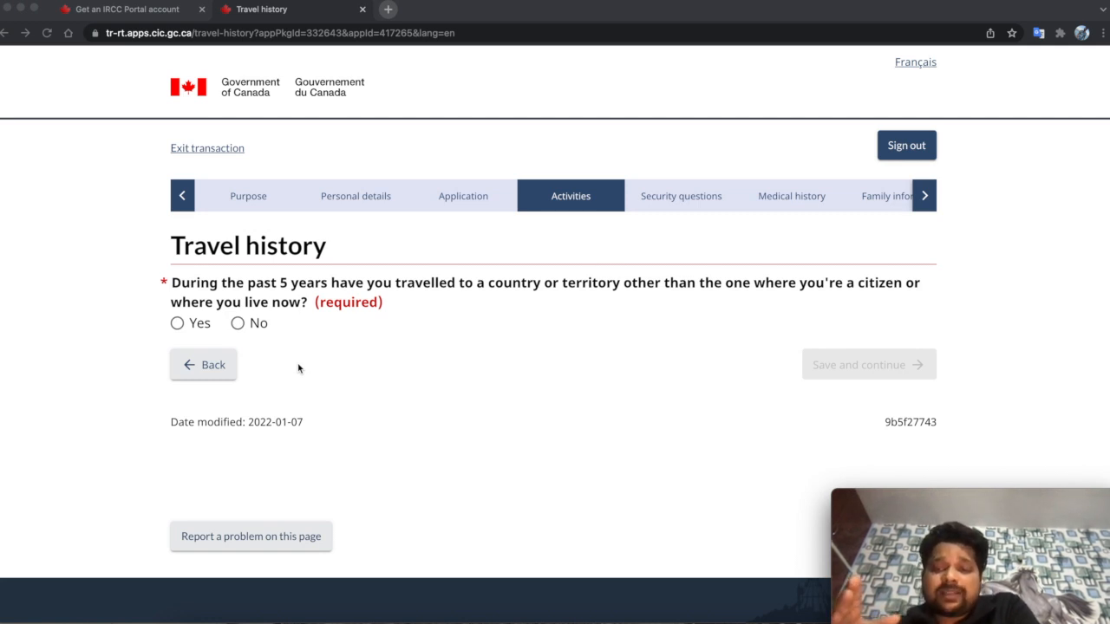
- Answer No to travelling to other countries in the past 5 years and save
{"action": "left_click", "coordinate": [180, 328]}
{"action": "left_click", "coordinate": [179, 326]}
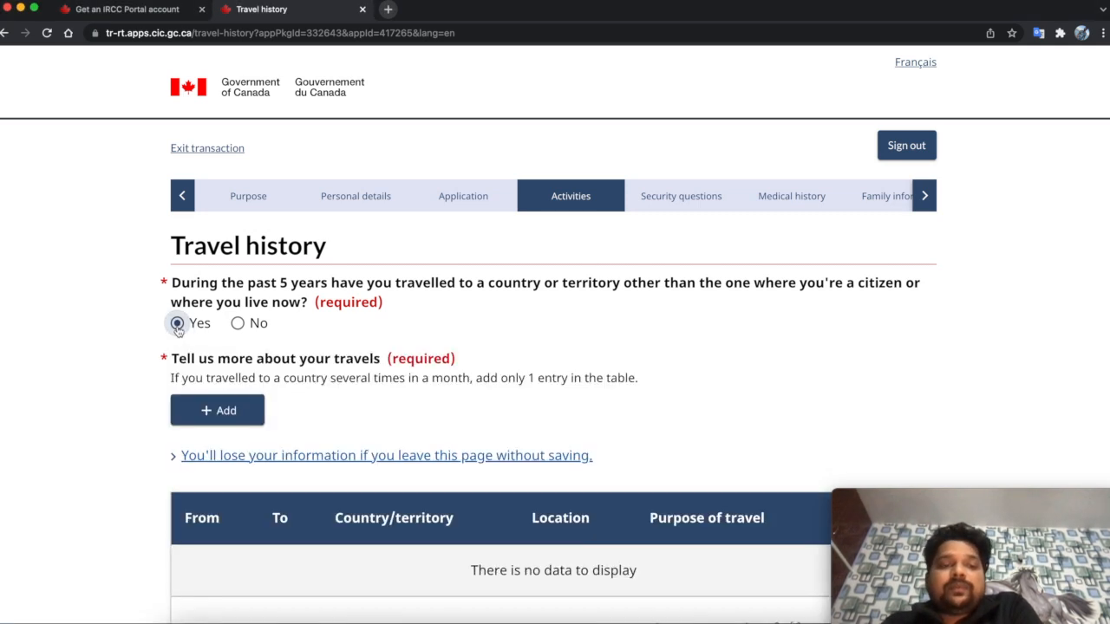
{"action": "scroll", "coordinate": [387, 451], "scroll_direction": "down", "scroll_amount": 1}
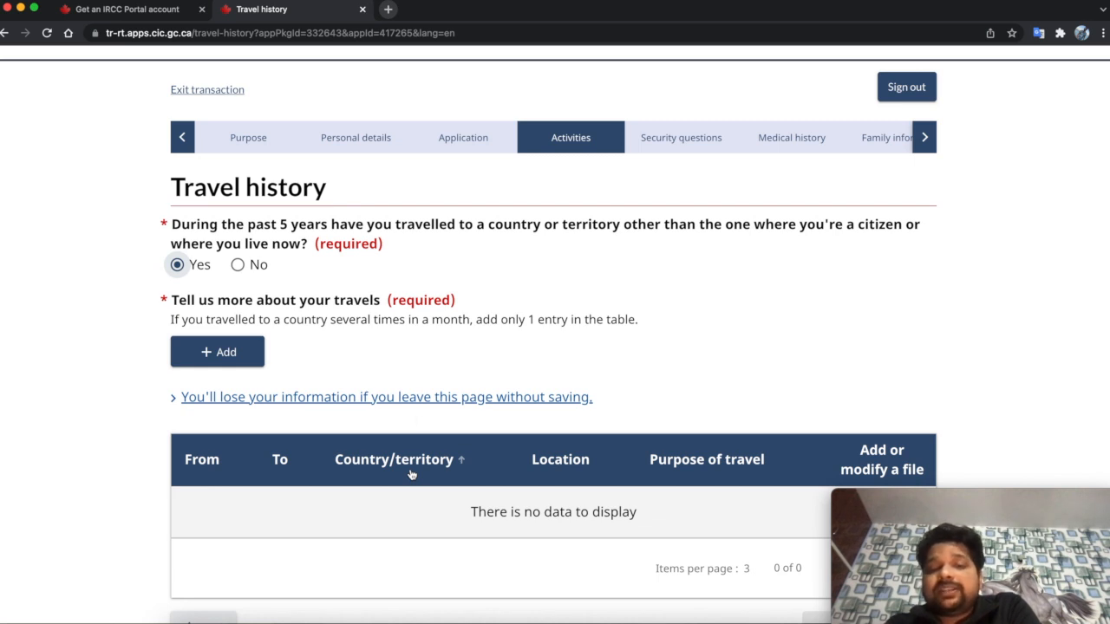
{"action": "scroll", "coordinate": [460, 362], "scroll_direction": "up", "scroll_amount": 1}
{"action": "left_click", "coordinate": [324, 414]}
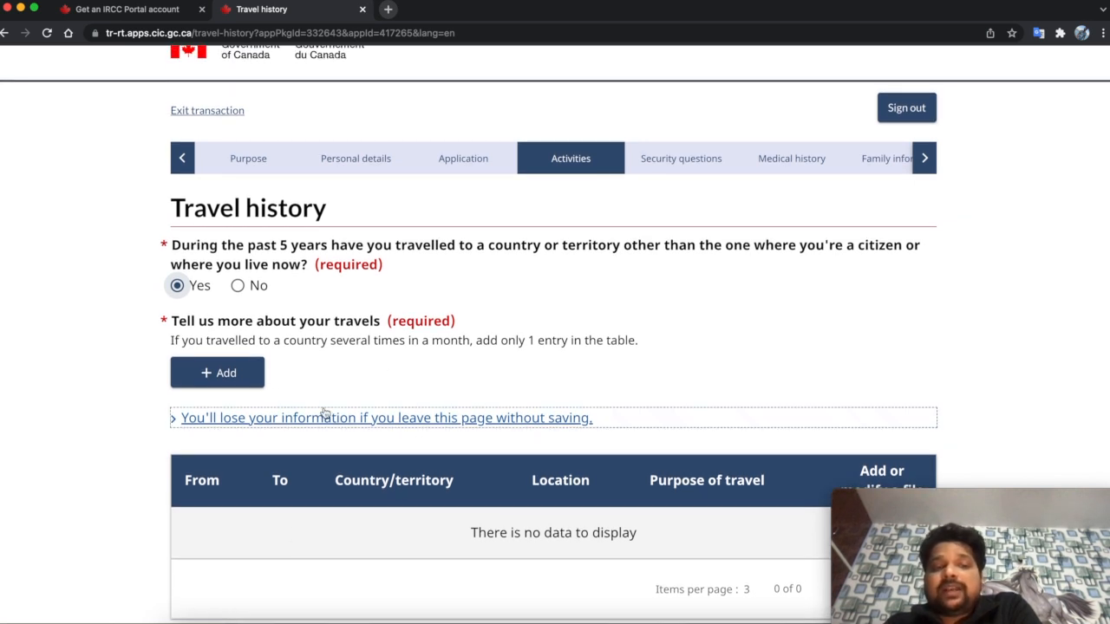
{"action": "left_click", "coordinate": [238, 286]}
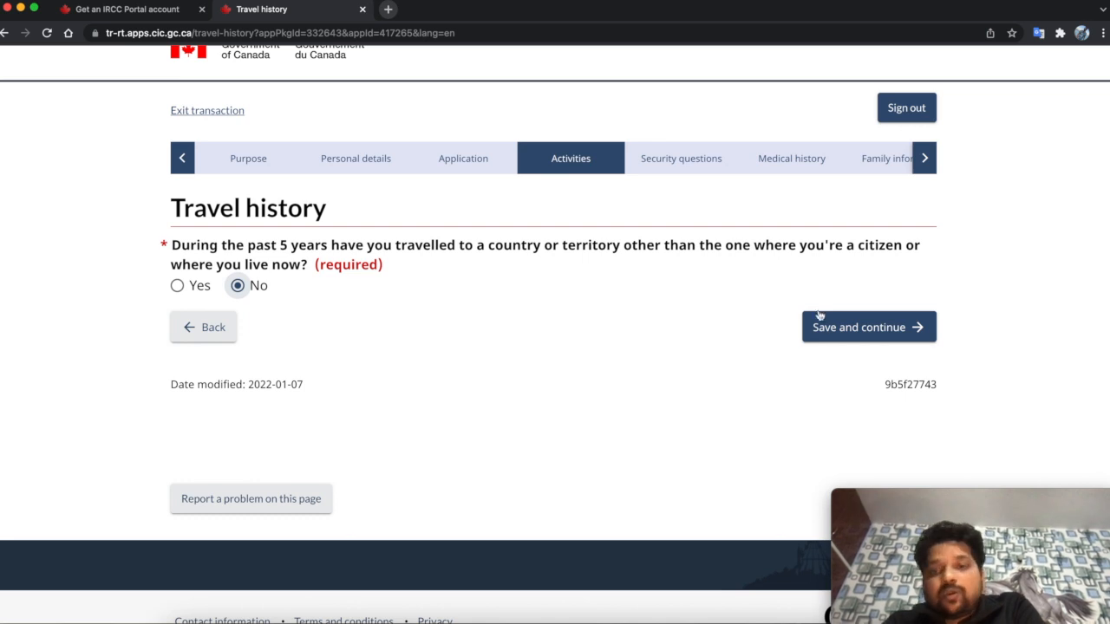
{"action": "left_click", "coordinate": [858, 327]}
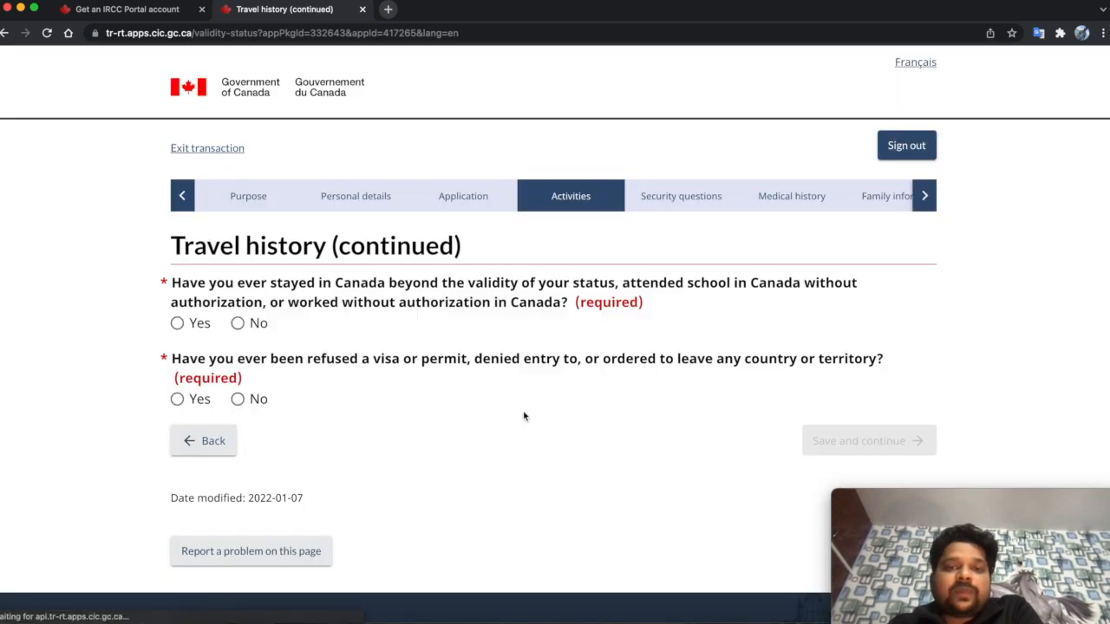
- Answer No to overstaying or unauthorized work and to past visa refusals, then save
{"action": "scroll", "coordinate": [404, 437], "scroll_direction": "down", "scroll_amount": 1}
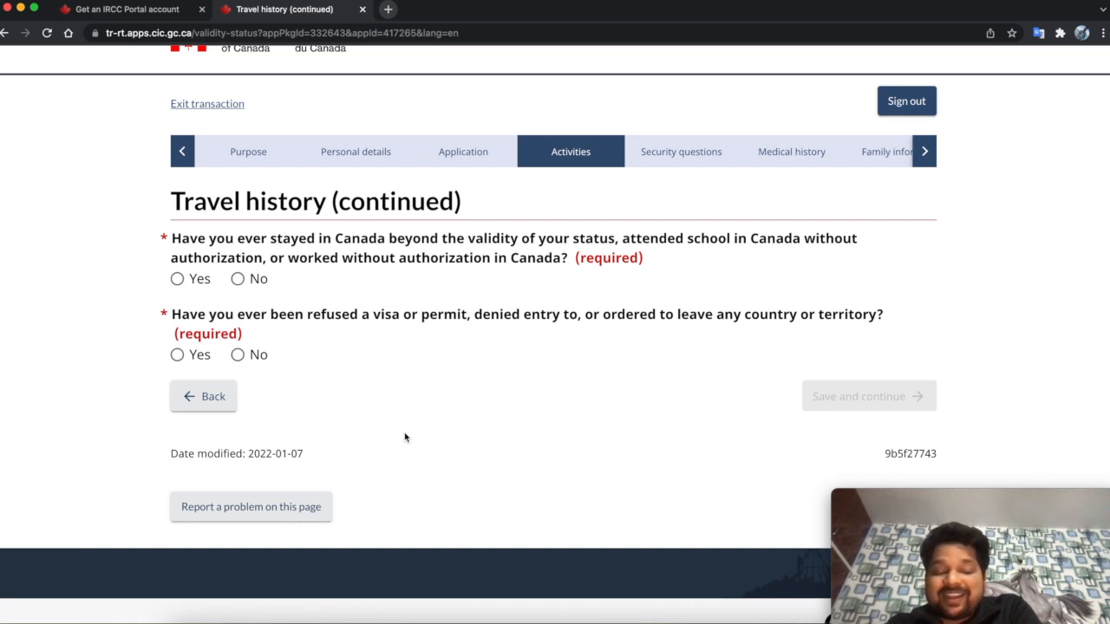
{"action": "left_click", "coordinate": [239, 279]}
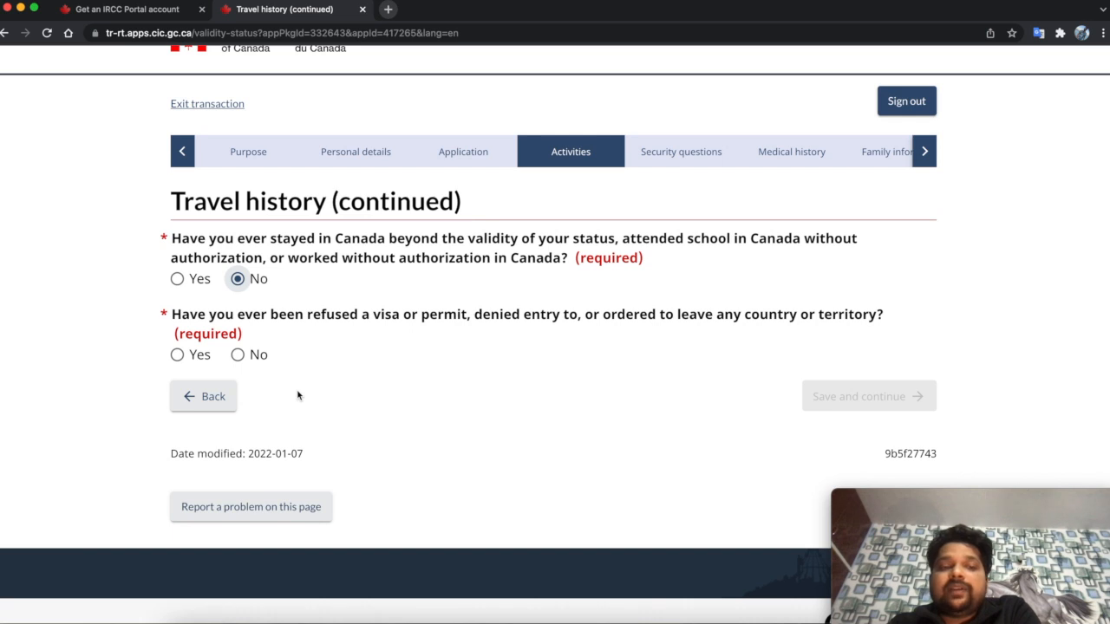
{"action": "left_click", "coordinate": [240, 358]}
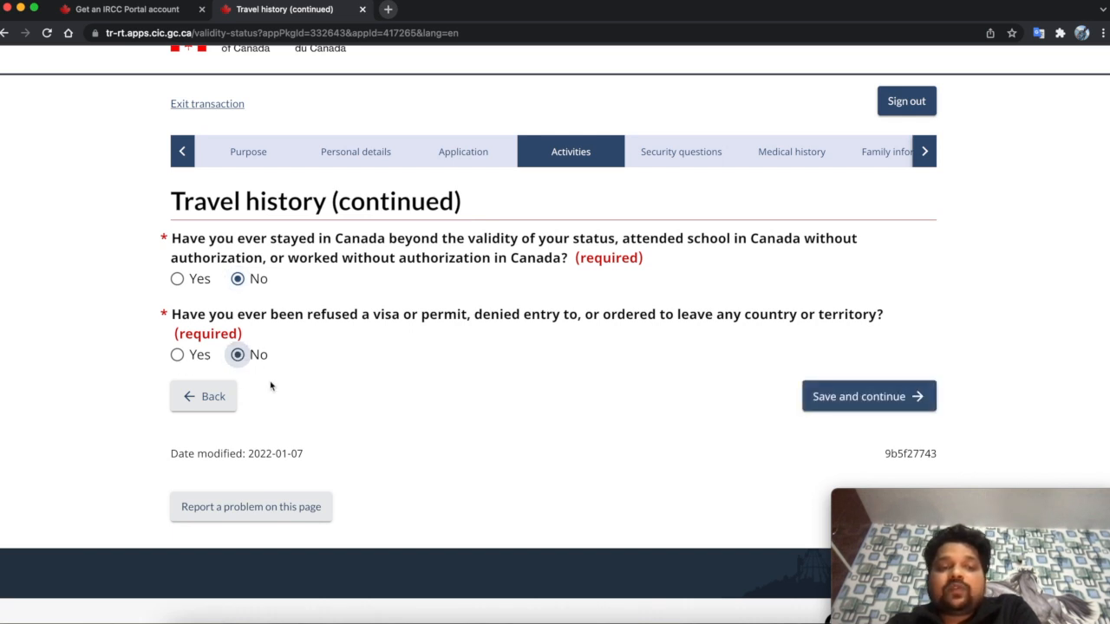
{"action": "left_click", "coordinate": [856, 397]}
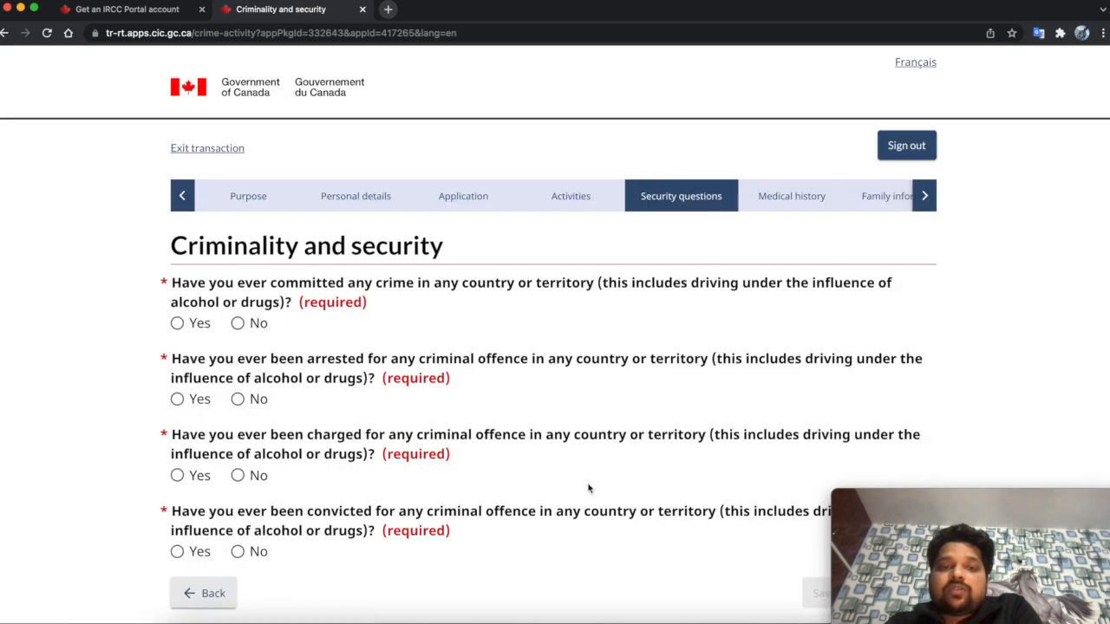
- Answer No to the committed-crime, arrested, charged and convicted questions, then save
{"action": "scroll", "coordinate": [588, 488], "scroll_direction": "down", "scroll_amount": 1}
{"action": "scroll", "coordinate": [587, 488], "scroll_direction": "down", "scroll_amount": 1}
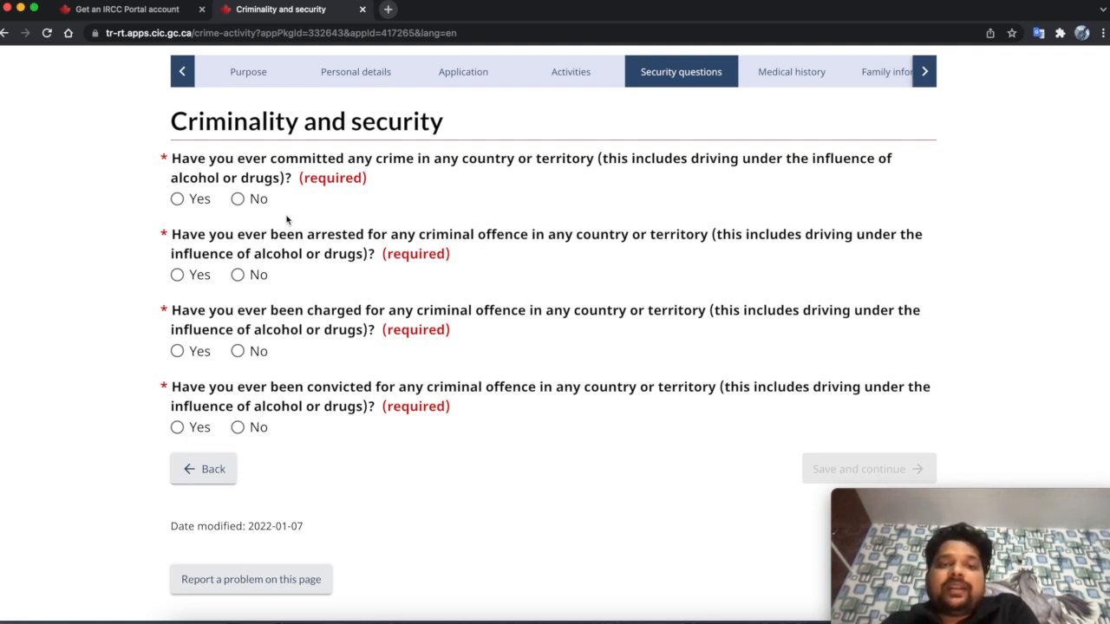
{"action": "left_click", "coordinate": [239, 200]}
{"action": "scroll", "coordinate": [349, 218], "scroll_direction": "down", "scroll_amount": 1}
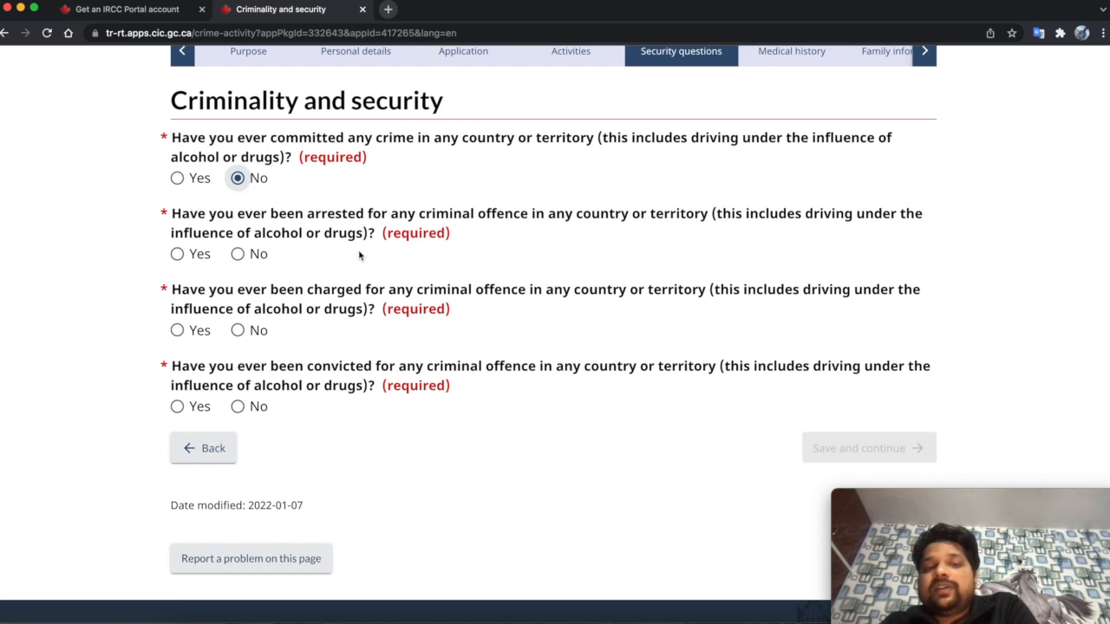
{"action": "left_click", "coordinate": [237, 254]}
{"action": "scroll", "coordinate": [260, 256], "scroll_direction": "down", "scroll_amount": 3}
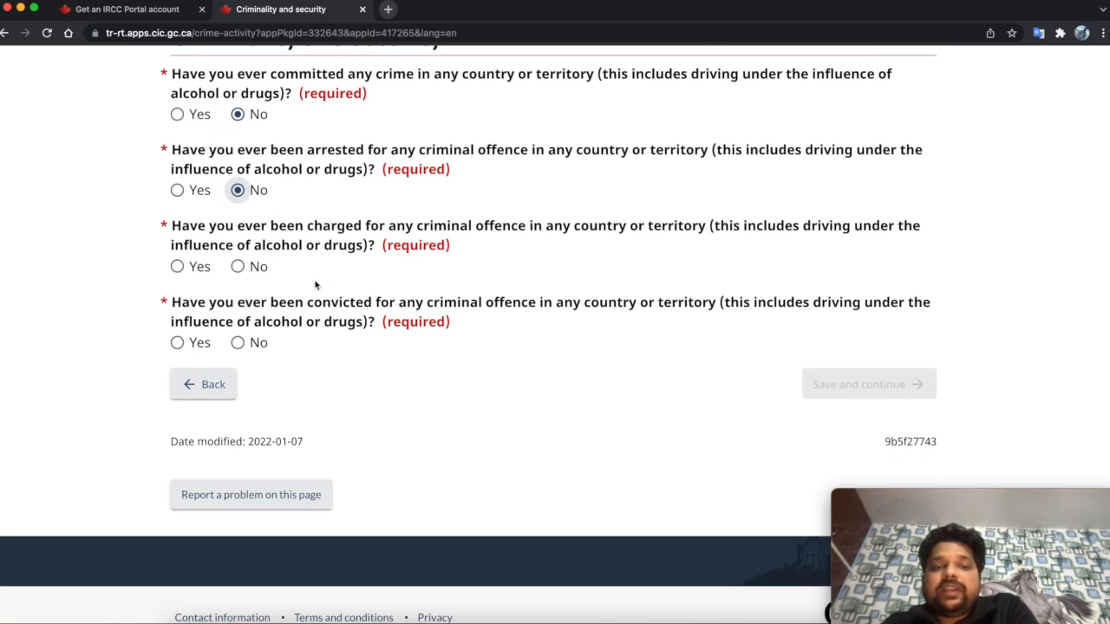
{"action": "left_click", "coordinate": [251, 267]}
{"action": "scroll", "coordinate": [295, 312], "scroll_direction": "down", "scroll_amount": 1}
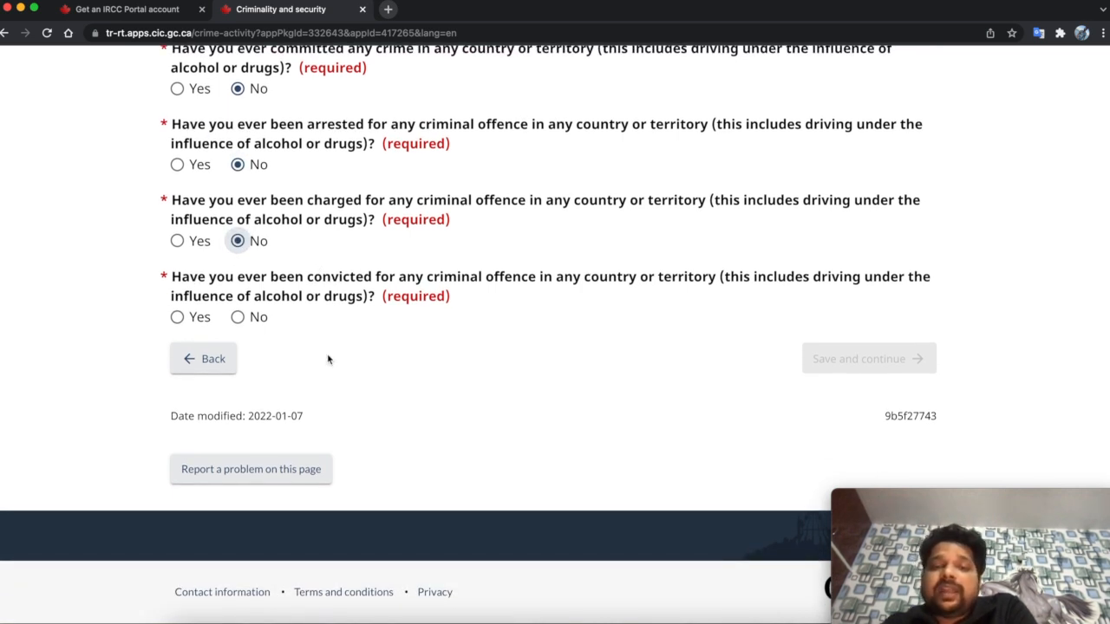
{"action": "left_click", "coordinate": [241, 317]}
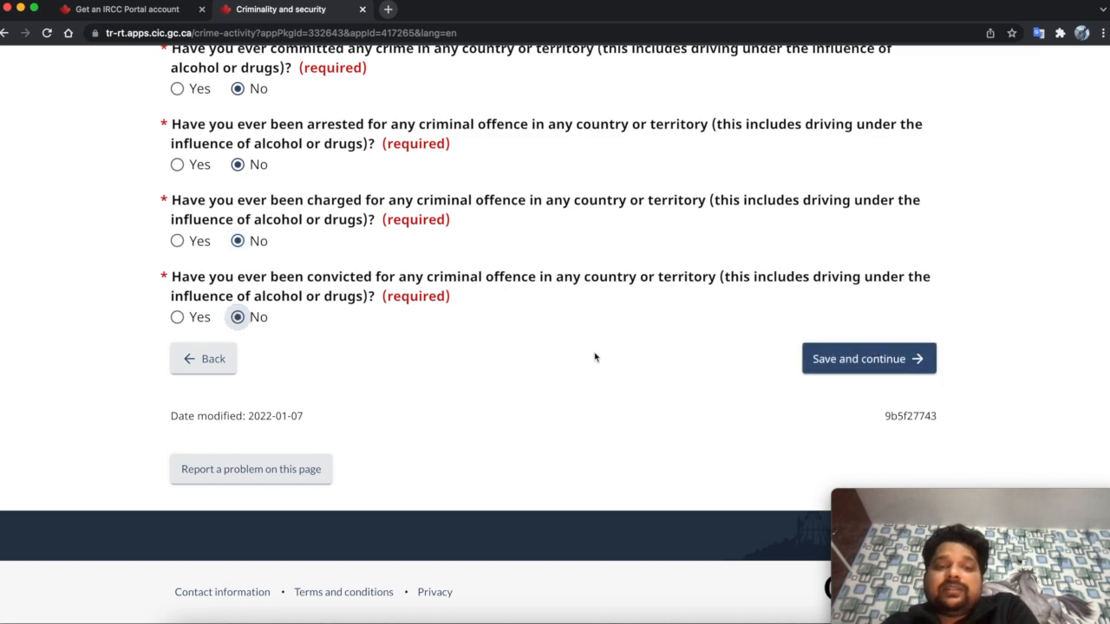
{"action": "left_click", "coordinate": [832, 364]}
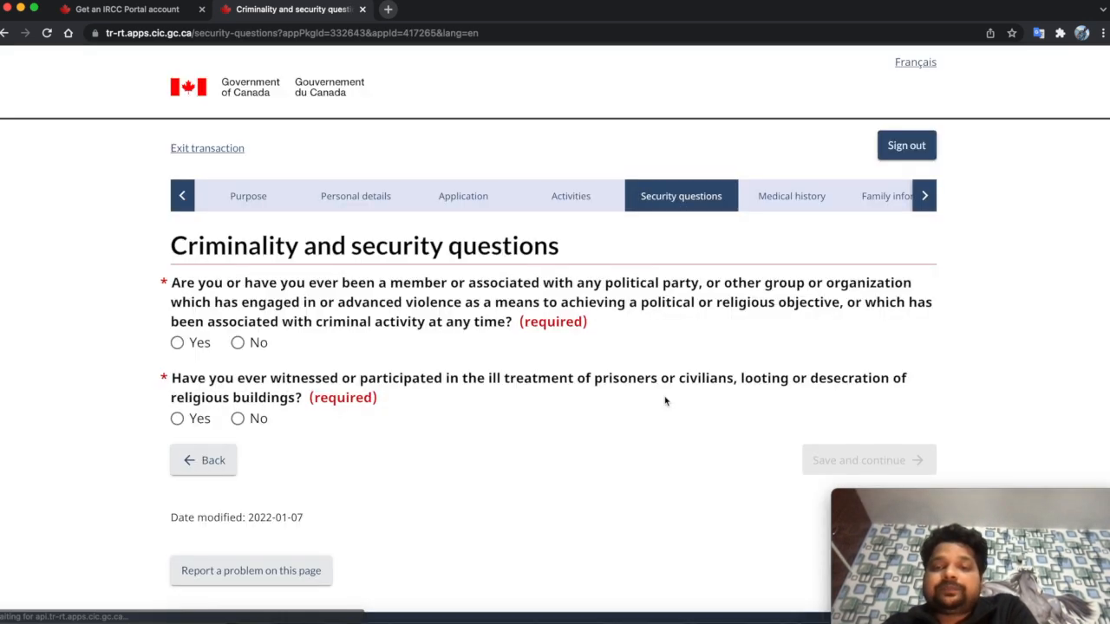
- Answer No to violent or criminal group membership and to ill-treatment involvement, then save
{"action": "scroll", "coordinate": [665, 401], "scroll_direction": "down", "scroll_amount": 2}
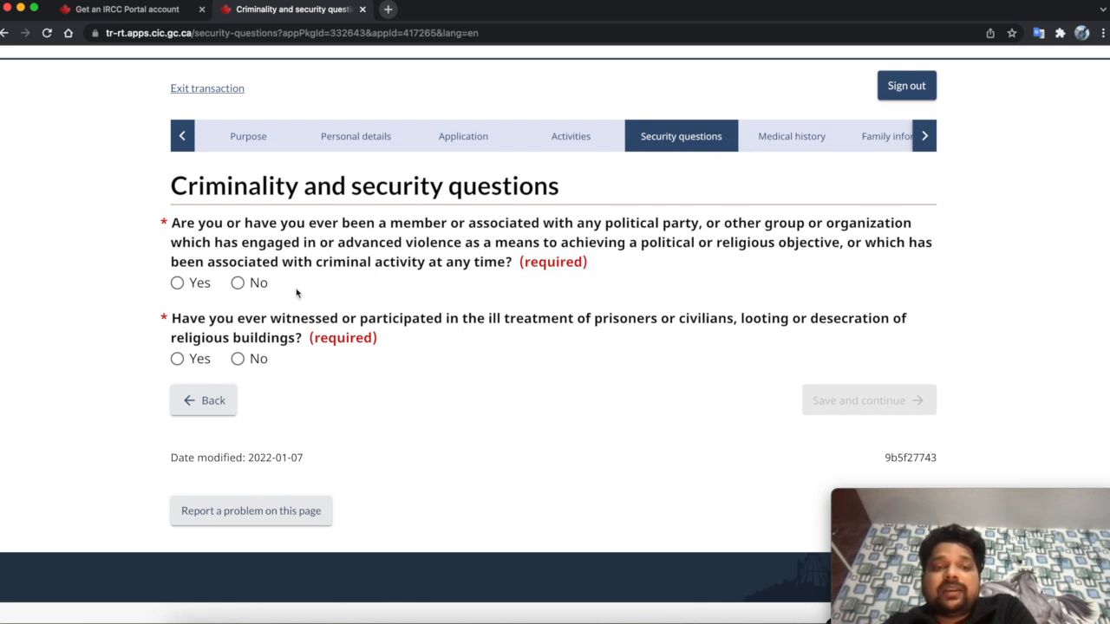
{"action": "left_click", "coordinate": [239, 283]}
{"action": "scroll", "coordinate": [367, 308], "scroll_direction": "down", "scroll_amount": 1}
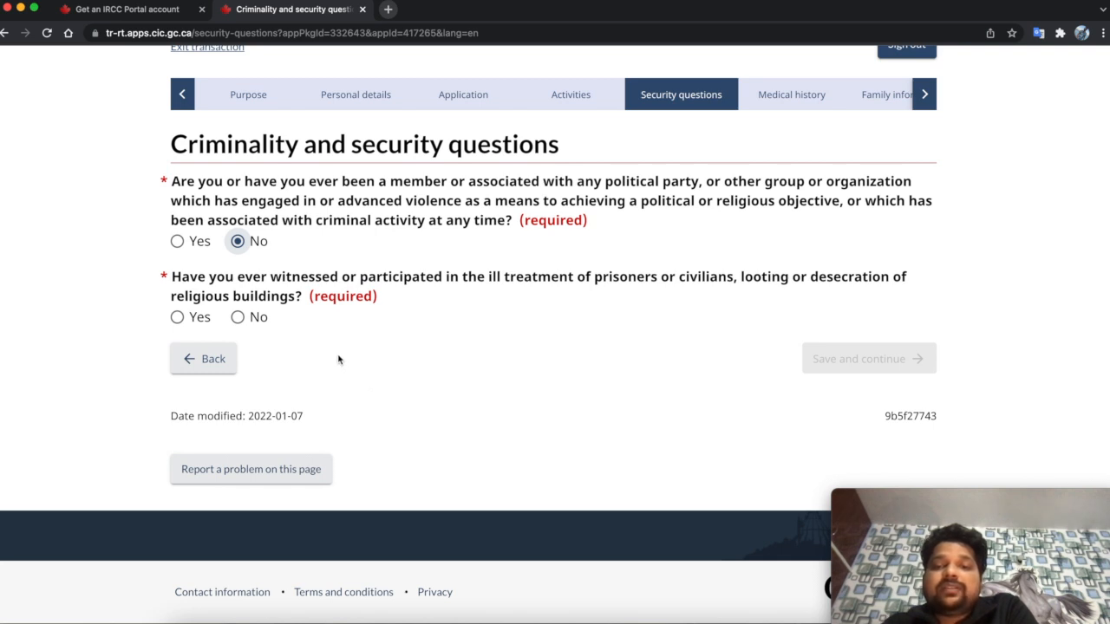
{"action": "left_click", "coordinate": [238, 319]}
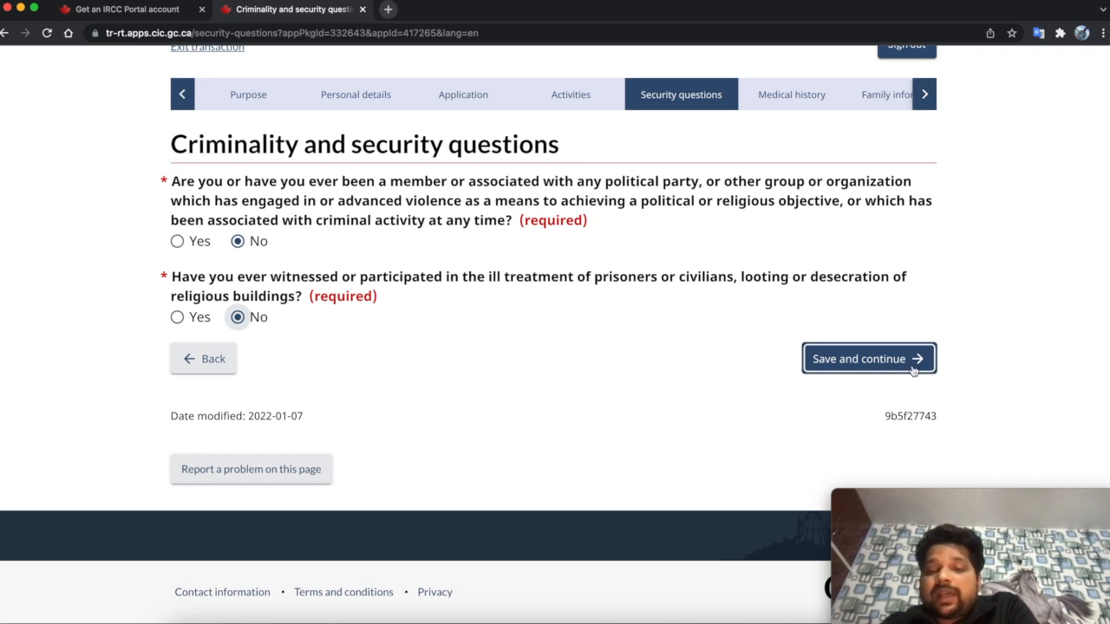
{"action": "left_click", "coordinate": [848, 365]}
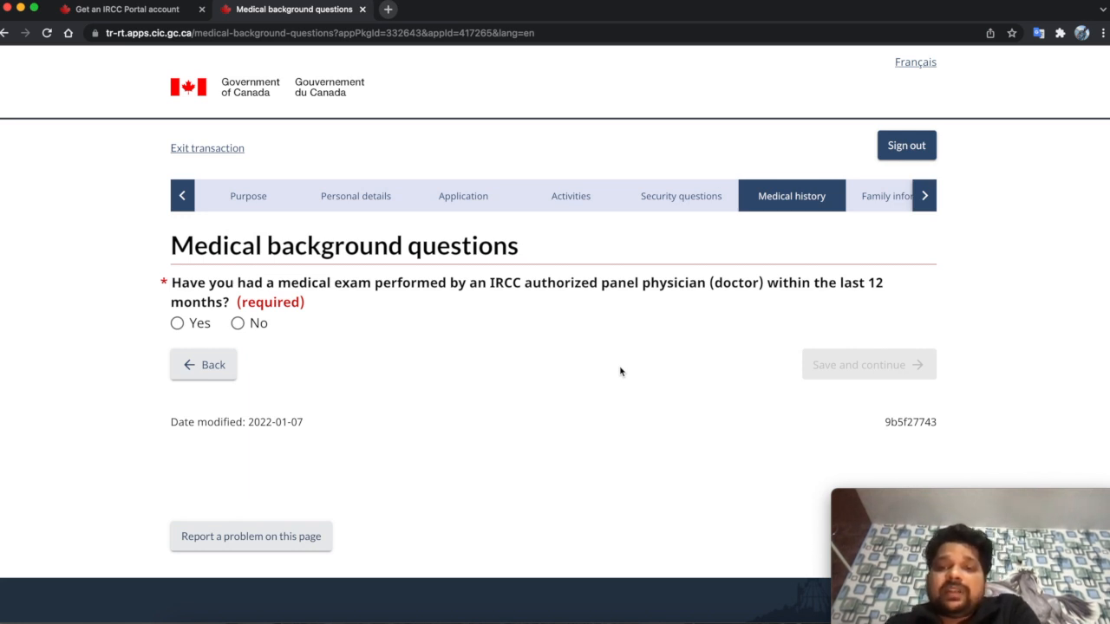
- Answer No to a panel physician medical exam in the last 12 months and save
{"action": "left_click", "coordinate": [240, 324]}
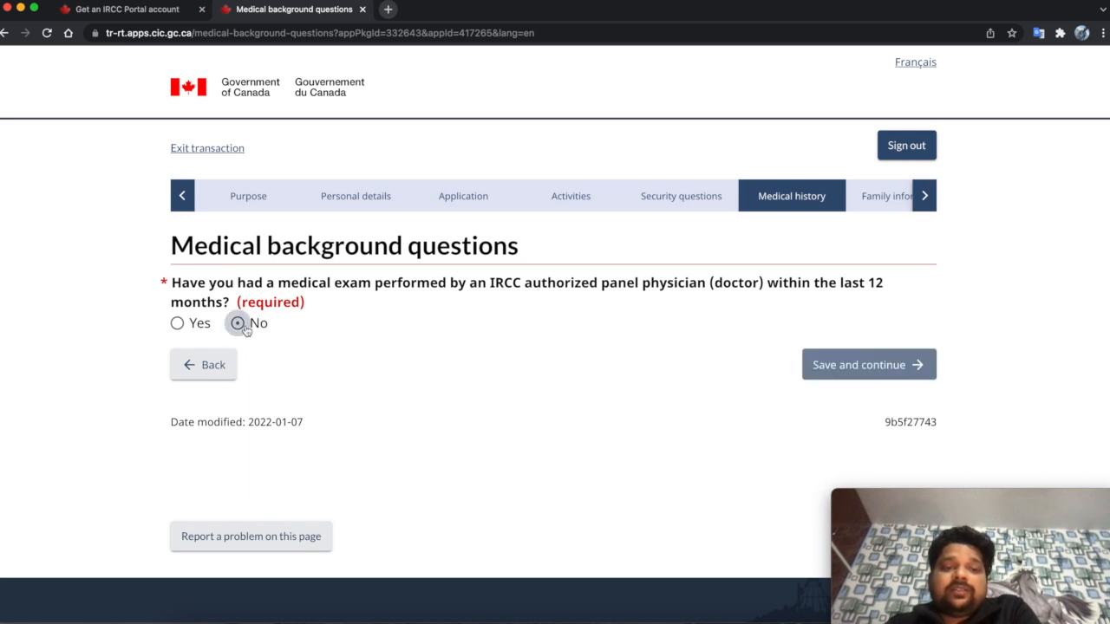
{"action": "left_click", "coordinate": [839, 358]}
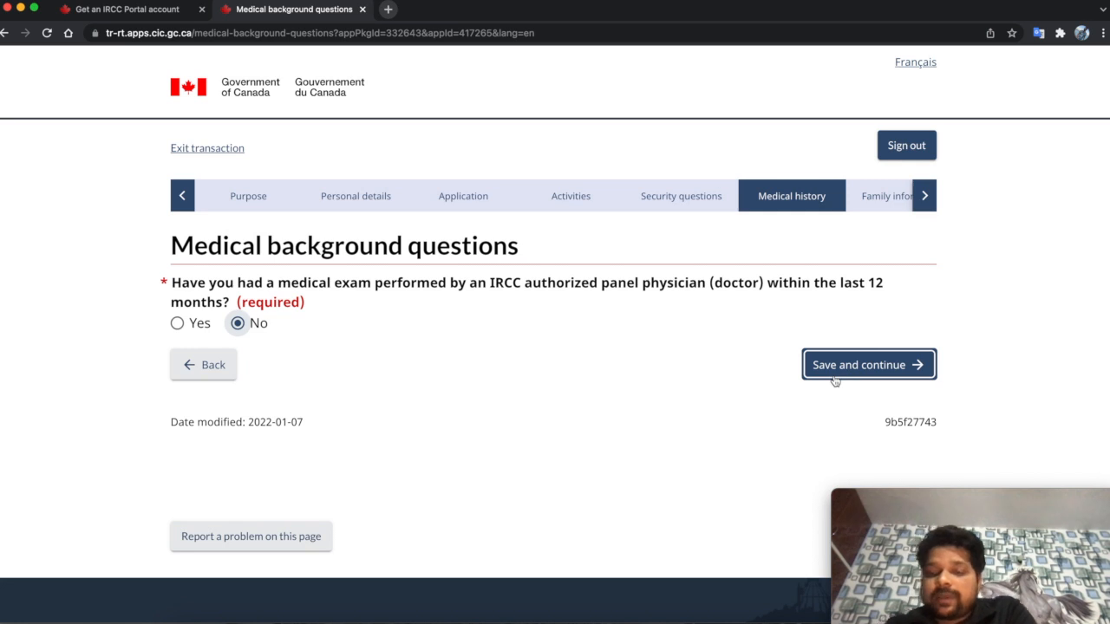
{"action": "left_click", "coordinate": [824, 371]}
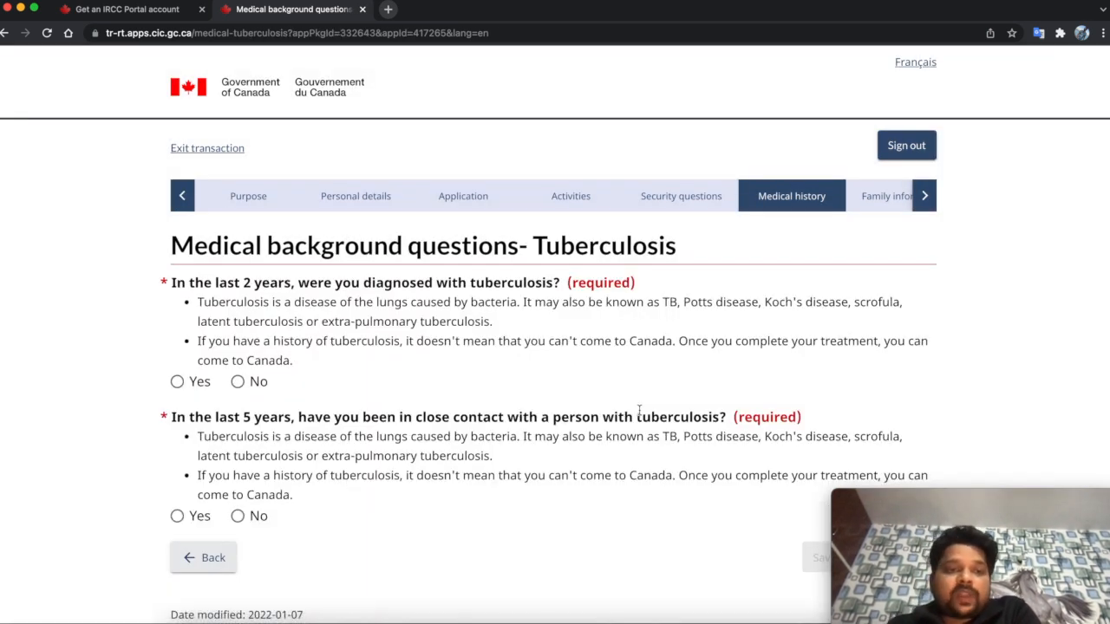
- Answer No to a tuberculosis diagnosis within 2 years and to close tuberculosis contact, then save
{"action": "scroll", "coordinate": [639, 410], "scroll_direction": "down", "scroll_amount": 1}
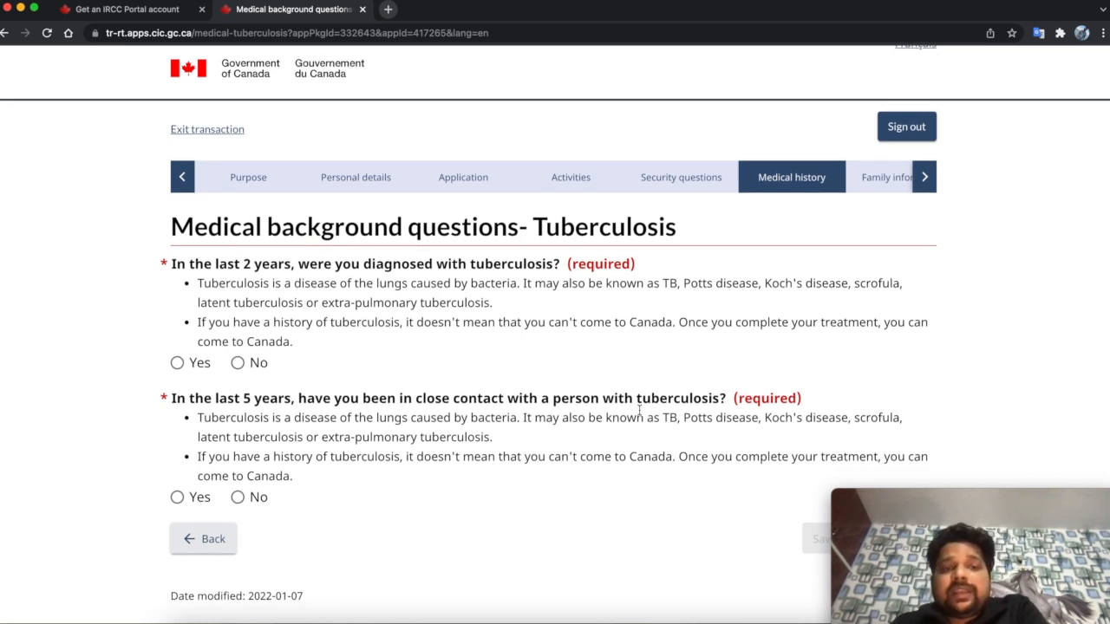
{"action": "left_click", "coordinate": [259, 365]}
{"action": "scroll", "coordinate": [360, 371], "scroll_direction": "down", "scroll_amount": 5}
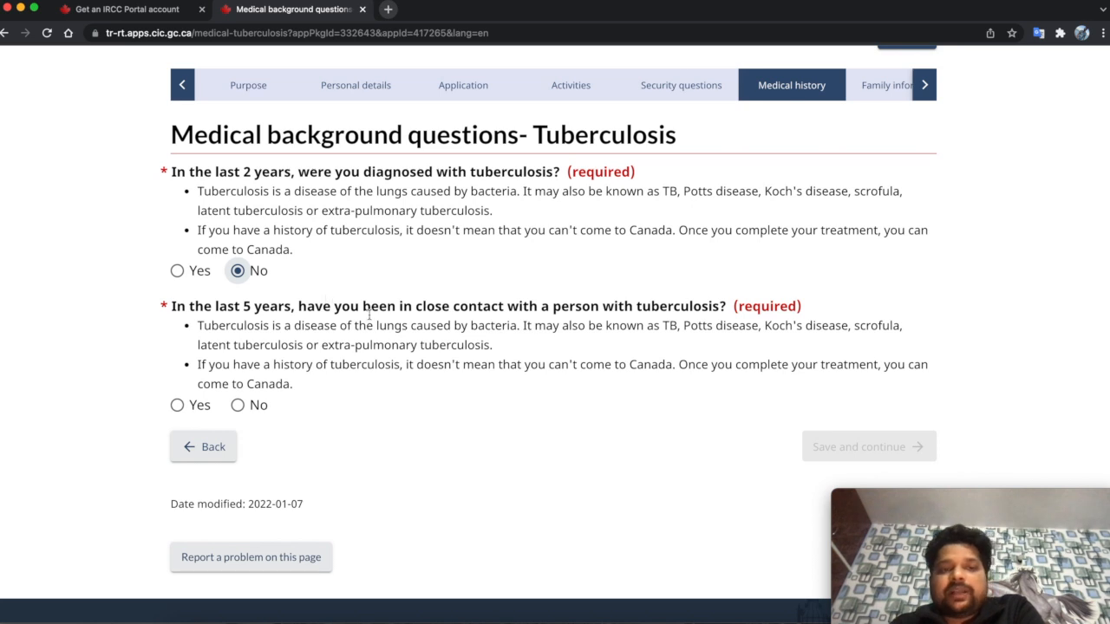
{"action": "left_click", "coordinate": [242, 413]}
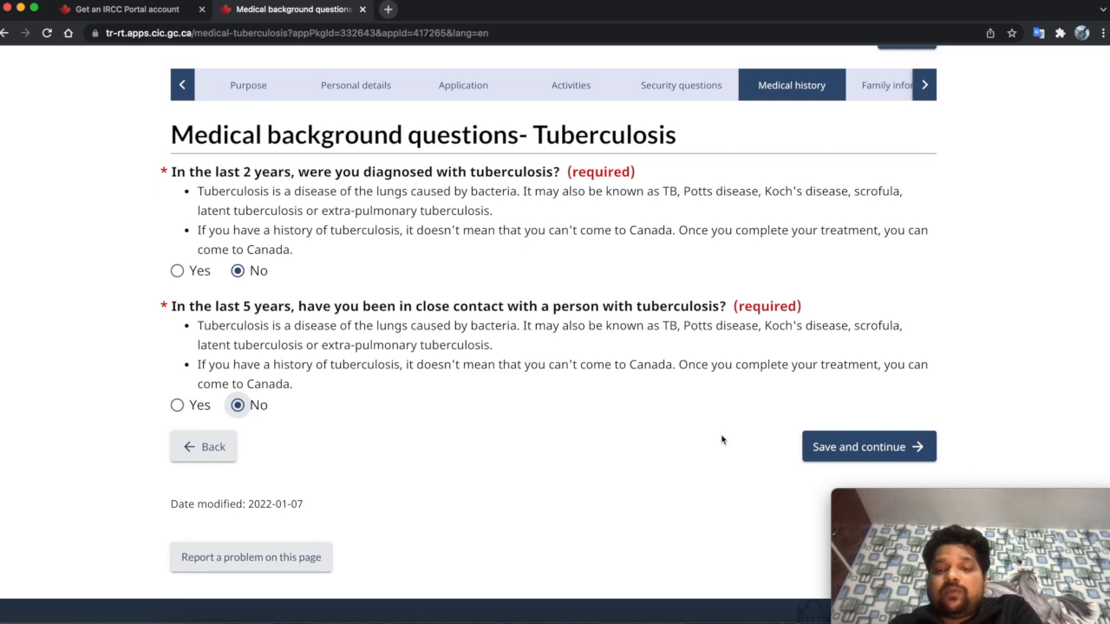
{"action": "left_click", "coordinate": [808, 447]}
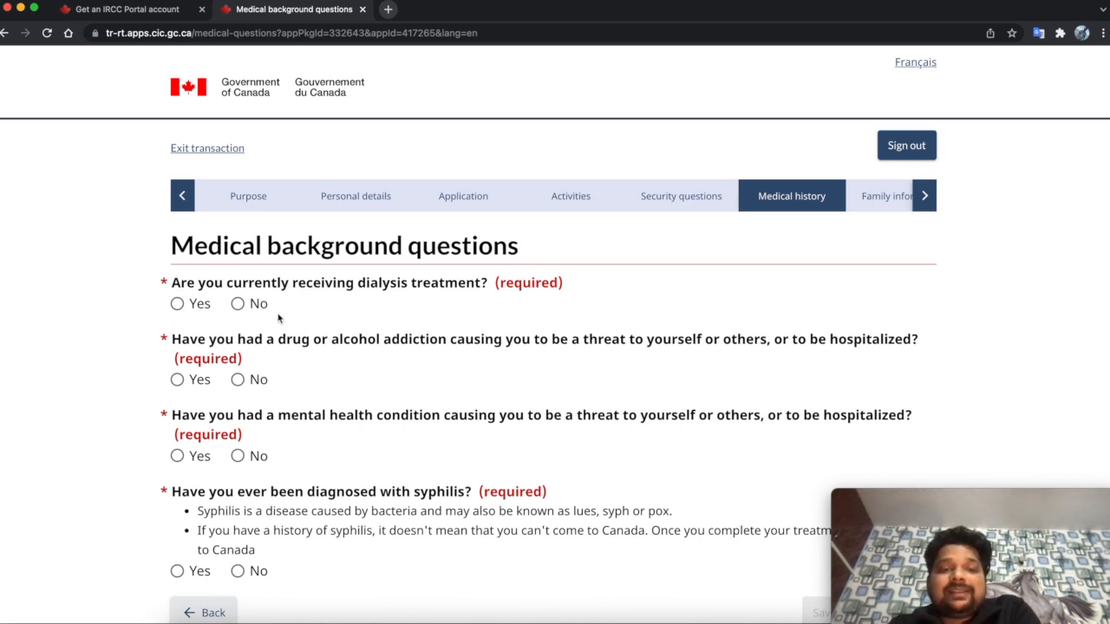
- Answer No to the dialysis, drug or alcohol addiction, mental health and syphilis questions, then save
{"action": "left_click", "coordinate": [250, 310]}
{"action": "scroll", "coordinate": [321, 328], "scroll_direction": "down", "scroll_amount": 2}
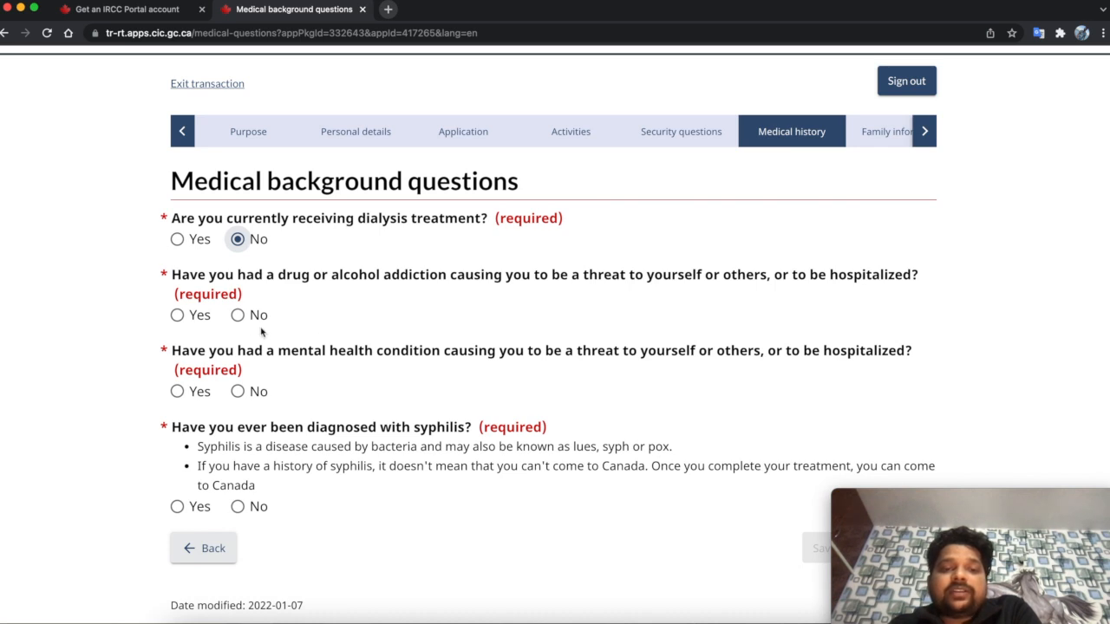
{"action": "left_click", "coordinate": [238, 315]}
{"action": "scroll", "coordinate": [288, 325], "scroll_direction": "down", "scroll_amount": 3}
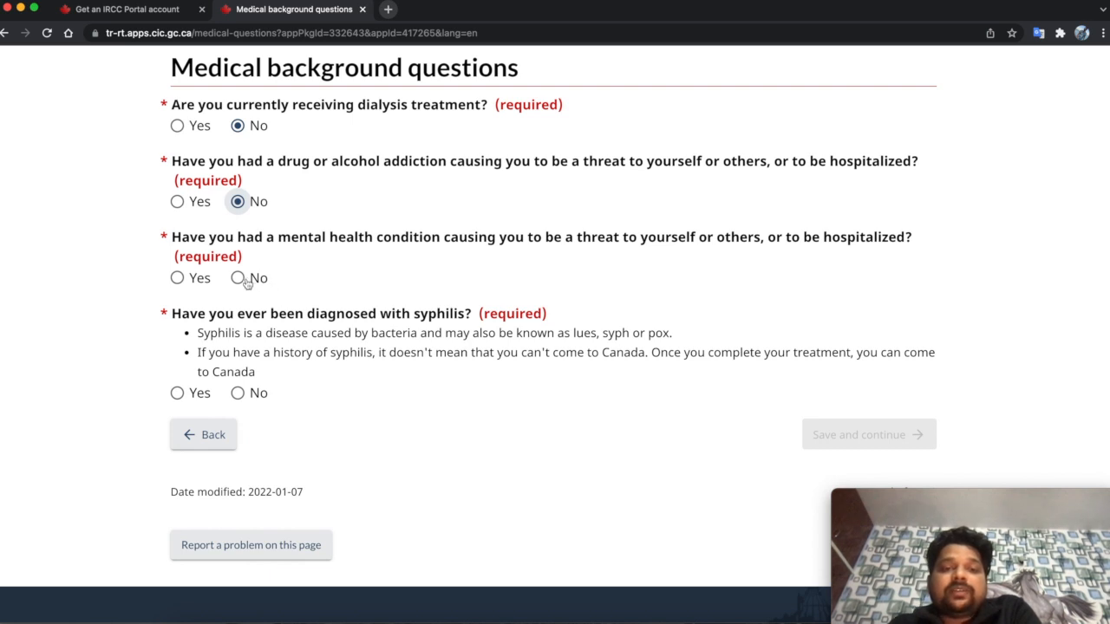
{"action": "left_click", "coordinate": [238, 278]}
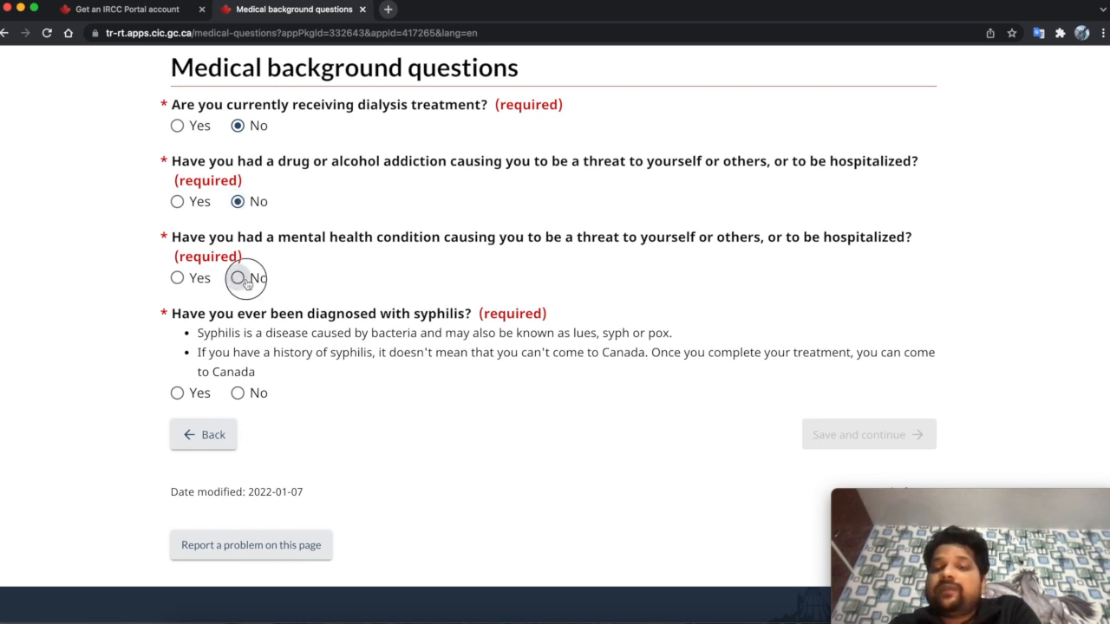
{"action": "scroll", "coordinate": [247, 279], "scroll_direction": "down", "scroll_amount": 2}
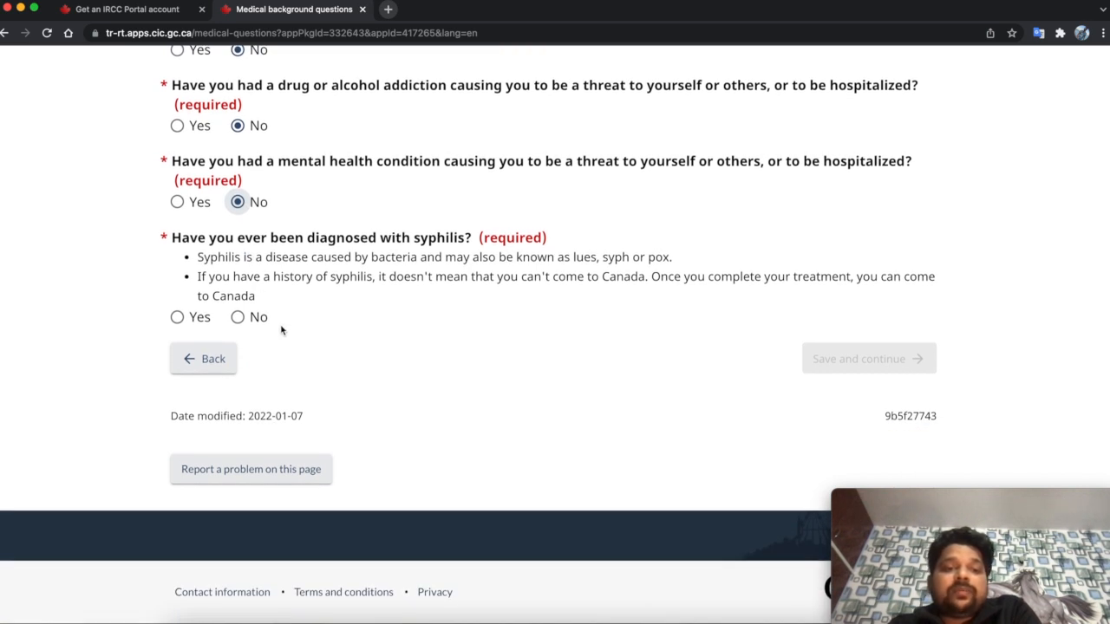
{"action": "left_click", "coordinate": [237, 318]}
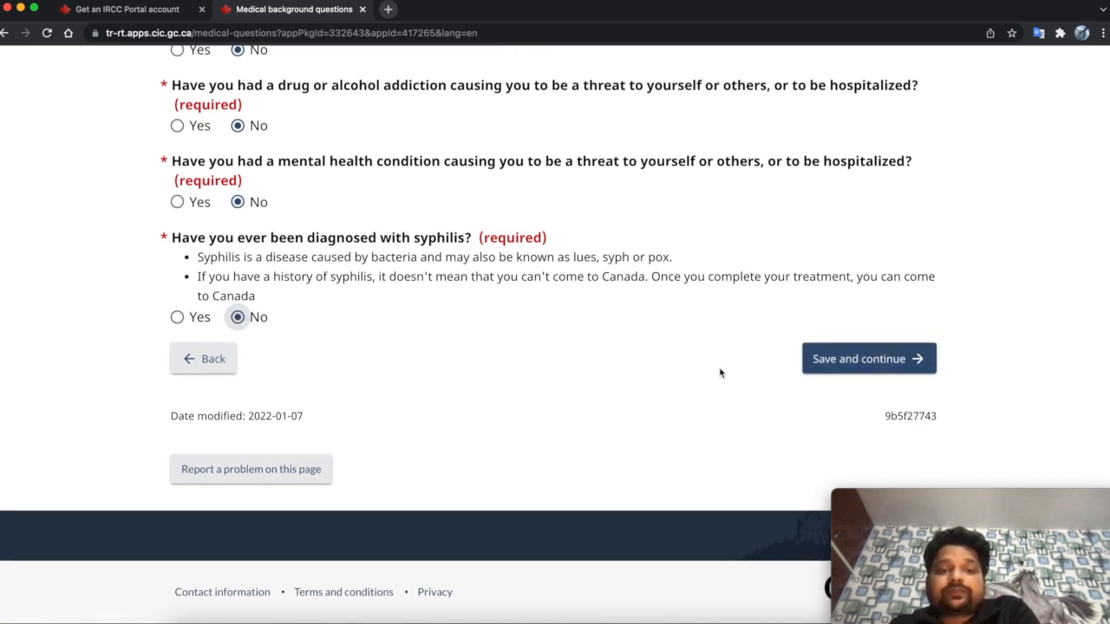
{"action": "left_click", "coordinate": [841, 356]}
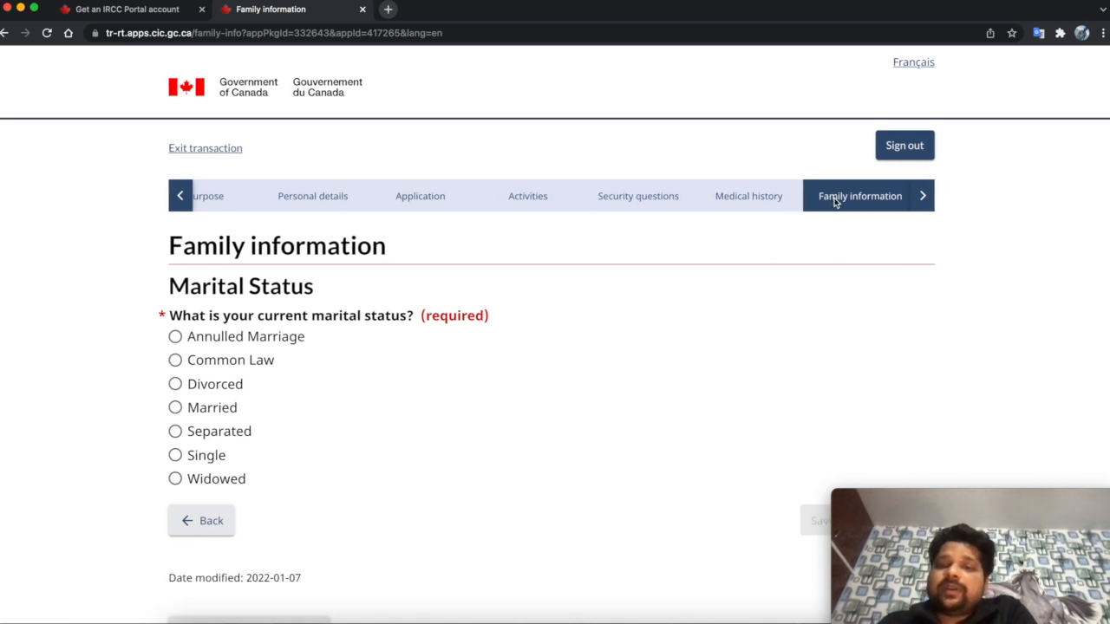
- Expand the application steps list to show the remaining steps through Complete
{"action": "left_click", "coordinate": [928, 198]}
{"action": "left_click", "coordinate": [926, 198]}
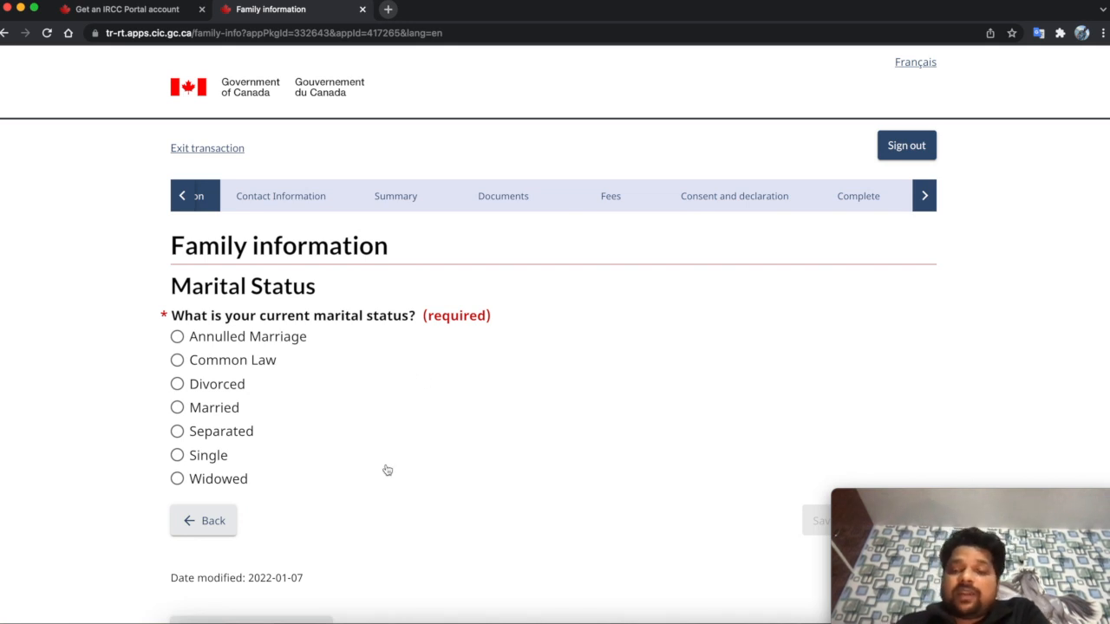
{"action": "scroll", "coordinate": [386, 469], "scroll_direction": "down", "scroll_amount": 1}
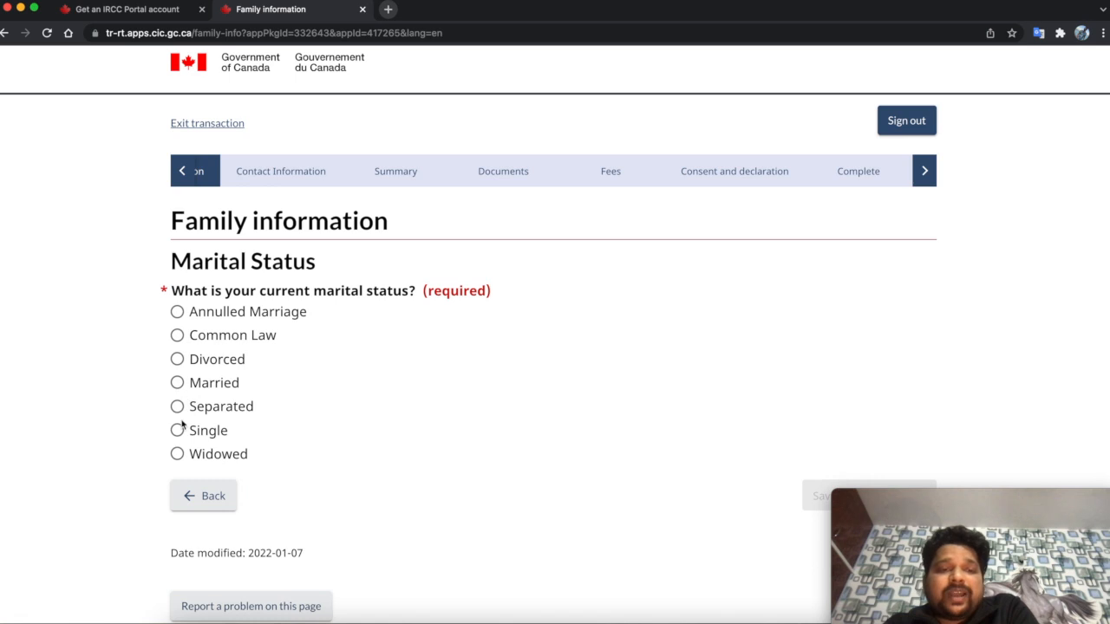
- Try Married, Single and Widowed, then settle on Single as marital status and save
{"action": "left_click", "coordinate": [178, 384]}
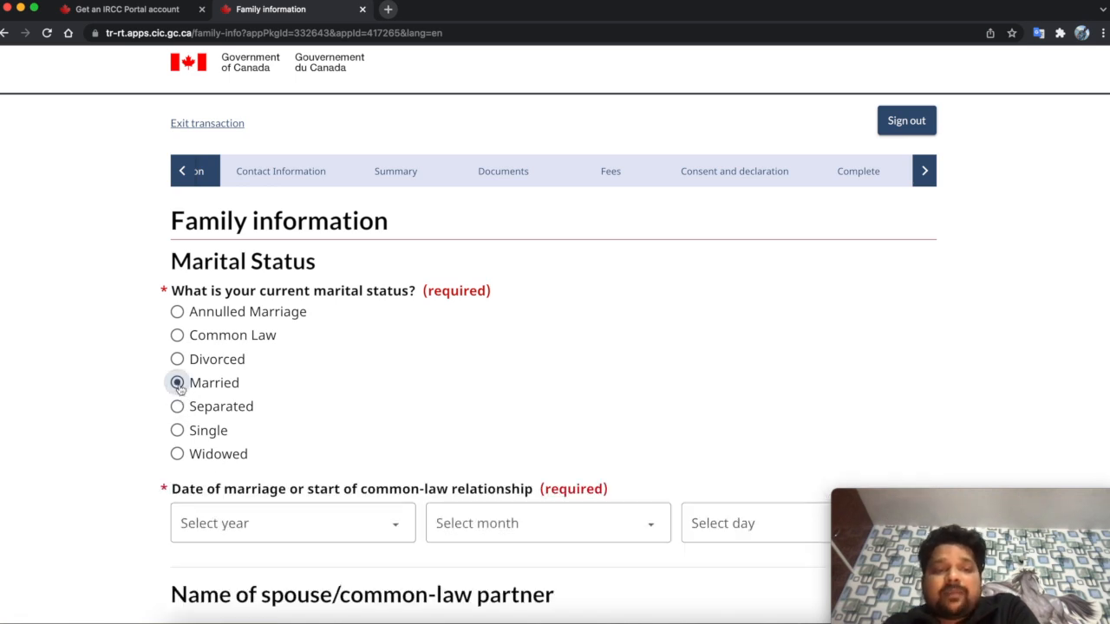
{"action": "left_click", "coordinate": [177, 430]}
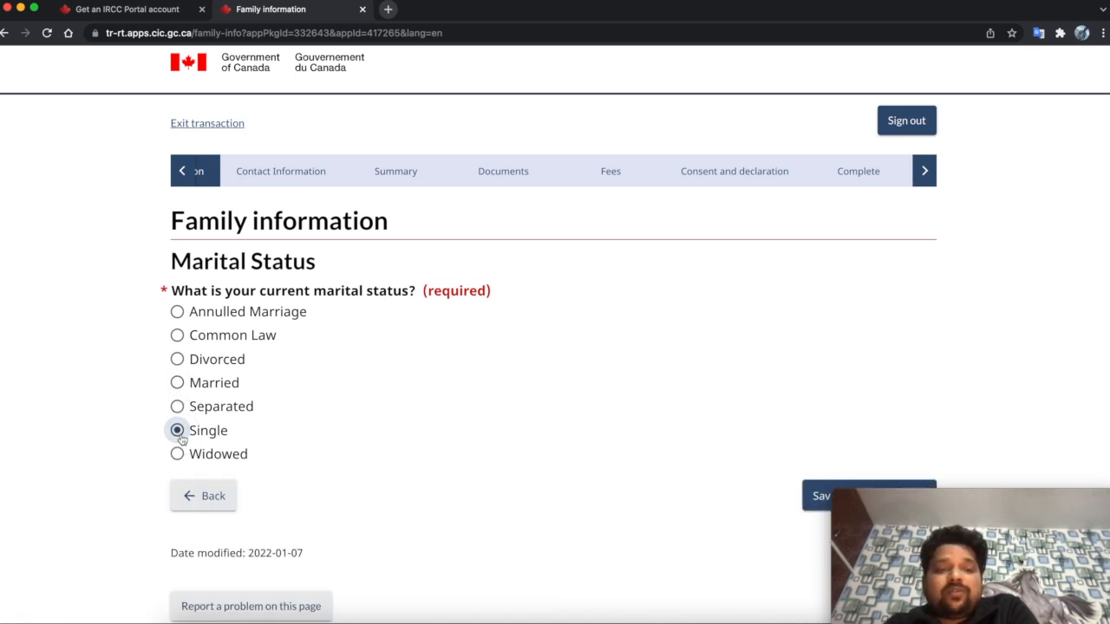
{"action": "left_click", "coordinate": [178, 384]}
{"action": "left_click", "coordinate": [177, 453]}
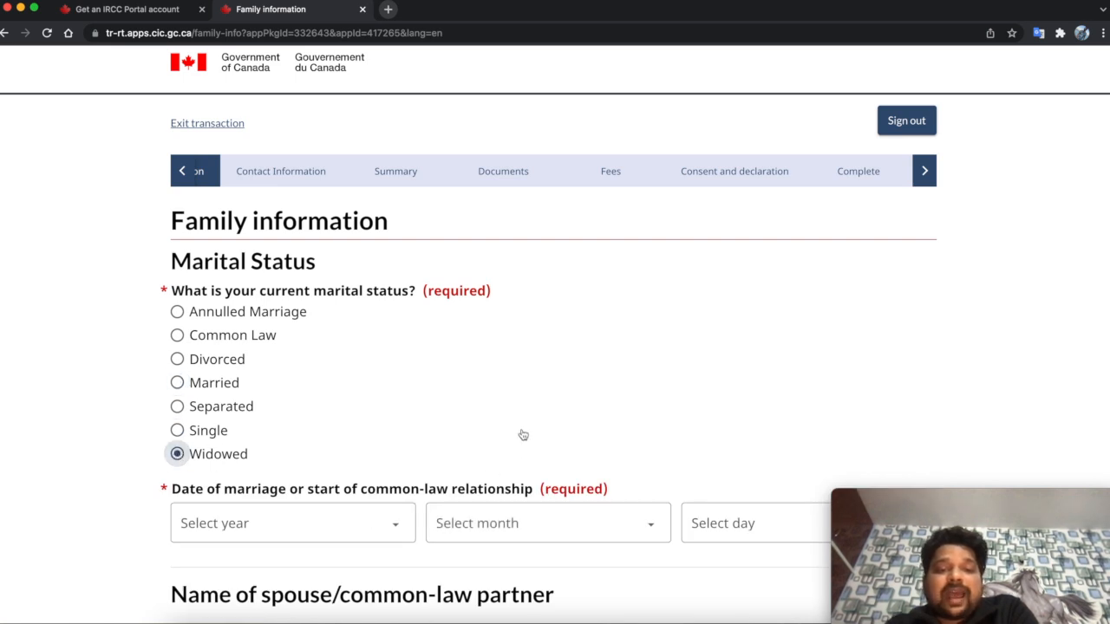
{"action": "scroll", "coordinate": [523, 435], "scroll_direction": "down", "scroll_amount": 1}
{"action": "scroll", "coordinate": [523, 435], "scroll_direction": "down", "scroll_amount": 1}
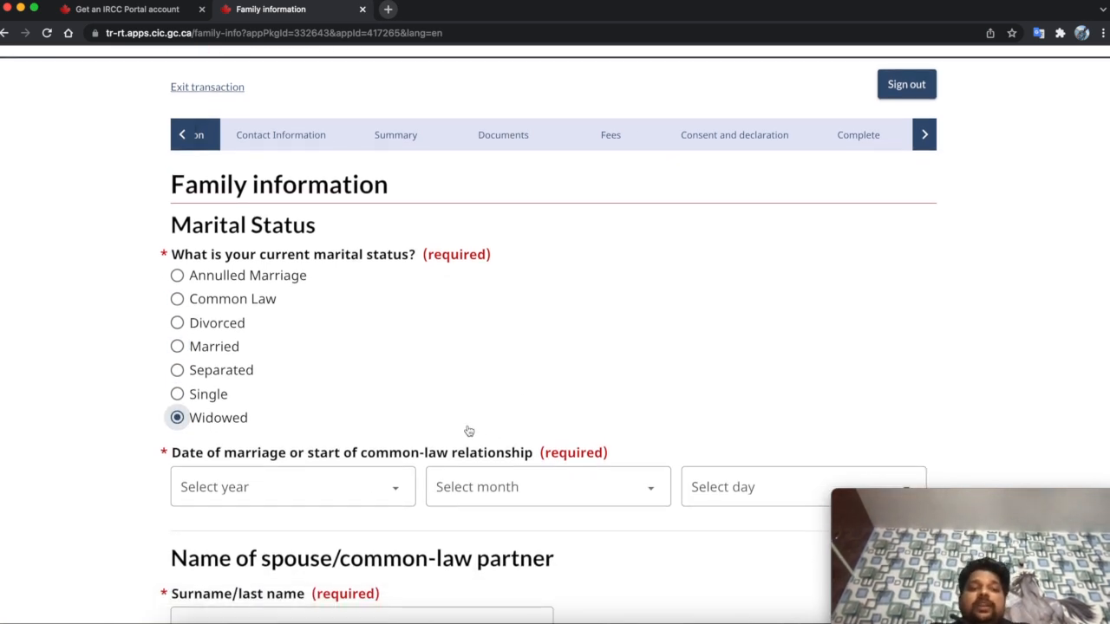
{"action": "left_click", "coordinate": [212, 402]}
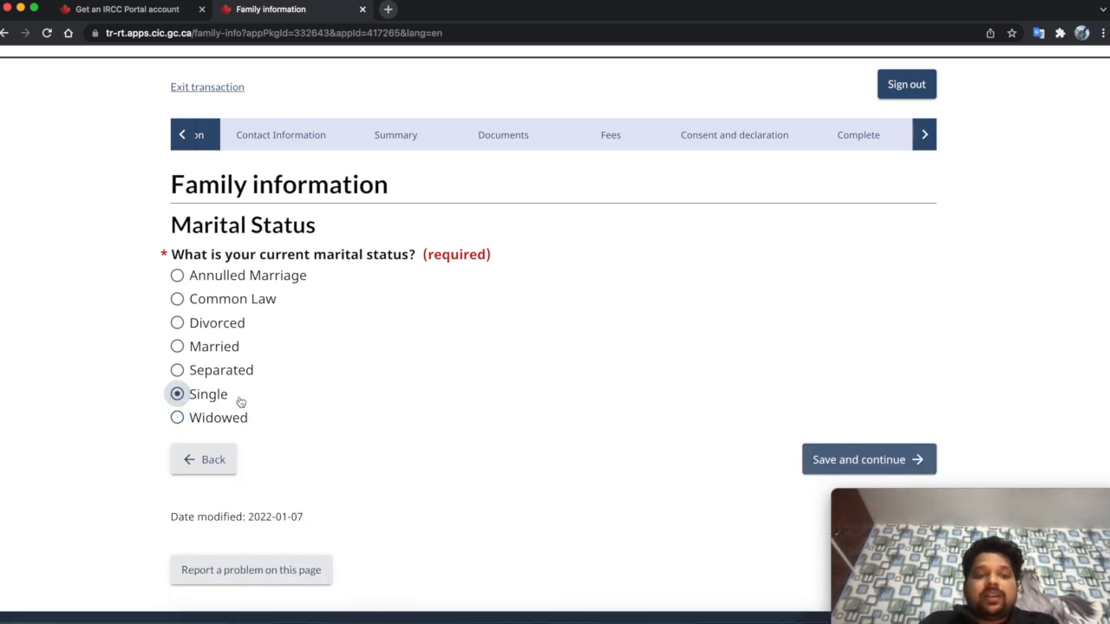
{"action": "scroll", "coordinate": [336, 417], "scroll_direction": "down", "scroll_amount": 3}
{"action": "left_click", "coordinate": [824, 407]}
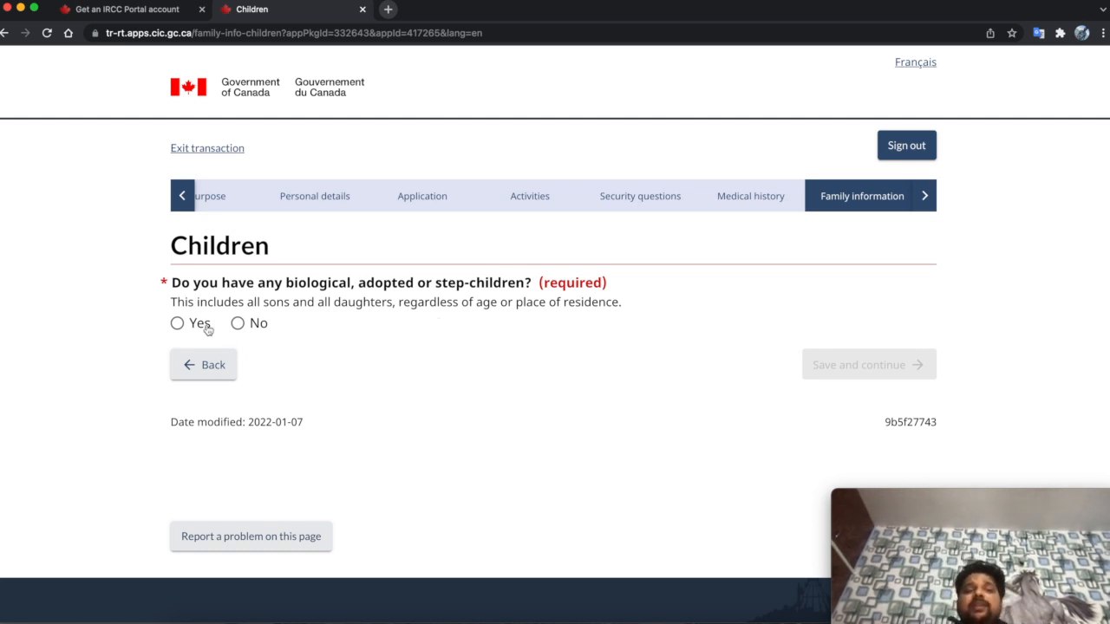
- Answer No to having children, tick the 'I understand' acknowledgement, and save
{"action": "left_click", "coordinate": [176, 322]}
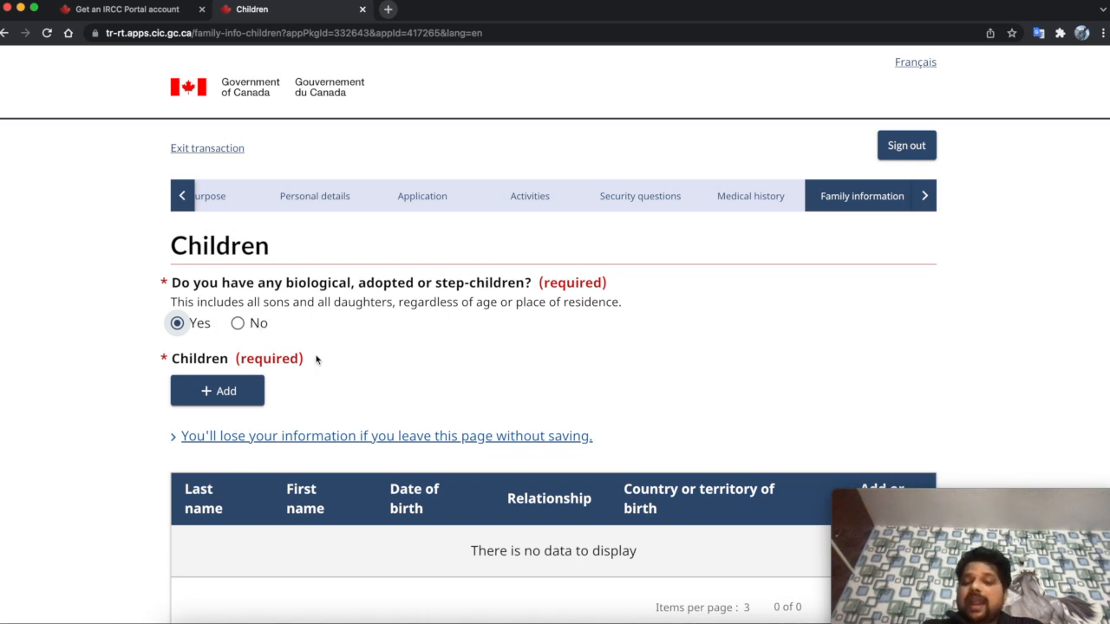
{"action": "left_click", "coordinate": [239, 324]}
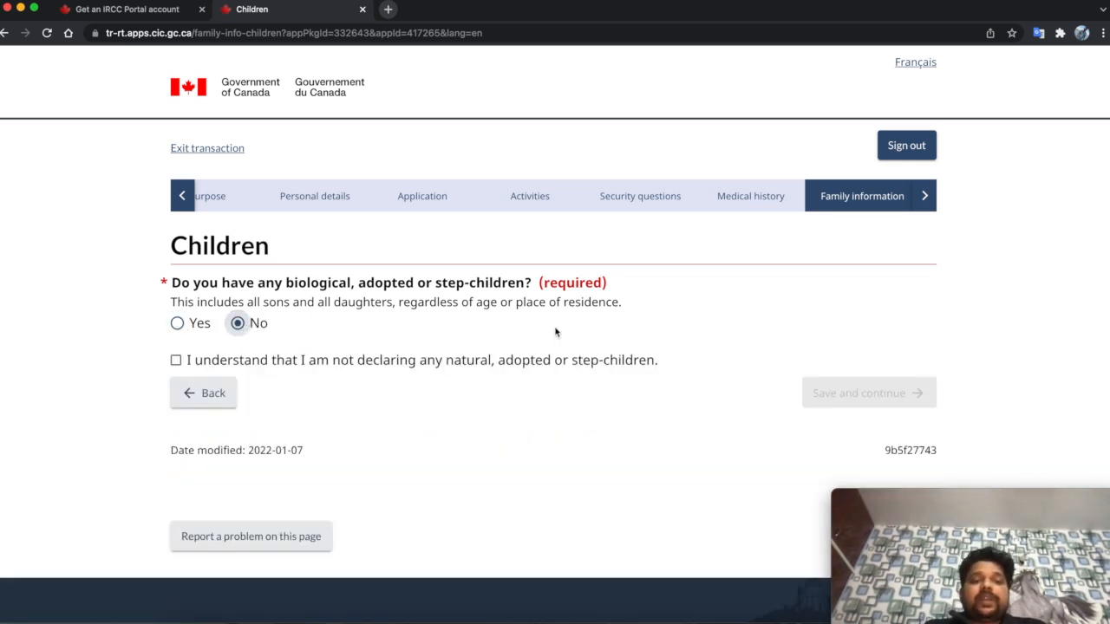
{"action": "left_click", "coordinate": [329, 371]}
{"action": "left_click", "coordinate": [854, 396]}
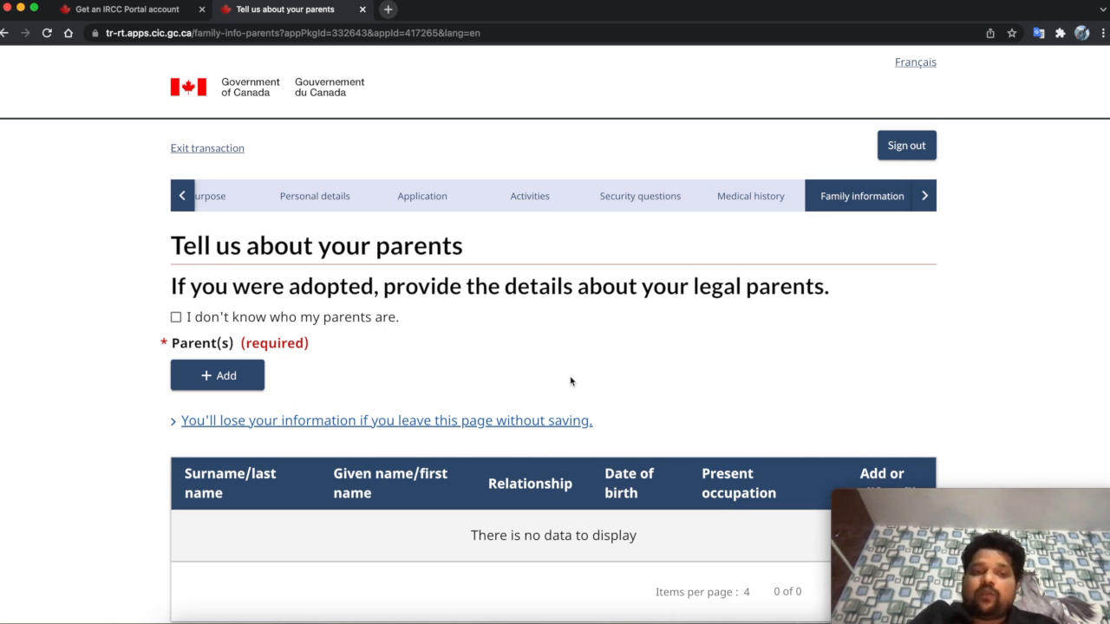
{"action": "left_click", "coordinate": [239, 386]}
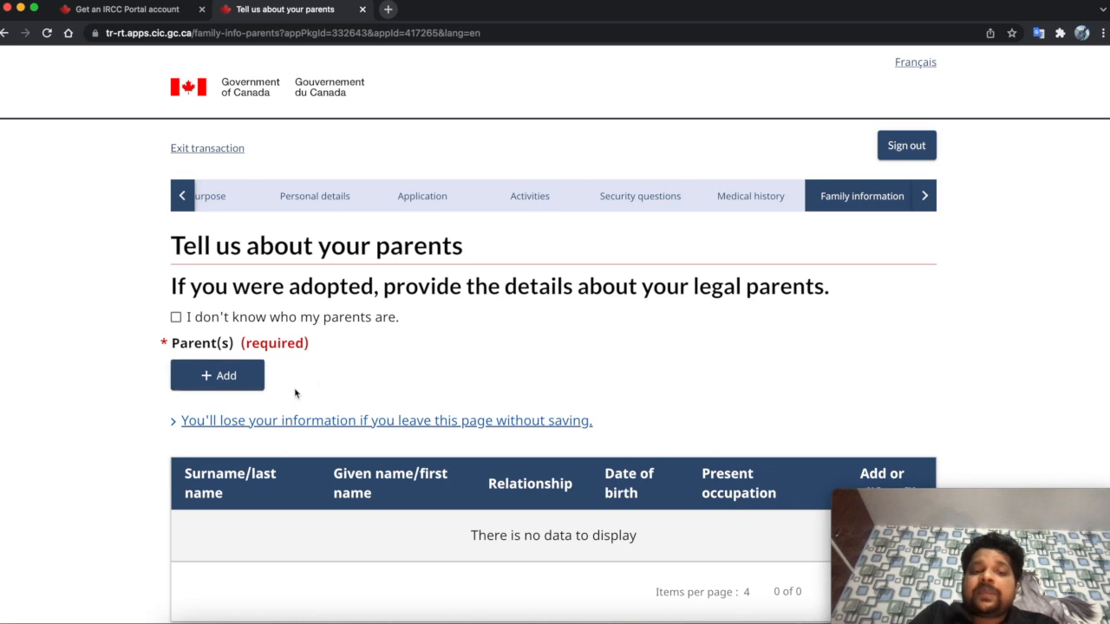
{"action": "left_click", "coordinate": [195, 372]}
{"action": "scroll", "coordinate": [418, 384], "scroll_direction": "down", "scroll_amount": 1}
{"action": "scroll", "coordinate": [418, 384], "scroll_direction": "up", "scroll_amount": 1}
{"action": "scroll", "coordinate": [345, 343], "scroll_direction": "down", "scroll_amount": 3}
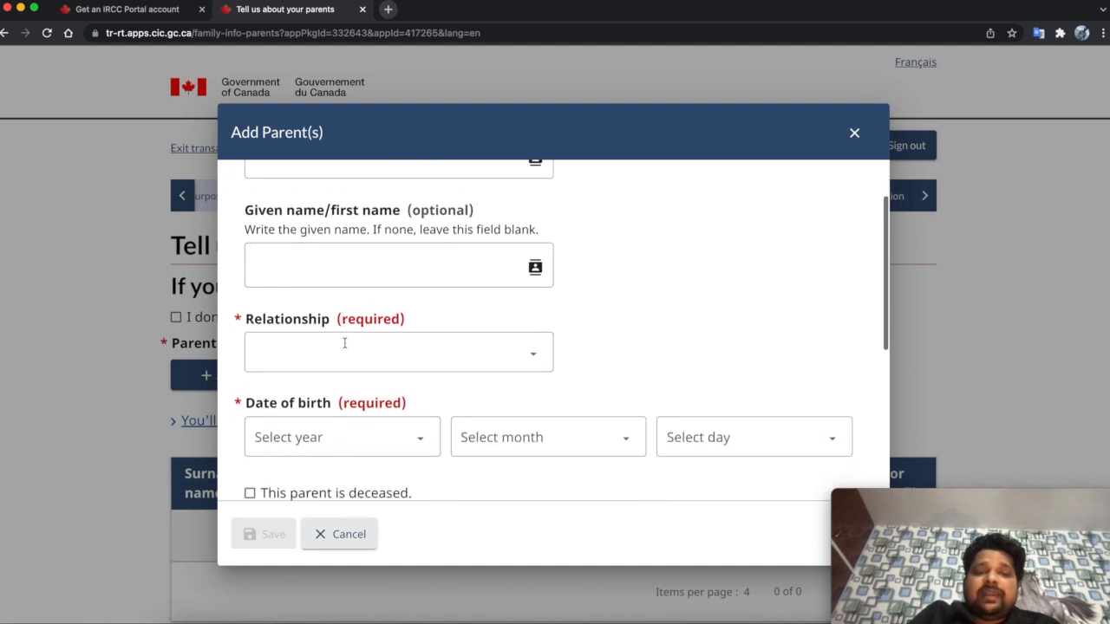
{"action": "left_click", "coordinate": [385, 338]}
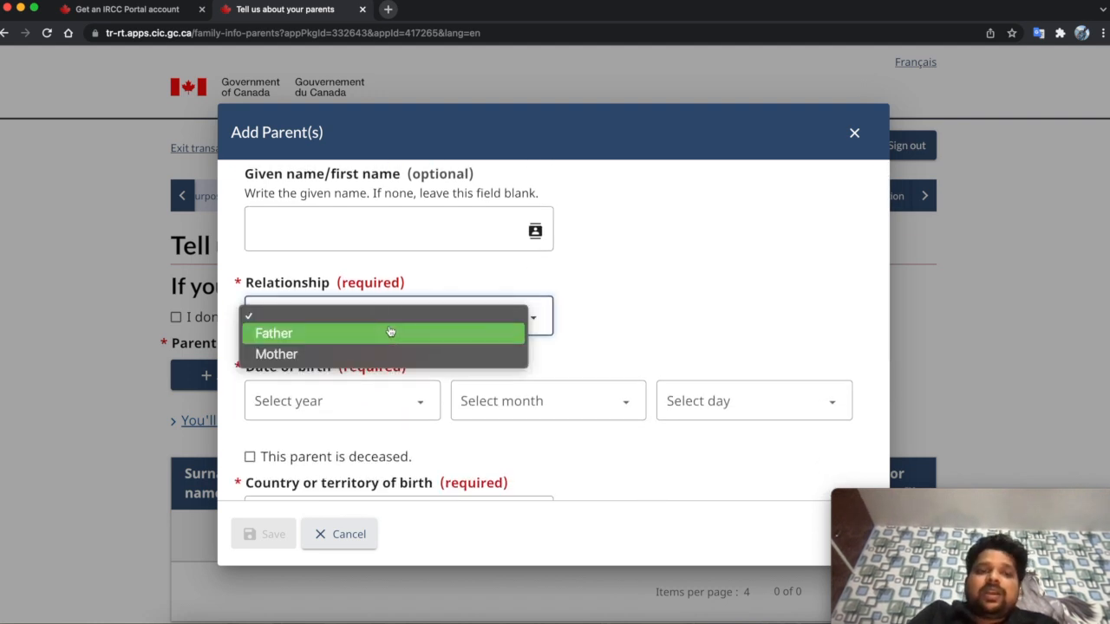
{"action": "left_click", "coordinate": [574, 330]}
{"action": "scroll", "coordinate": [545, 426], "scroll_direction": "down", "scroll_amount": 2}
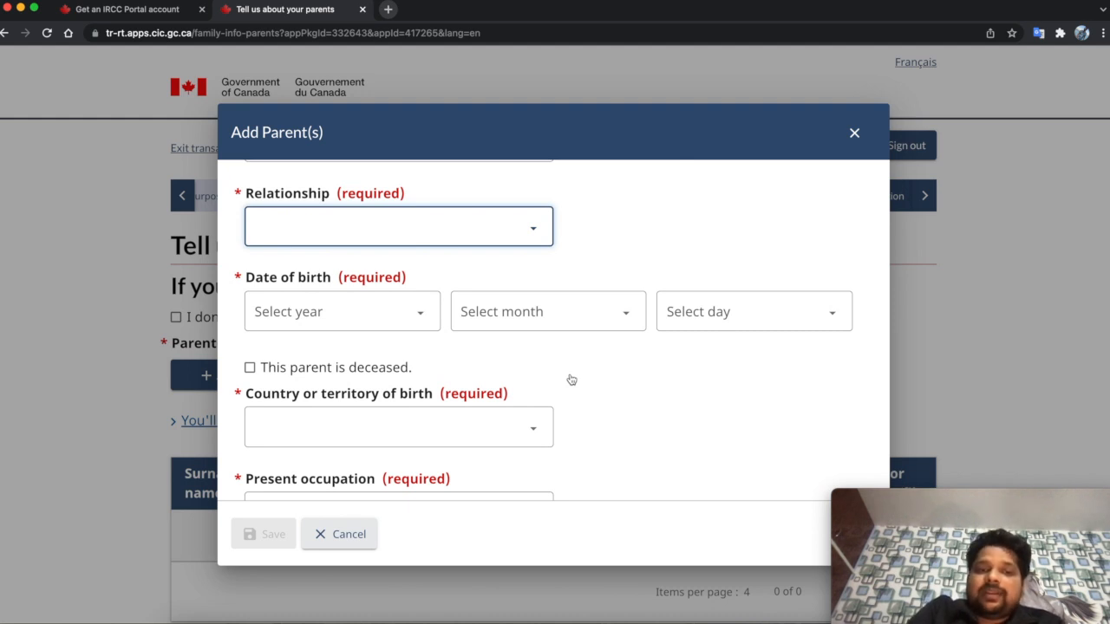
{"action": "left_click", "coordinate": [251, 376]}
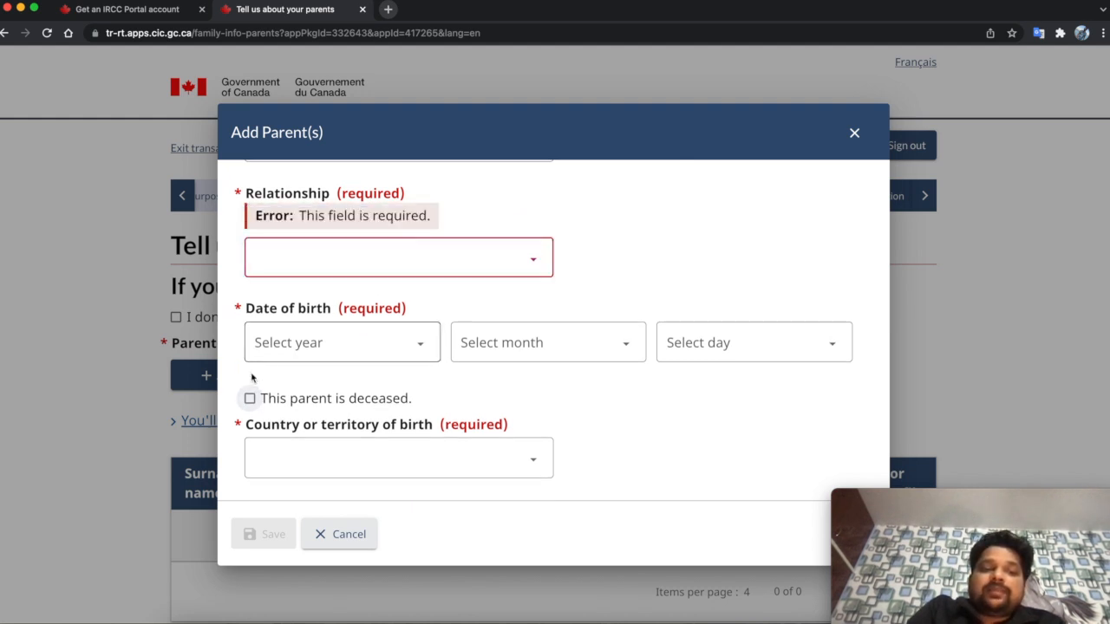
{"action": "left_click", "coordinate": [251, 399]}
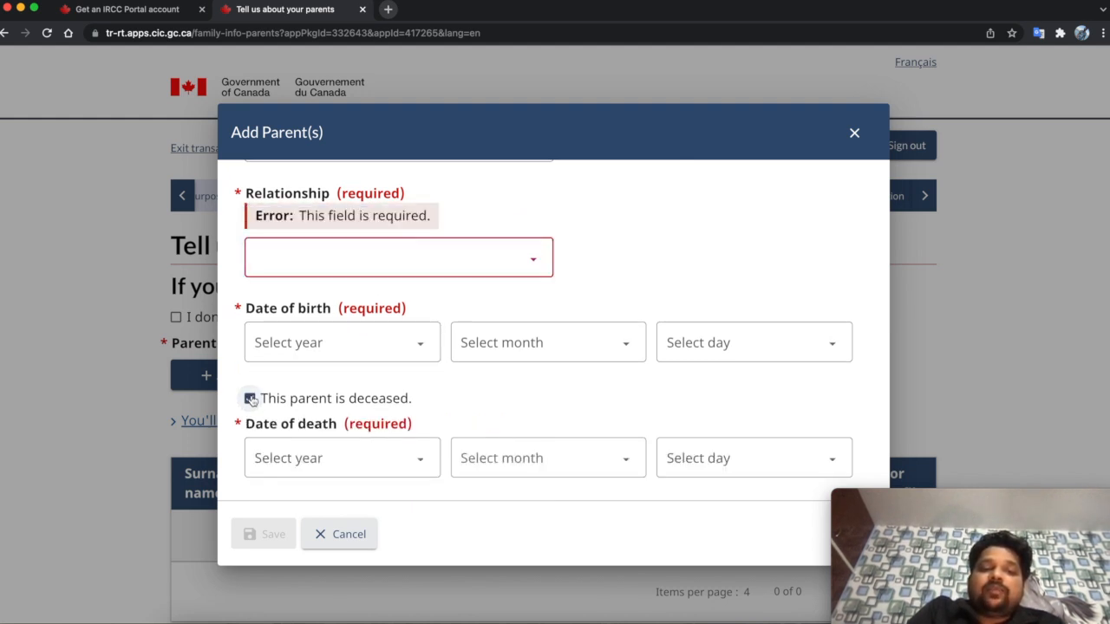
{"action": "scroll", "coordinate": [267, 375], "scroll_direction": "down", "scroll_amount": 2}
{"action": "scroll", "coordinate": [267, 375], "scroll_direction": "down", "scroll_amount": 1}
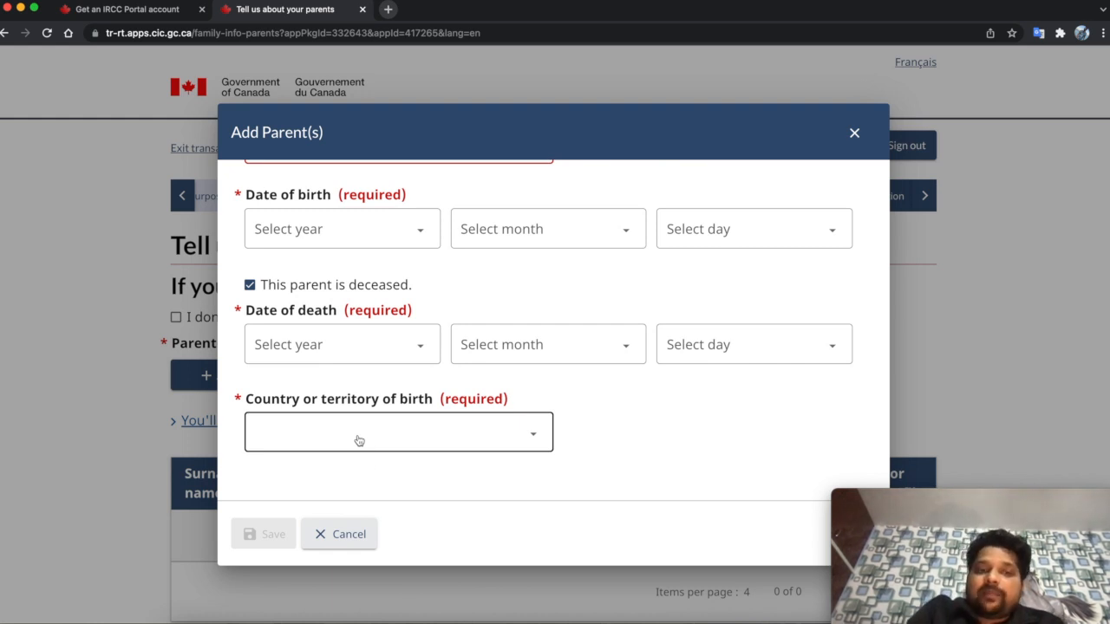
{"action": "left_click", "coordinate": [363, 536]}
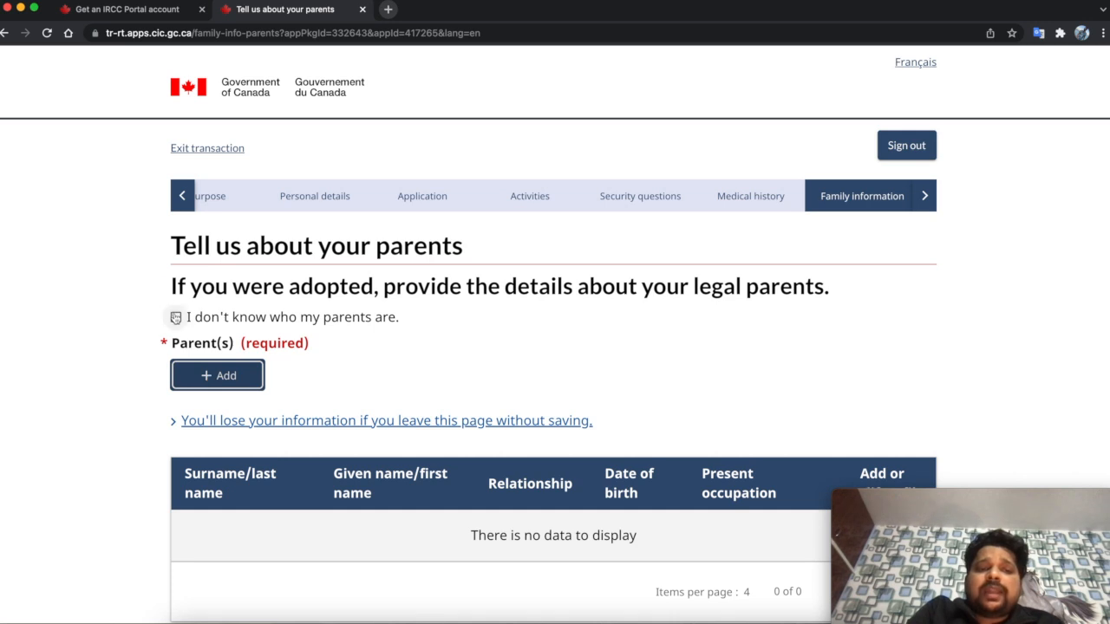
- Check 'I don't know who my parents are' and save the parents page
{"action": "left_click", "coordinate": [176, 319]}
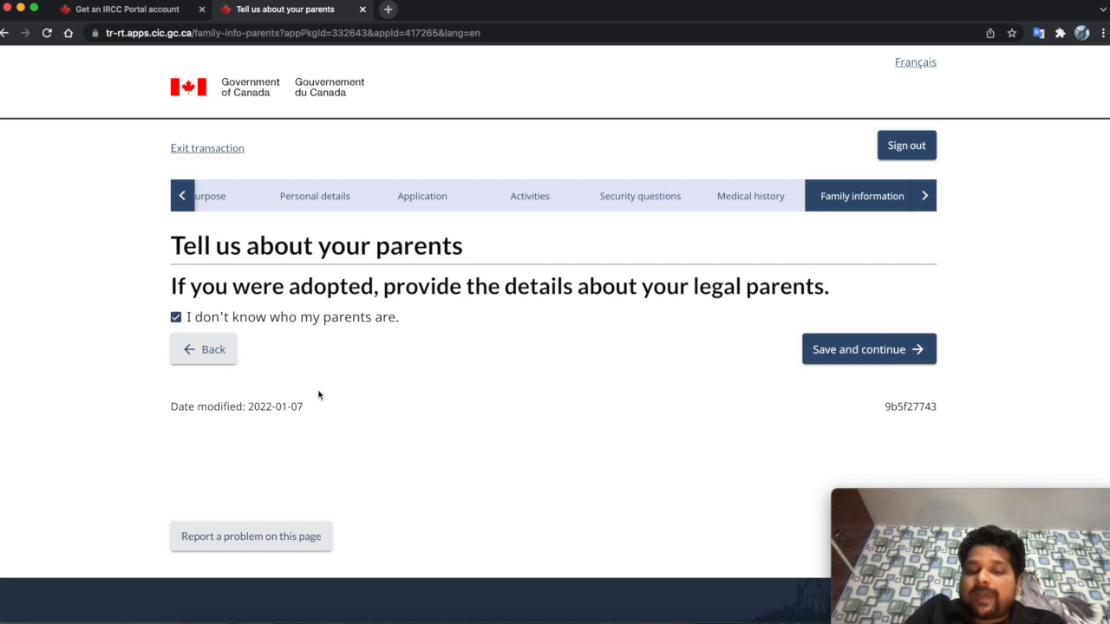
{"action": "left_click", "coordinate": [255, 318]}
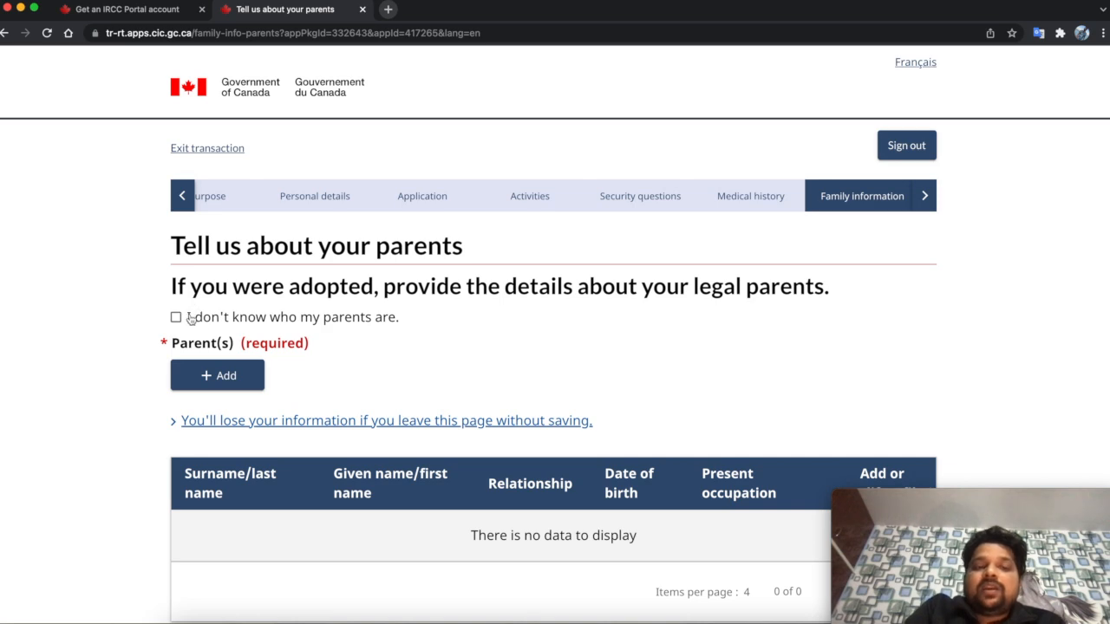
{"action": "scroll", "coordinate": [206, 325], "scroll_direction": "down", "scroll_amount": 4}
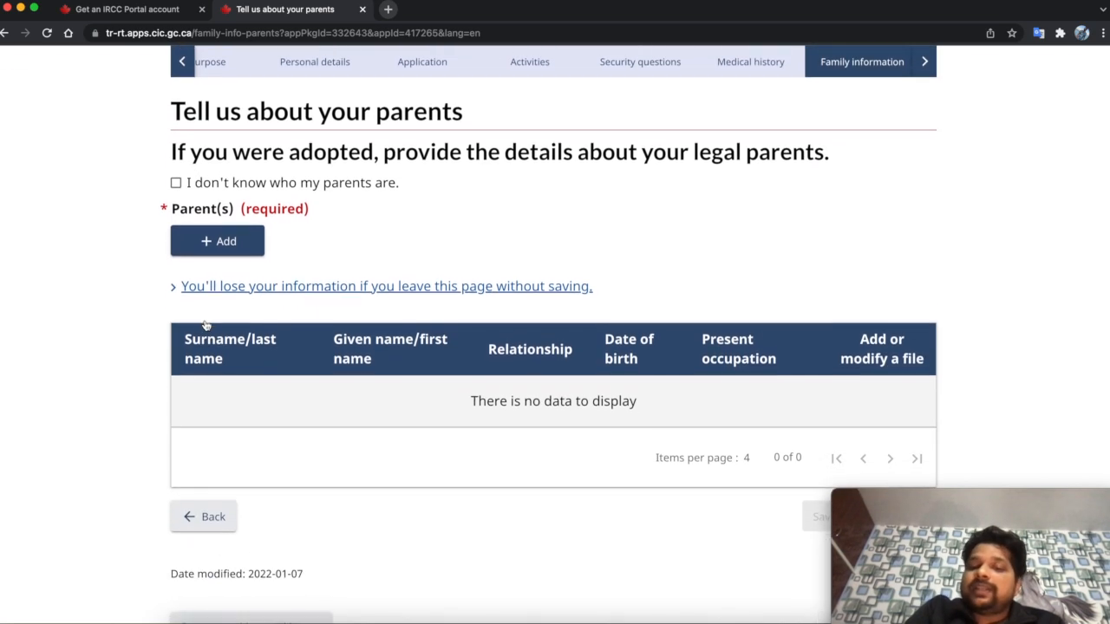
{"action": "scroll", "coordinate": [205, 324], "scroll_direction": "up", "scroll_amount": 2}
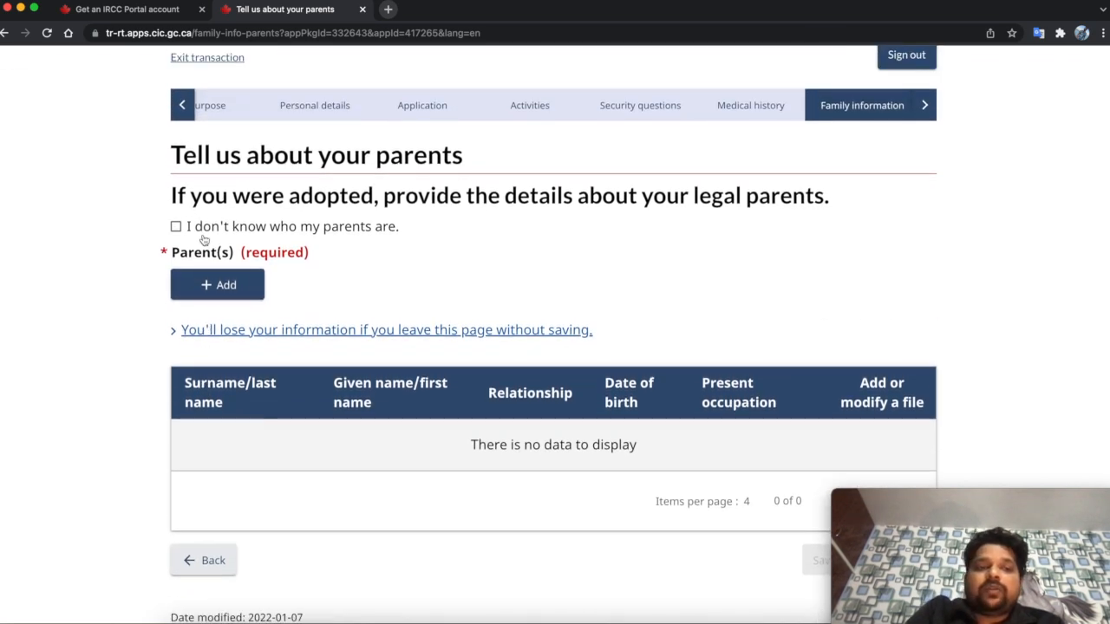
{"action": "left_click", "coordinate": [203, 234]}
{"action": "left_click", "coordinate": [818, 279]}
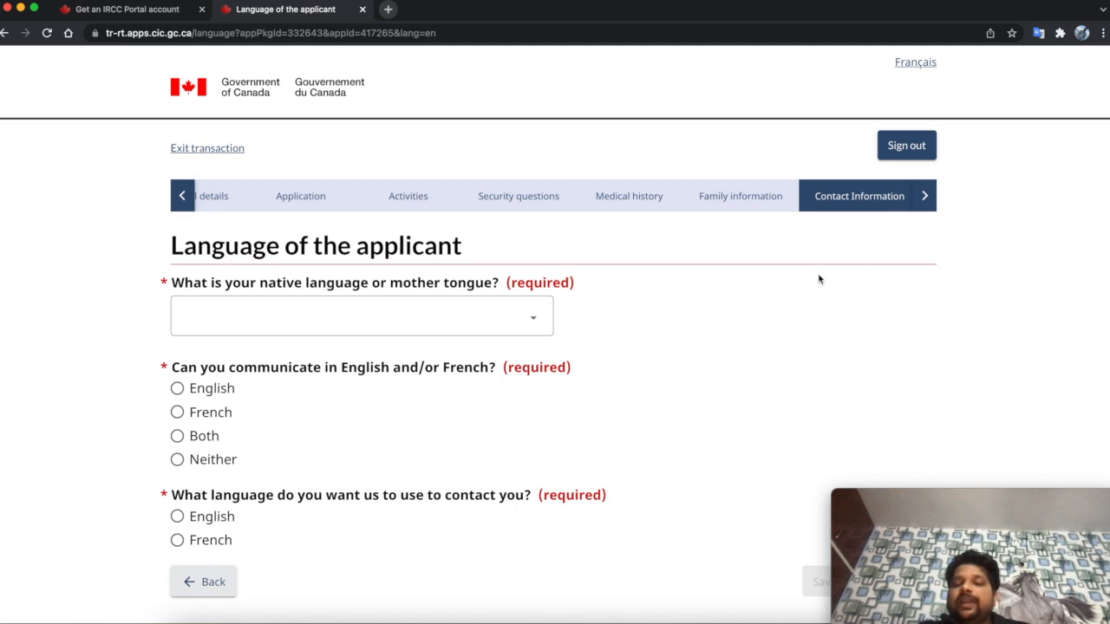
- Show the remaining application steps and set the native language to Hindi
{"action": "left_click", "coordinate": [922, 204]}
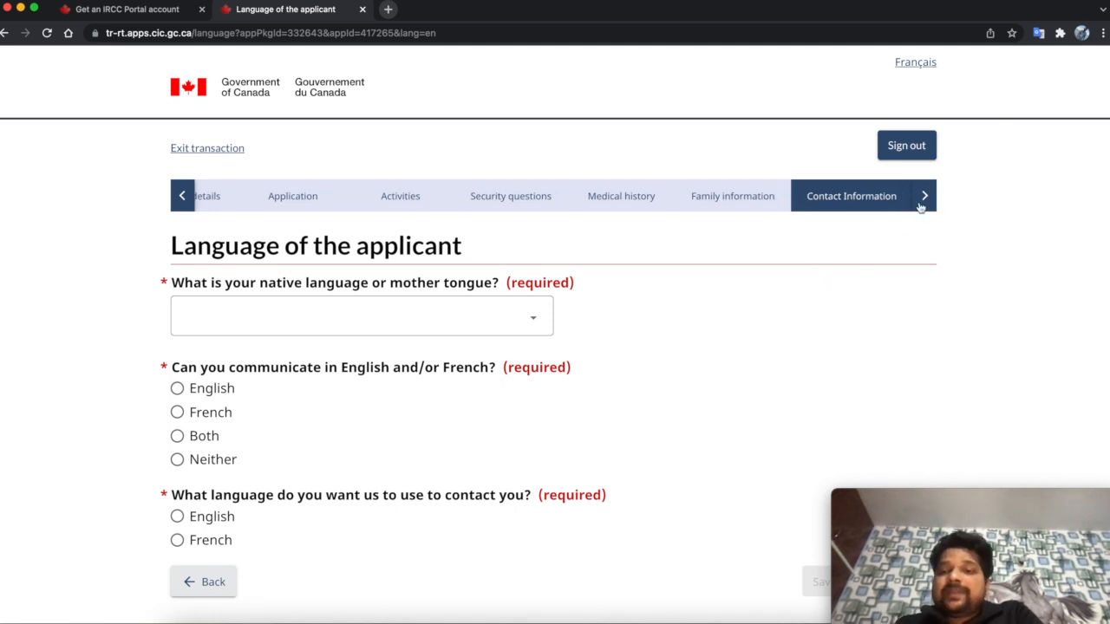
{"action": "left_click", "coordinate": [921, 200]}
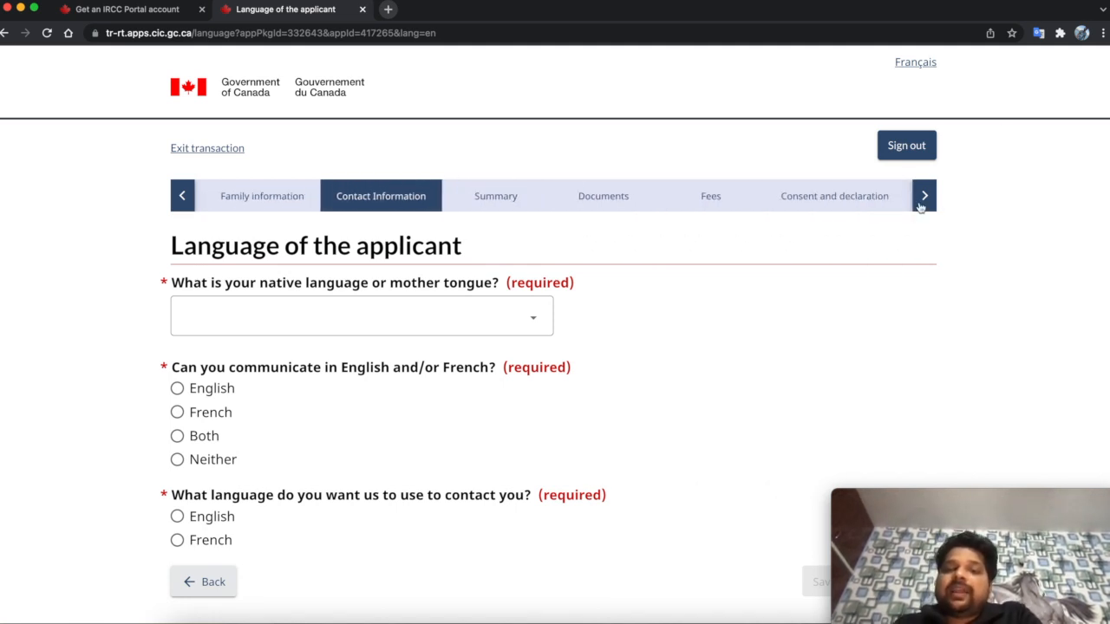
{"action": "left_click", "coordinate": [415, 322]}
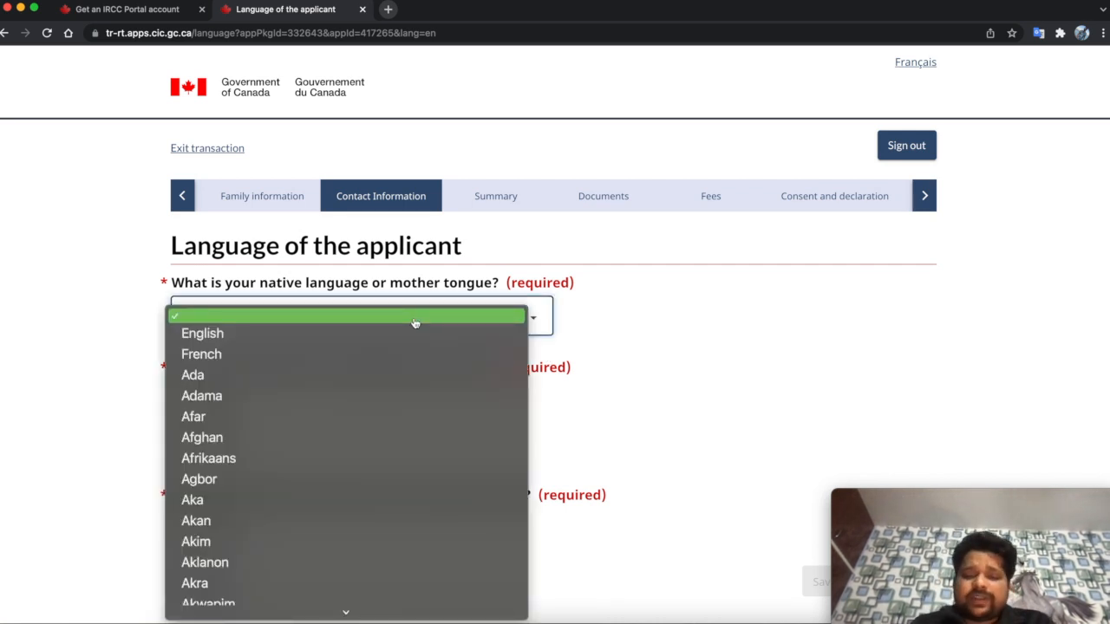
{"action": "type", "text": "hindi"}
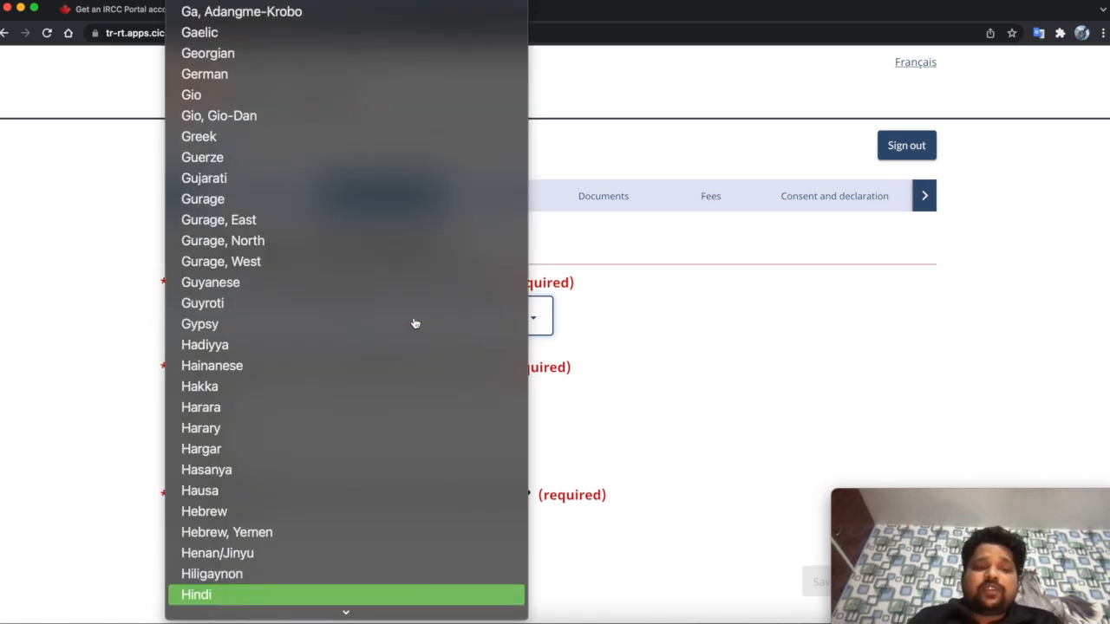
{"action": "key", "text": "Return"}
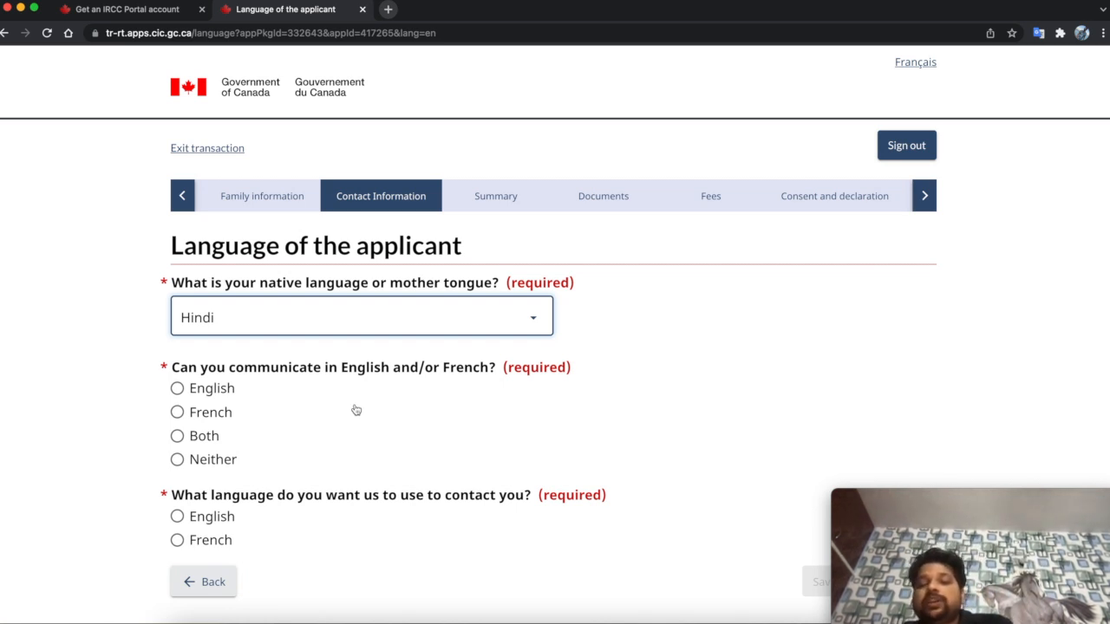
- Choose English as the language of communication and of contact, then save
{"action": "left_click", "coordinate": [177, 459]}
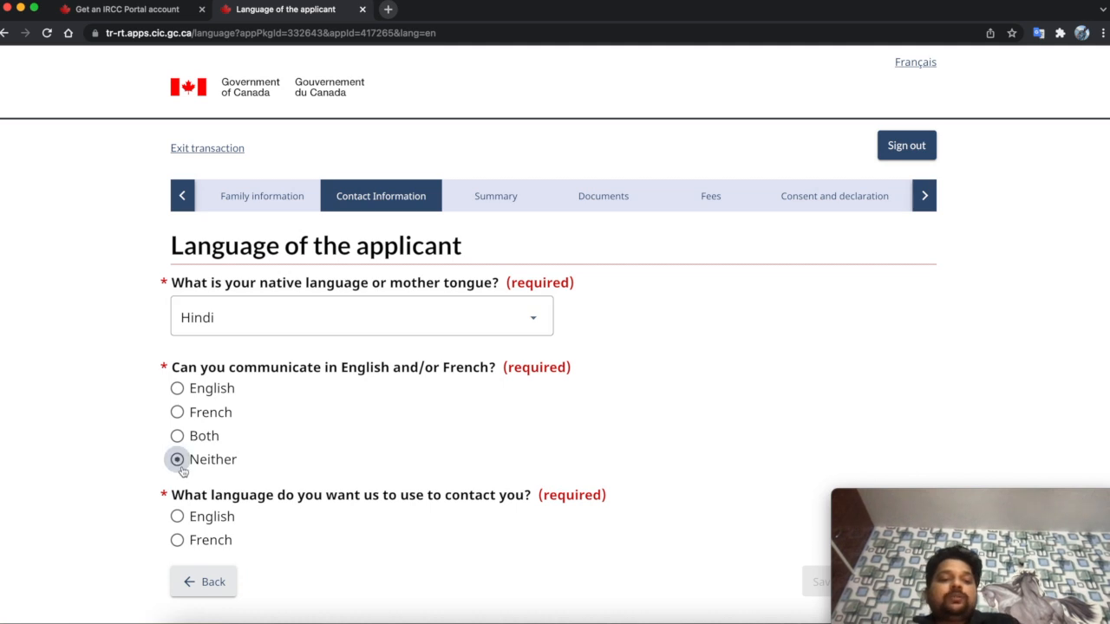
{"action": "left_click", "coordinate": [178, 389]}
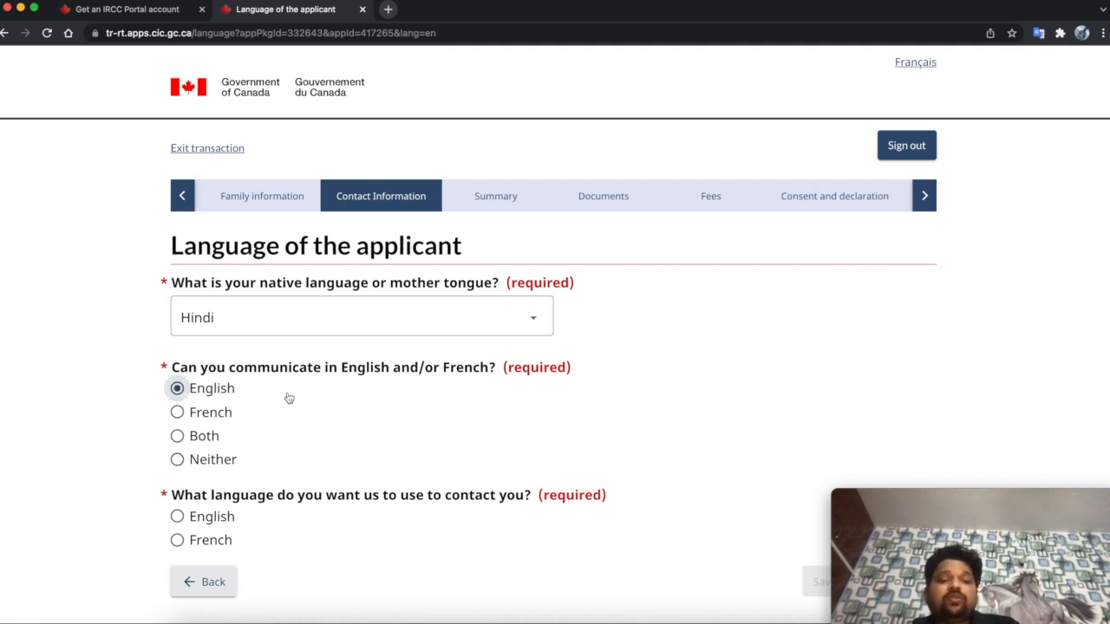
{"action": "scroll", "coordinate": [315, 443], "scroll_direction": "down", "scroll_amount": 3}
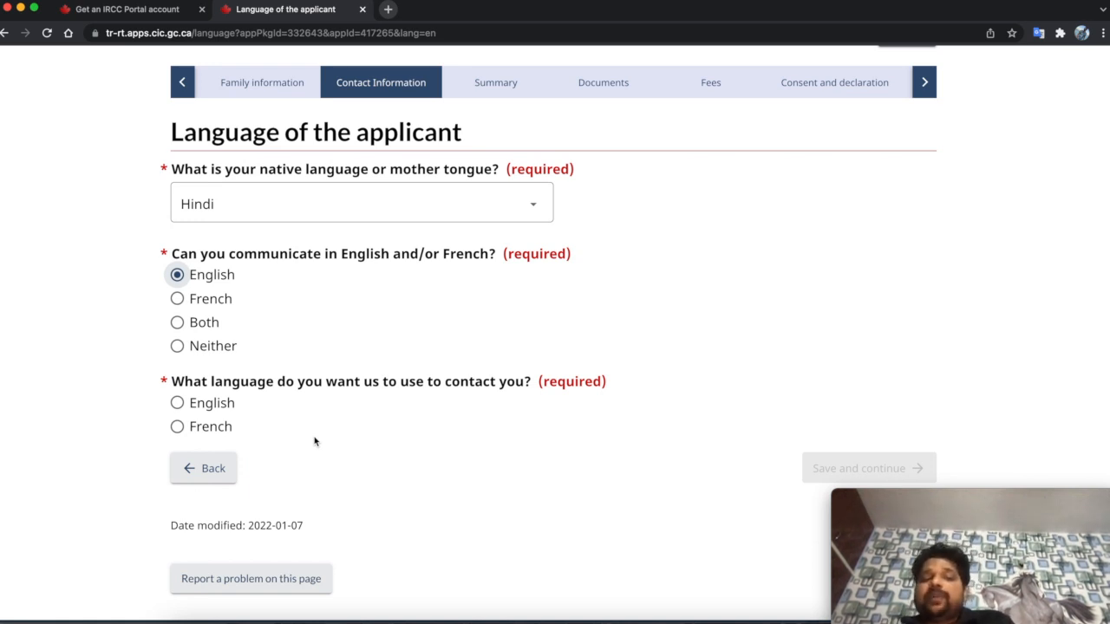
{"action": "left_click", "coordinate": [222, 408]}
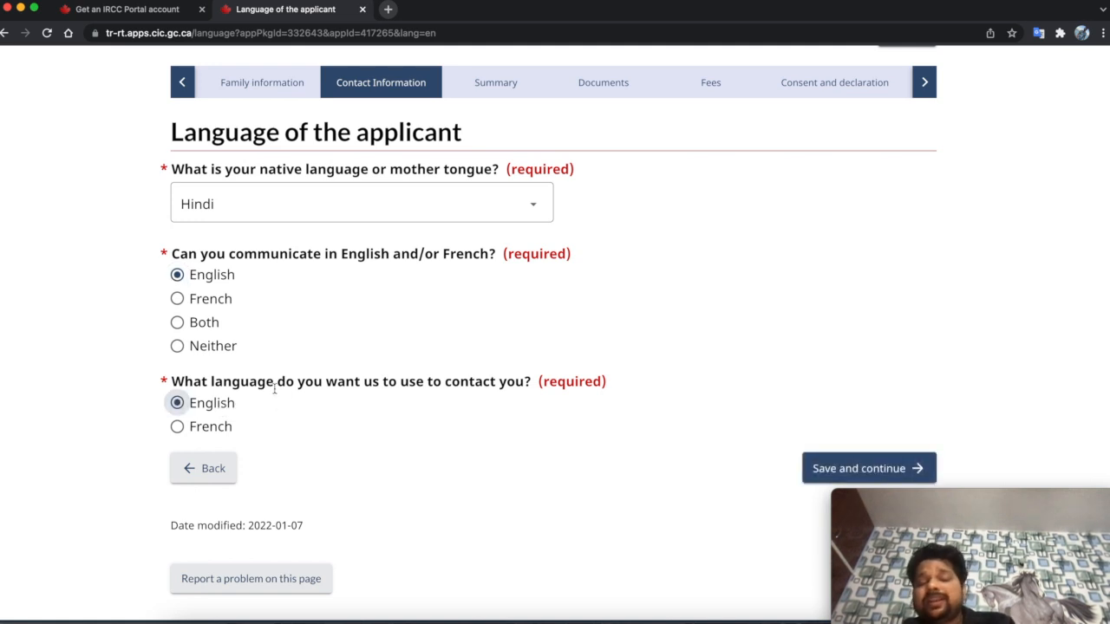
{"action": "scroll", "coordinate": [528, 476], "scroll_direction": "down", "scroll_amount": 1}
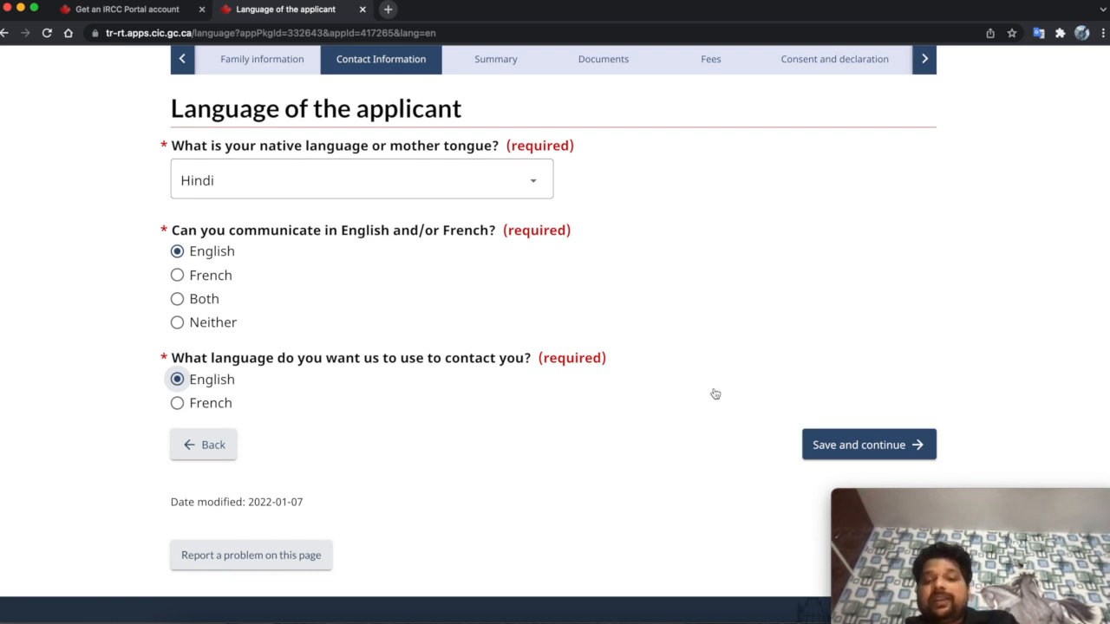
{"action": "left_click", "coordinate": [829, 440]}
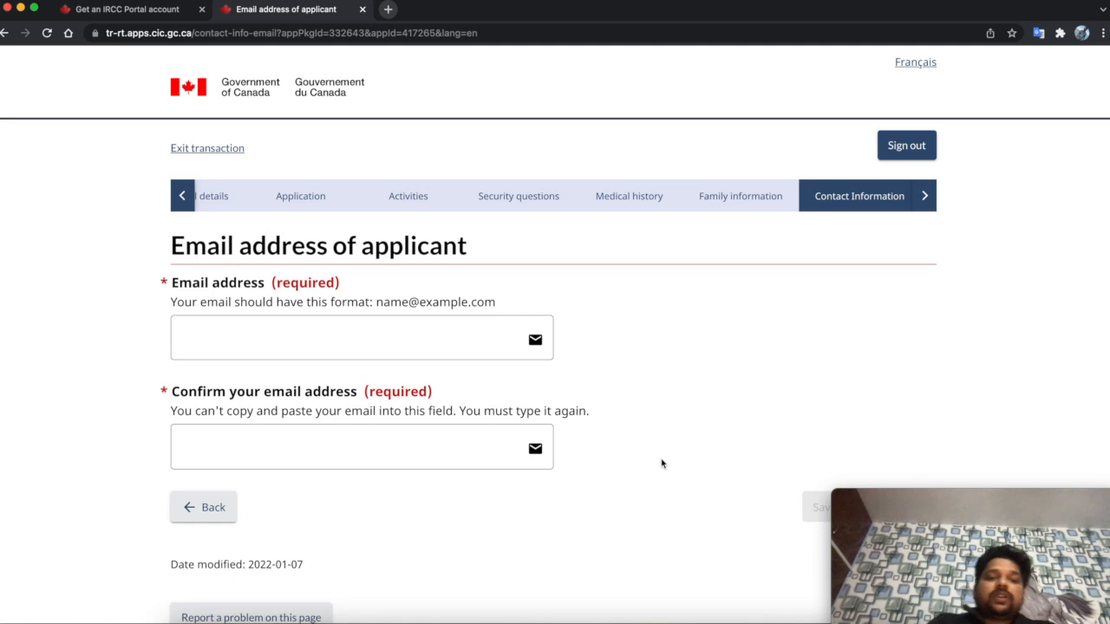
- Enter and confirm the applicant's e-mail address, fixing the confirmation typo, then save
{"action": "left_click", "coordinate": [389, 340]}
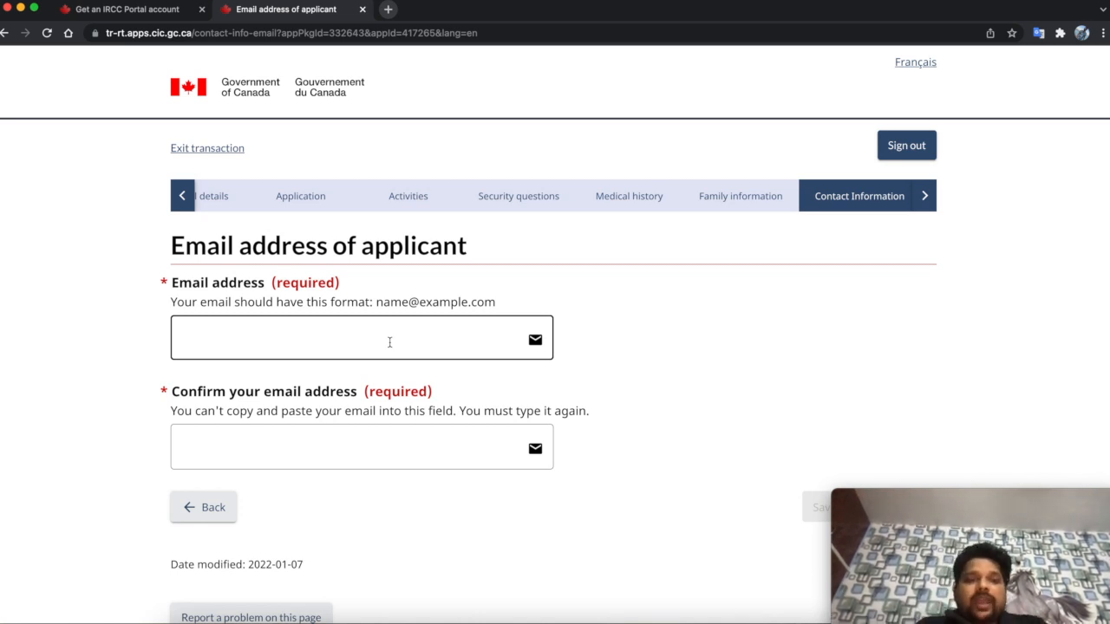
{"action": "left_click", "coordinate": [389, 342]}
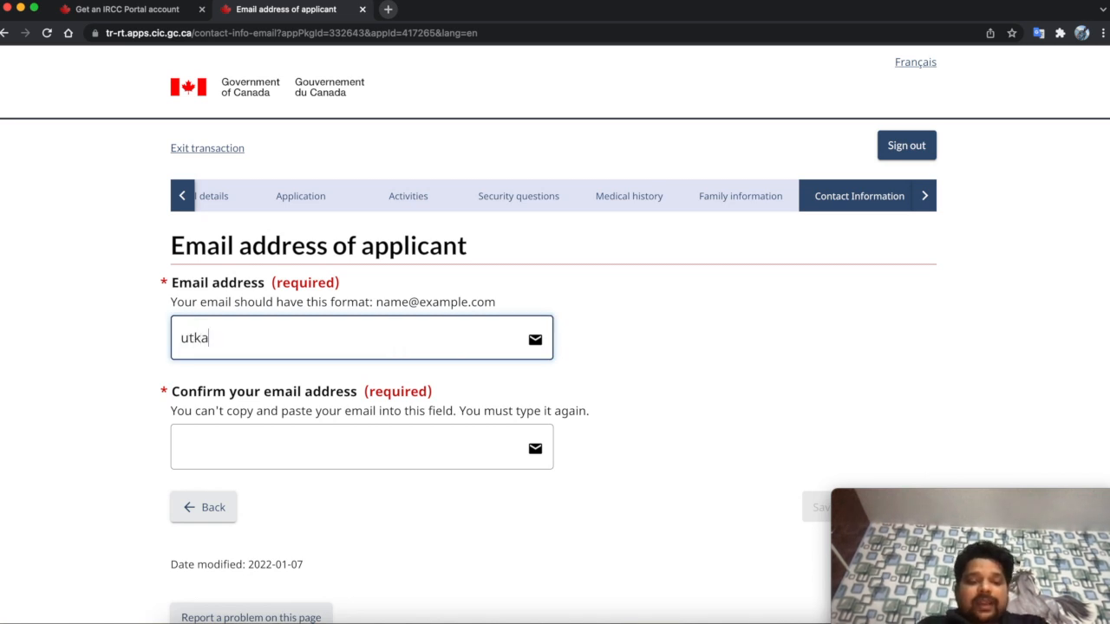
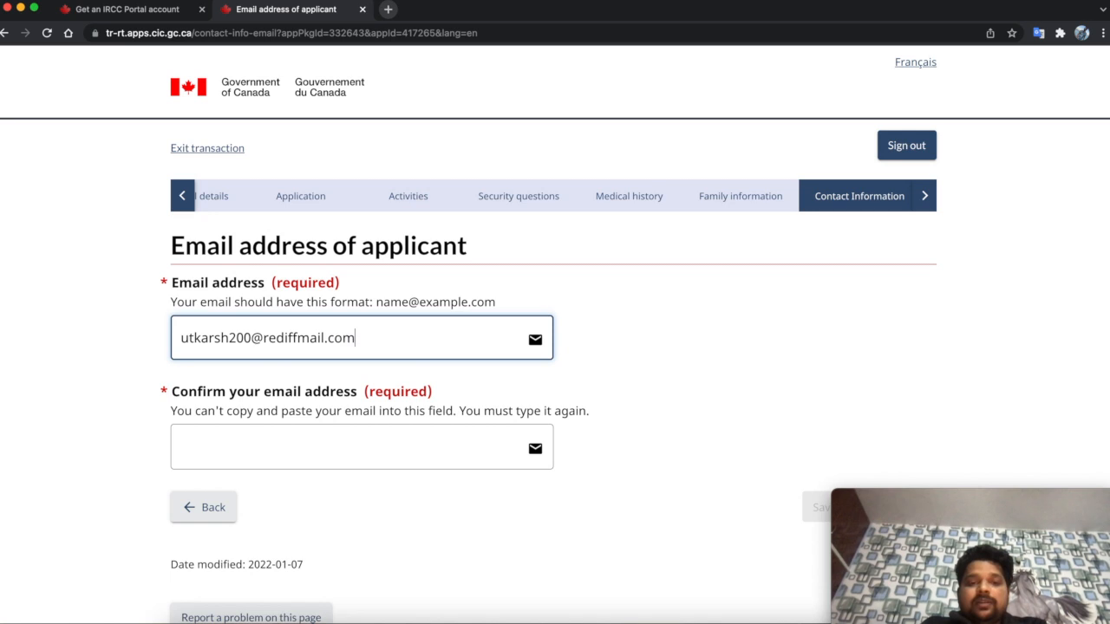
{"action": "left_click", "coordinate": [361, 447]}
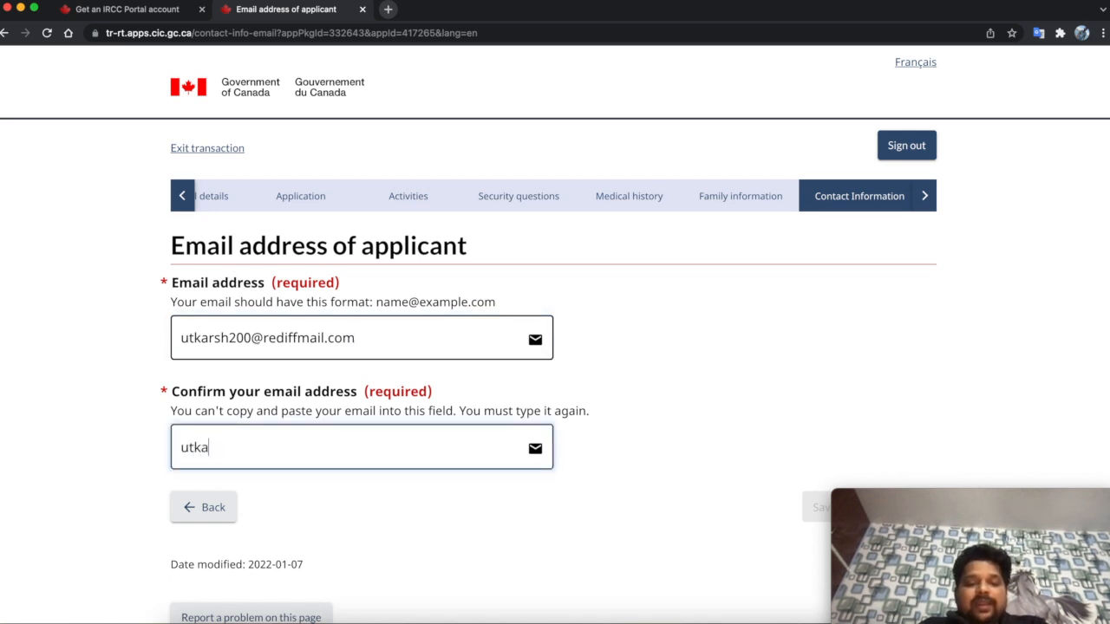
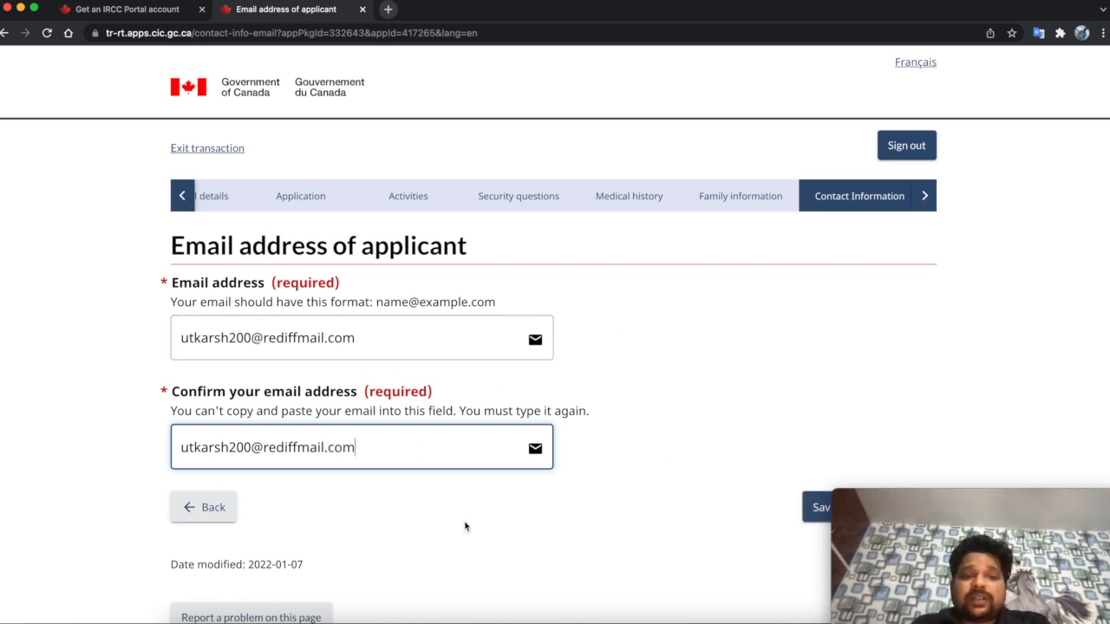
{"action": "left_click", "coordinate": [807, 509]}
{"action": "left_click", "coordinate": [807, 511]}
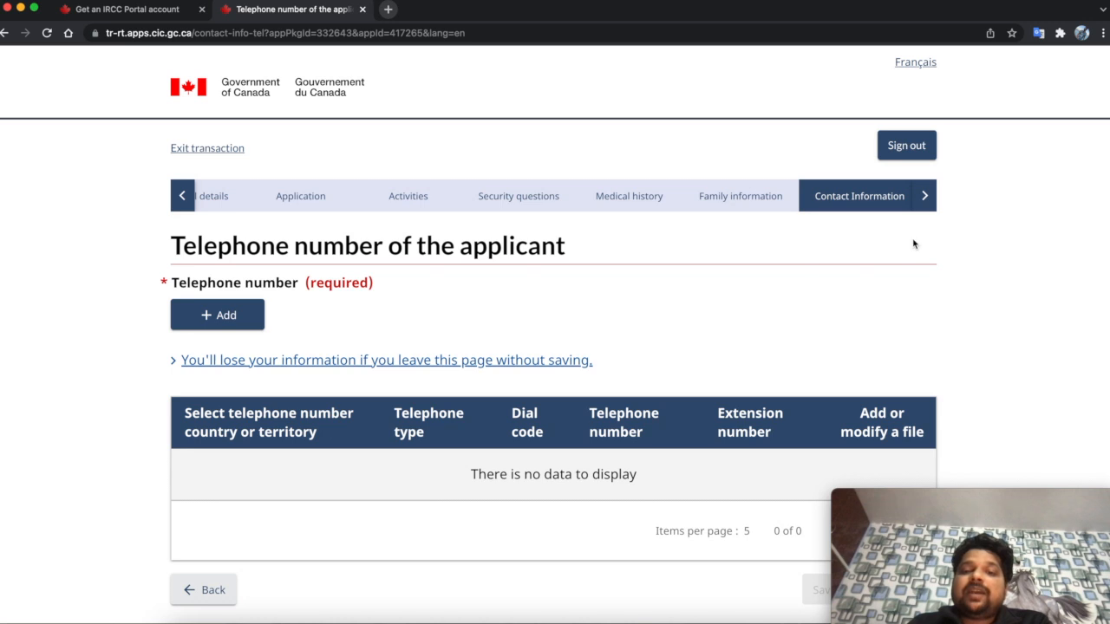
- Start a new telephone entry of type Cellular for a country other than Canada/US
{"action": "left_click", "coordinate": [926, 208]}
{"action": "left_click", "coordinate": [926, 208]}
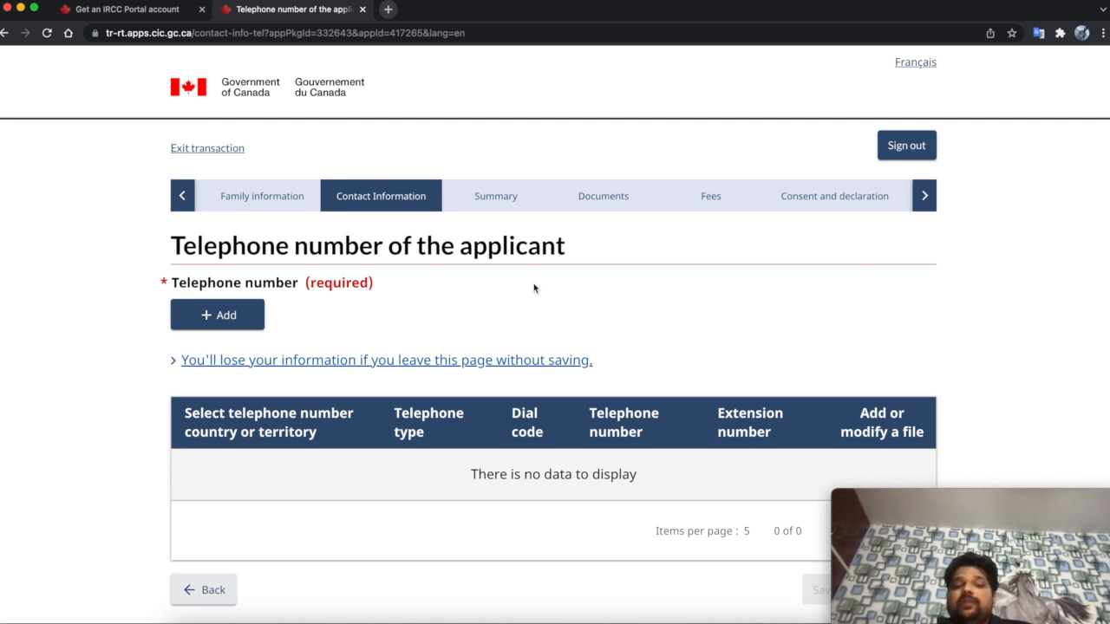
{"action": "left_click", "coordinate": [251, 323]}
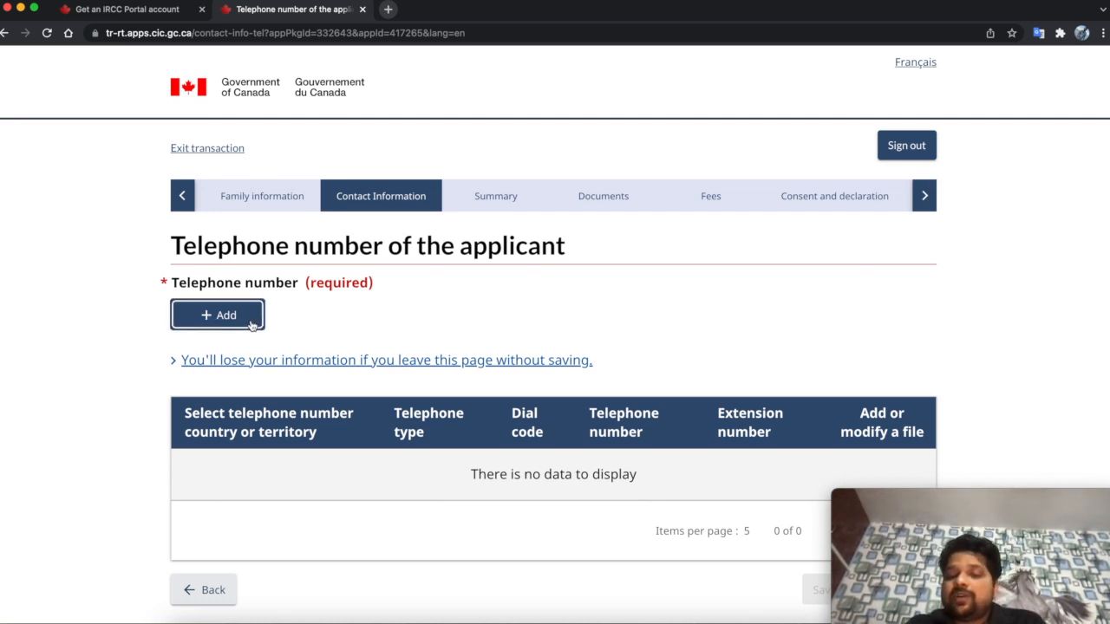
{"action": "left_click", "coordinate": [251, 325]}
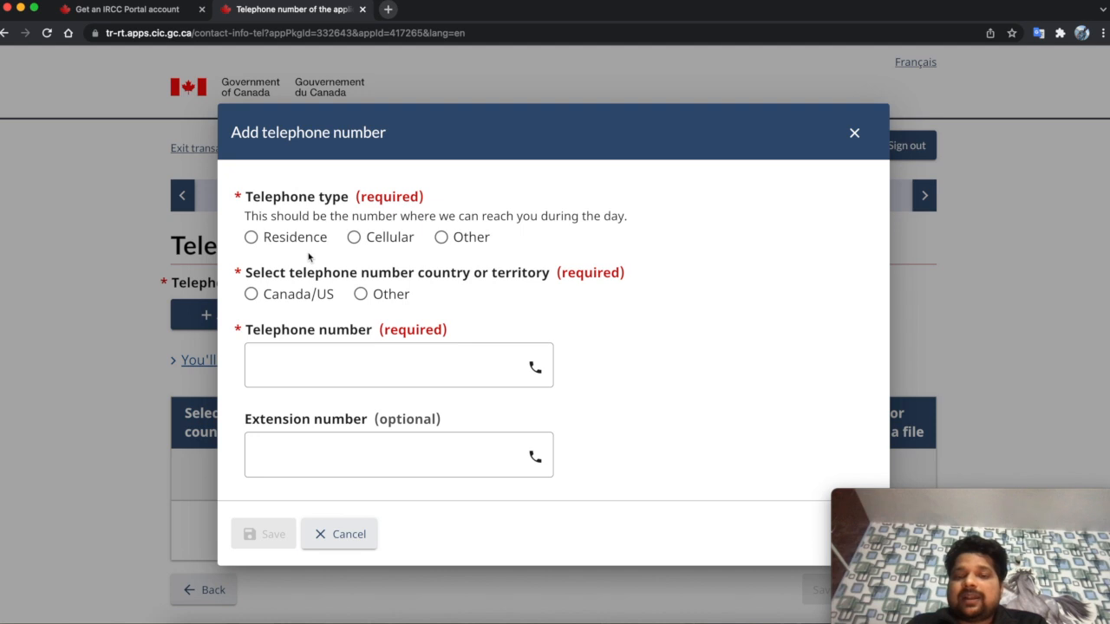
{"action": "left_click", "coordinate": [355, 238]}
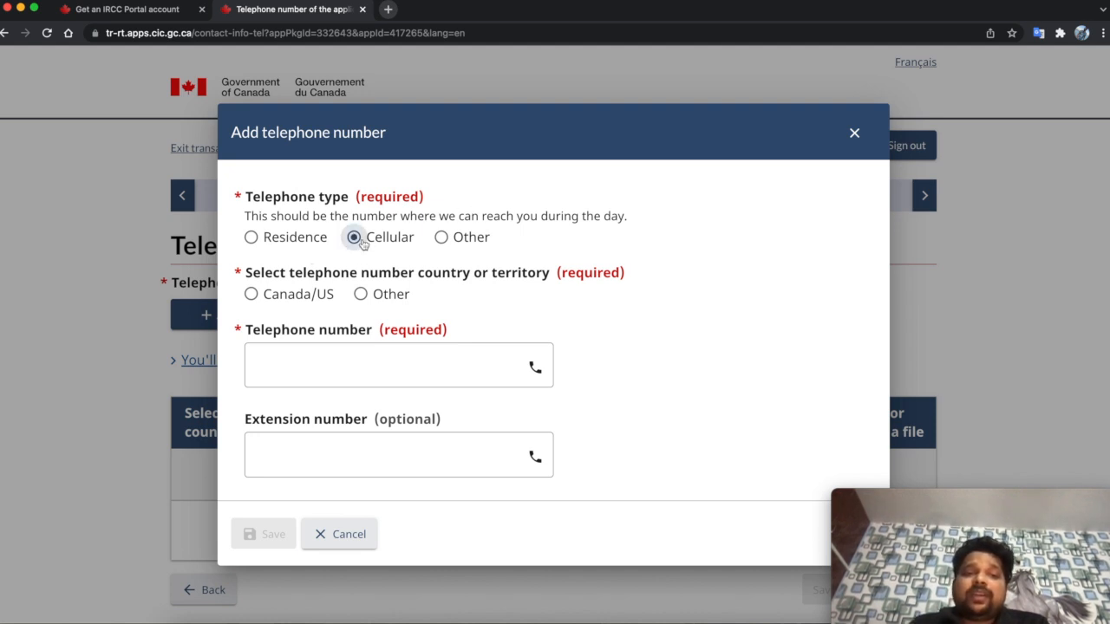
{"action": "left_click", "coordinate": [361, 295]}
- Enter dial code 91 and the applicant's cellular number, save it, and continue
{"action": "left_click", "coordinate": [341, 368]}
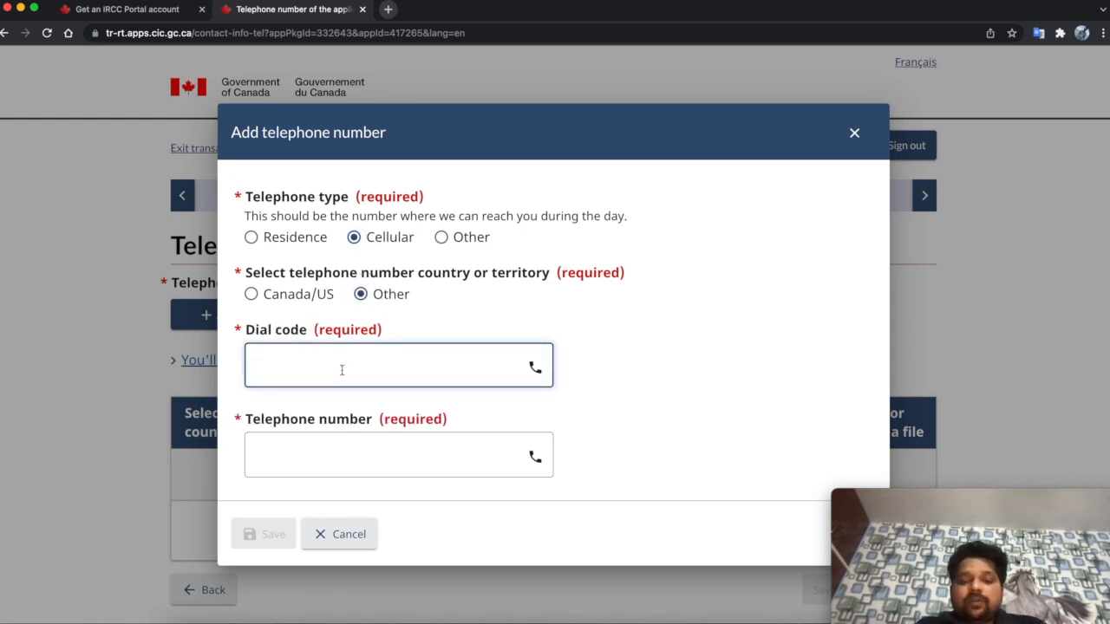
{"action": "type", "text": "91"}
{"action": "left_click", "coordinate": [296, 447]}
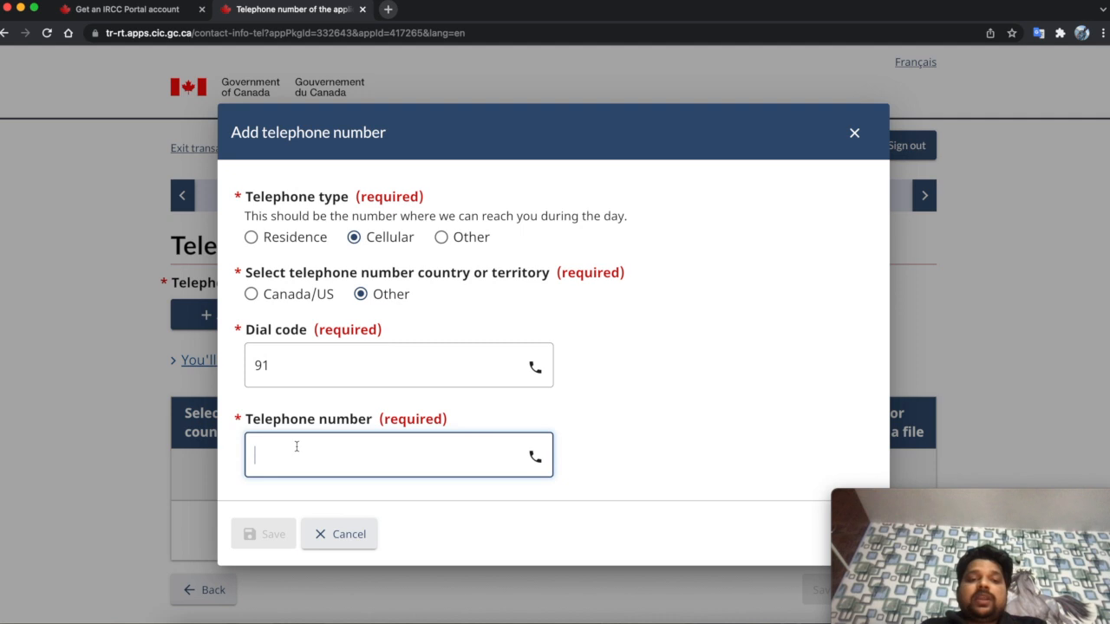
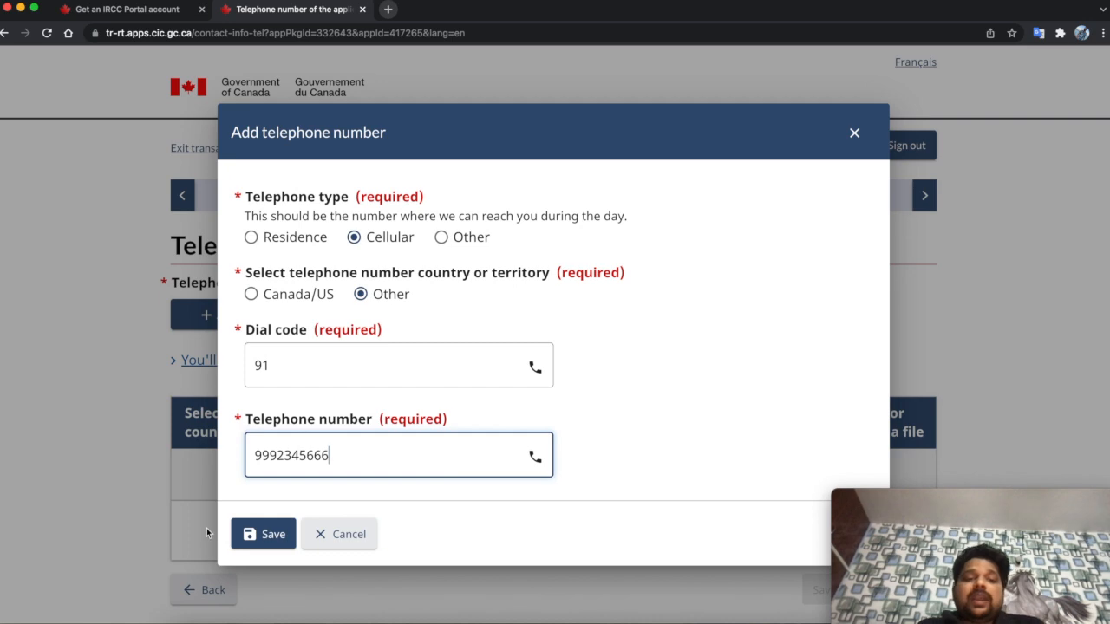
{"action": "left_click", "coordinate": [263, 534]}
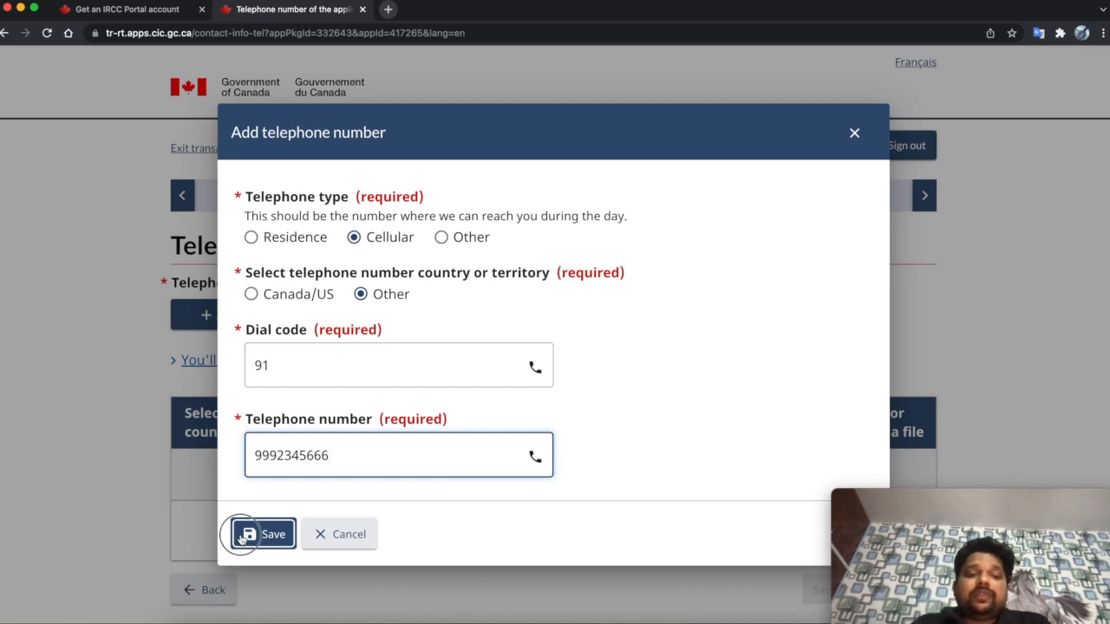
{"action": "scroll", "coordinate": [364, 504], "scroll_direction": "down", "scroll_amount": 4}
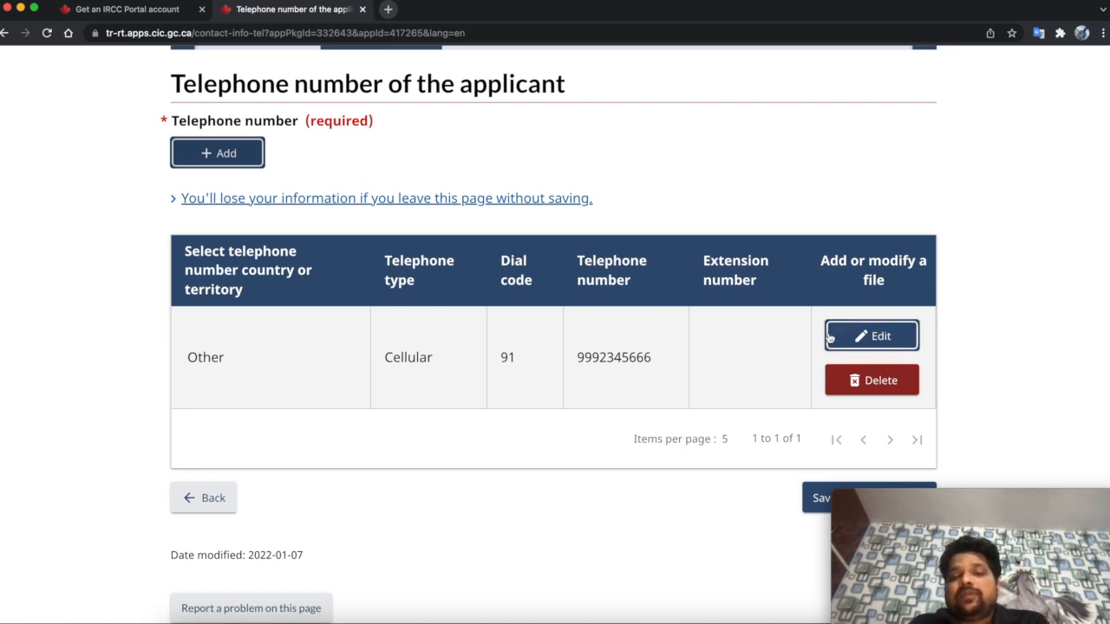
{"action": "scroll", "coordinate": [610, 439], "scroll_direction": "down", "scroll_amount": 2}
{"action": "left_click", "coordinate": [829, 420]}
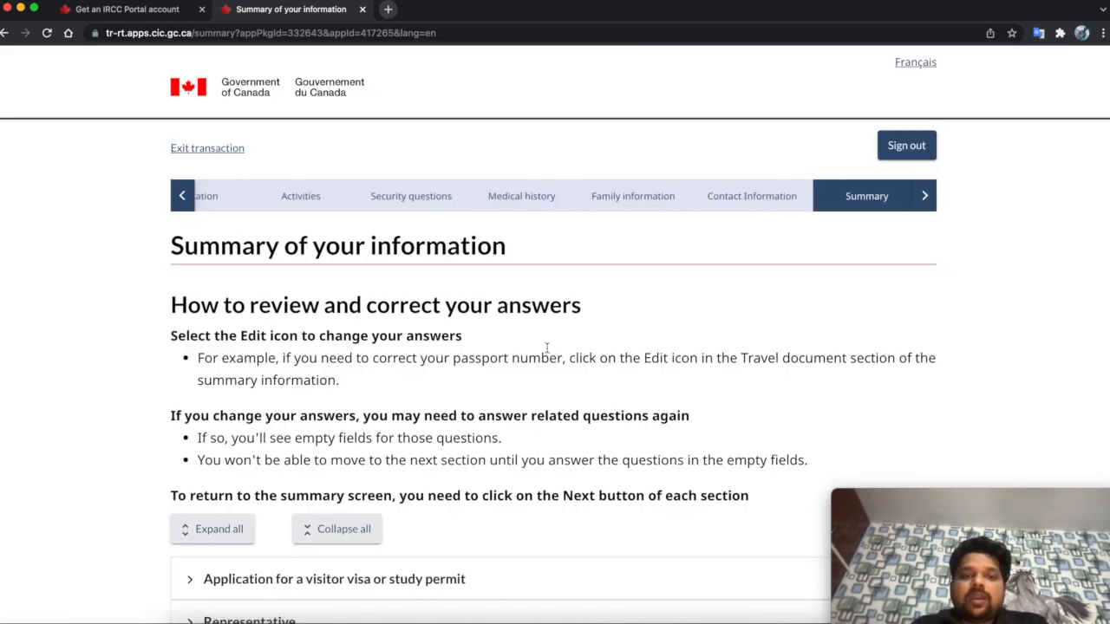
- Expand the visitor visa, Representative, travel document and passport details summary sections
{"action": "scroll", "coordinate": [547, 348], "scroll_direction": "down", "scroll_amount": 3}
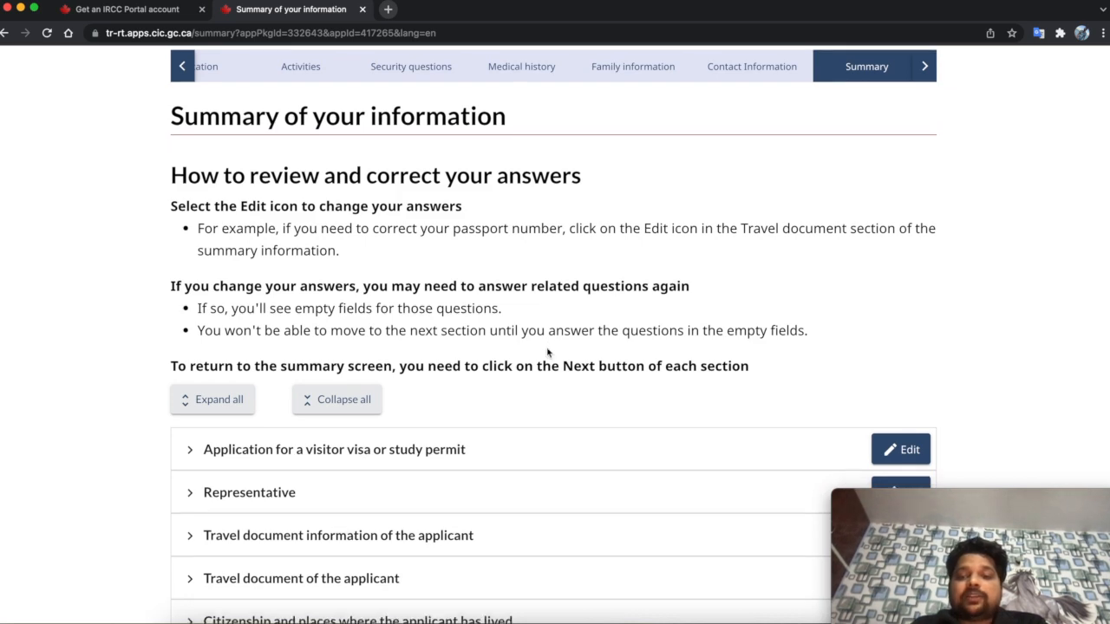
{"action": "scroll", "coordinate": [547, 352], "scroll_direction": "down", "scroll_amount": 4}
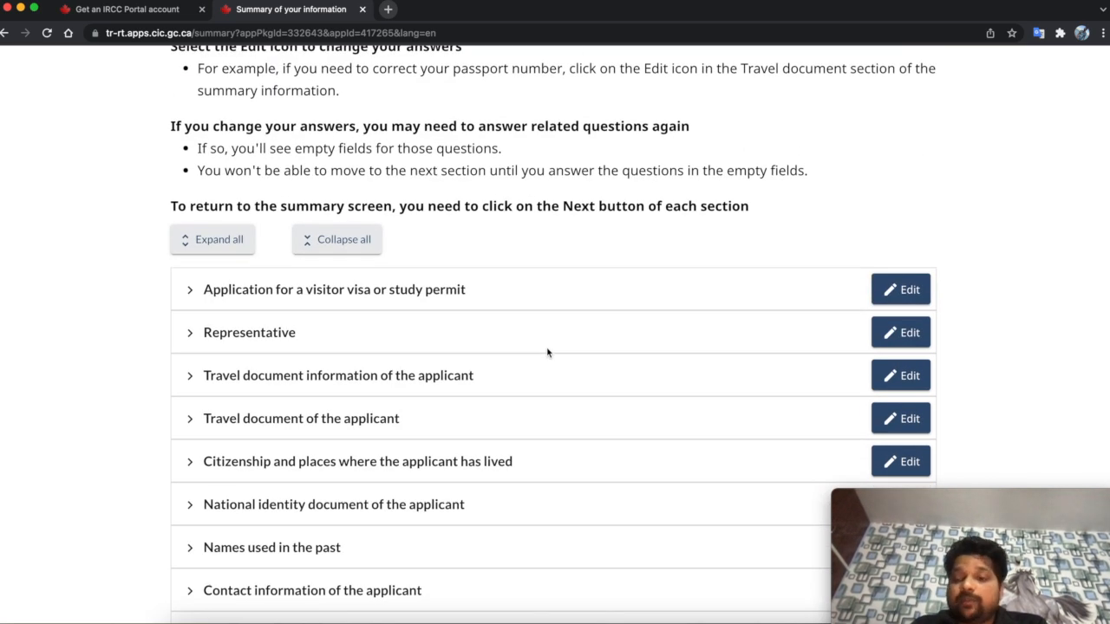
{"action": "left_click", "coordinate": [189, 289]}
{"action": "scroll", "coordinate": [273, 329], "scroll_direction": "down", "scroll_amount": 3}
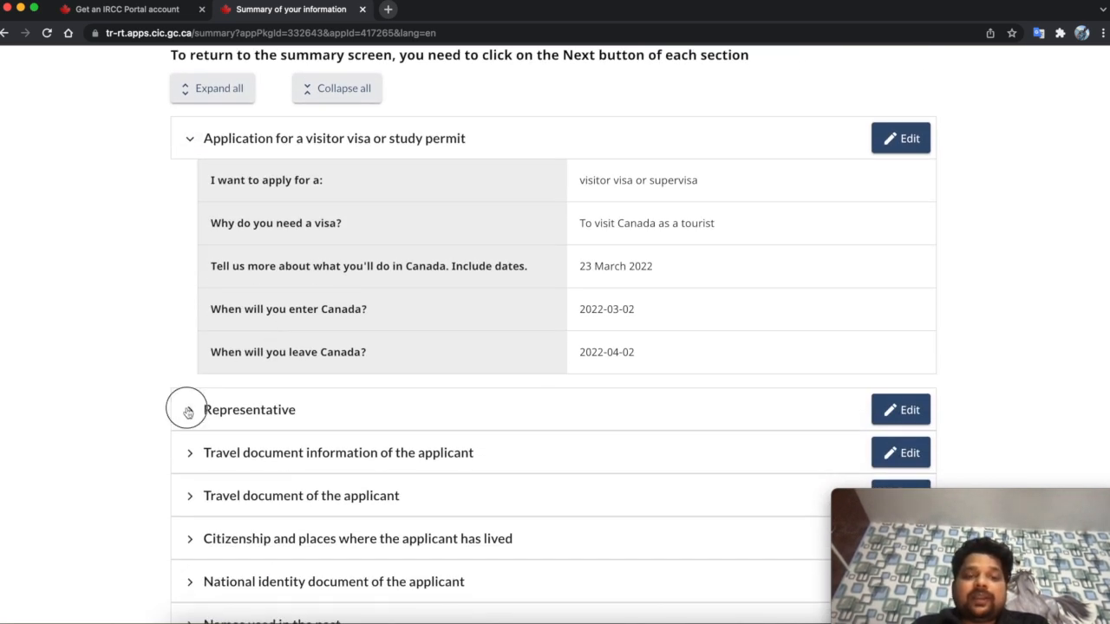
{"action": "left_click", "coordinate": [184, 409]}
{"action": "scroll", "coordinate": [195, 364], "scroll_direction": "down", "scroll_amount": 5}
{"action": "left_click", "coordinate": [189, 319]}
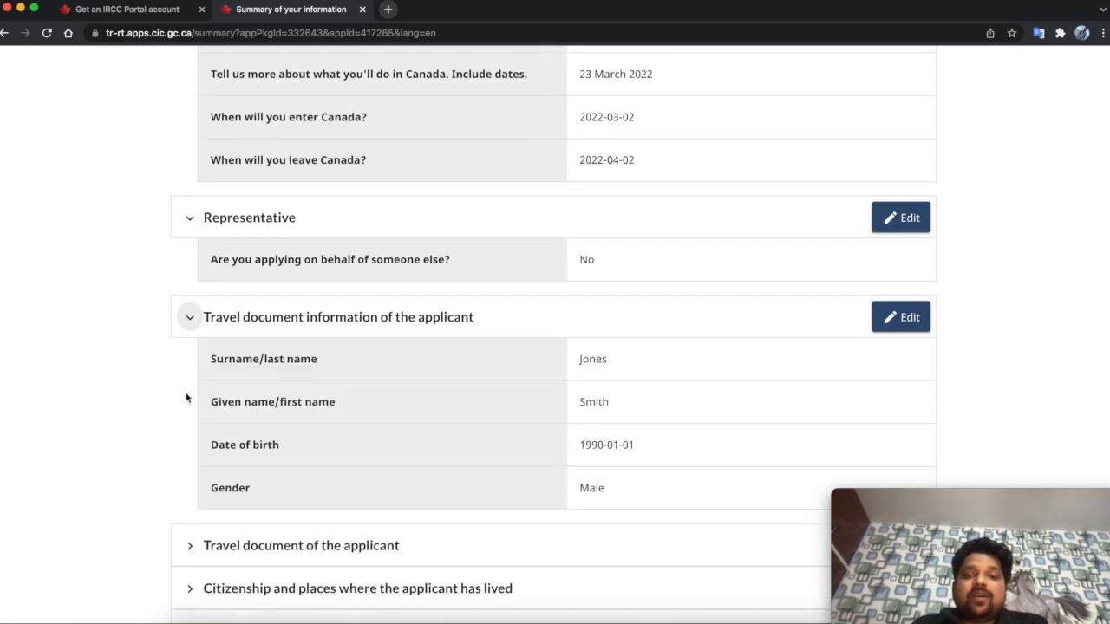
{"action": "scroll", "coordinate": [185, 396], "scroll_direction": "down", "scroll_amount": 4}
{"action": "left_click", "coordinate": [189, 391]}
{"action": "scroll", "coordinate": [191, 382], "scroll_direction": "down", "scroll_amount": 10}
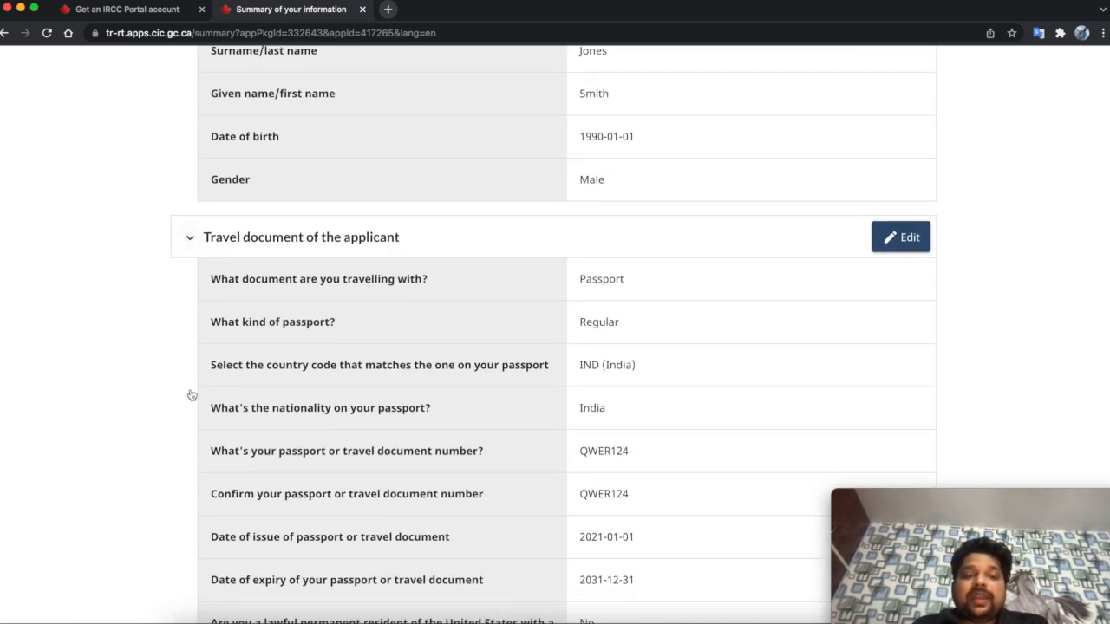
- Expand the citizenship and National identity document sections, expand all, then save and continue
{"action": "left_click", "coordinate": [188, 214]}
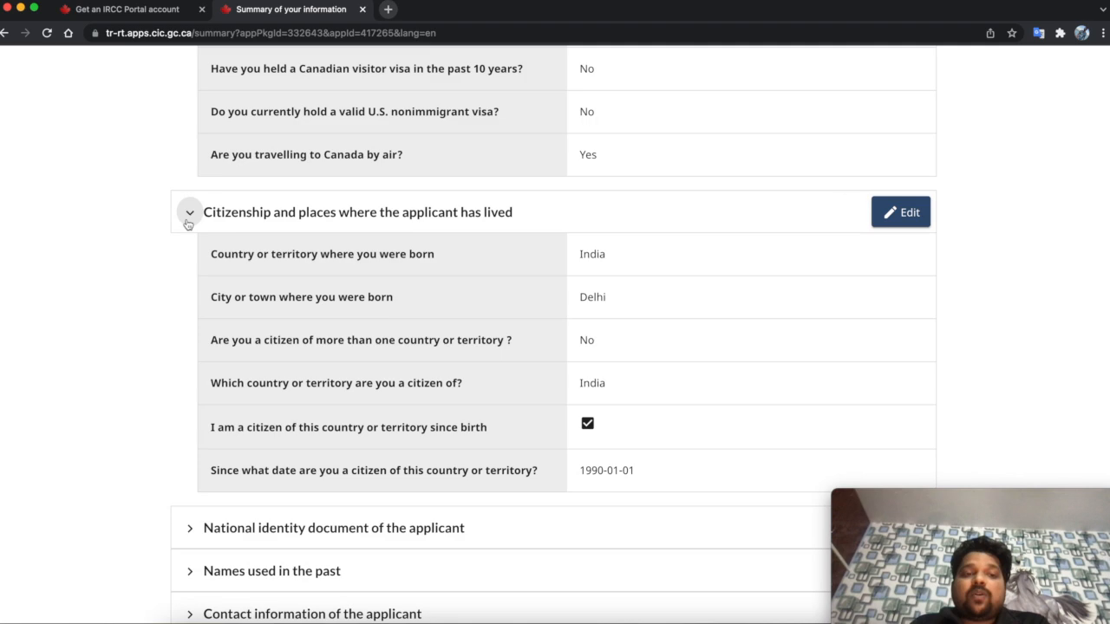
{"action": "scroll", "coordinate": [346, 347], "scroll_direction": "down", "scroll_amount": 5}
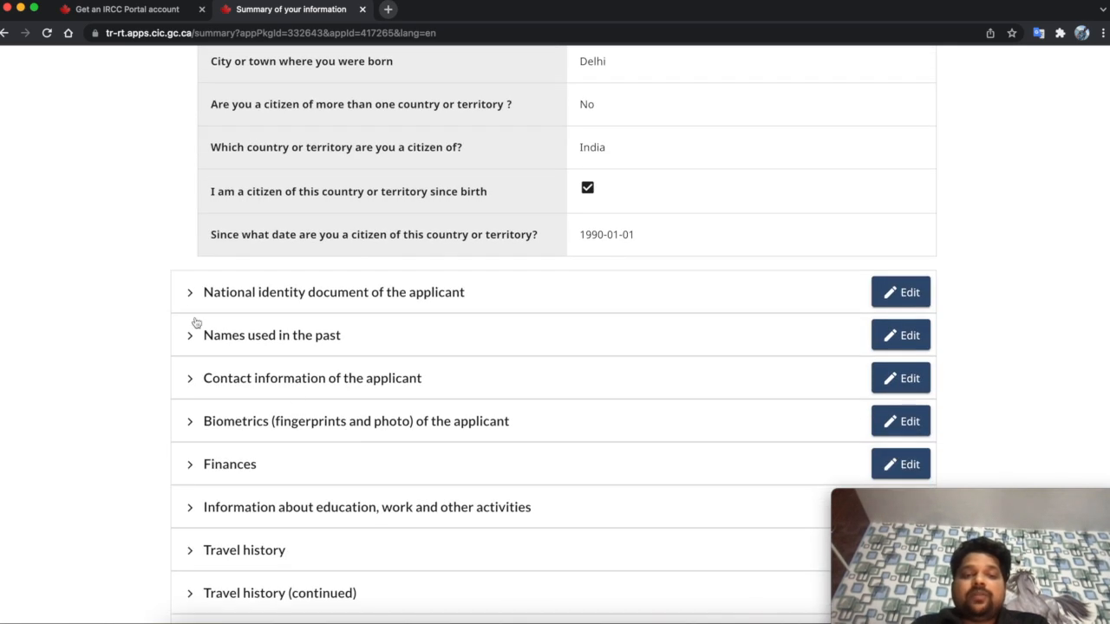
{"action": "left_click", "coordinate": [189, 292]}
{"action": "scroll", "coordinate": [271, 322], "scroll_direction": "down", "scroll_amount": 18}
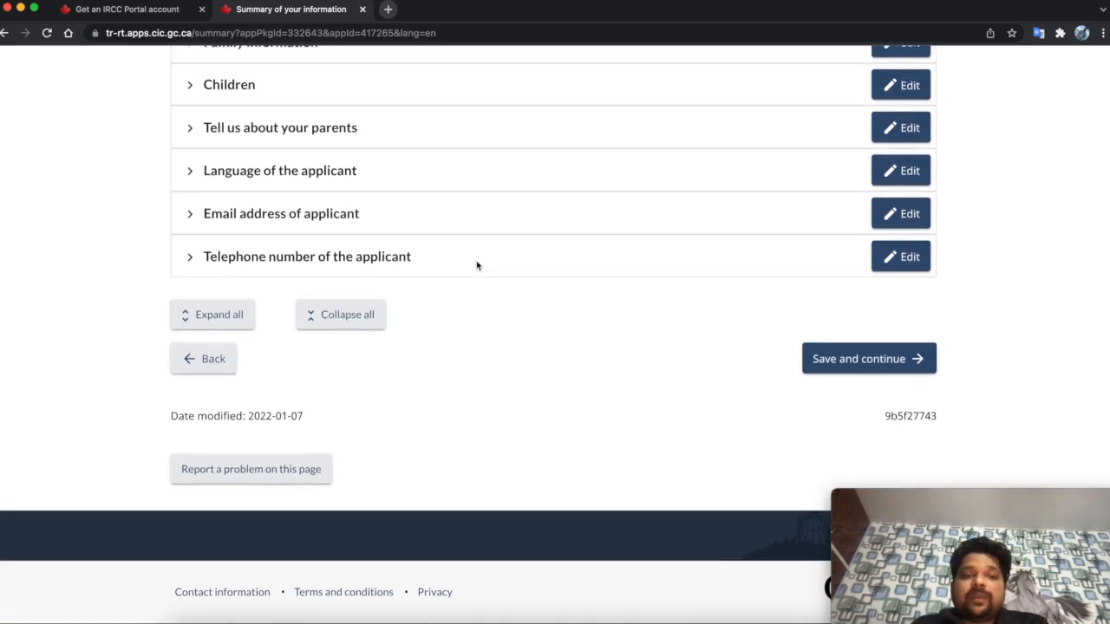
{"action": "left_click", "coordinate": [230, 323]}
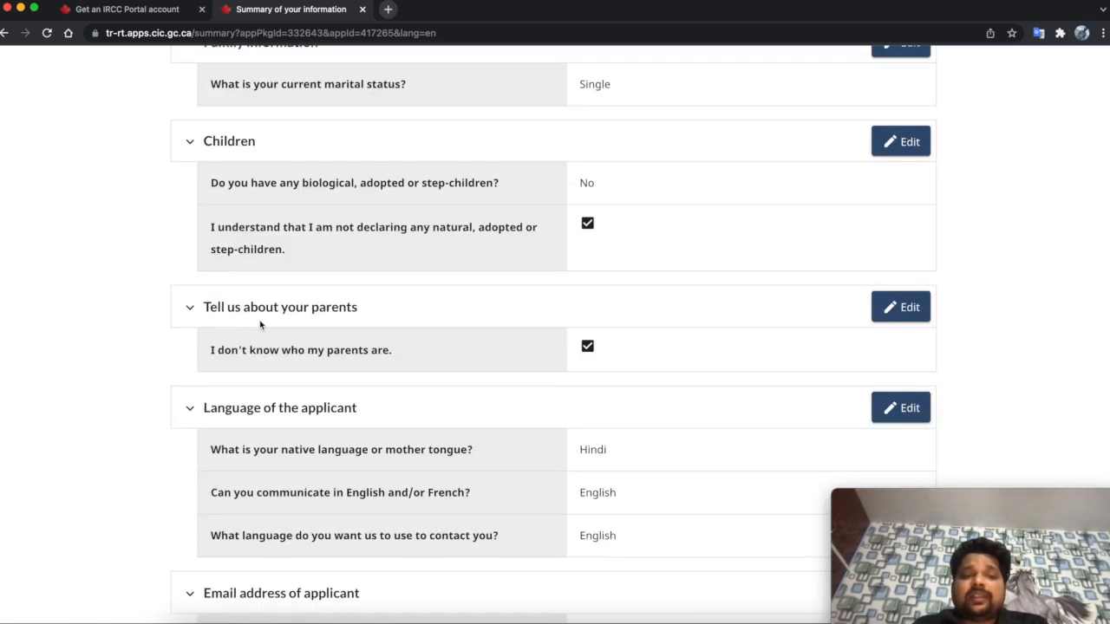
{"action": "scroll", "coordinate": [313, 386], "scroll_direction": "down", "scroll_amount": 10}
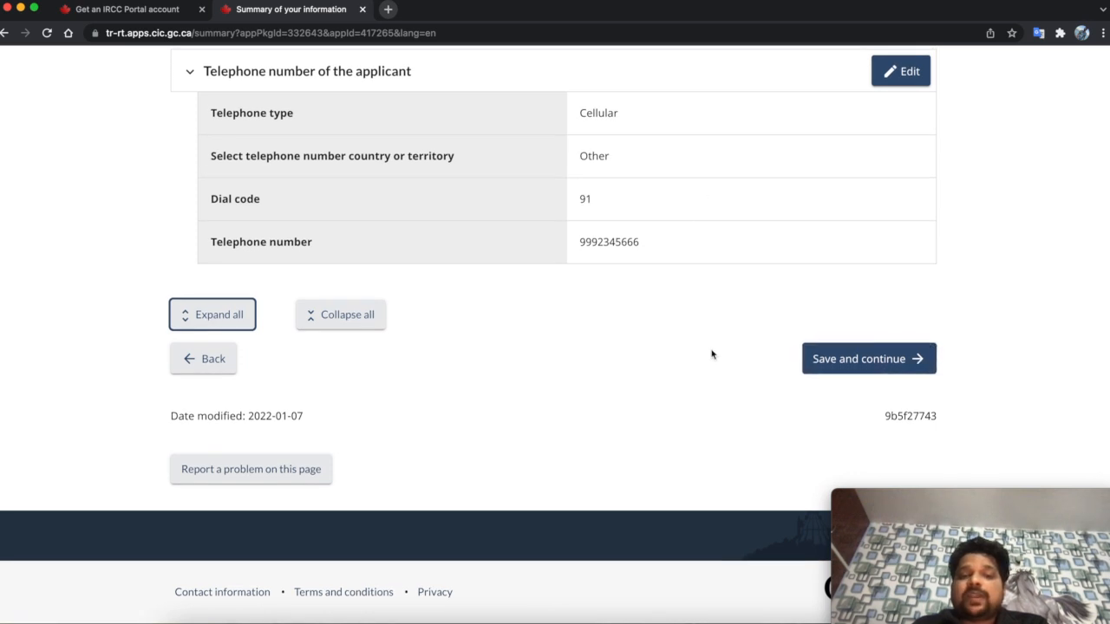
{"action": "left_click", "coordinate": [856, 371]}
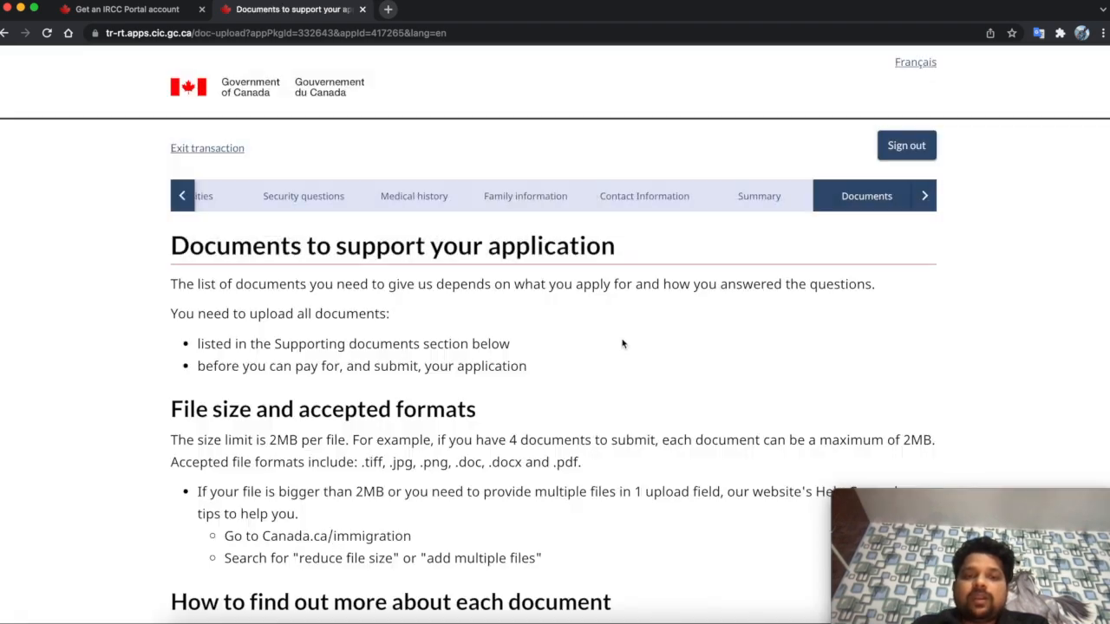
- Review the Documents page, highlighting the 2MB per-file limit and the accepted file formats
{"action": "scroll", "coordinate": [622, 345], "scroll_direction": "down", "scroll_amount": 5}
{"action": "scroll", "coordinate": [621, 344], "scroll_direction": "up", "scroll_amount": 2}
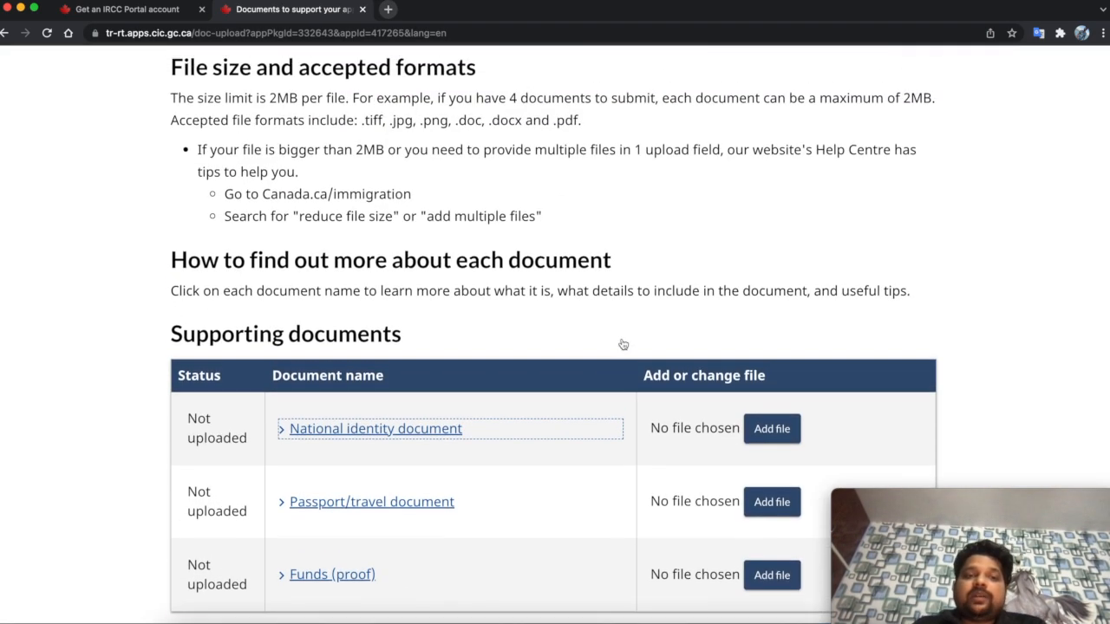
{"action": "scroll", "coordinate": [622, 345], "scroll_direction": "up", "scroll_amount": 1}
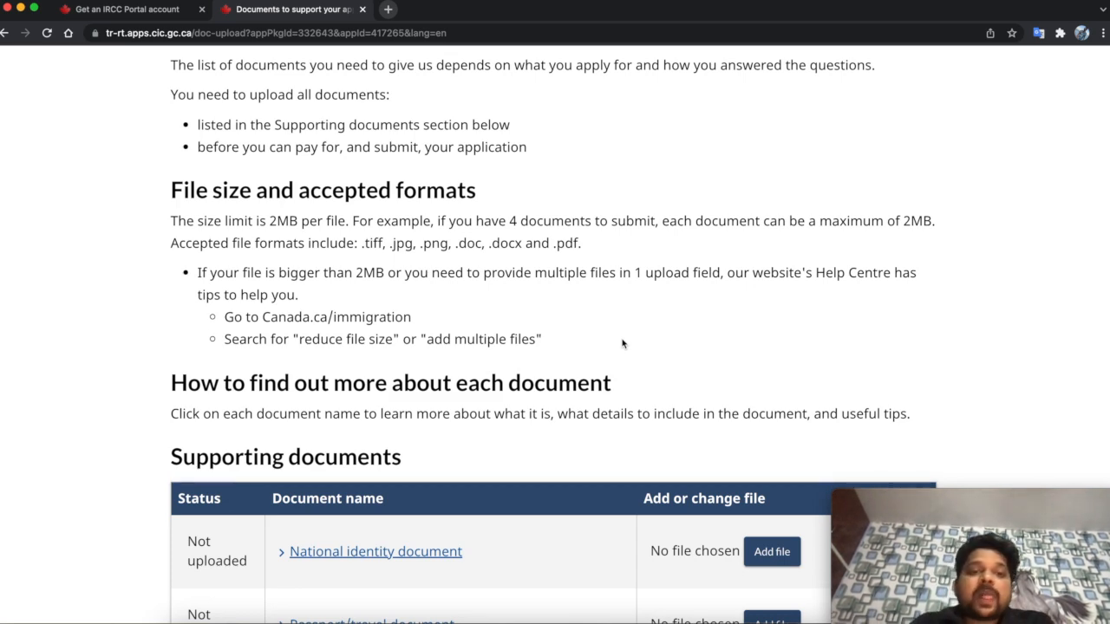
{"action": "scroll", "coordinate": [621, 345], "scroll_direction": "up", "scroll_amount": 3}
{"action": "scroll", "coordinate": [622, 344], "scroll_direction": "down", "scroll_amount": 2}
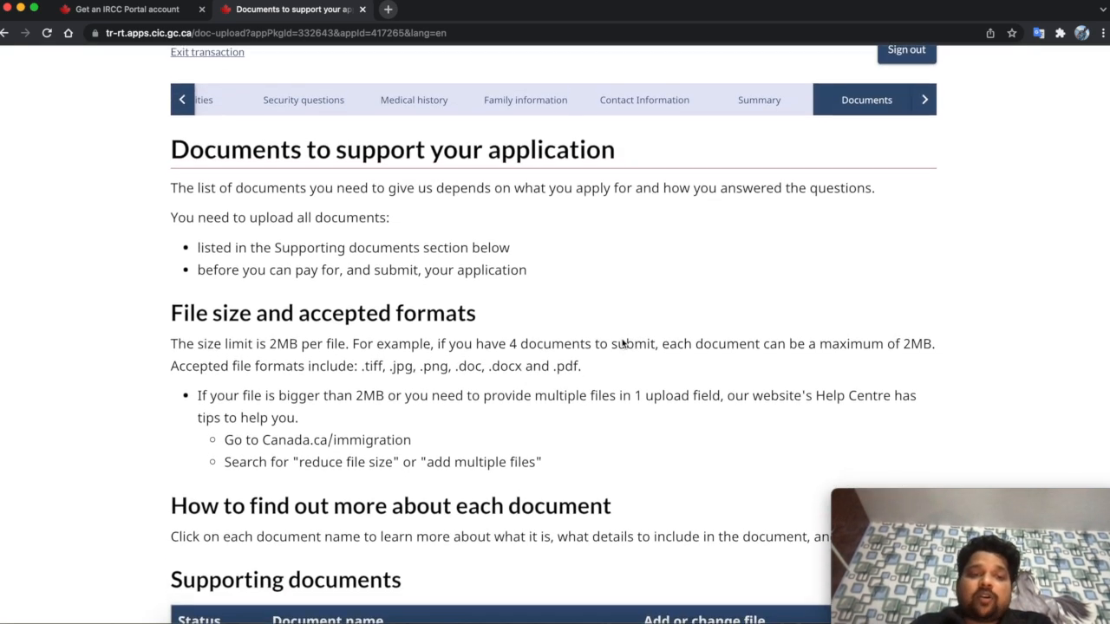
{"action": "left_click_drag", "start_coordinate": [196, 278], "coordinate": [944, 278]}
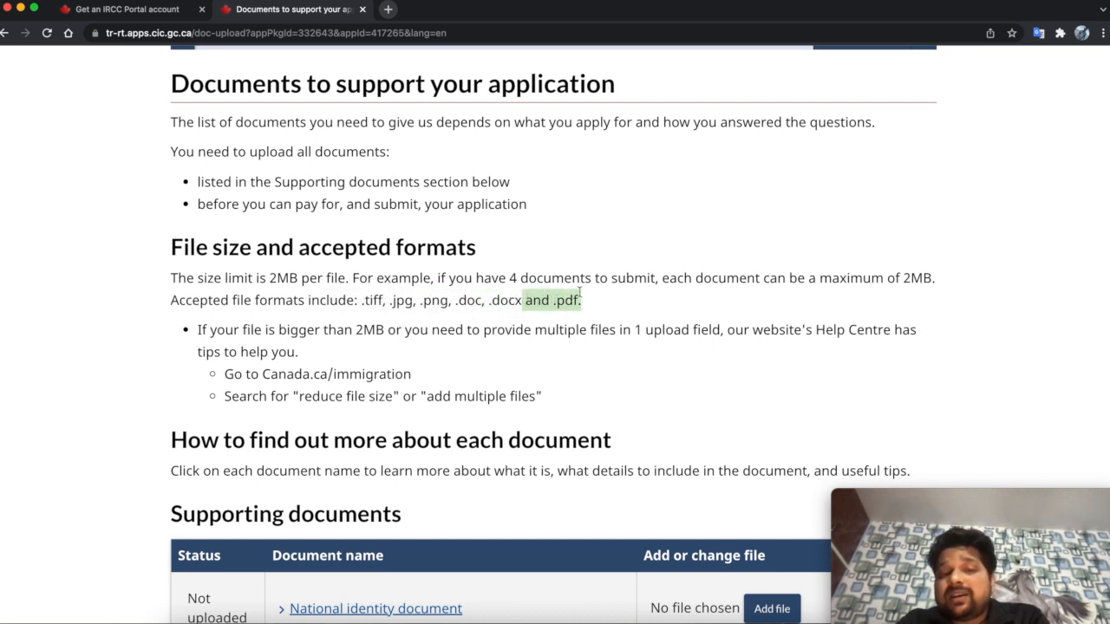
{"action": "left_click_drag", "start_coordinate": [589, 302], "coordinate": [357, 303]}
{"action": "scroll", "coordinate": [445, 322], "scroll_direction": "down", "scroll_amount": 1}
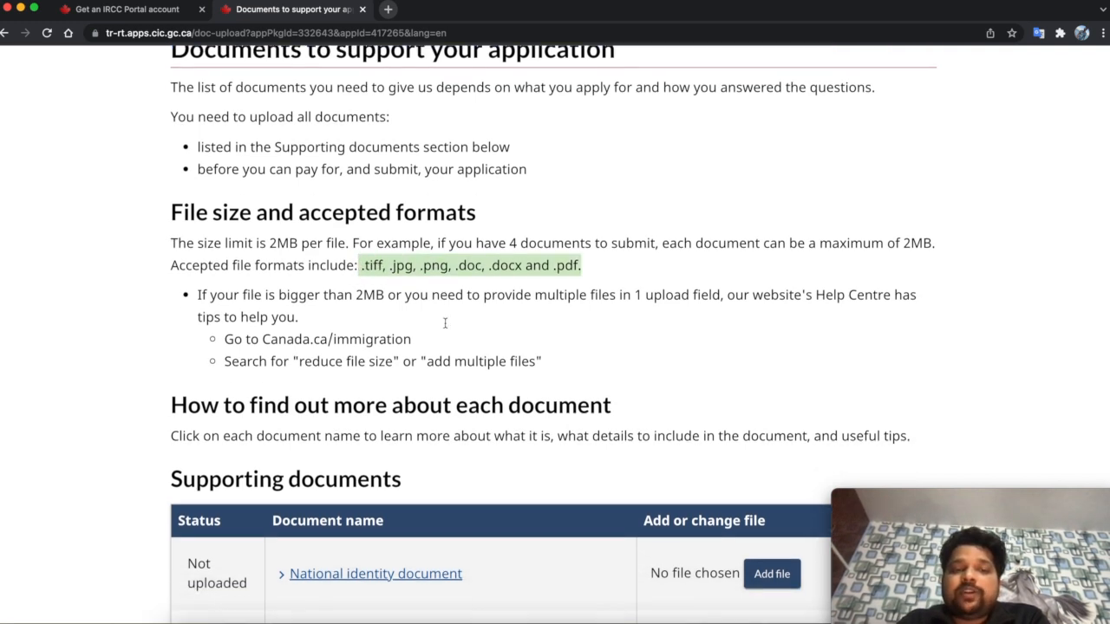
{"action": "scroll", "coordinate": [445, 323], "scroll_direction": "down", "scroll_amount": 2}
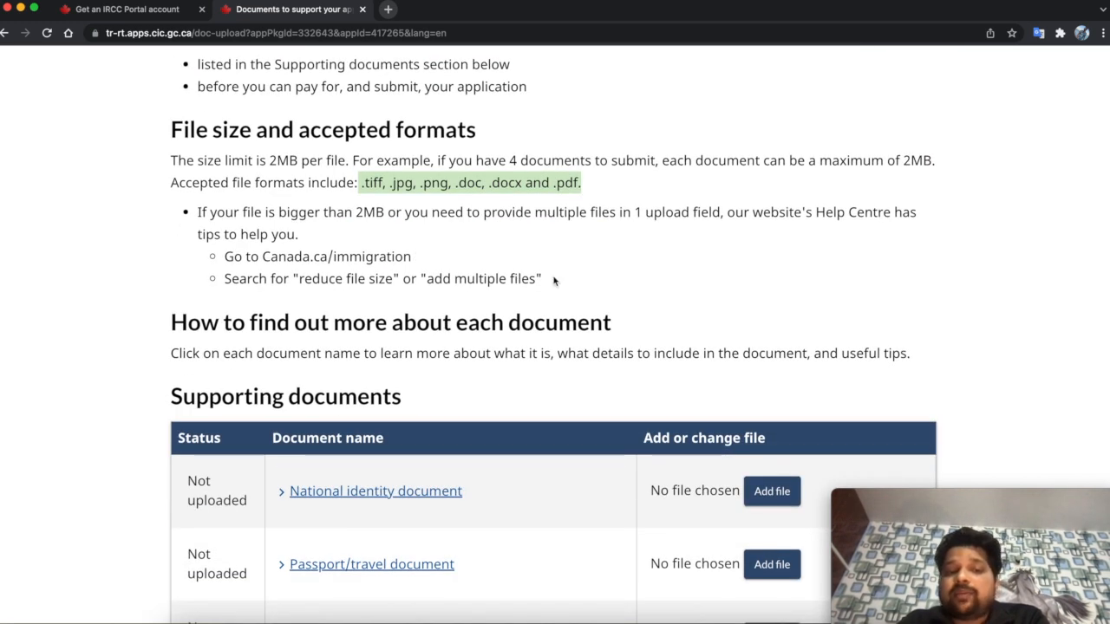
{"action": "scroll", "coordinate": [554, 280], "scroll_direction": "down", "scroll_amount": 4}
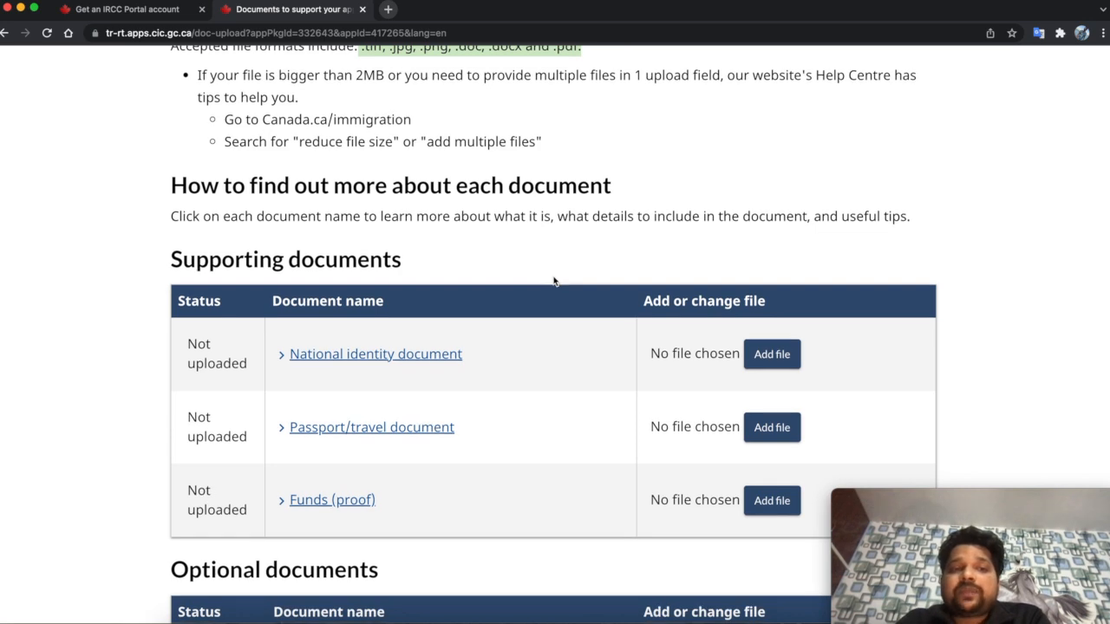
{"action": "scroll", "coordinate": [554, 280], "scroll_direction": "down", "scroll_amount": 4}
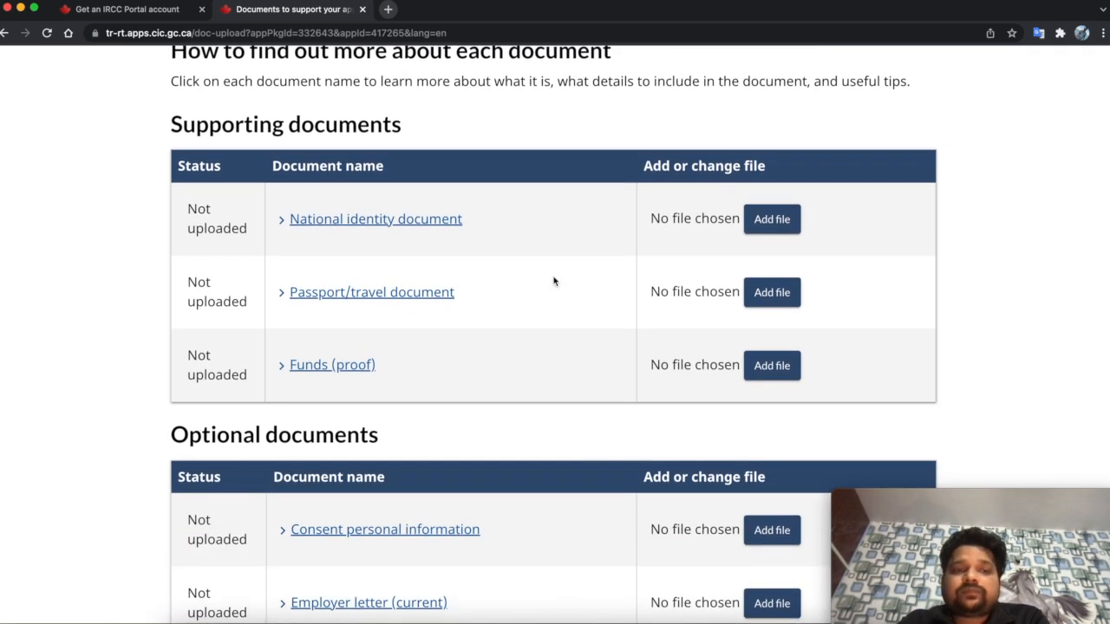
{"action": "scroll", "coordinate": [554, 280], "scroll_direction": "down", "scroll_amount": 6}
{"action": "scroll", "coordinate": [554, 280], "scroll_direction": "up", "scroll_amount": 5}
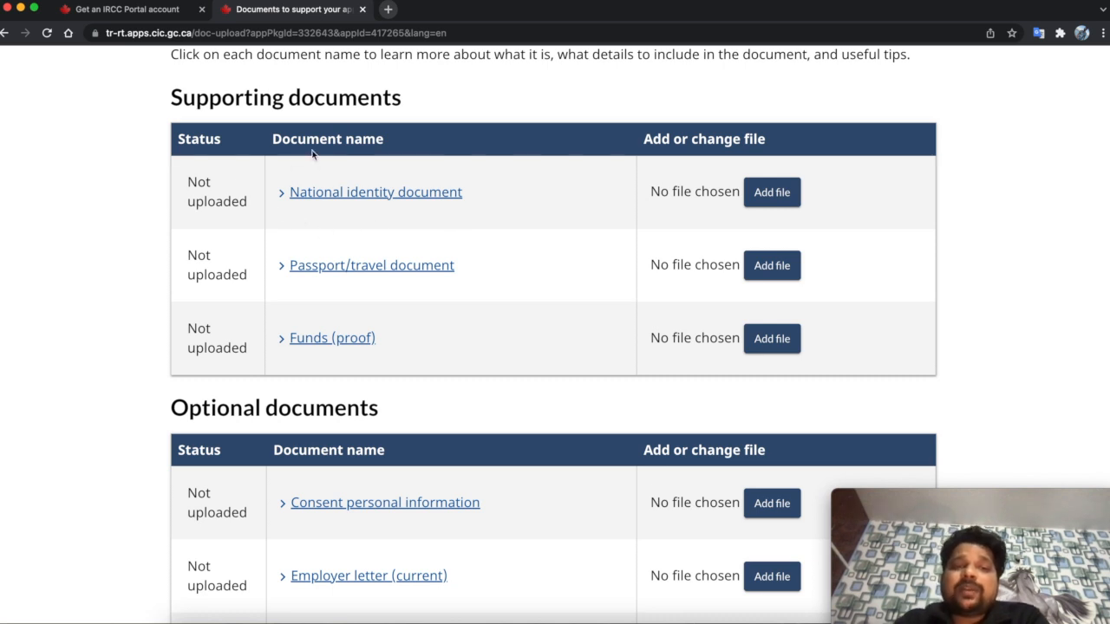
- Expand the National identity document entry and highlight its description of photo and expiry requirements
{"action": "left_click", "coordinate": [281, 197]}
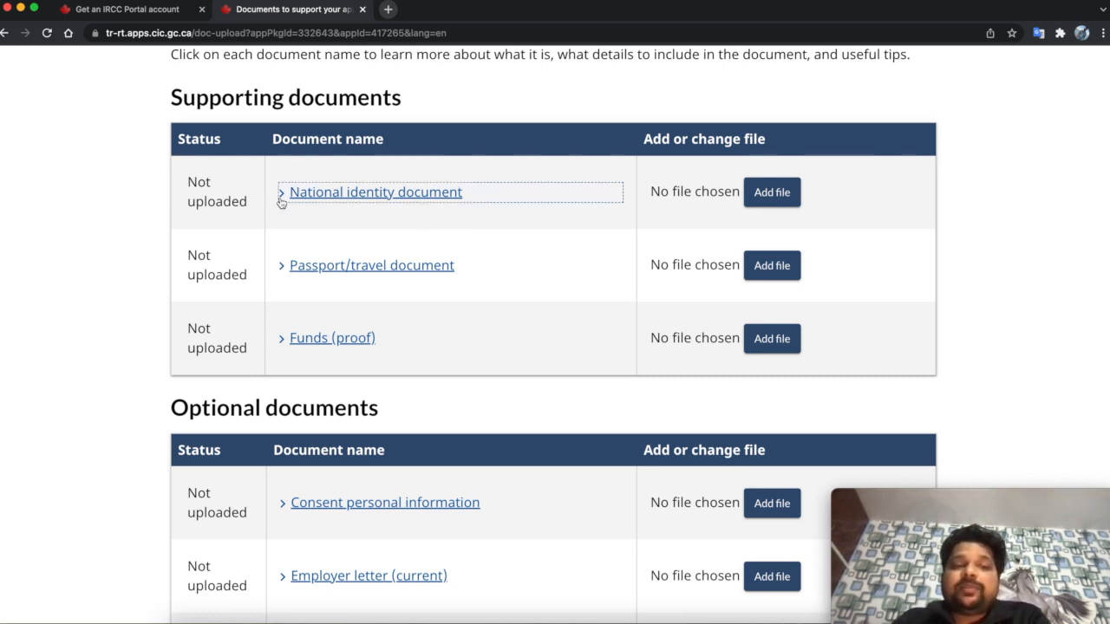
{"action": "left_click_drag", "start_coordinate": [294, 217], "coordinate": [444, 491]}
{"action": "left_click", "coordinate": [444, 491]}
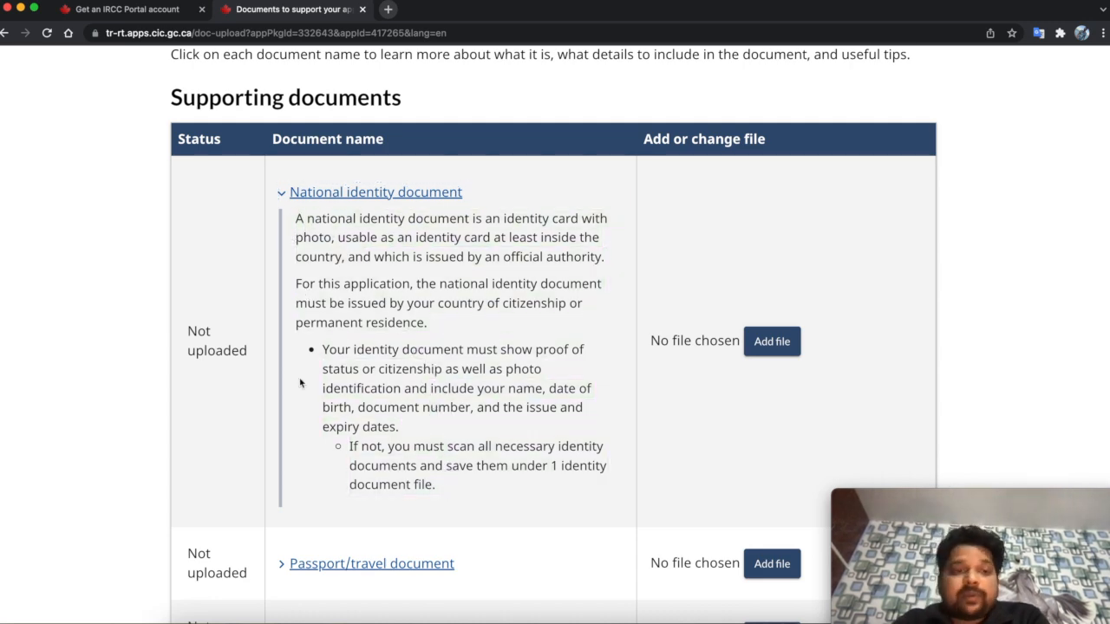
{"action": "scroll", "coordinate": [334, 486], "scroll_direction": "down", "scroll_amount": 5}
{"action": "scroll", "coordinate": [333, 484], "scroll_direction": "up", "scroll_amount": 4}
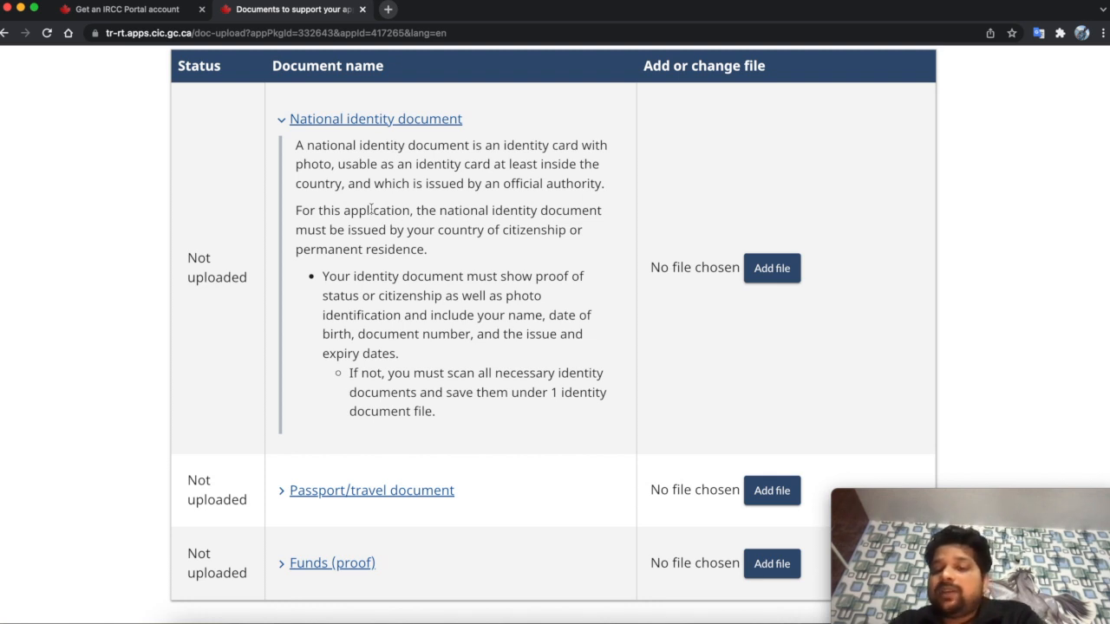
{"action": "scroll", "coordinate": [371, 210], "scroll_direction": "down", "scroll_amount": 1}
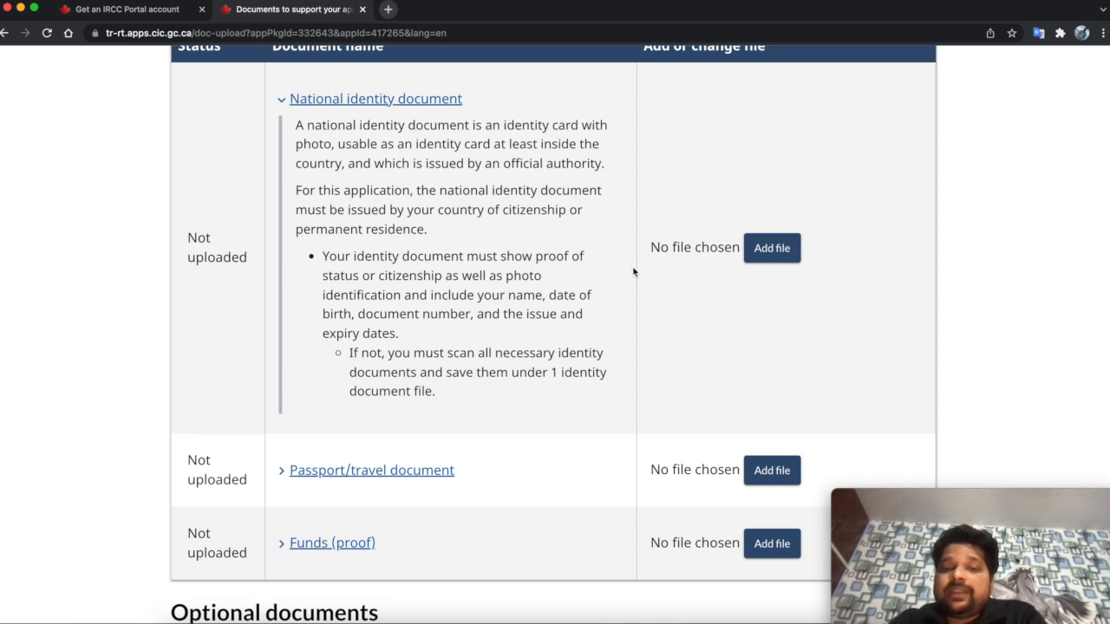
{"action": "scroll", "coordinate": [503, 373], "scroll_direction": "down", "scroll_amount": 2}
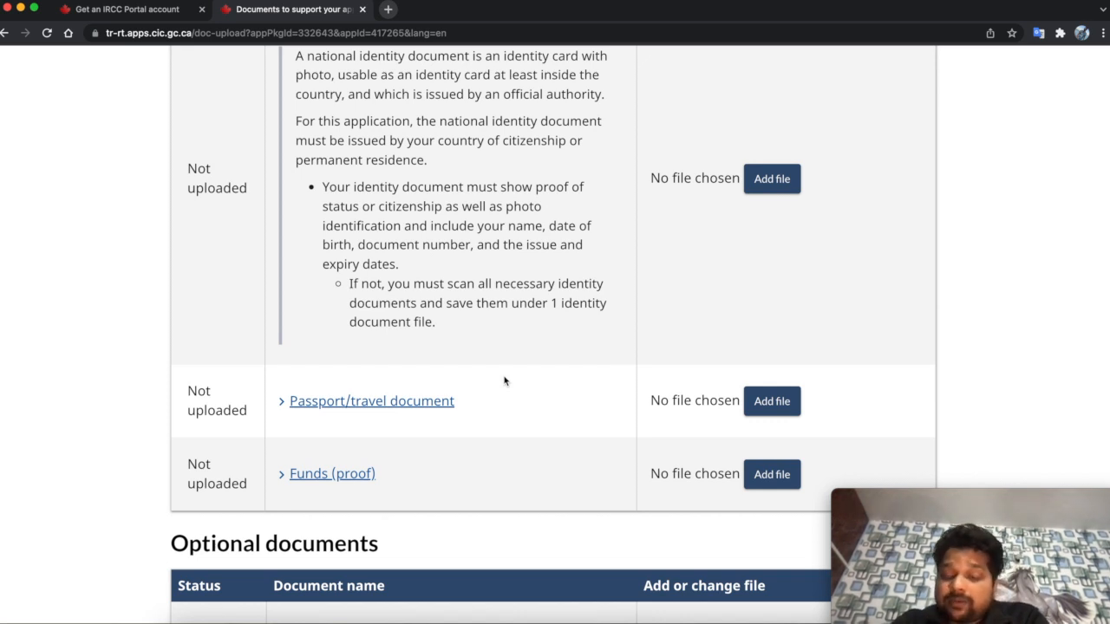
{"action": "left_click", "coordinate": [532, 401]}
{"action": "scroll", "coordinate": [534, 400], "scroll_direction": "down", "scroll_amount": 1}
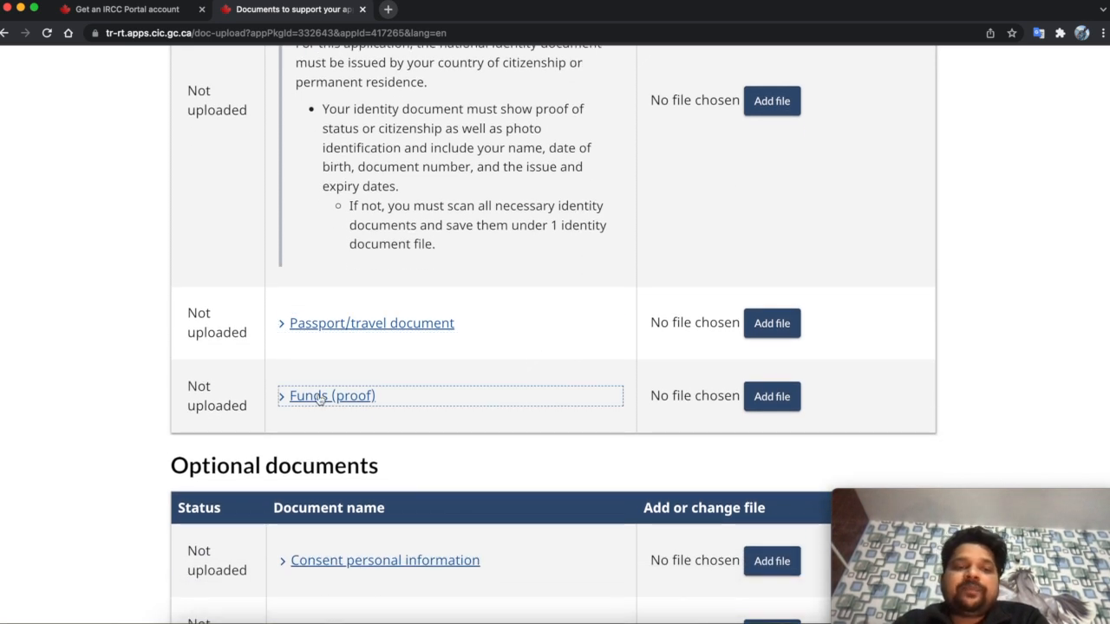
{"action": "left_click", "coordinate": [283, 325]}
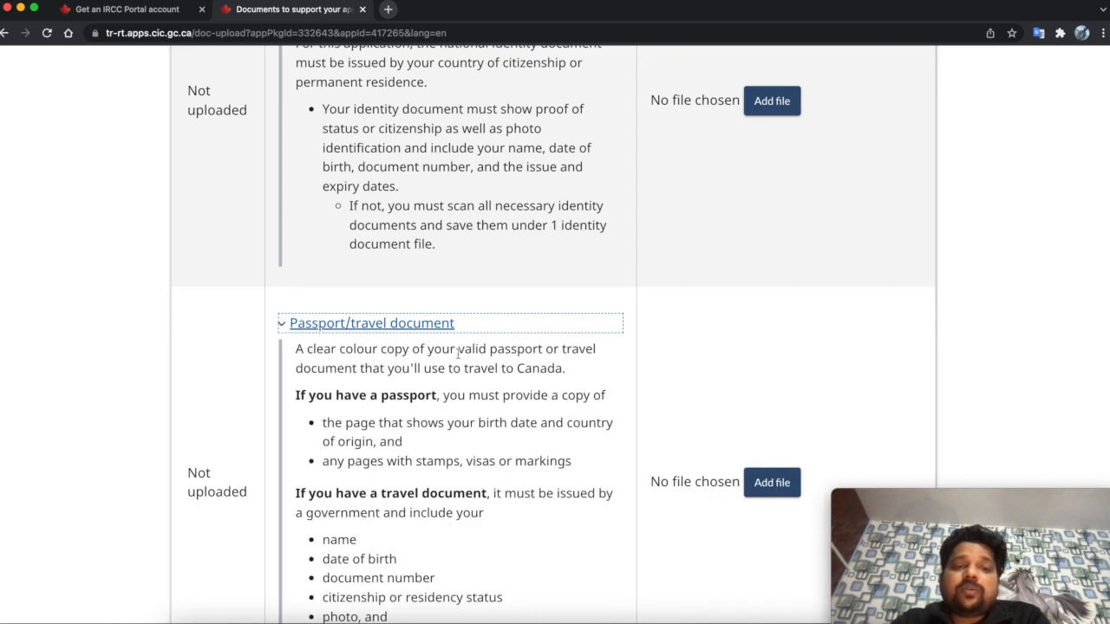
{"action": "scroll", "coordinate": [464, 365], "scroll_direction": "down", "scroll_amount": 3}
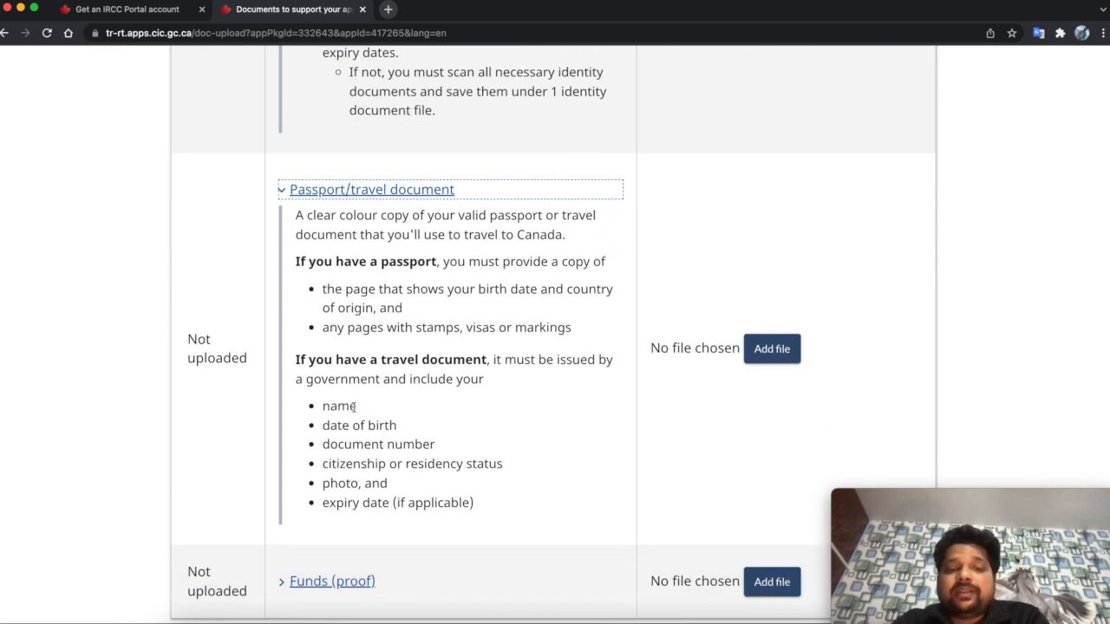
{"action": "left_click_drag", "start_coordinate": [326, 364], "coordinate": [517, 389]}
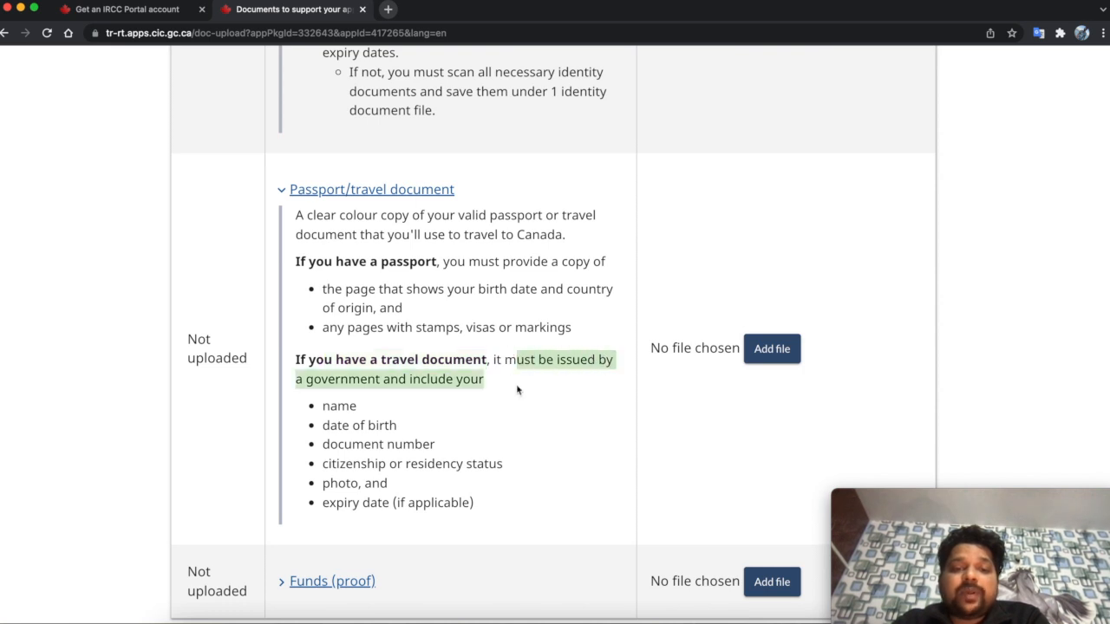
{"action": "left_click", "coordinate": [464, 406]}
{"action": "left_click_drag", "start_coordinate": [332, 410], "coordinate": [513, 503]}
{"action": "left_click", "coordinate": [513, 504]}
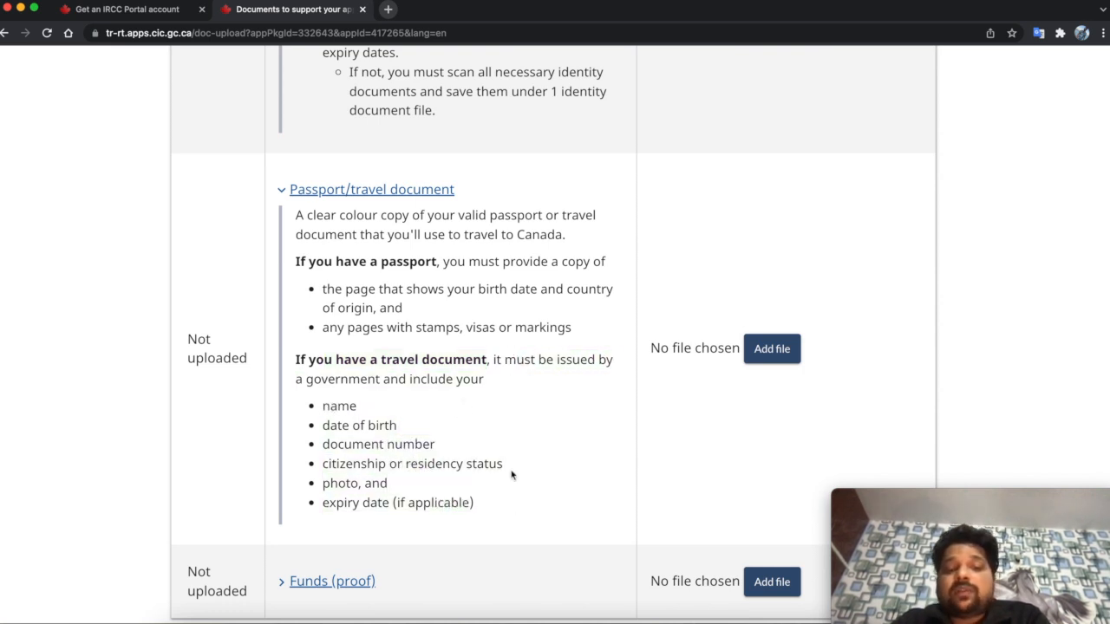
{"action": "scroll", "coordinate": [550, 426], "scroll_direction": "down", "scroll_amount": 3}
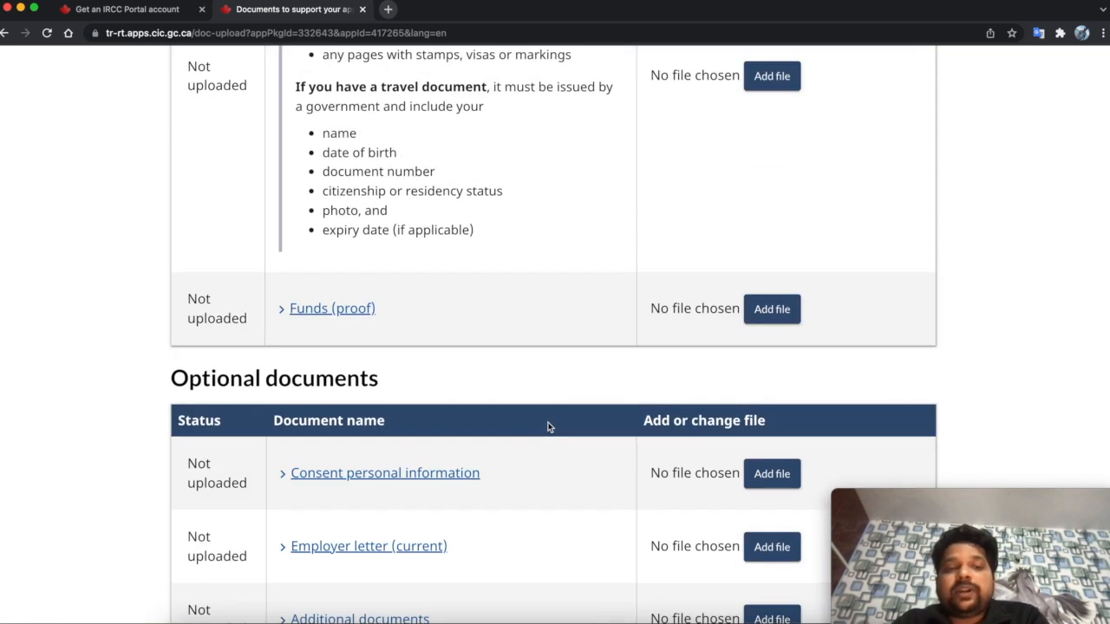
- Expand the Funds (proof) entry to show the accepted kinds of financial proof
{"action": "left_click", "coordinate": [293, 312]}
{"action": "left_click", "coordinate": [293, 312]}
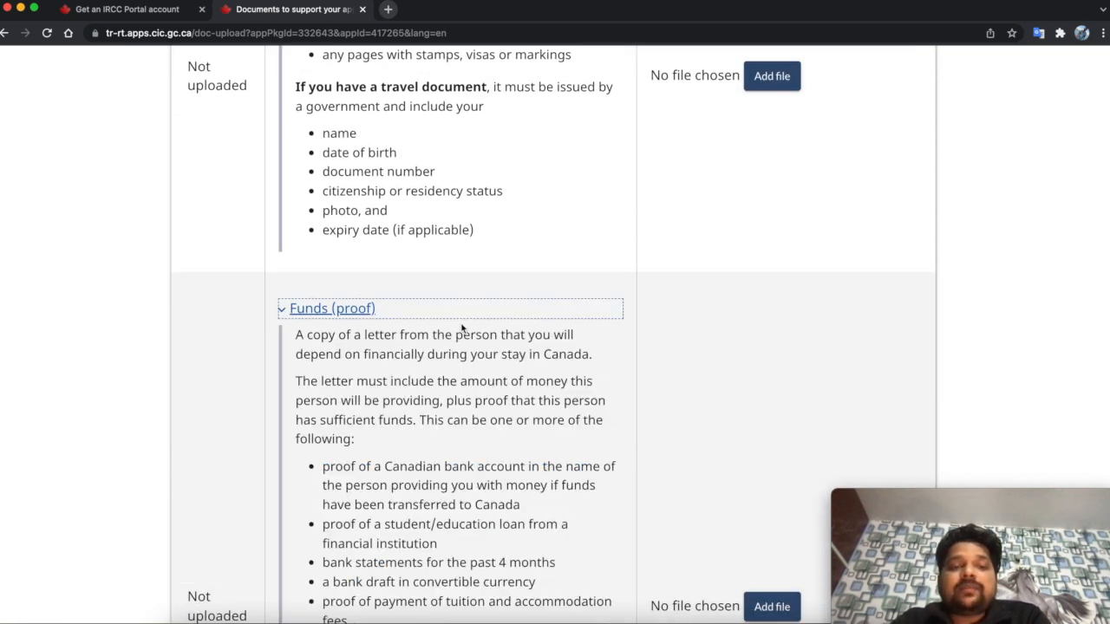
{"action": "scroll", "coordinate": [464, 338], "scroll_direction": "down", "scroll_amount": 2}
{"action": "scroll", "coordinate": [469, 343], "scroll_direction": "up", "scroll_amount": 10}
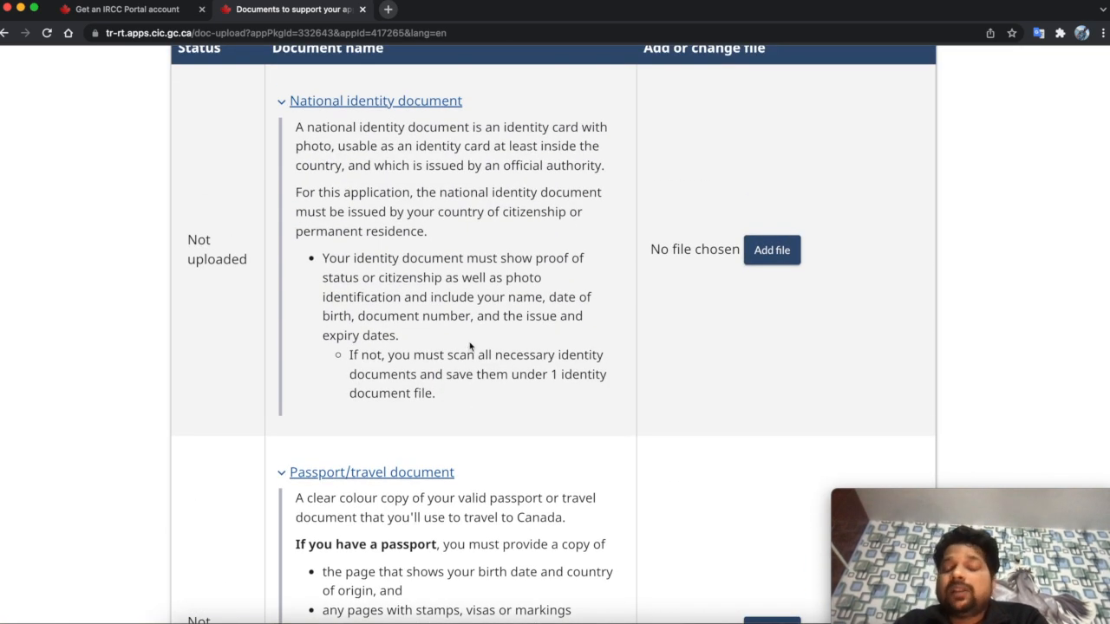
{"action": "scroll", "coordinate": [470, 346], "scroll_direction": "up", "scroll_amount": 1}
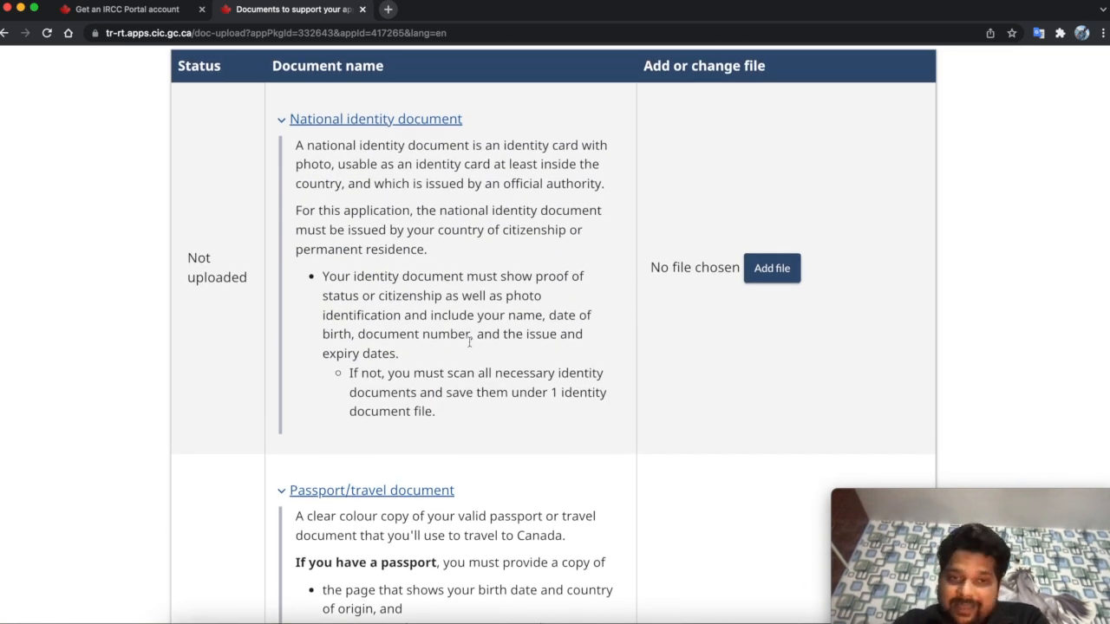
{"action": "scroll", "coordinate": [469, 343], "scroll_direction": "down", "scroll_amount": 2}
{"action": "left_click", "coordinate": [777, 230]}
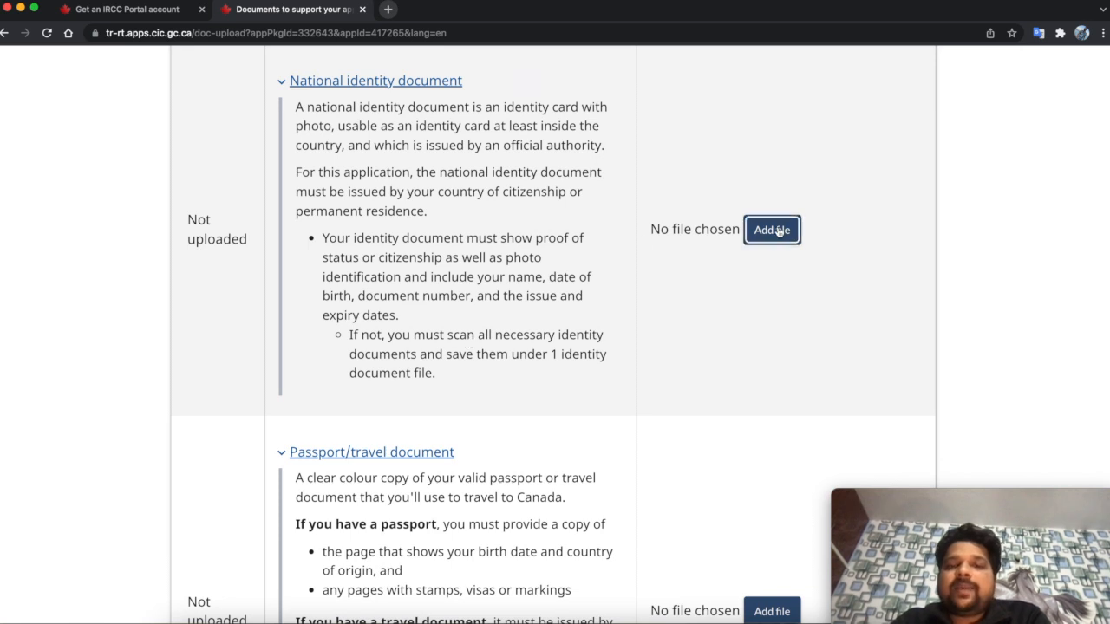
- Review the Supporting documents table, including the optional consent, employer letter and additional documents entries
{"action": "scroll", "coordinate": [637, 386], "scroll_direction": "down", "scroll_amount": 10}
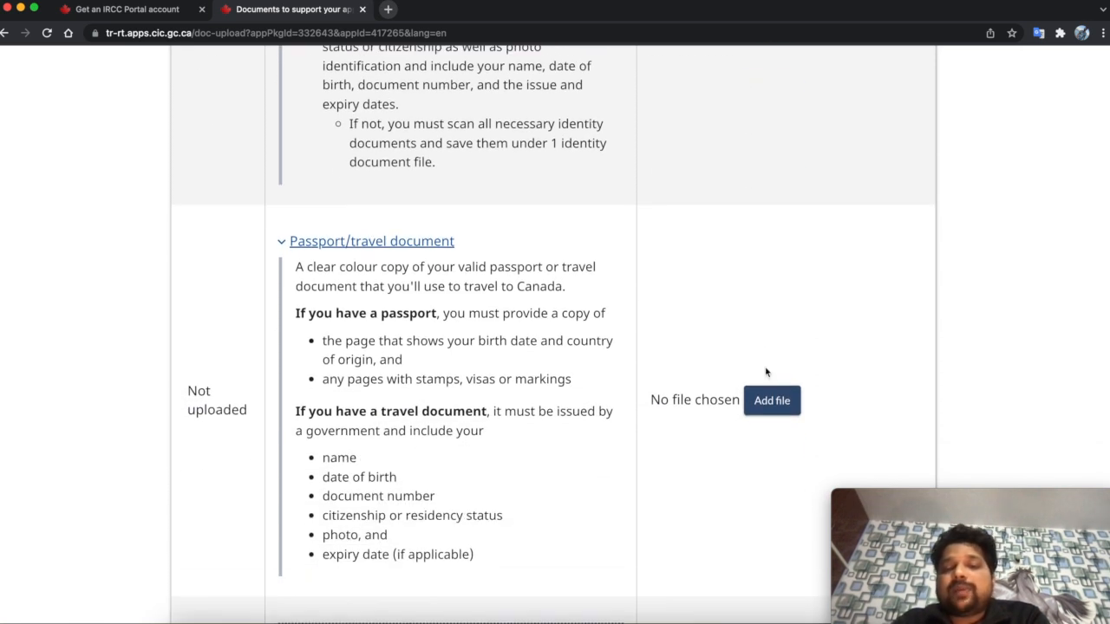
{"action": "scroll", "coordinate": [731, 300], "scroll_direction": "up", "scroll_amount": 8}
{"action": "scroll", "coordinate": [731, 300], "scroll_direction": "up", "scroll_amount": 1}
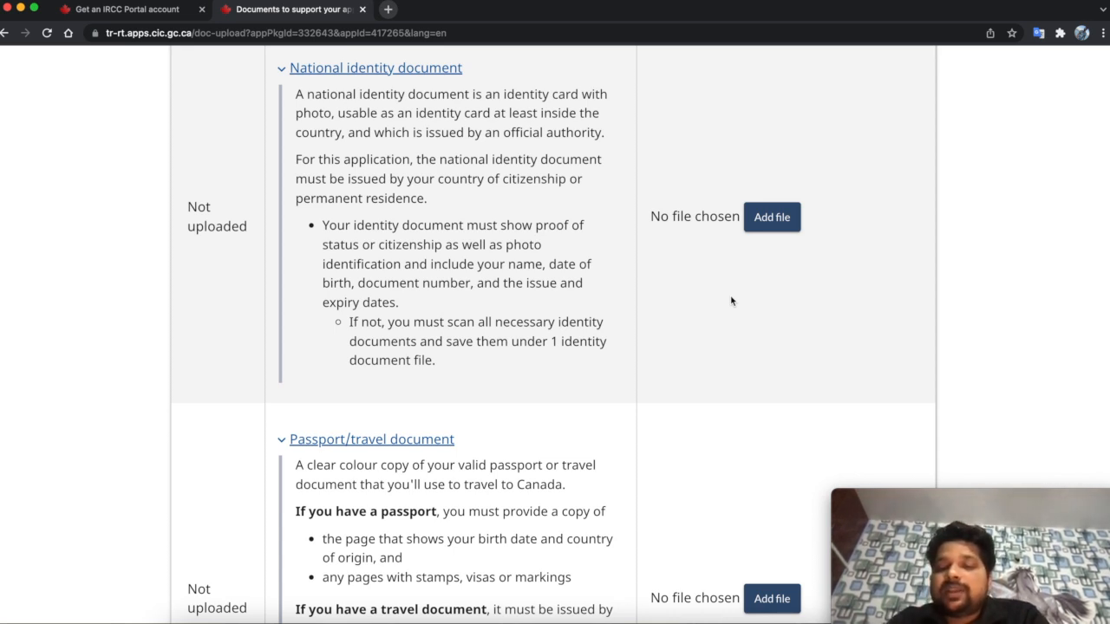
{"action": "scroll", "coordinate": [753, 256], "scroll_direction": "up", "scroll_amount": 2}
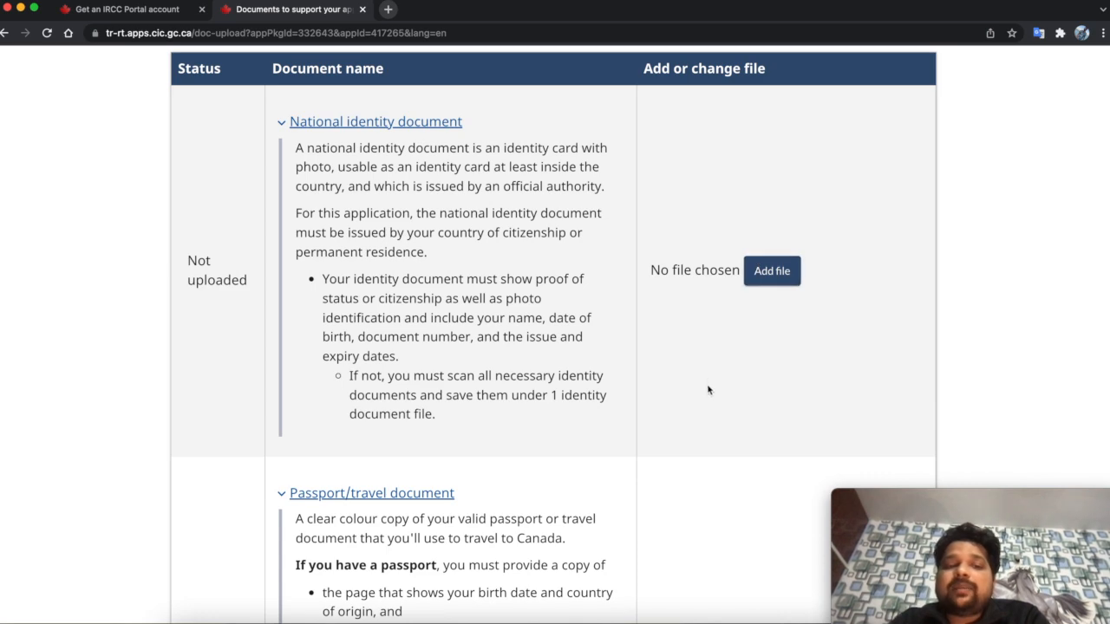
{"action": "scroll", "coordinate": [708, 390], "scroll_direction": "down", "scroll_amount": 8}
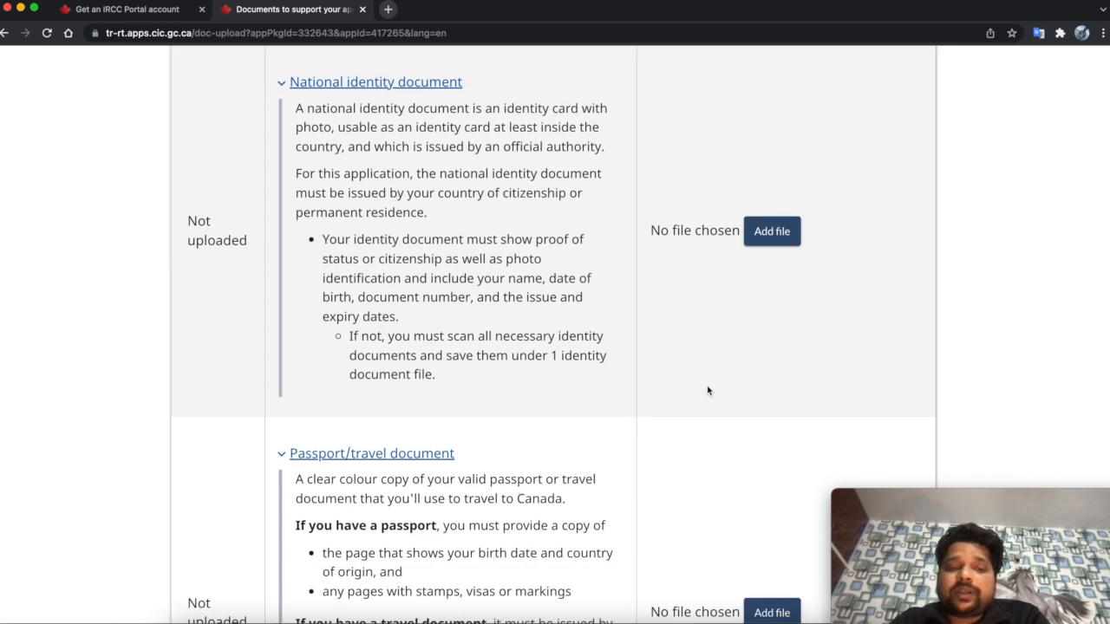
{"action": "scroll", "coordinate": [654, 510], "scroll_direction": "down", "scroll_amount": 7}
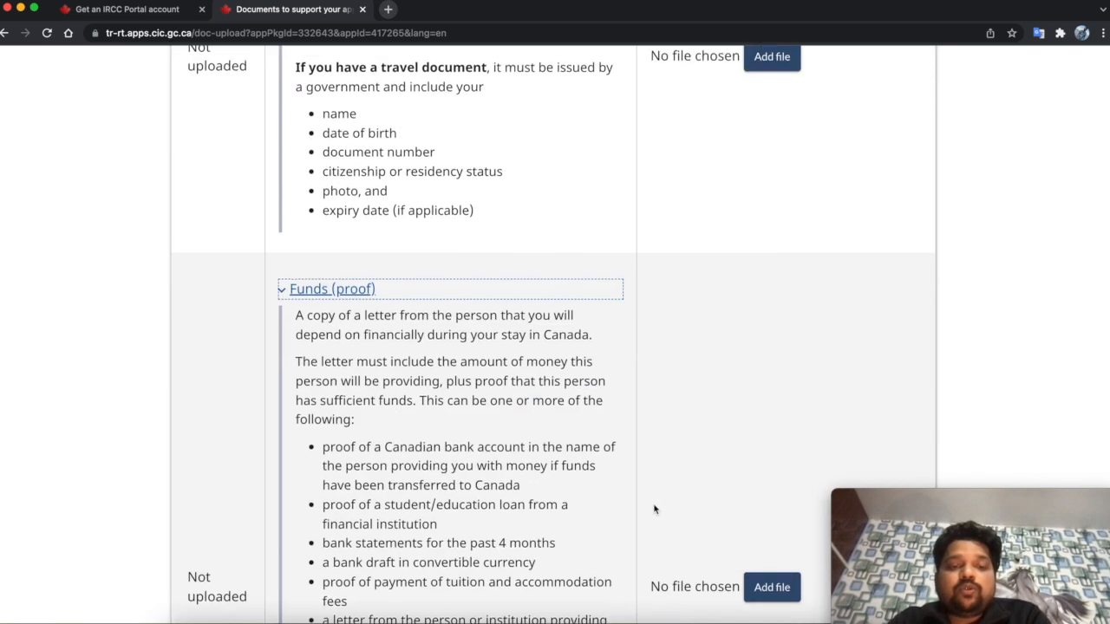
{"action": "scroll", "coordinate": [517, 528], "scroll_direction": "down", "scroll_amount": 1}
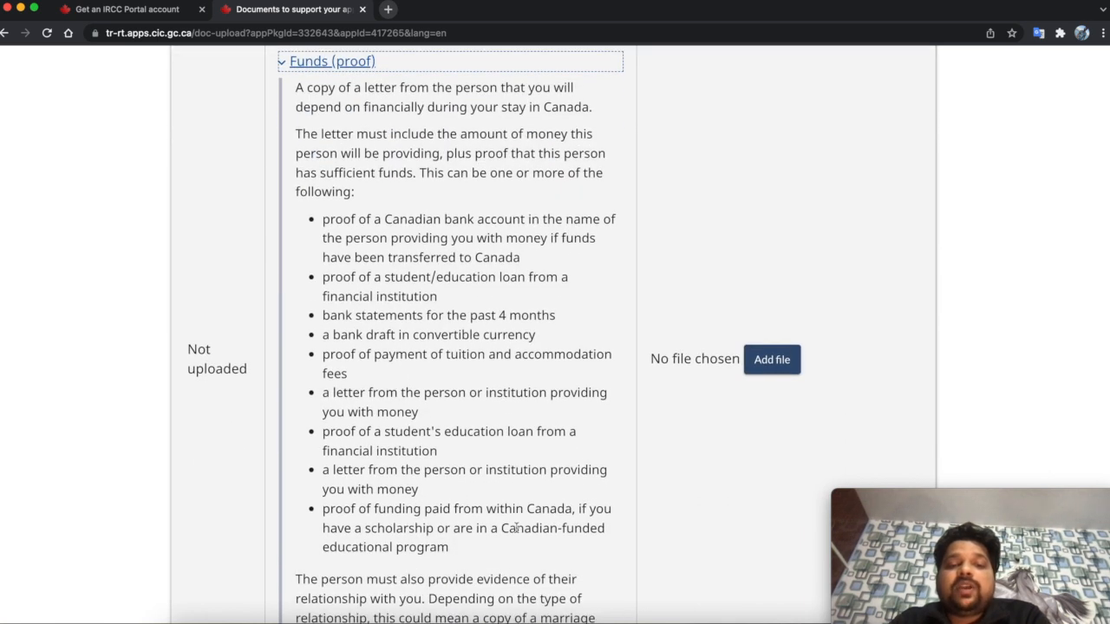
{"action": "scroll", "coordinate": [516, 528], "scroll_direction": "up", "scroll_amount": 1}
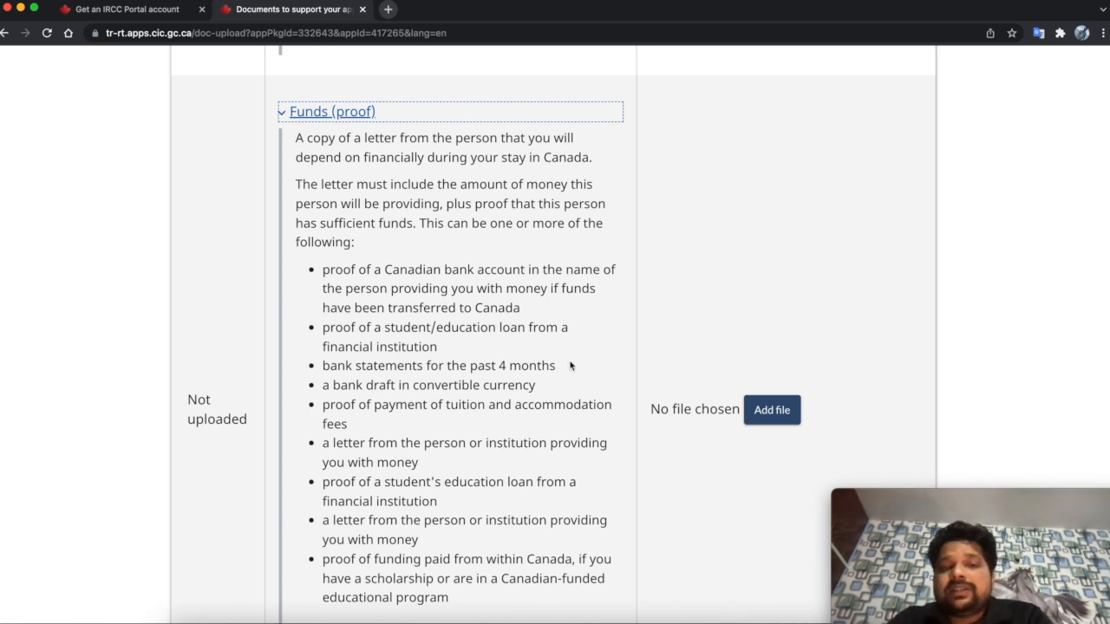
{"action": "scroll", "coordinate": [569, 365], "scroll_direction": "down", "scroll_amount": 1}
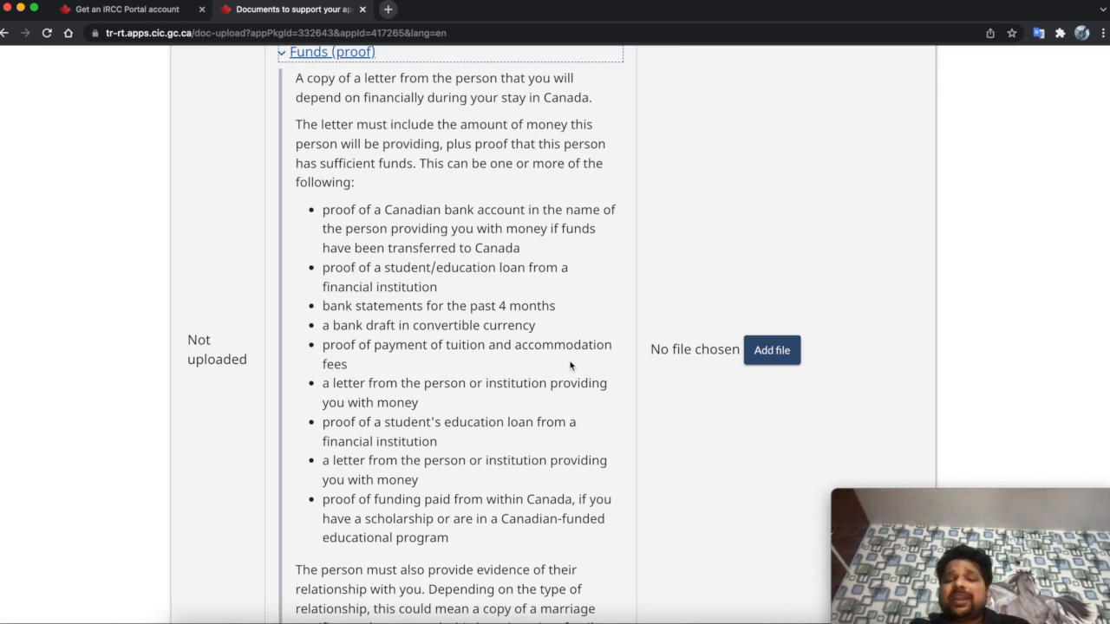
{"action": "scroll", "coordinate": [570, 365], "scroll_direction": "down", "scroll_amount": 5}
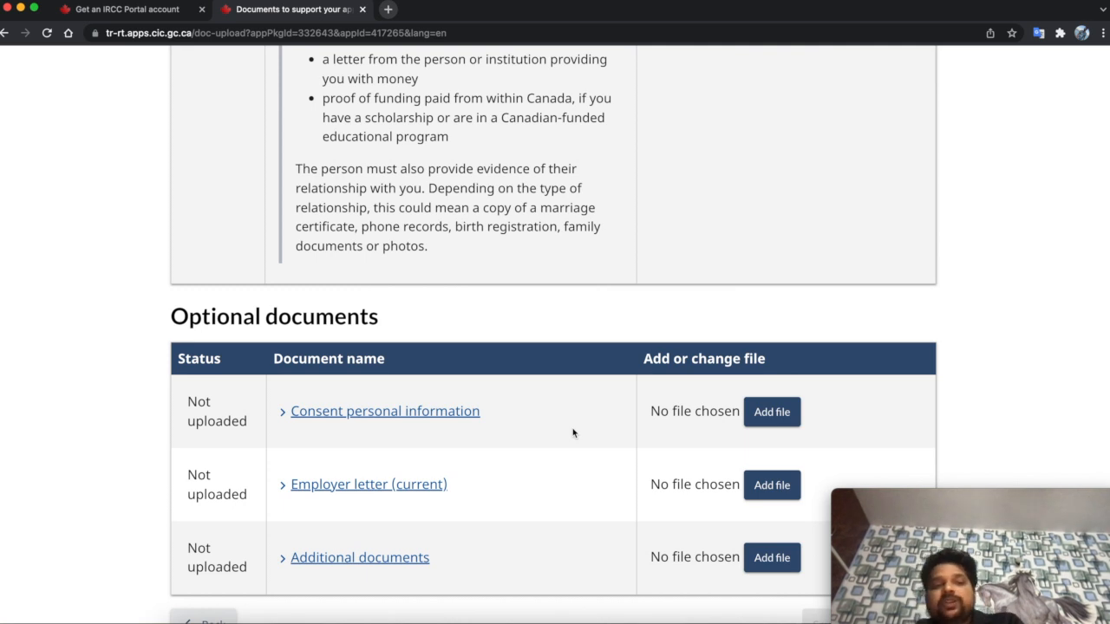
{"action": "scroll", "coordinate": [572, 433], "scroll_direction": "down", "scroll_amount": 1}
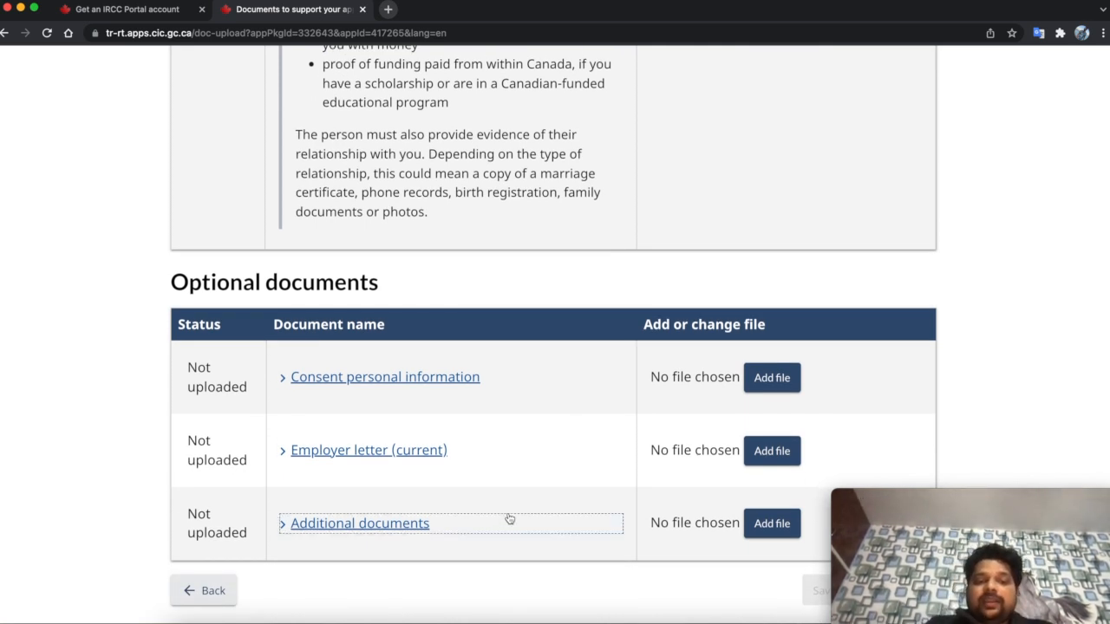
- Expand the Additional documents and Consent personal information descriptions
{"action": "left_click", "coordinate": [283, 525]}
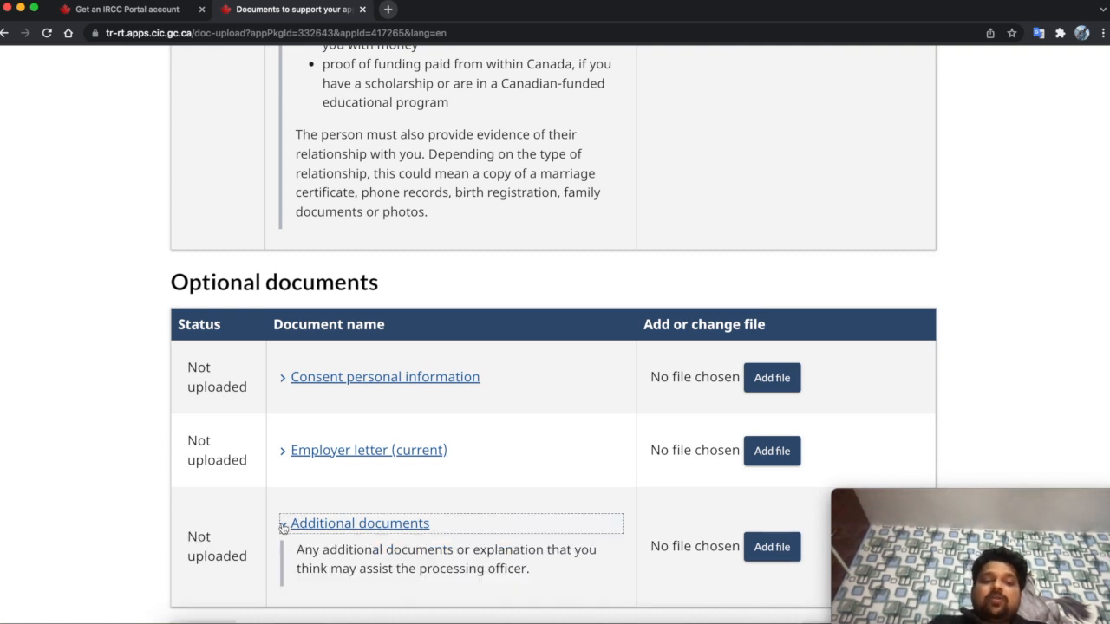
{"action": "left_click_drag", "start_coordinate": [351, 568], "coordinate": [437, 565]}
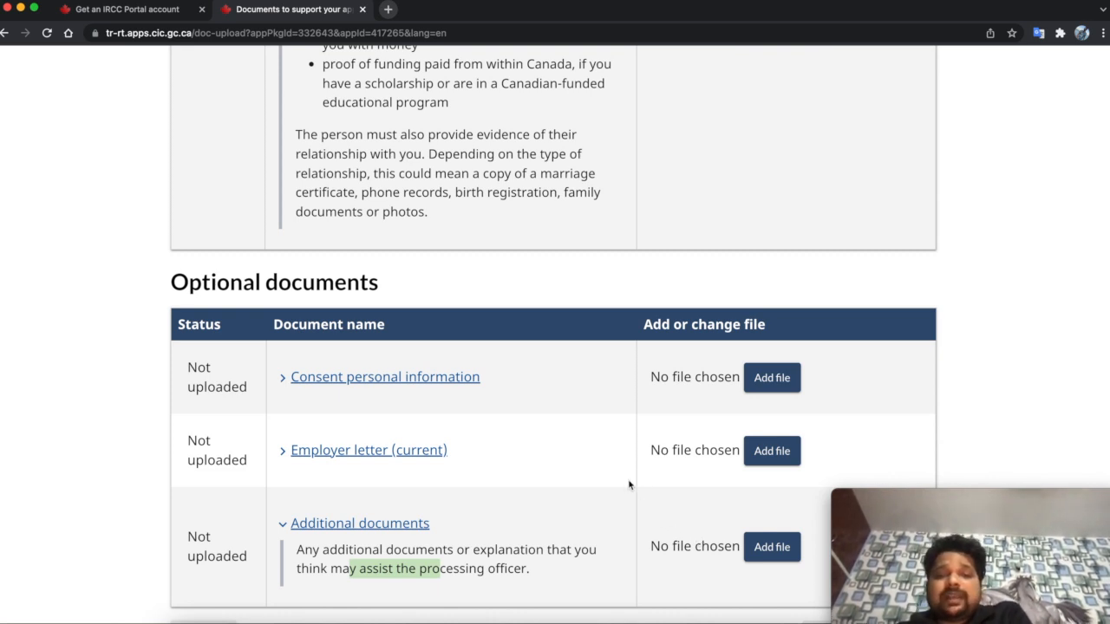
{"action": "left_click", "coordinate": [281, 376]}
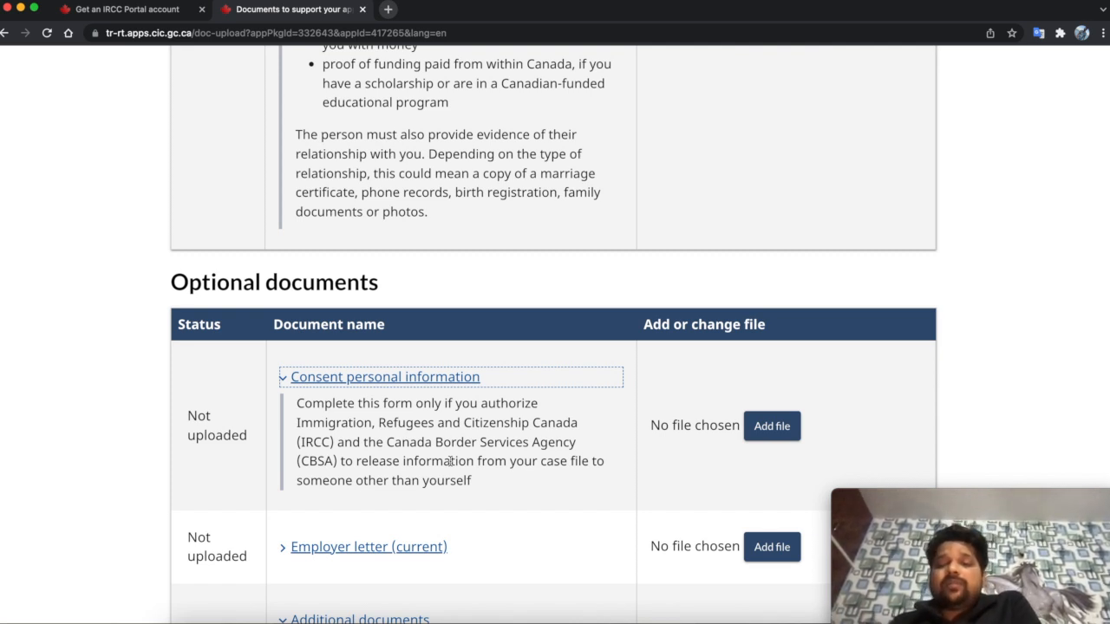
- Return to the top and reveal the remaining application steps up to Complete
{"action": "scroll", "coordinate": [450, 461], "scroll_direction": "up", "scroll_amount": 2}
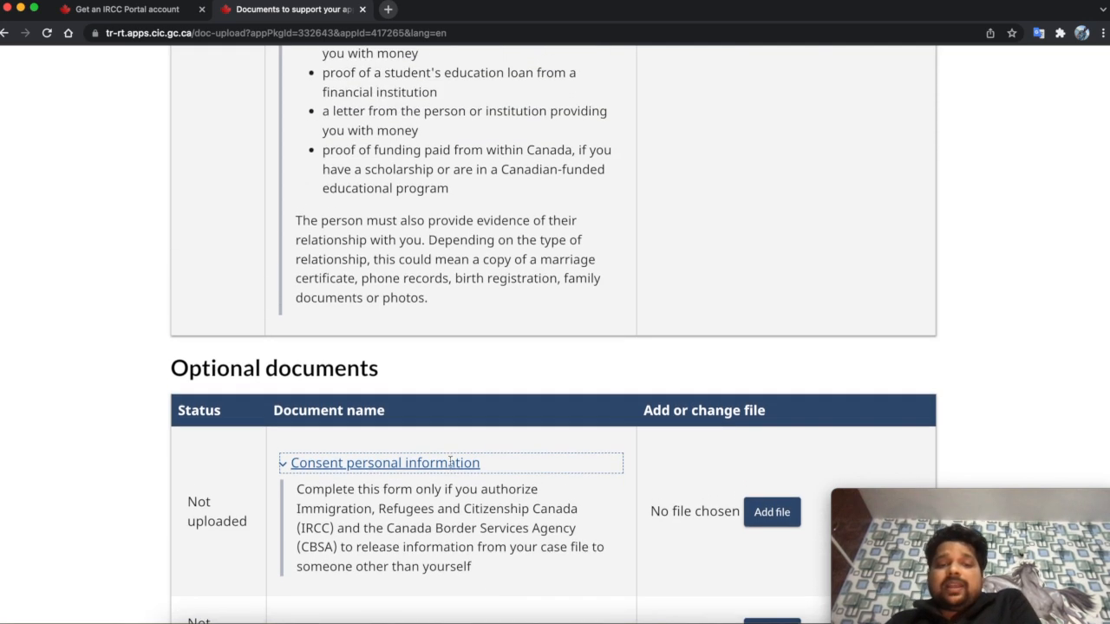
{"action": "scroll", "coordinate": [557, 394], "scroll_direction": "up", "scroll_amount": 15}
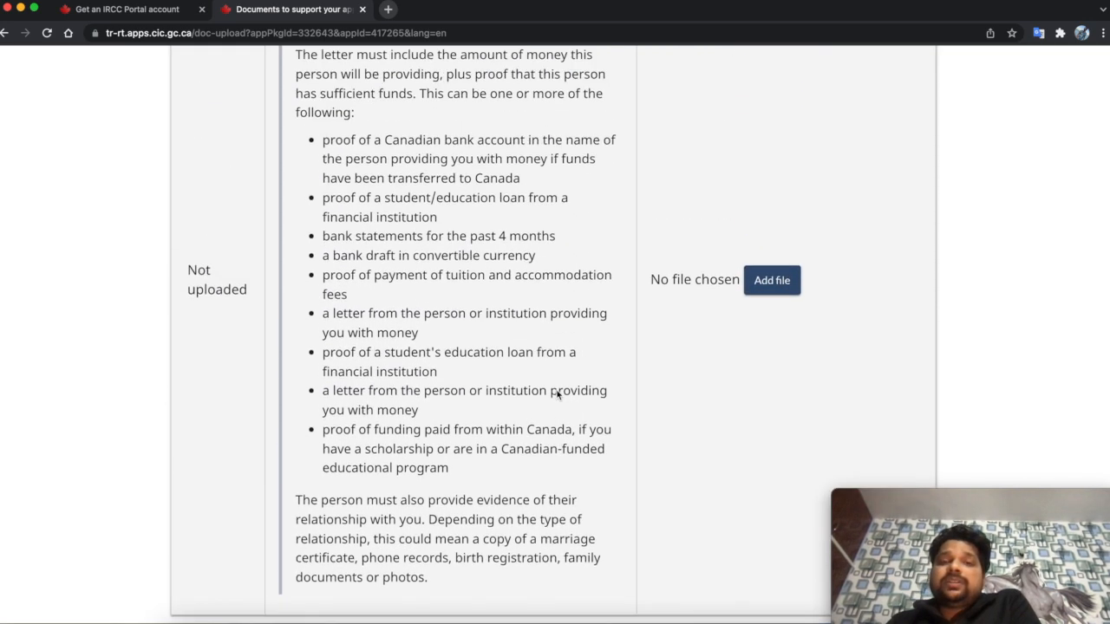
{"action": "scroll", "coordinate": [556, 391], "scroll_direction": "up", "scroll_amount": 2}
{"action": "scroll", "coordinate": [555, 392], "scroll_direction": "down", "scroll_amount": 20}
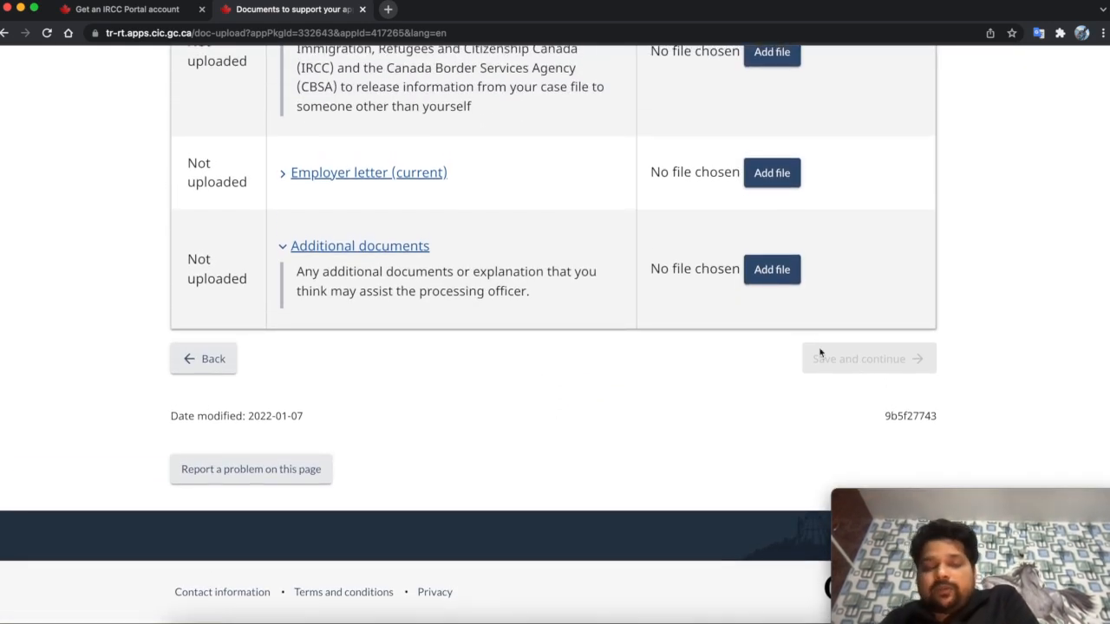
{"action": "scroll", "coordinate": [648, 252], "scroll_direction": "up", "scroll_amount": 15}
{"action": "scroll", "coordinate": [644, 262], "scroll_direction": "up", "scroll_amount": 10}
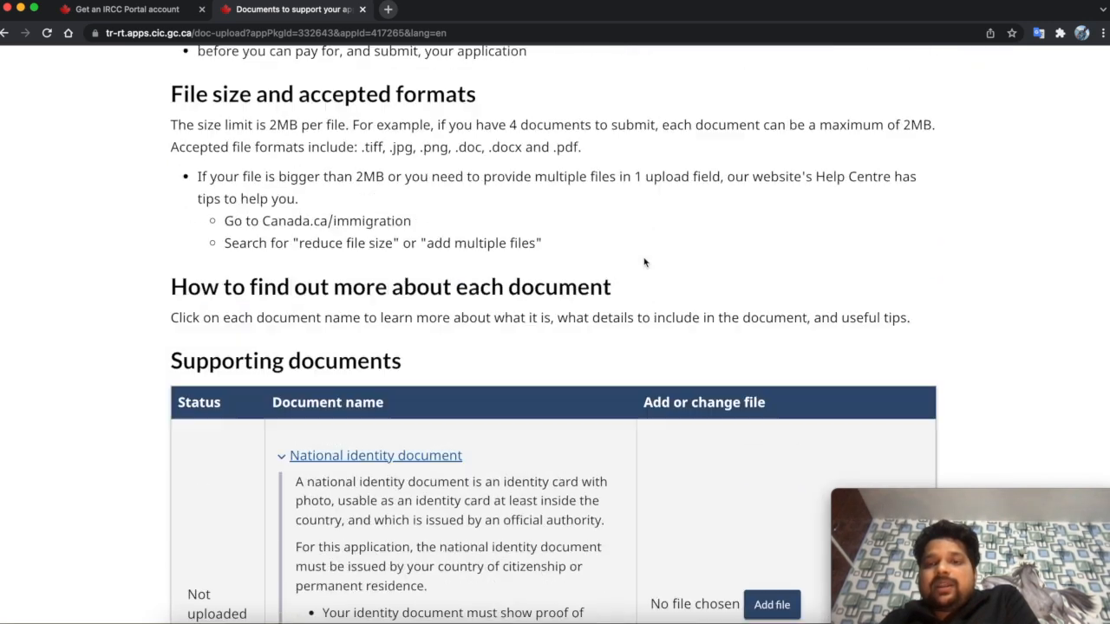
{"action": "left_click", "coordinate": [922, 152]}
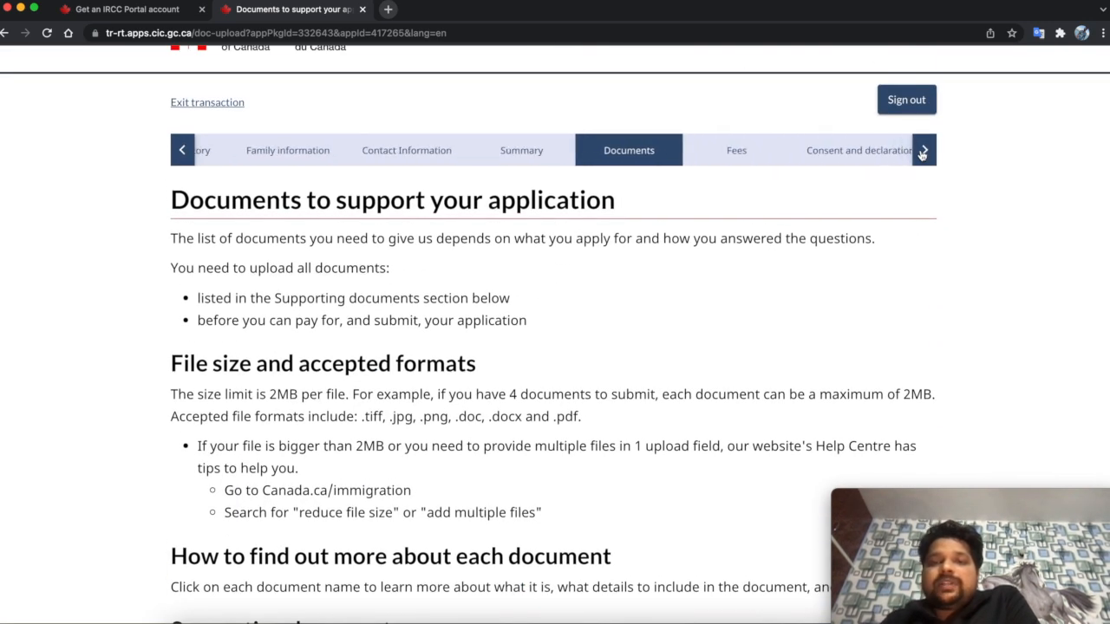